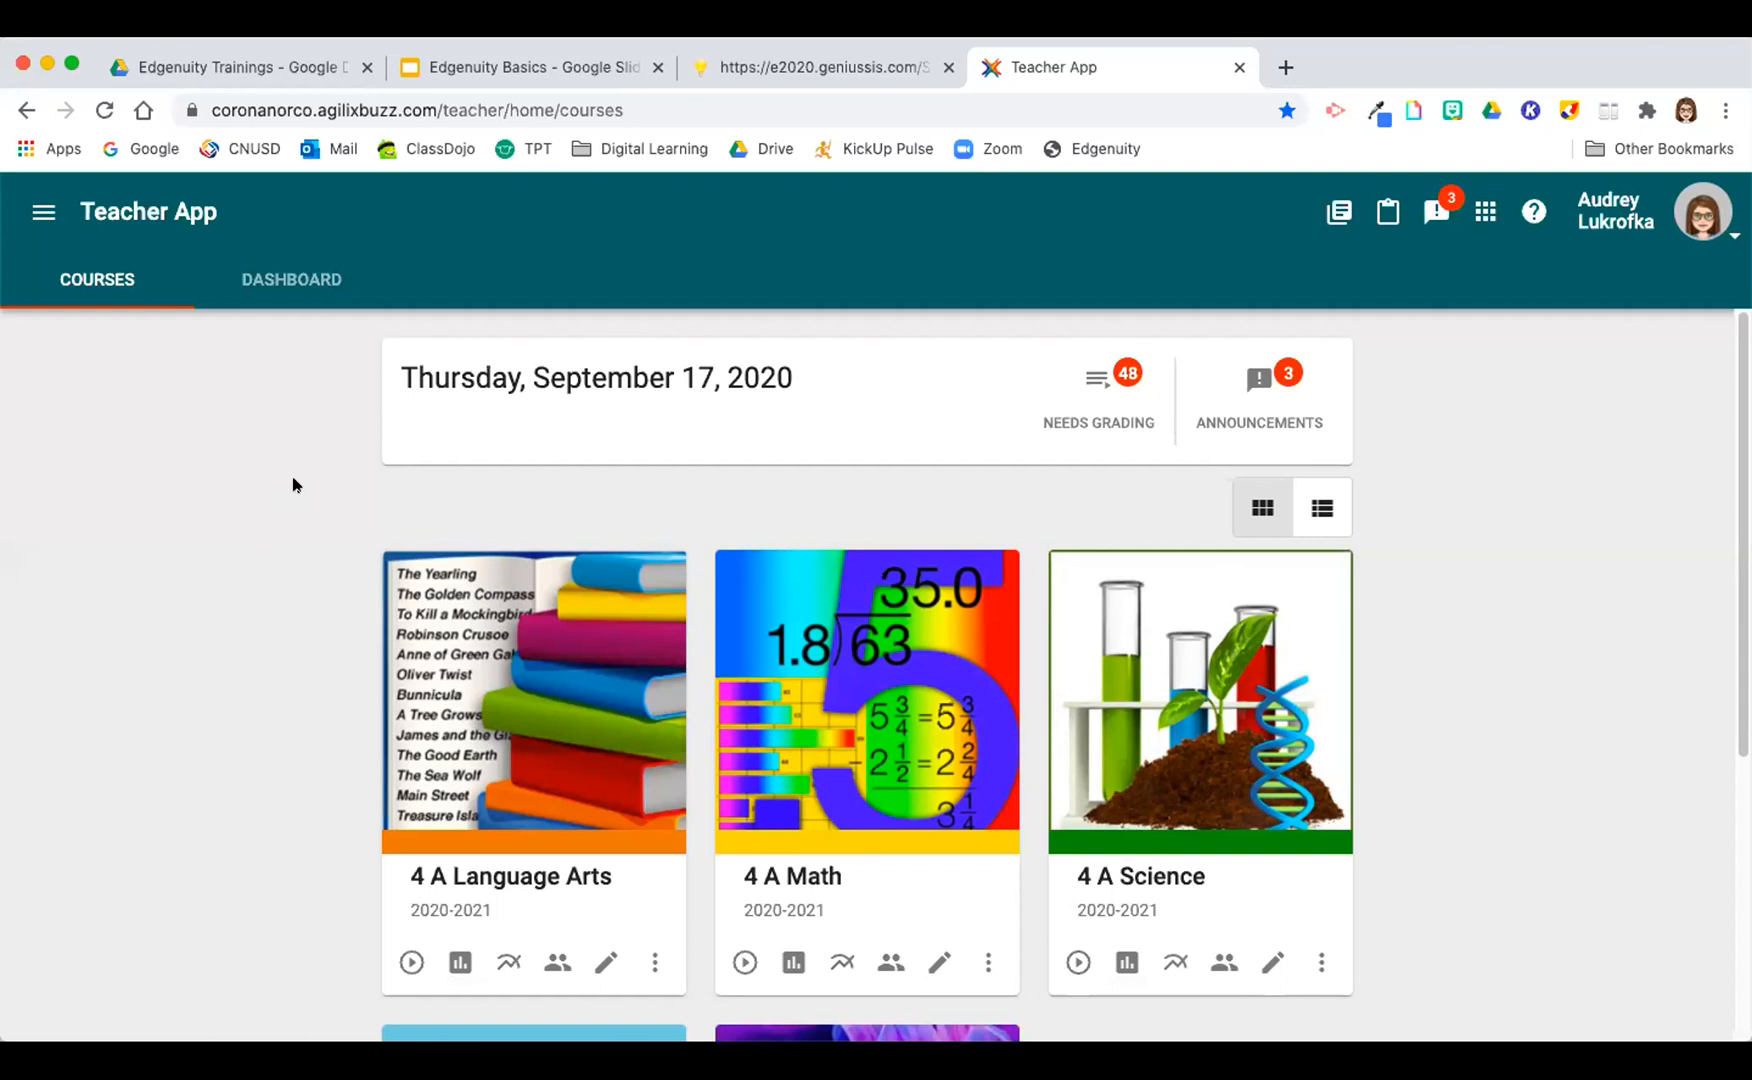
Step: Open the 4 A Language Arts course and follow its weekly planner link
scroll(266, 504, "down", 1)
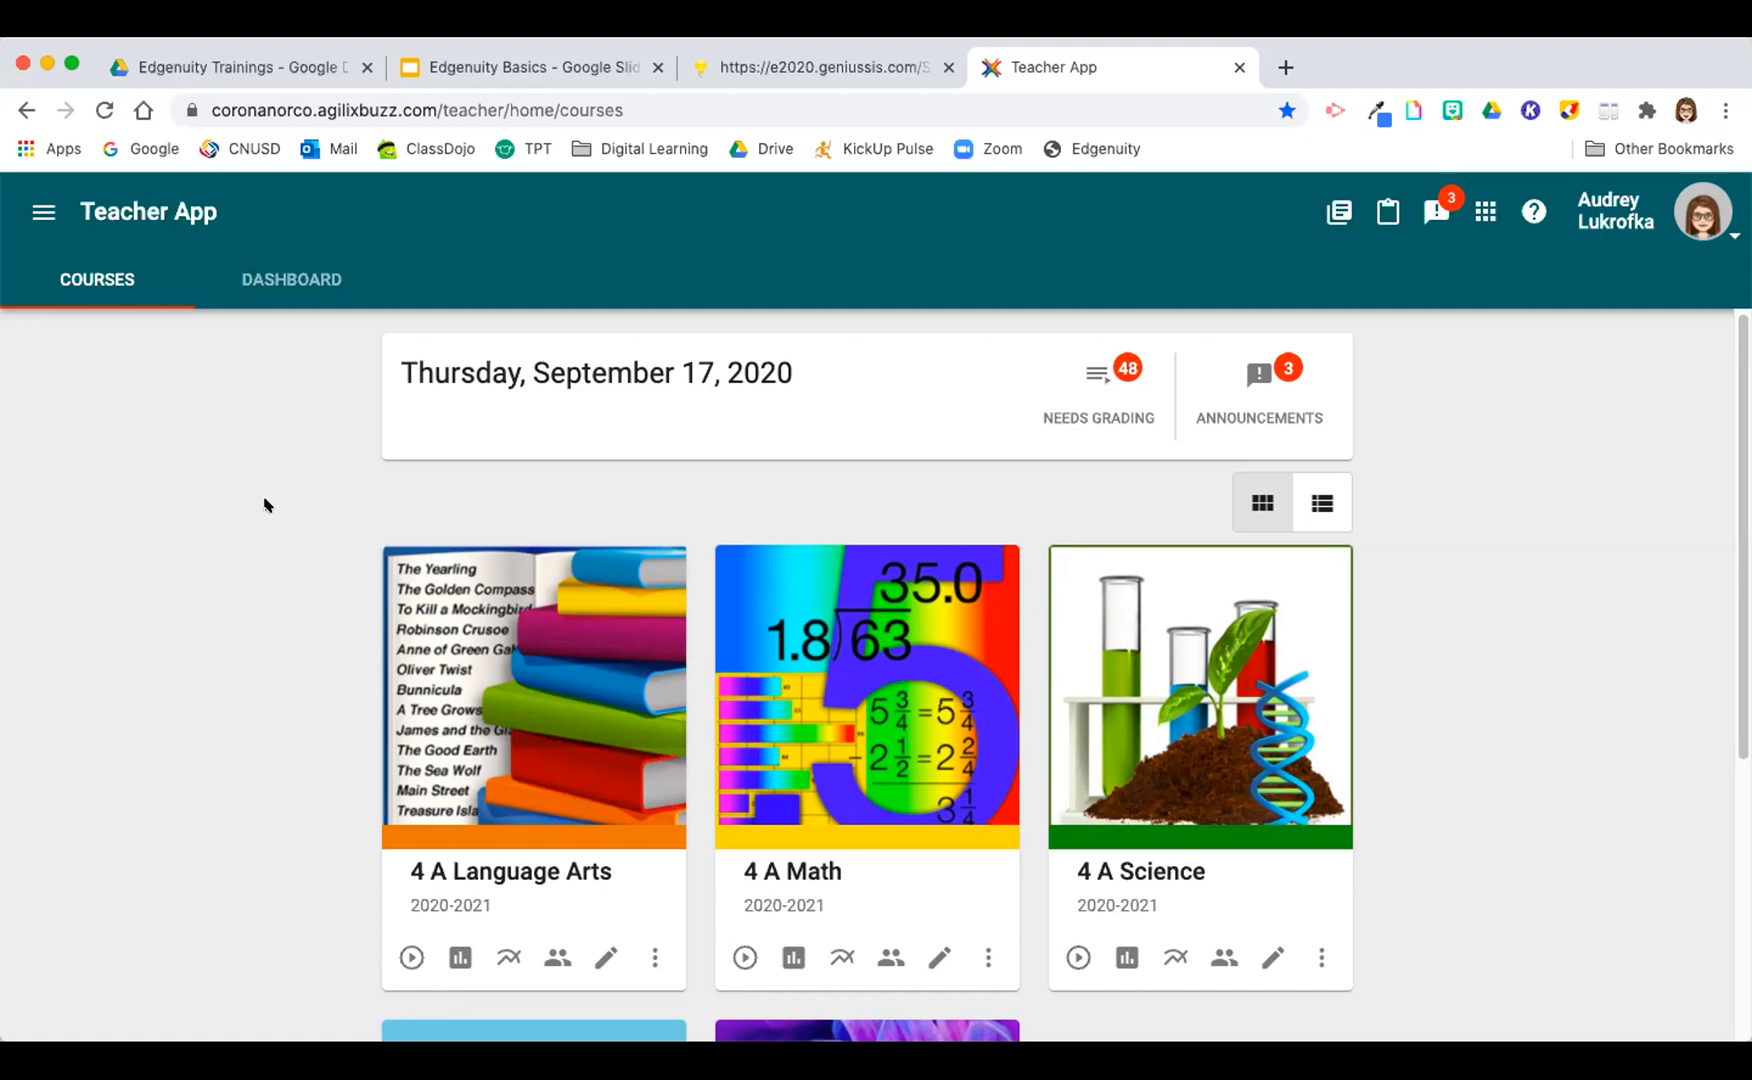
scroll(262, 508, "down", 4)
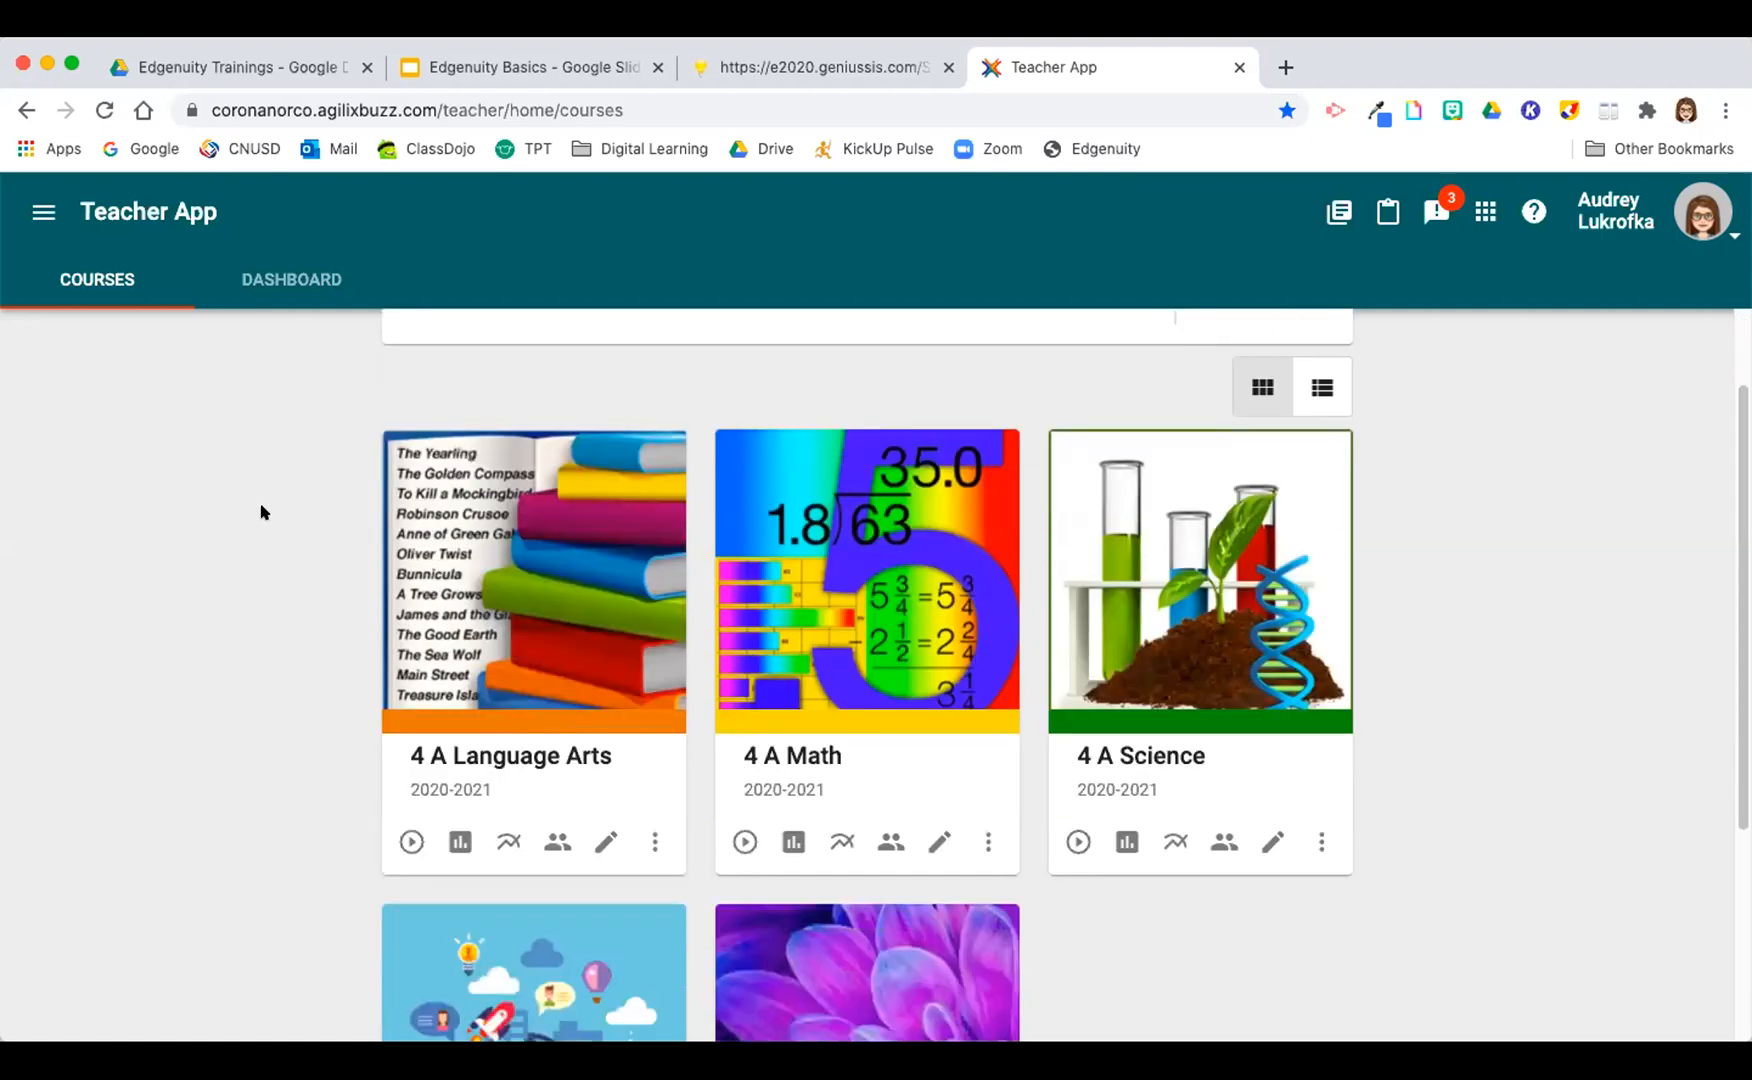
scroll(242, 533, "up", 2)
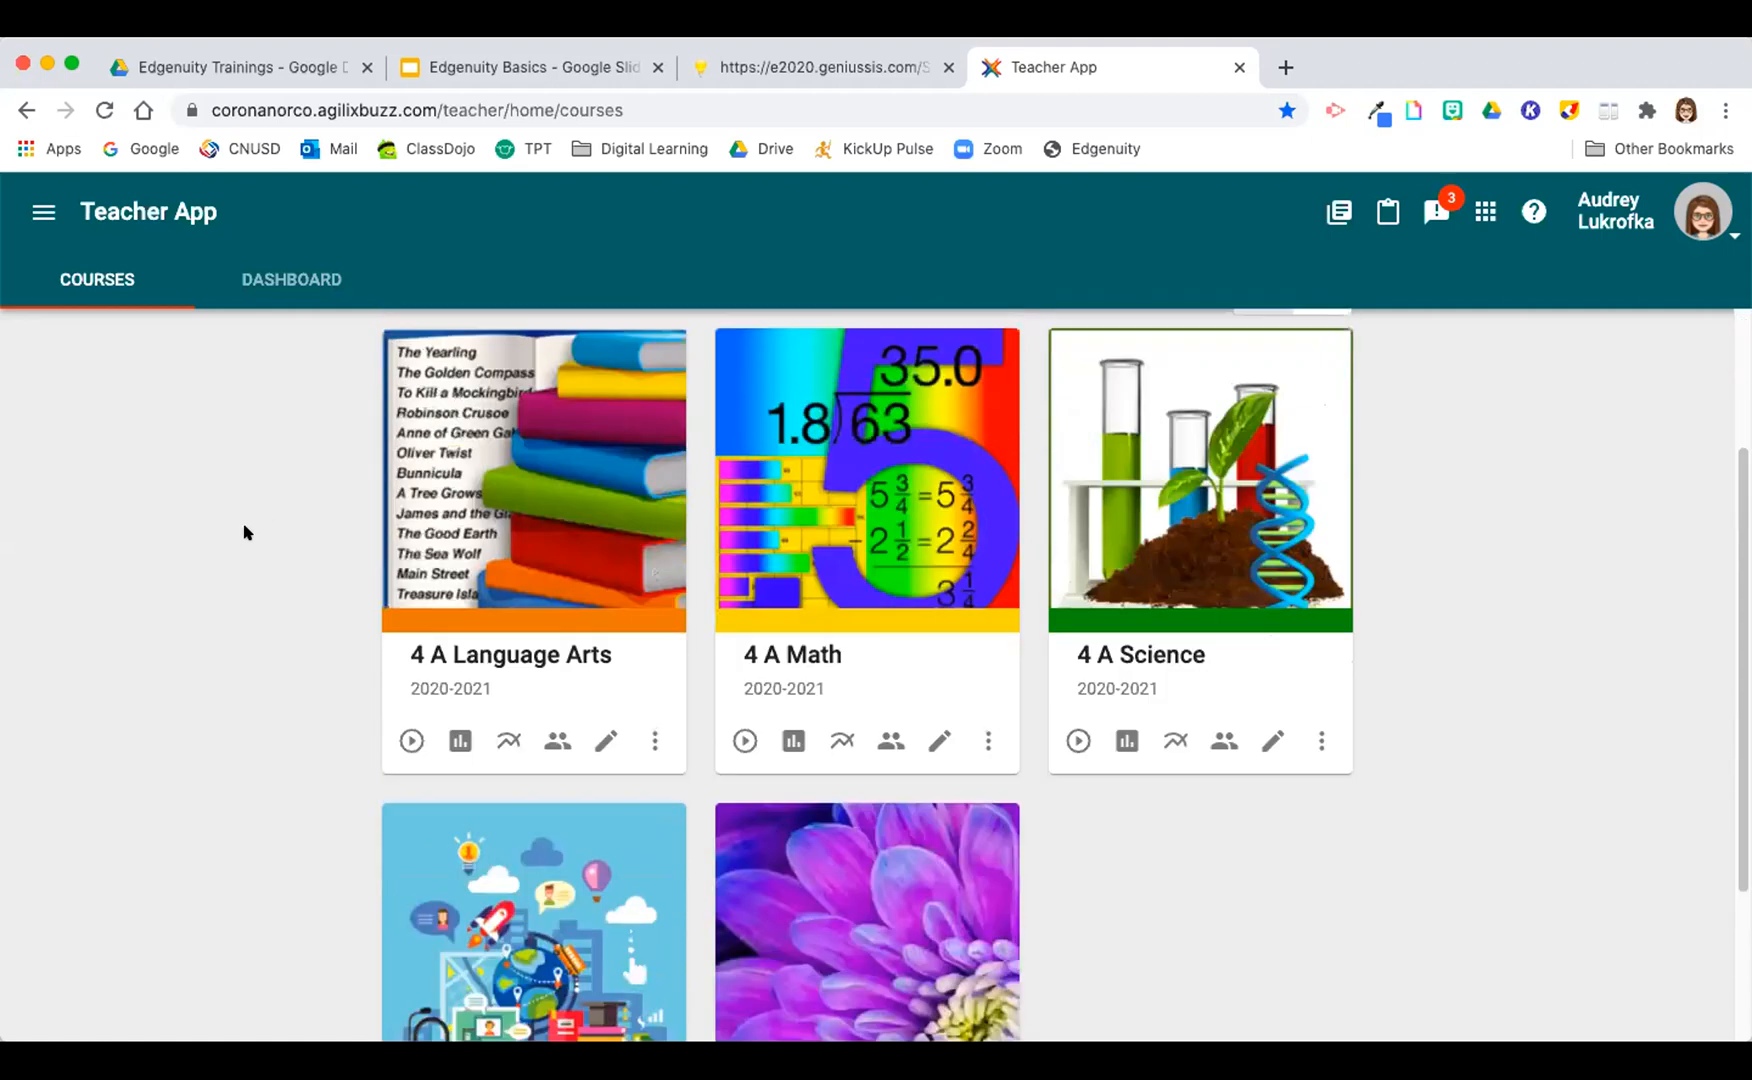
left_click(519, 485)
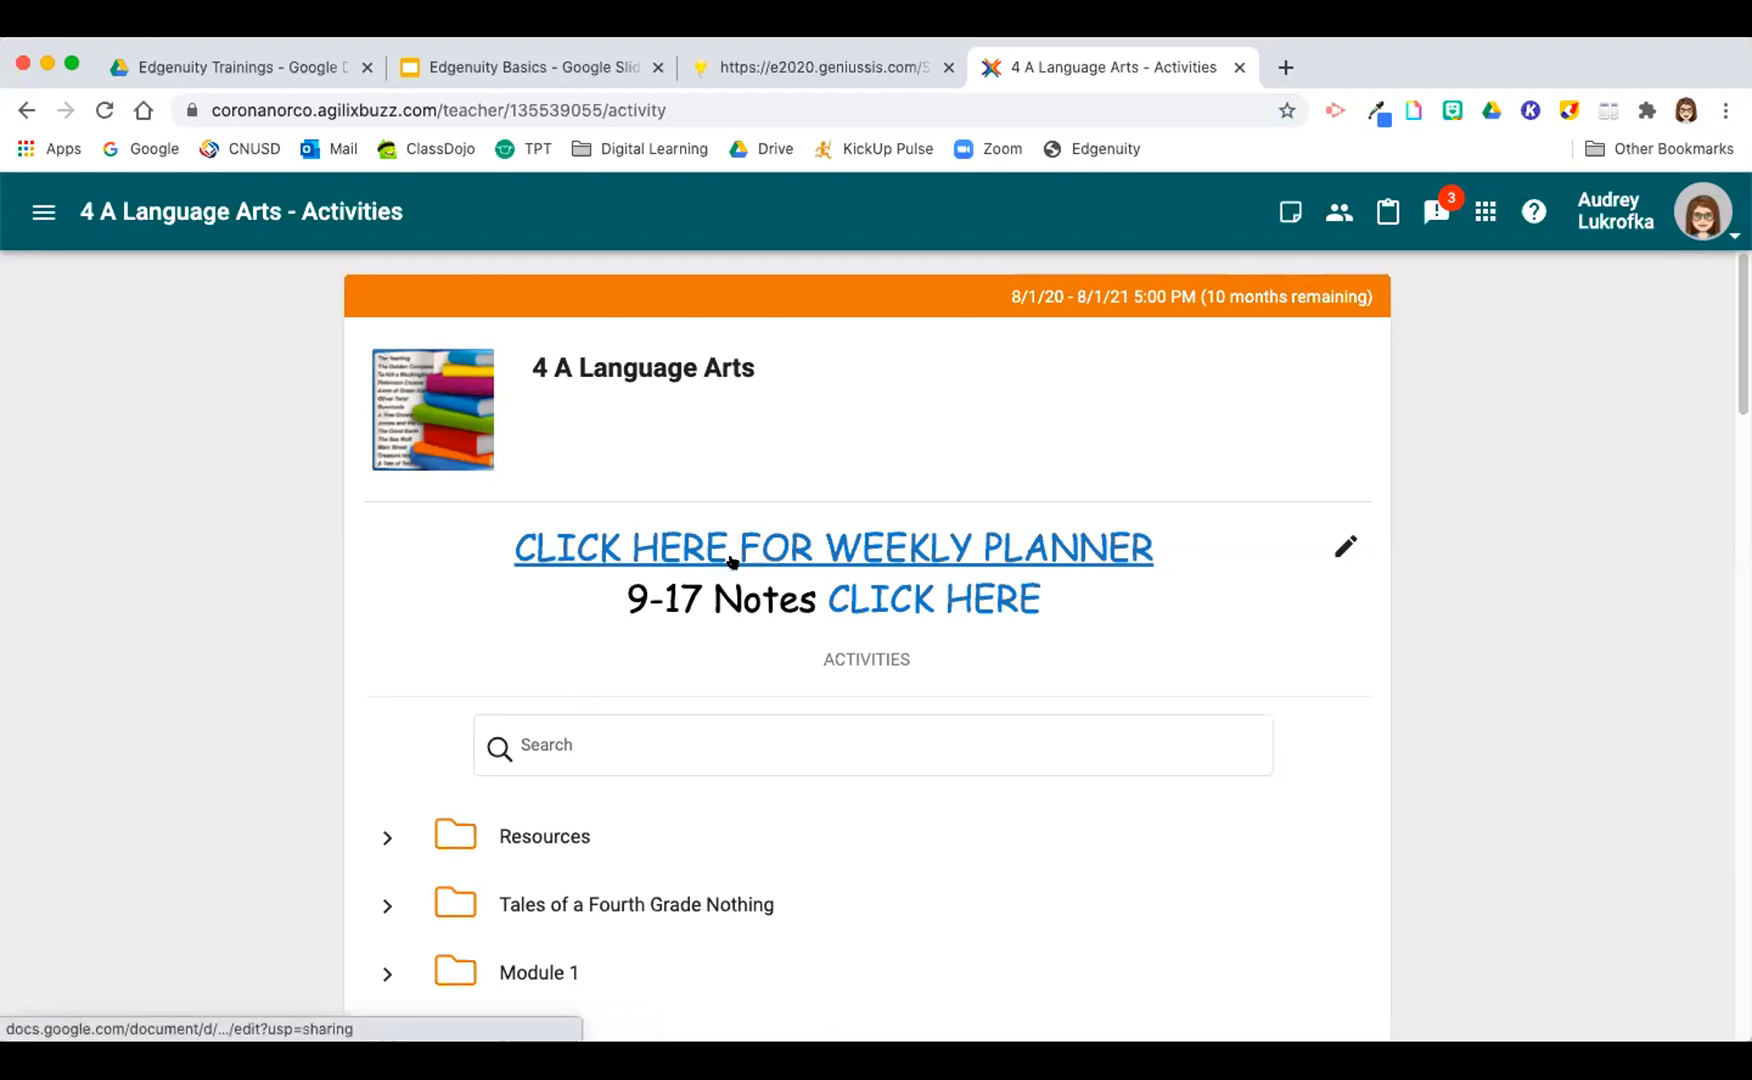
left_click(800, 548)
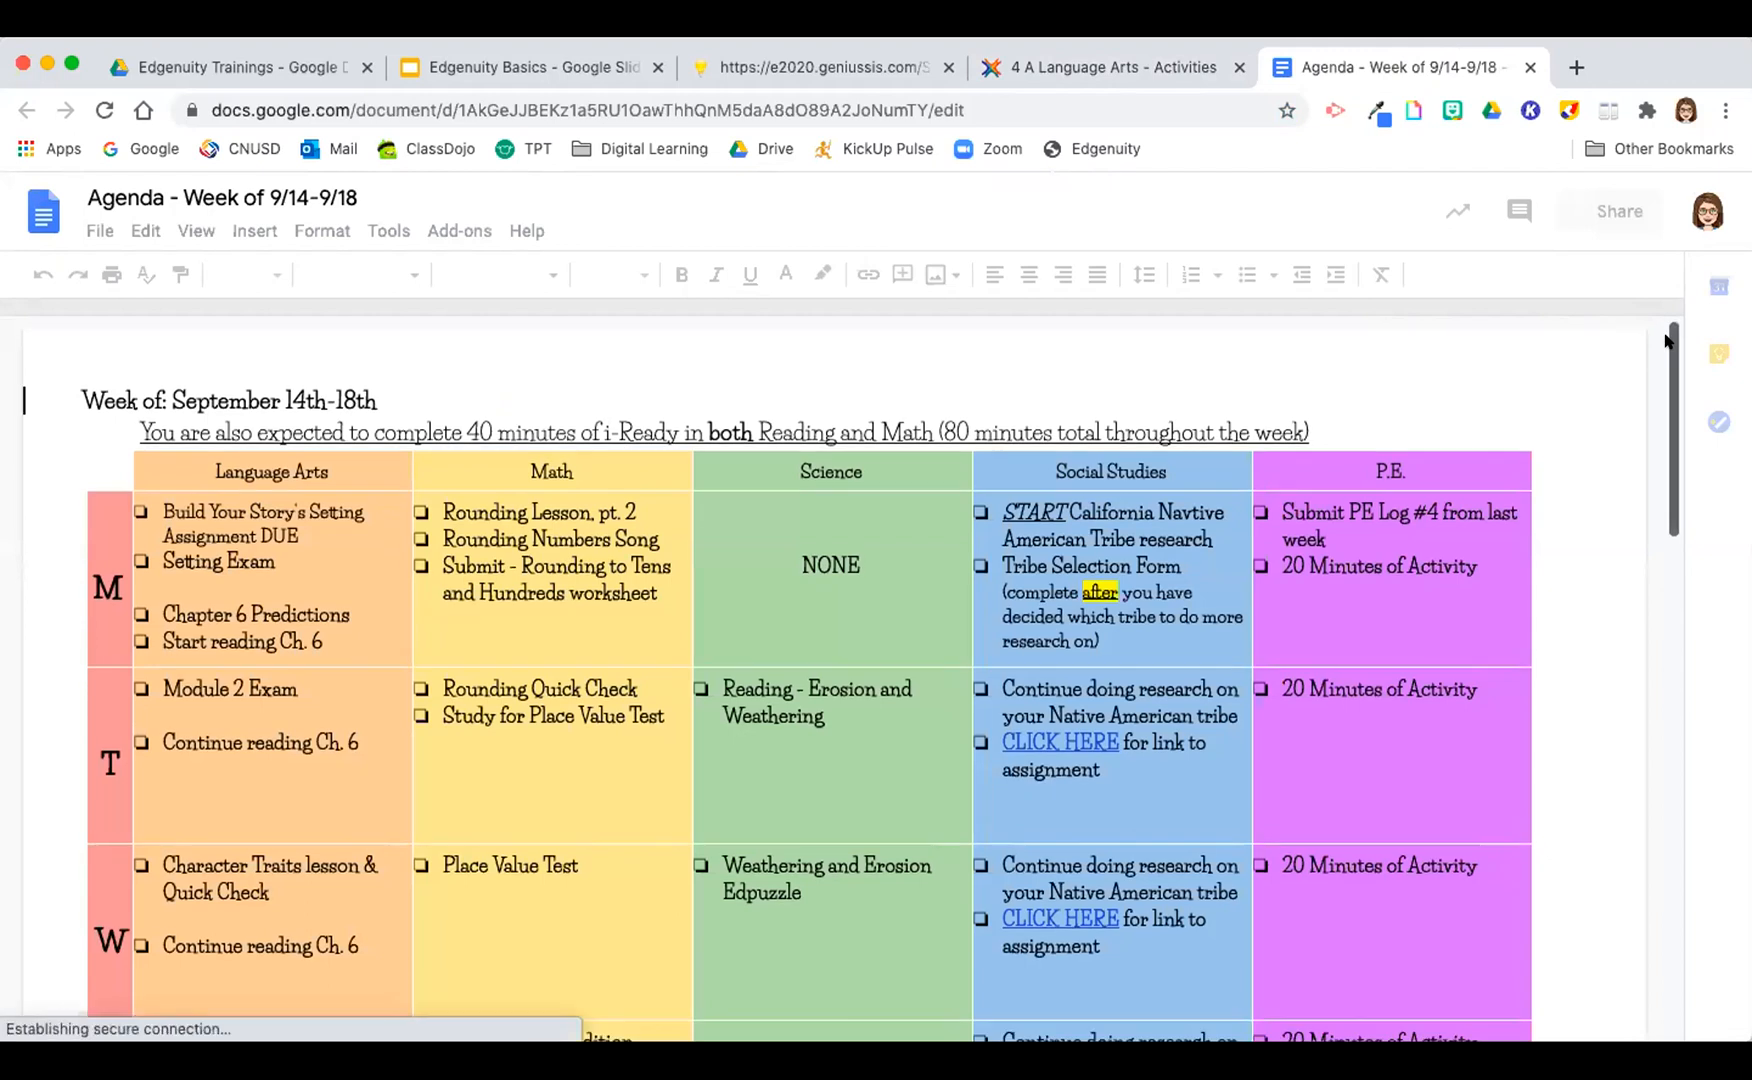
Step: Examine the weekly agenda table for the September 14th-18th assignments by day and subject
left_click_drag(1669, 343, 1669, 365)
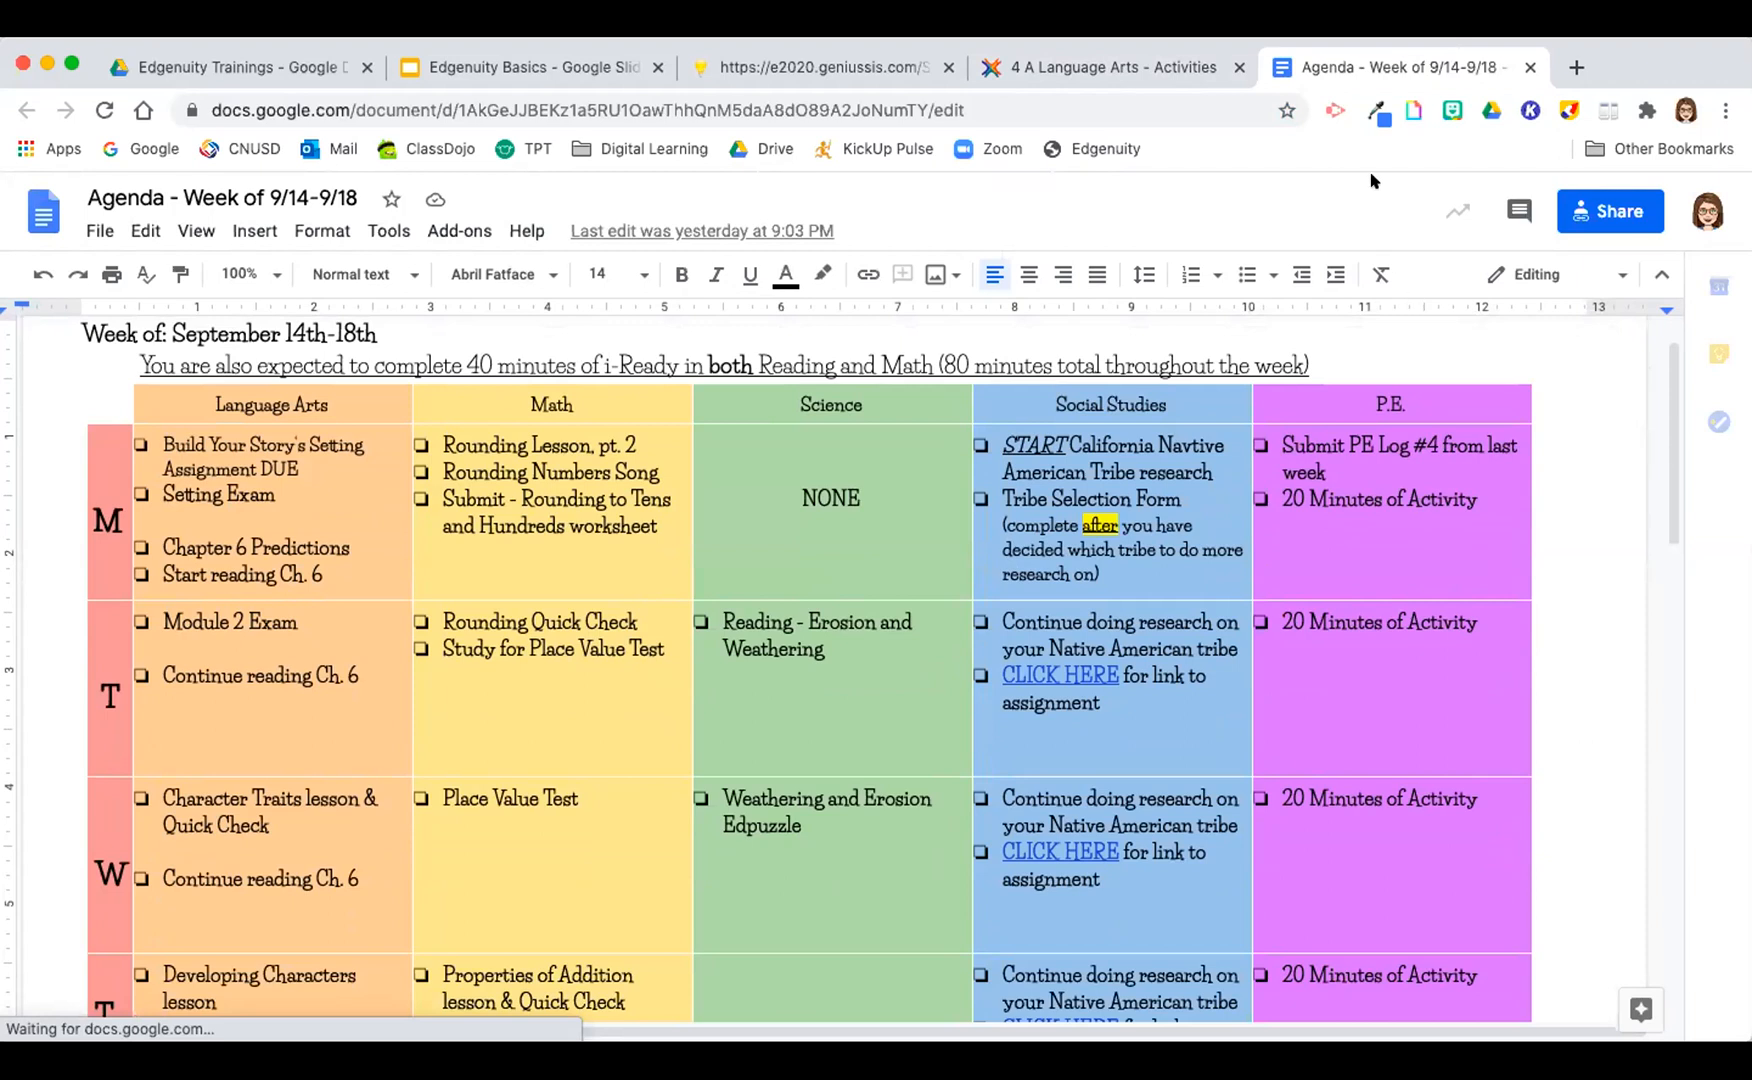
left_click(1663, 363)
scroll(1666, 365, "up", 1)
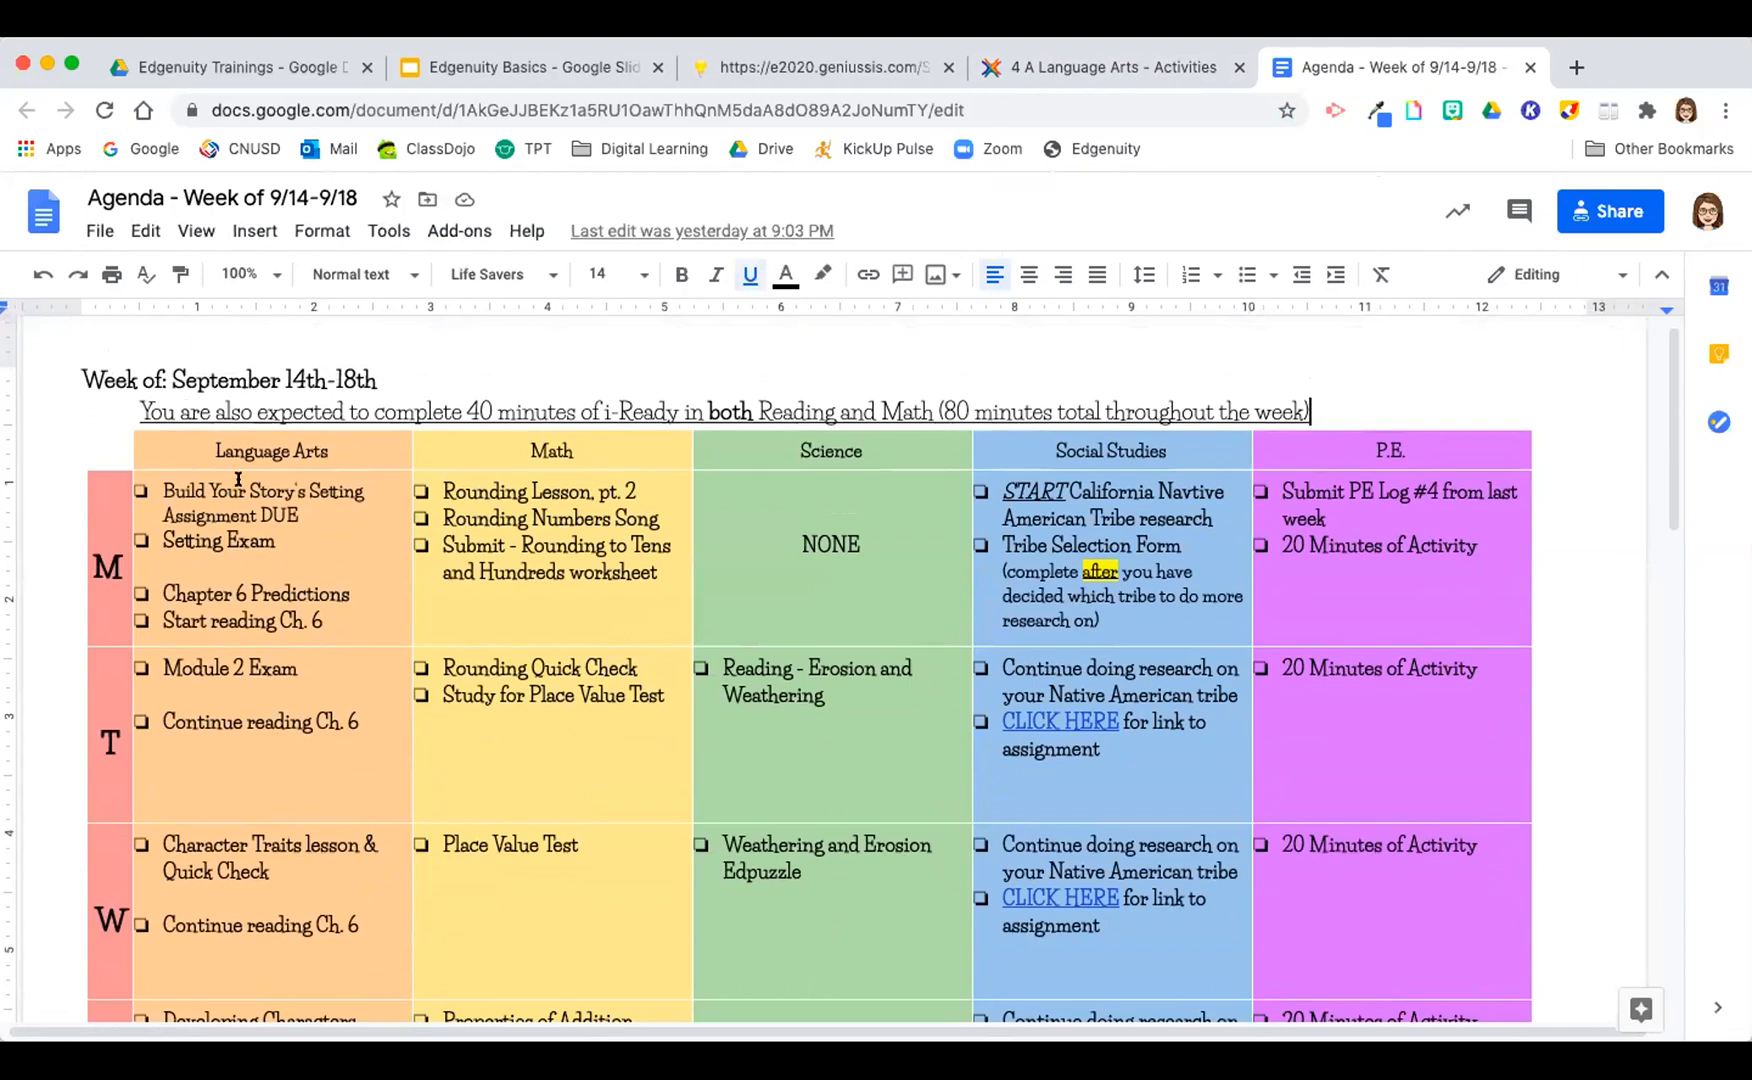
left_click_drag(846, 489, 1326, 476)
left_click_drag(186, 742, 1312, 642)
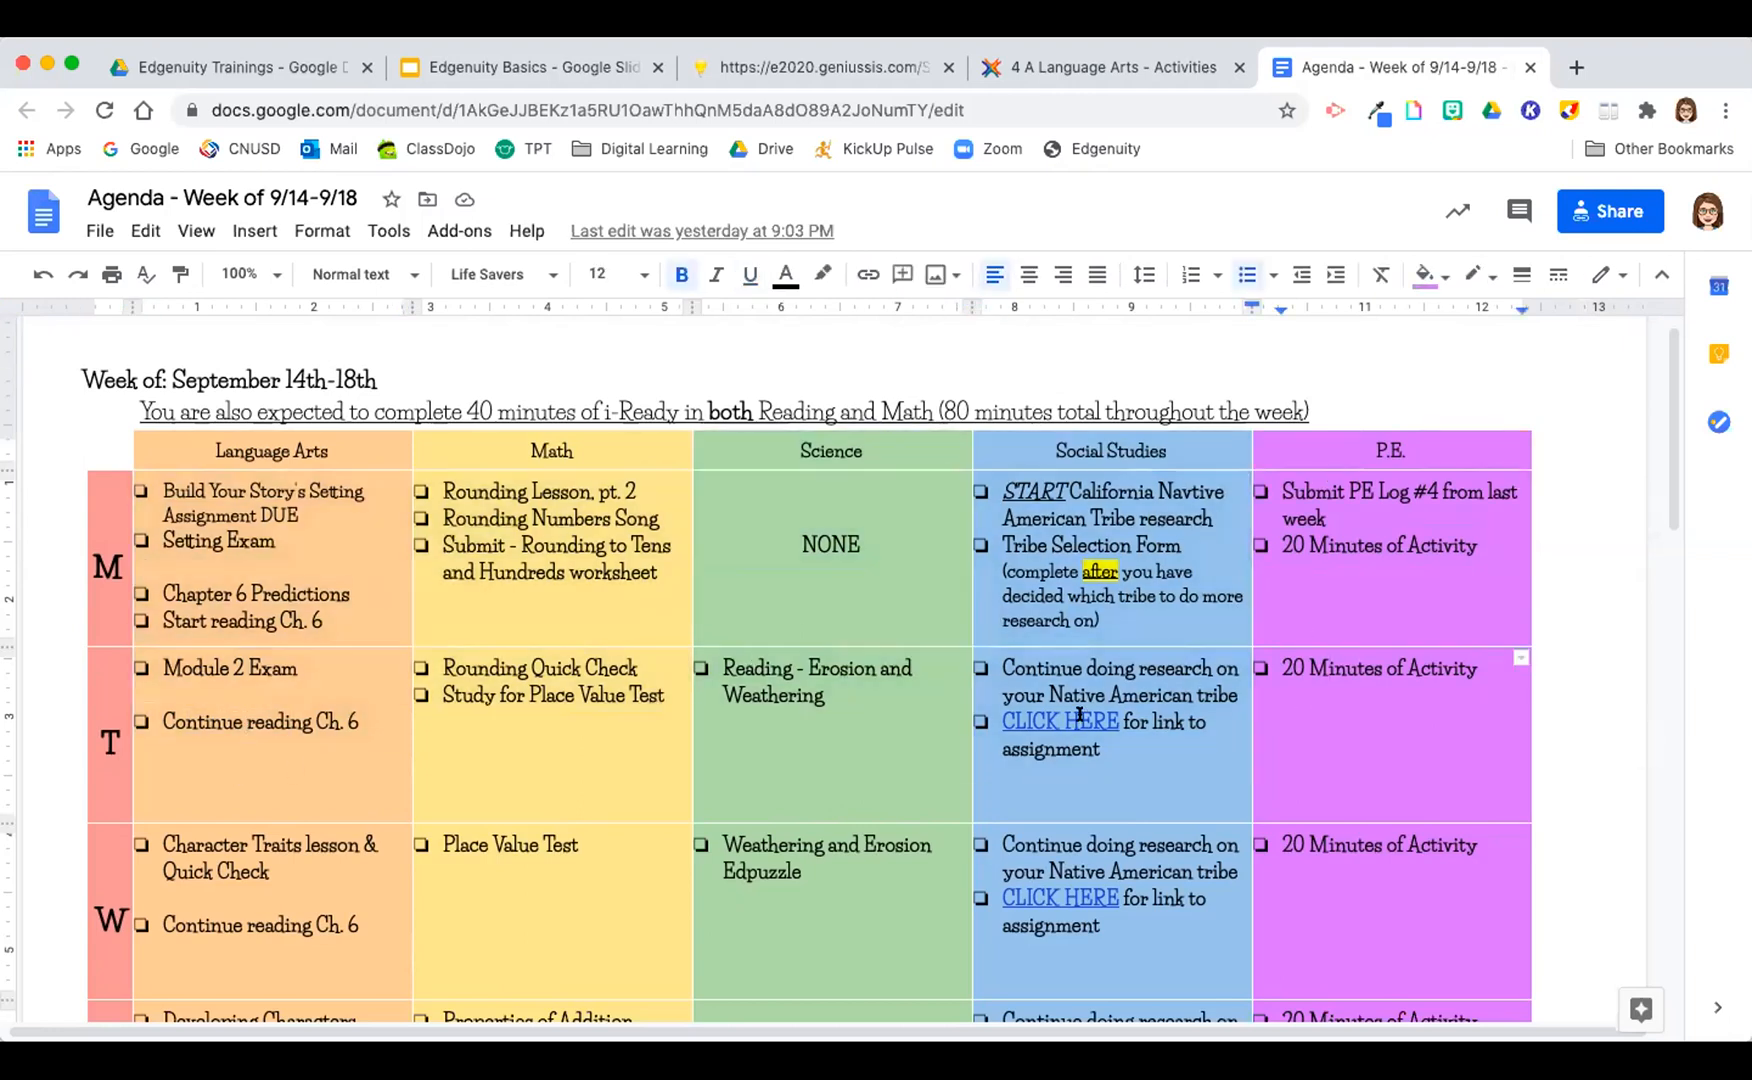
scroll(1079, 716, "down", 1)
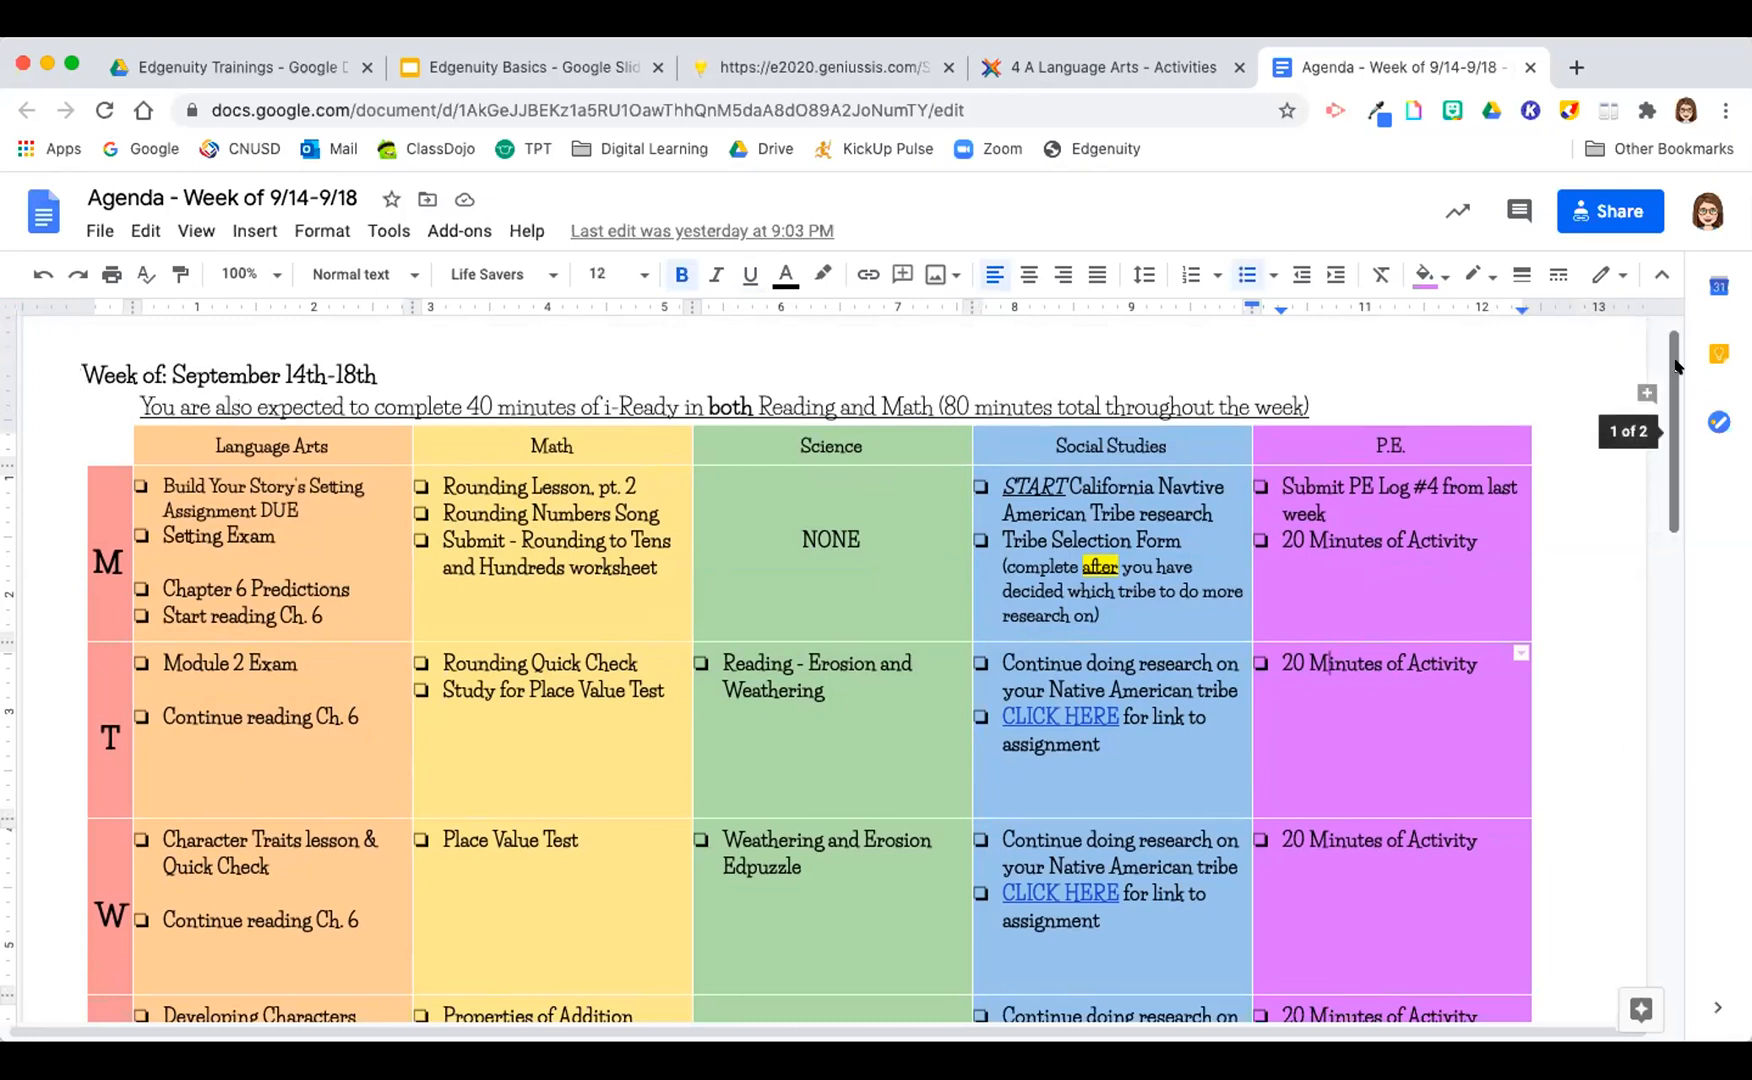
left_click_drag(1677, 366, 1677, 381)
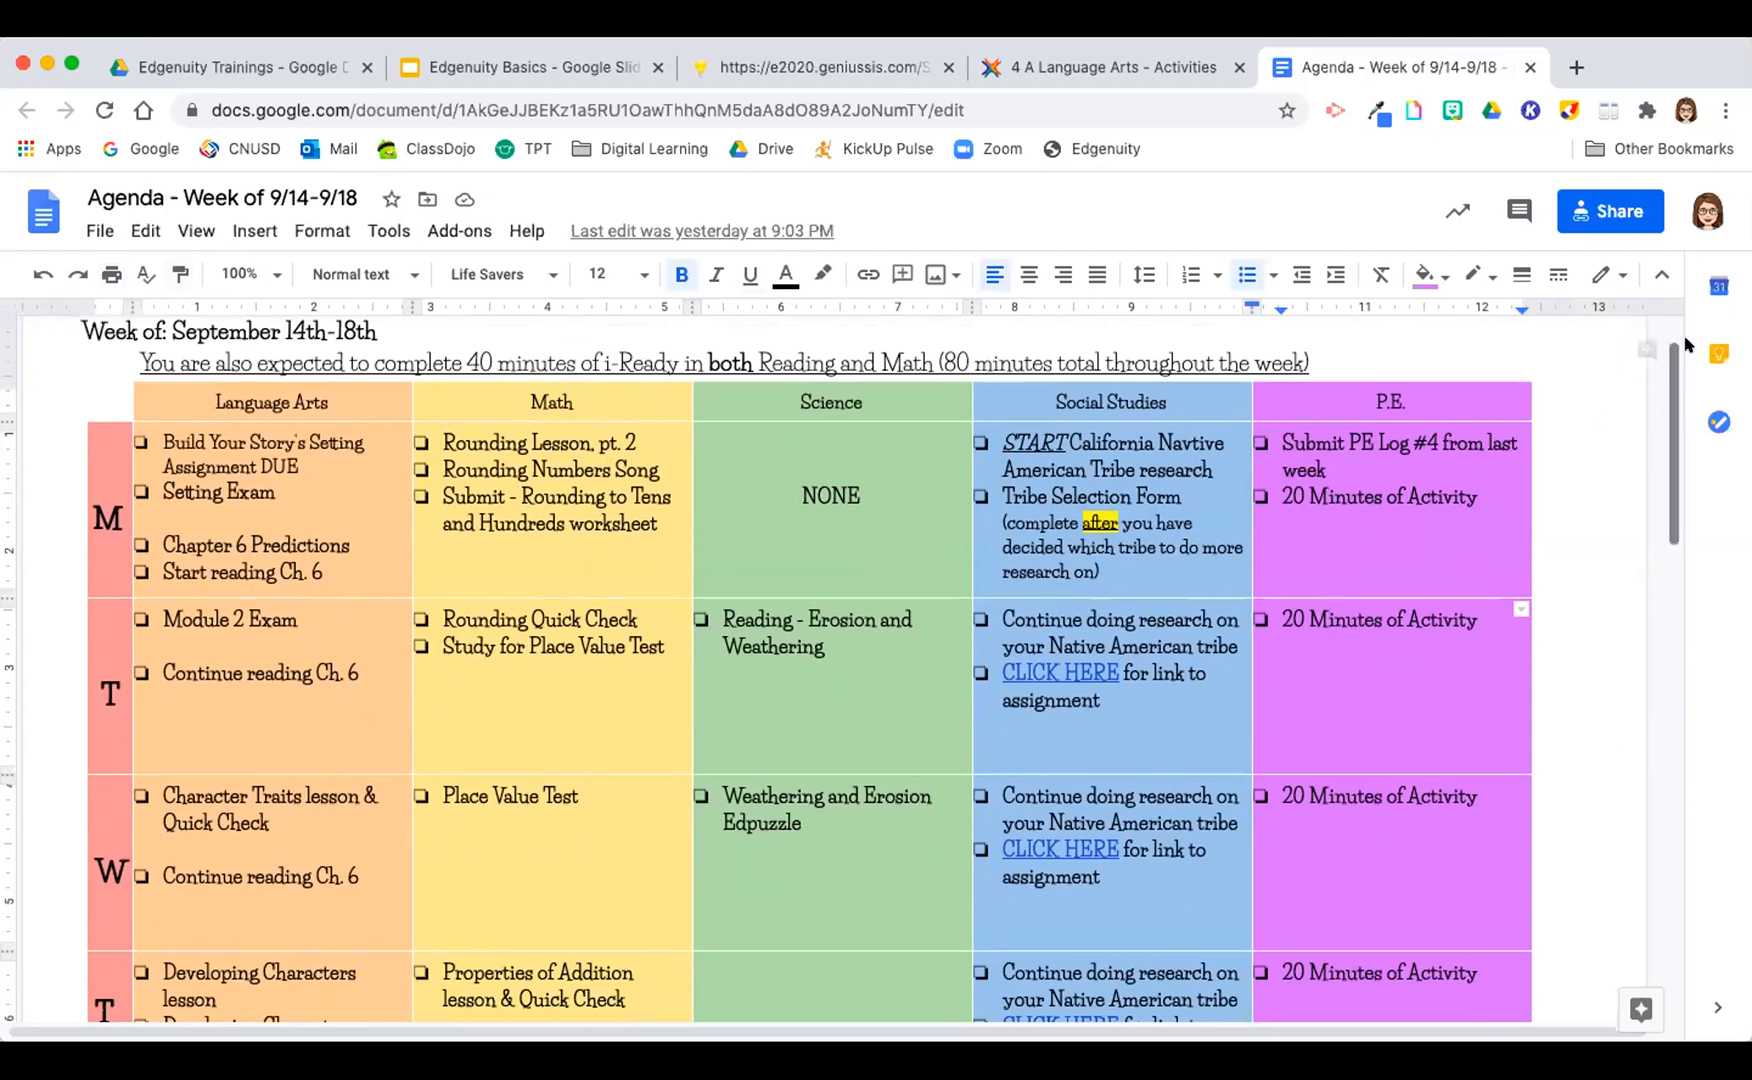
mouse_move(1665, 365)
left_mouse_down()
mouse_move(1668, 750)
mouse_move(1690, 330)
mouse_move(1695, 377)
left_mouse_up()
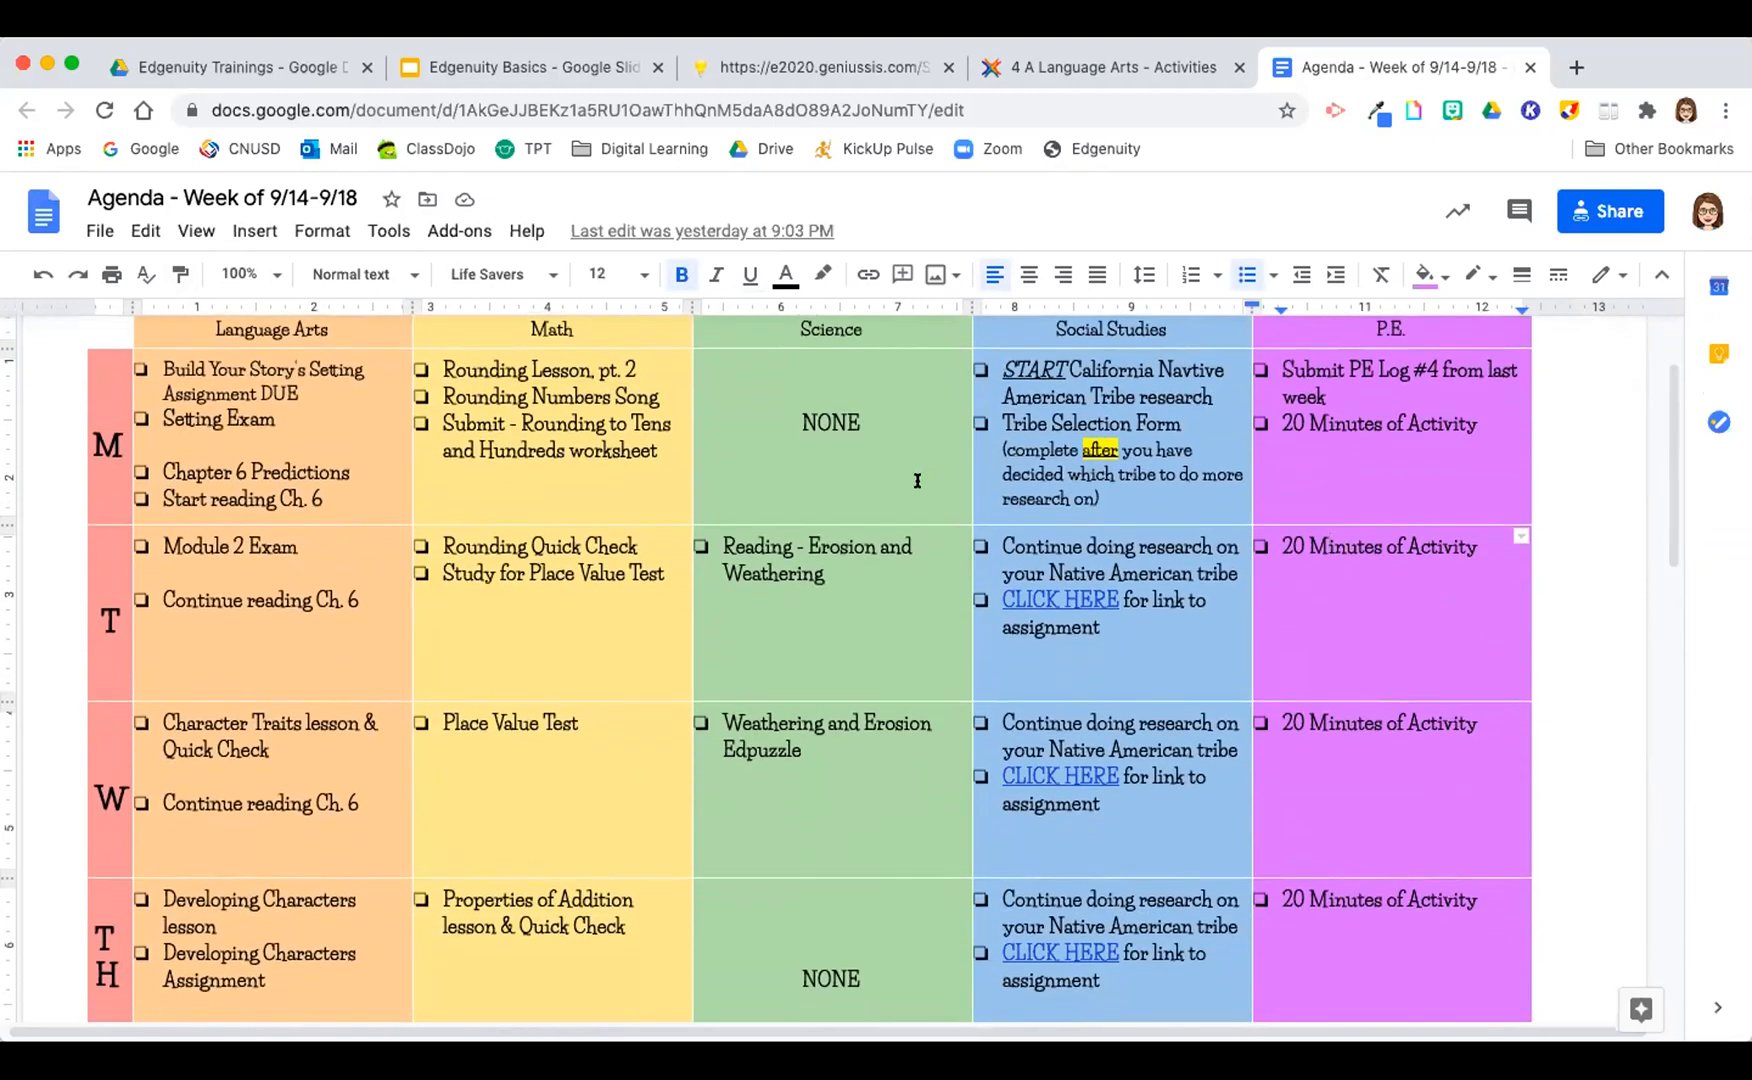
Step: Check the planner link on the Language Arts course page and close the linked agenda document
left_click(1060, 67)
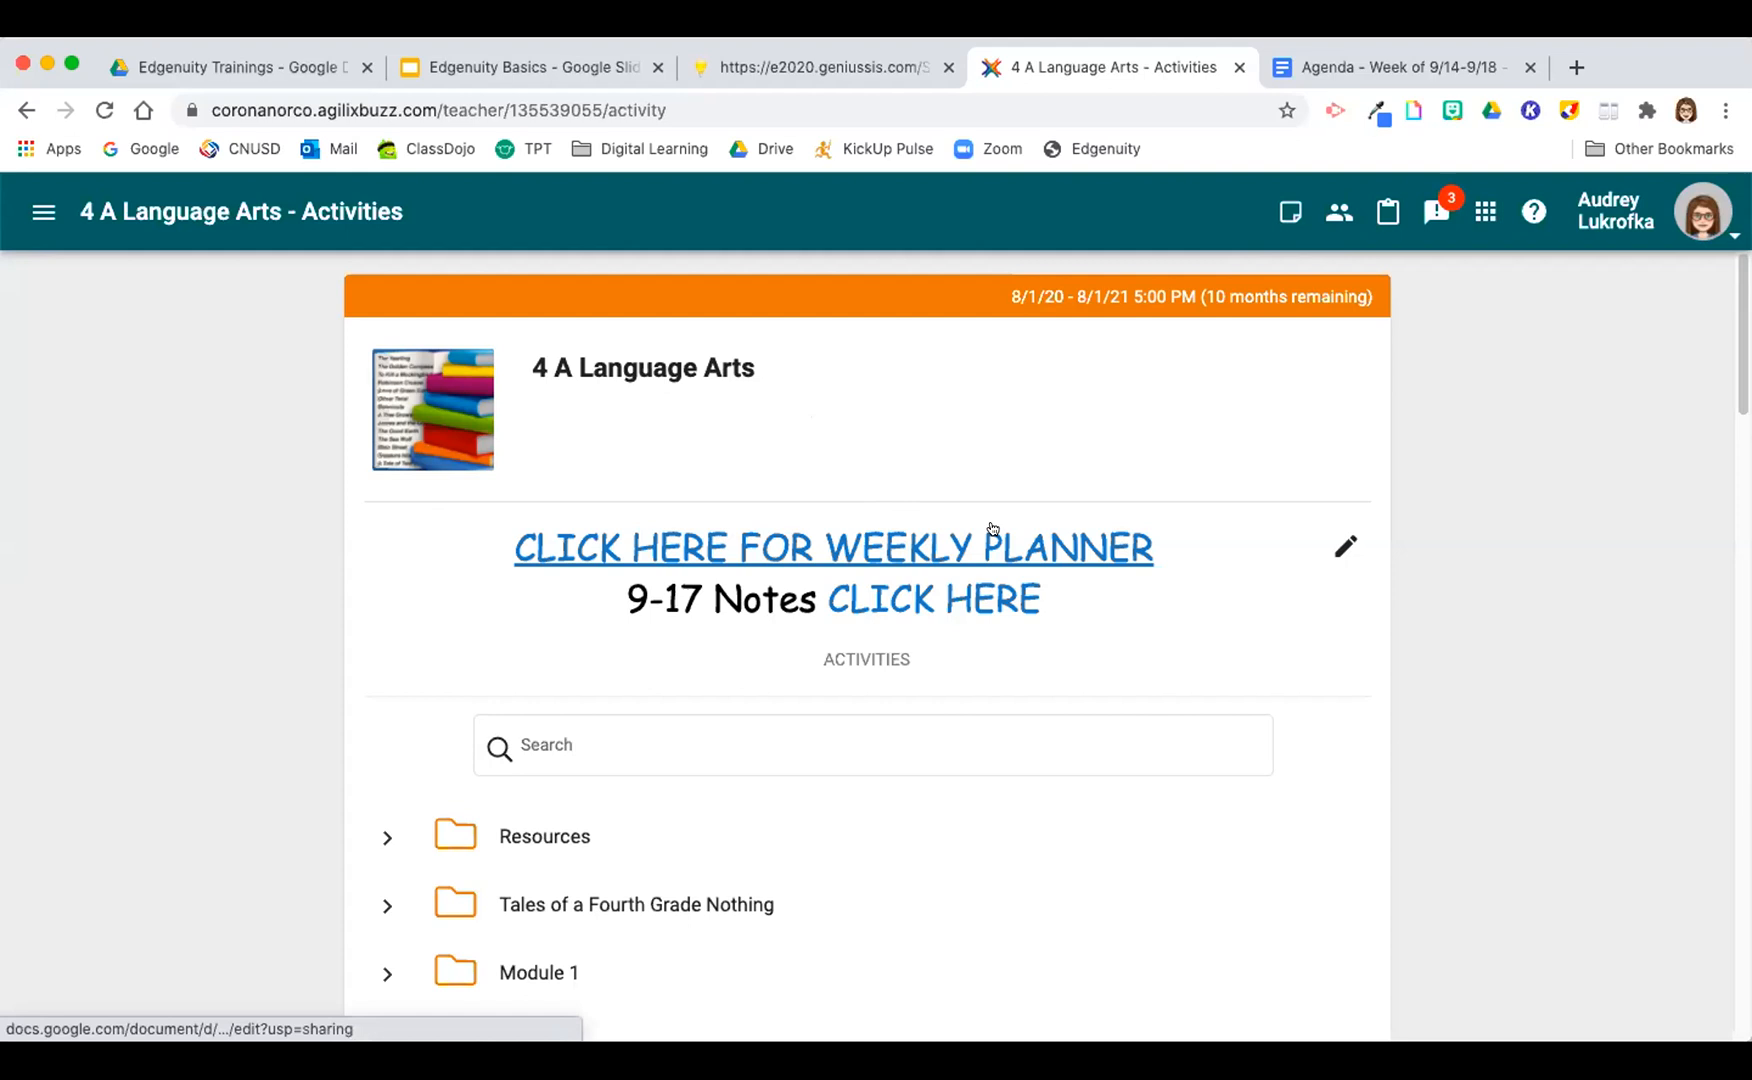
left_click(1347, 68)
left_click(1529, 68)
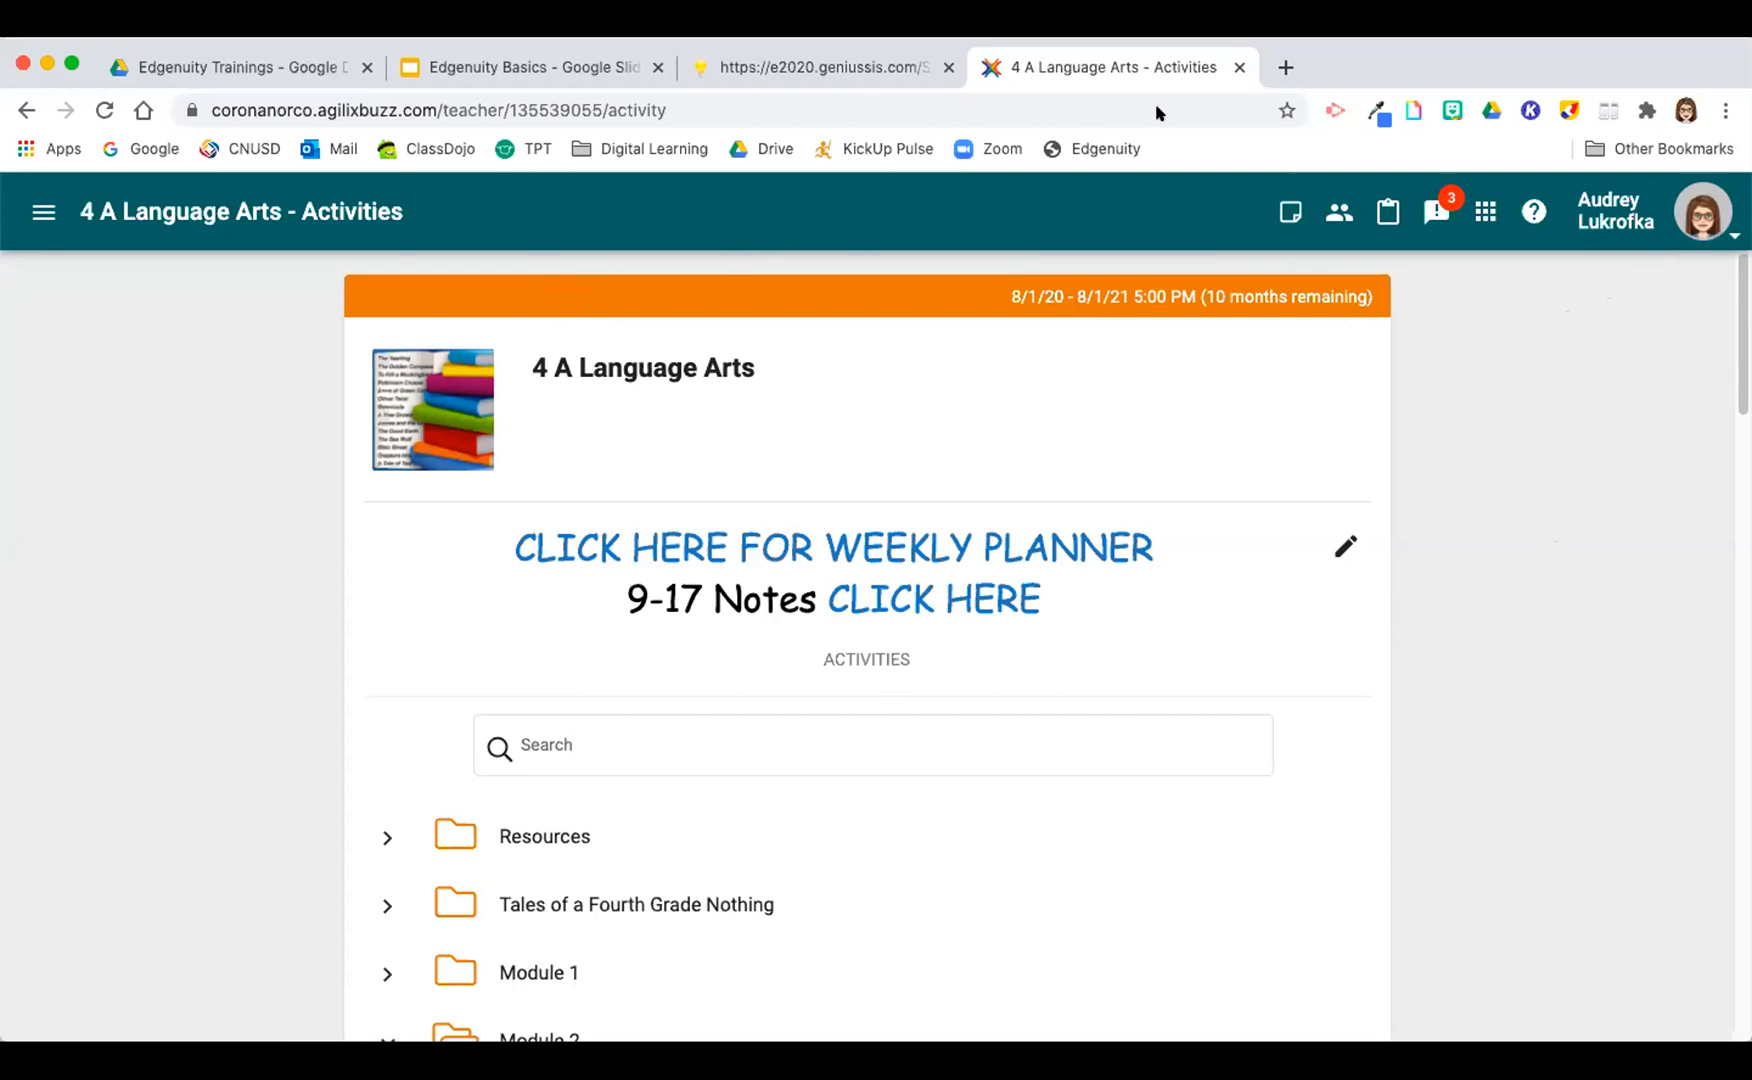
Step: Open Google Drive and, from Fourth Grade 20-21 > Weekly Planners, open the document "Agenda - Week of 9/14-9/18"
left_click(1281, 67)
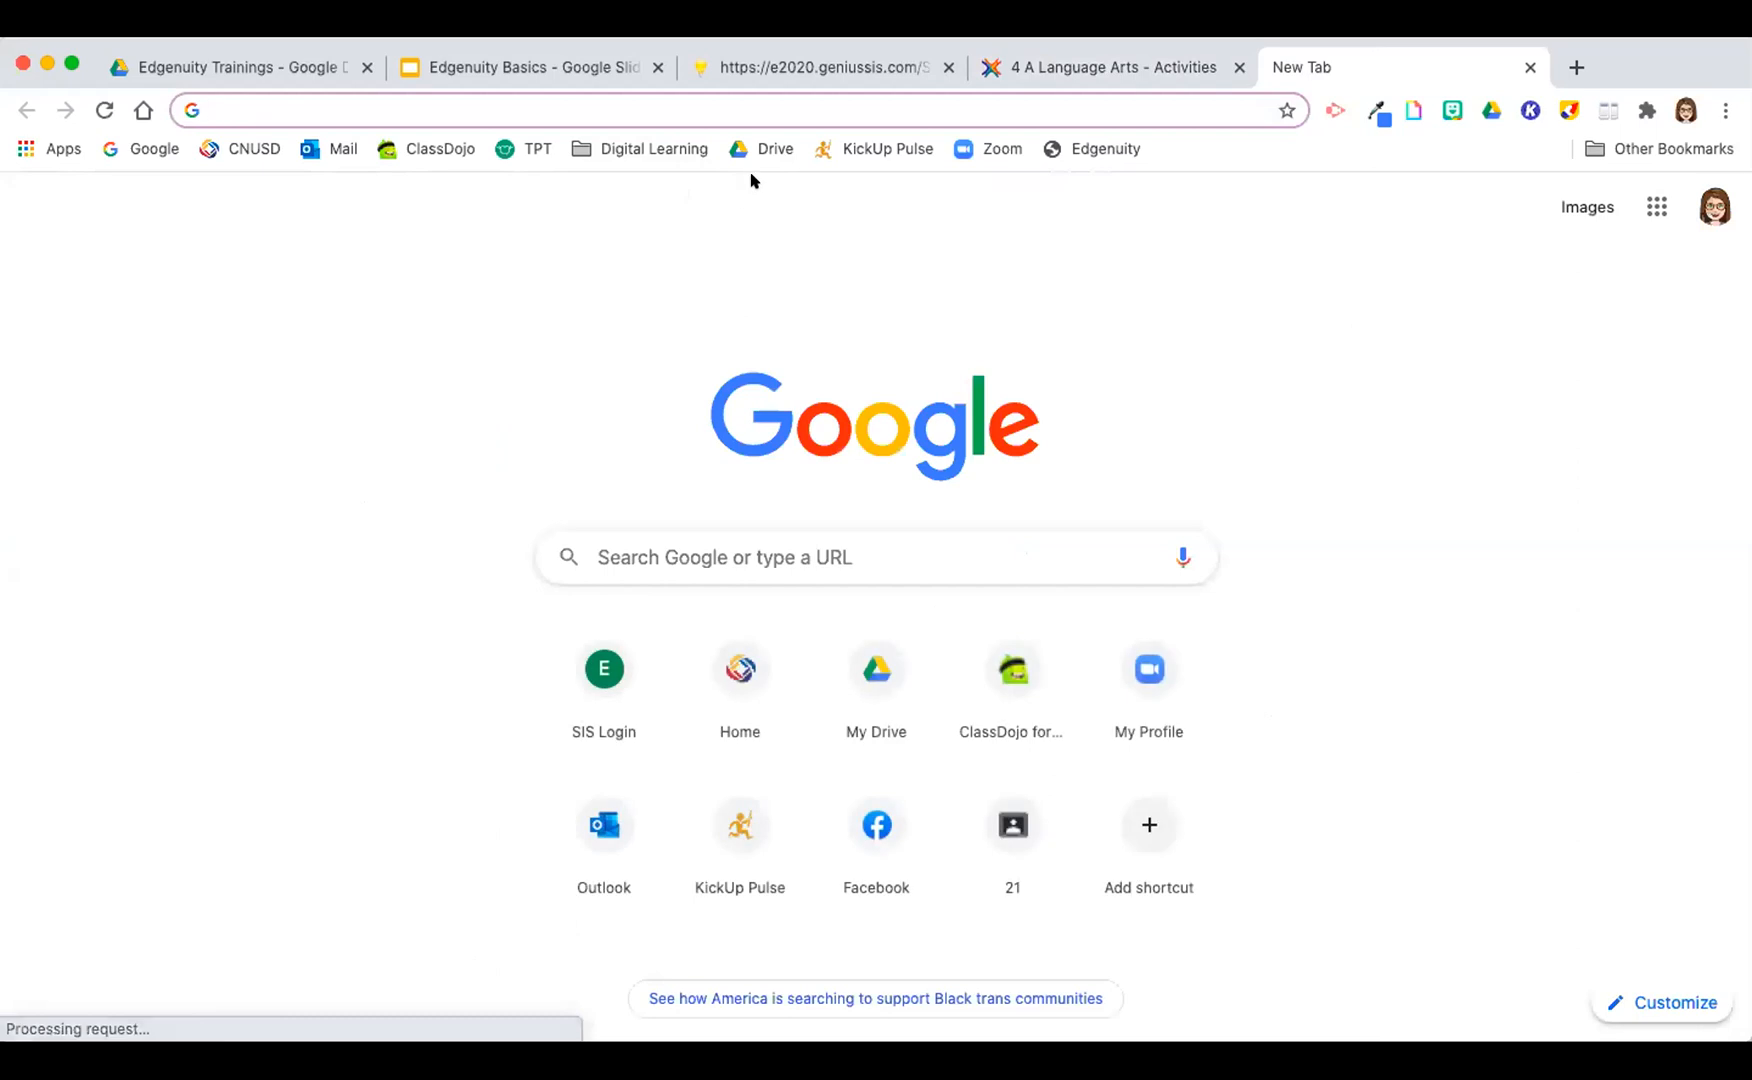
left_click(768, 148)
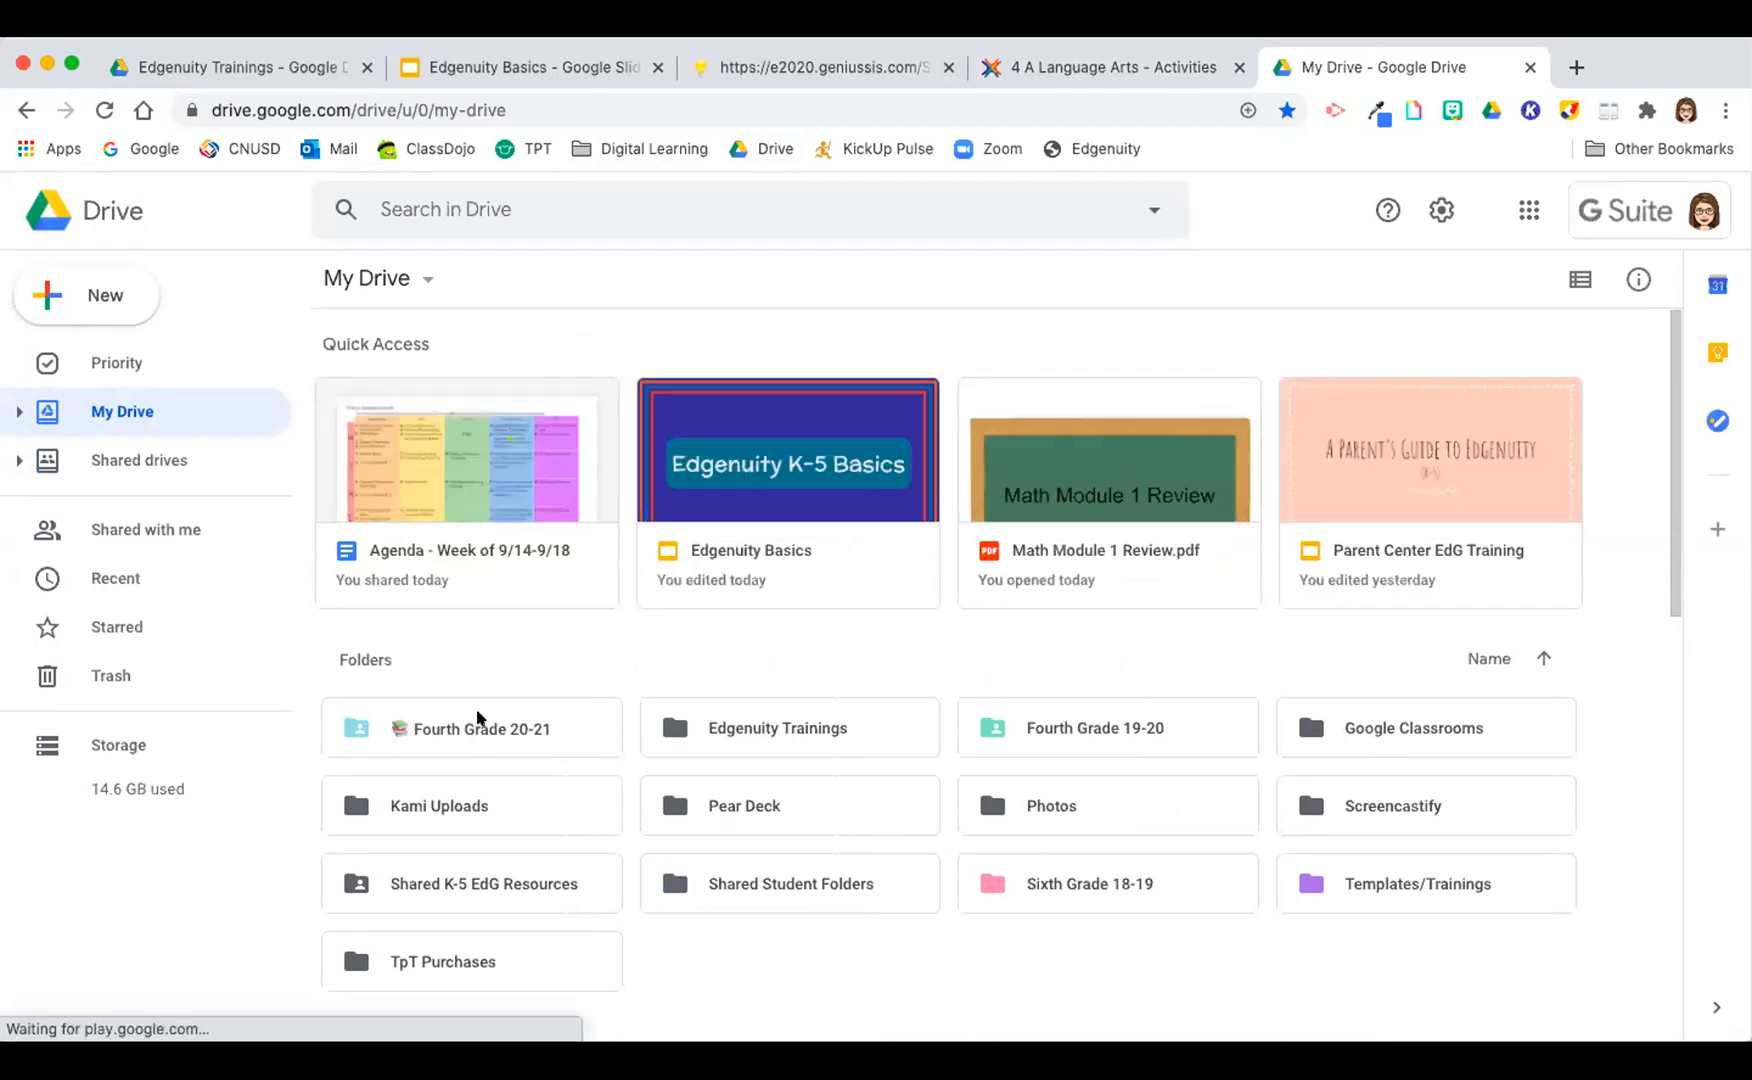
double_click(480, 720)
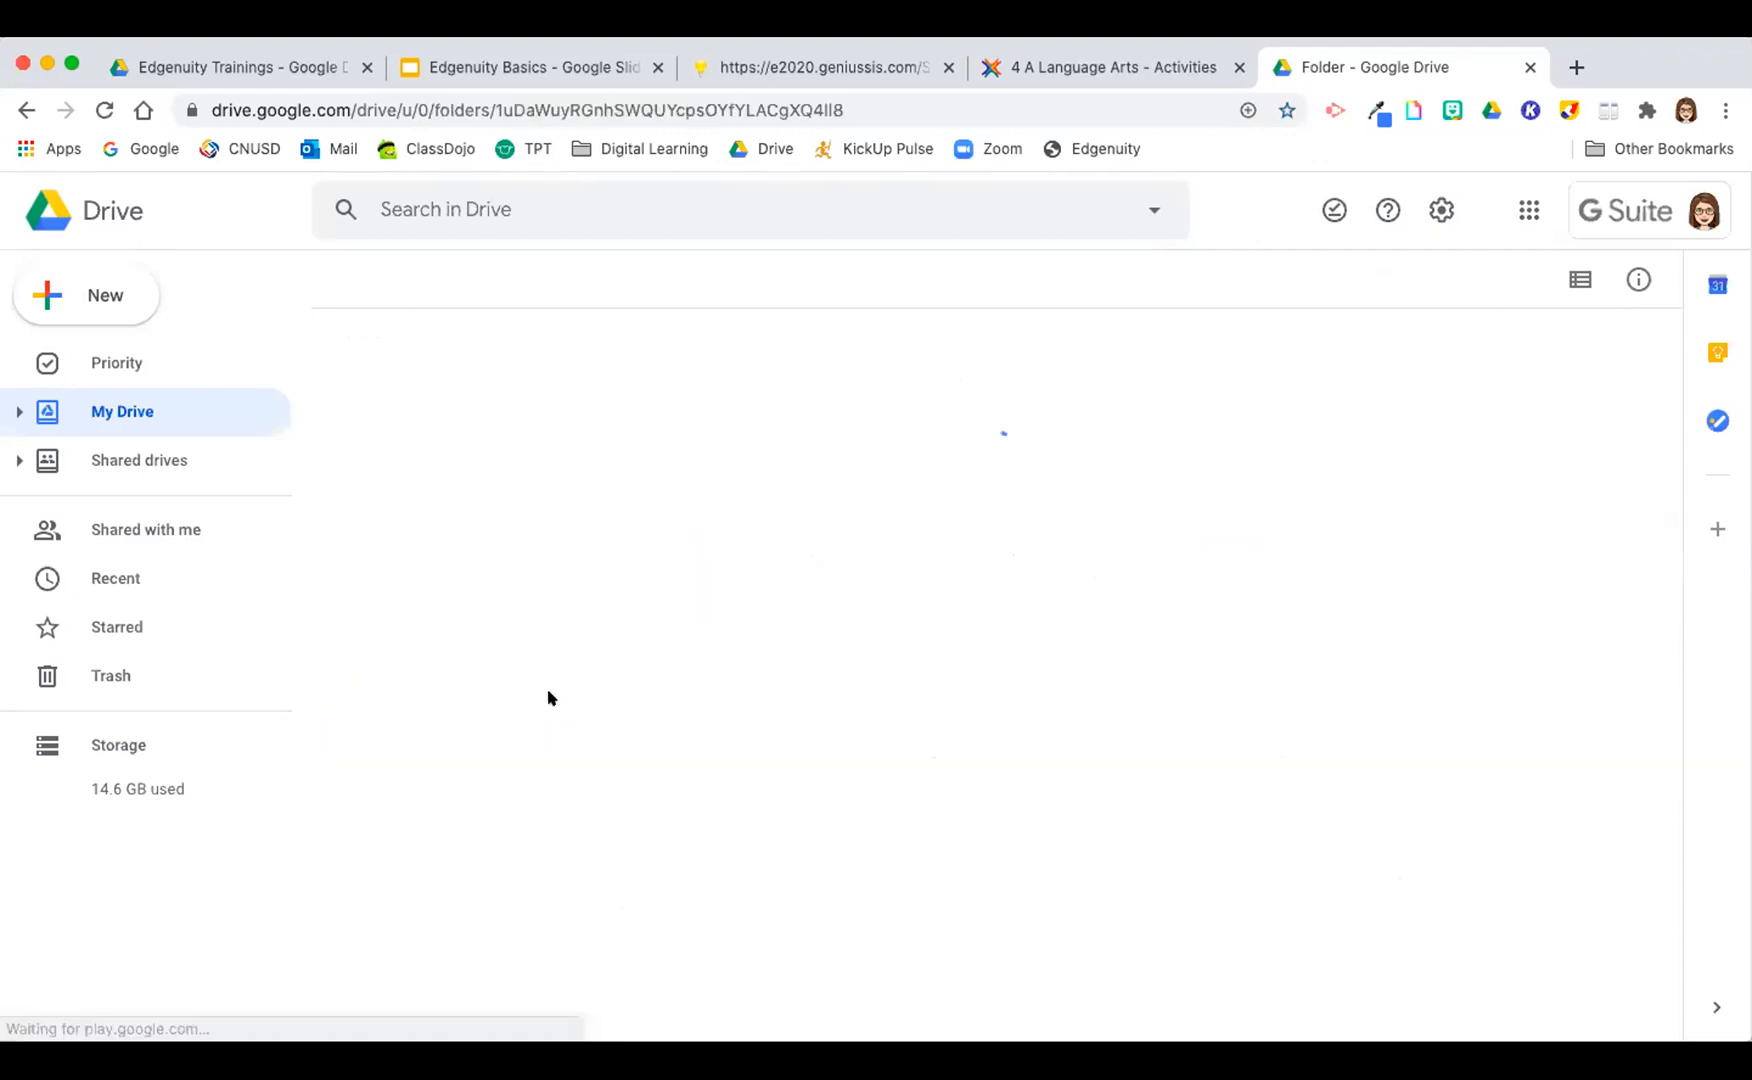
double_click(1072, 571)
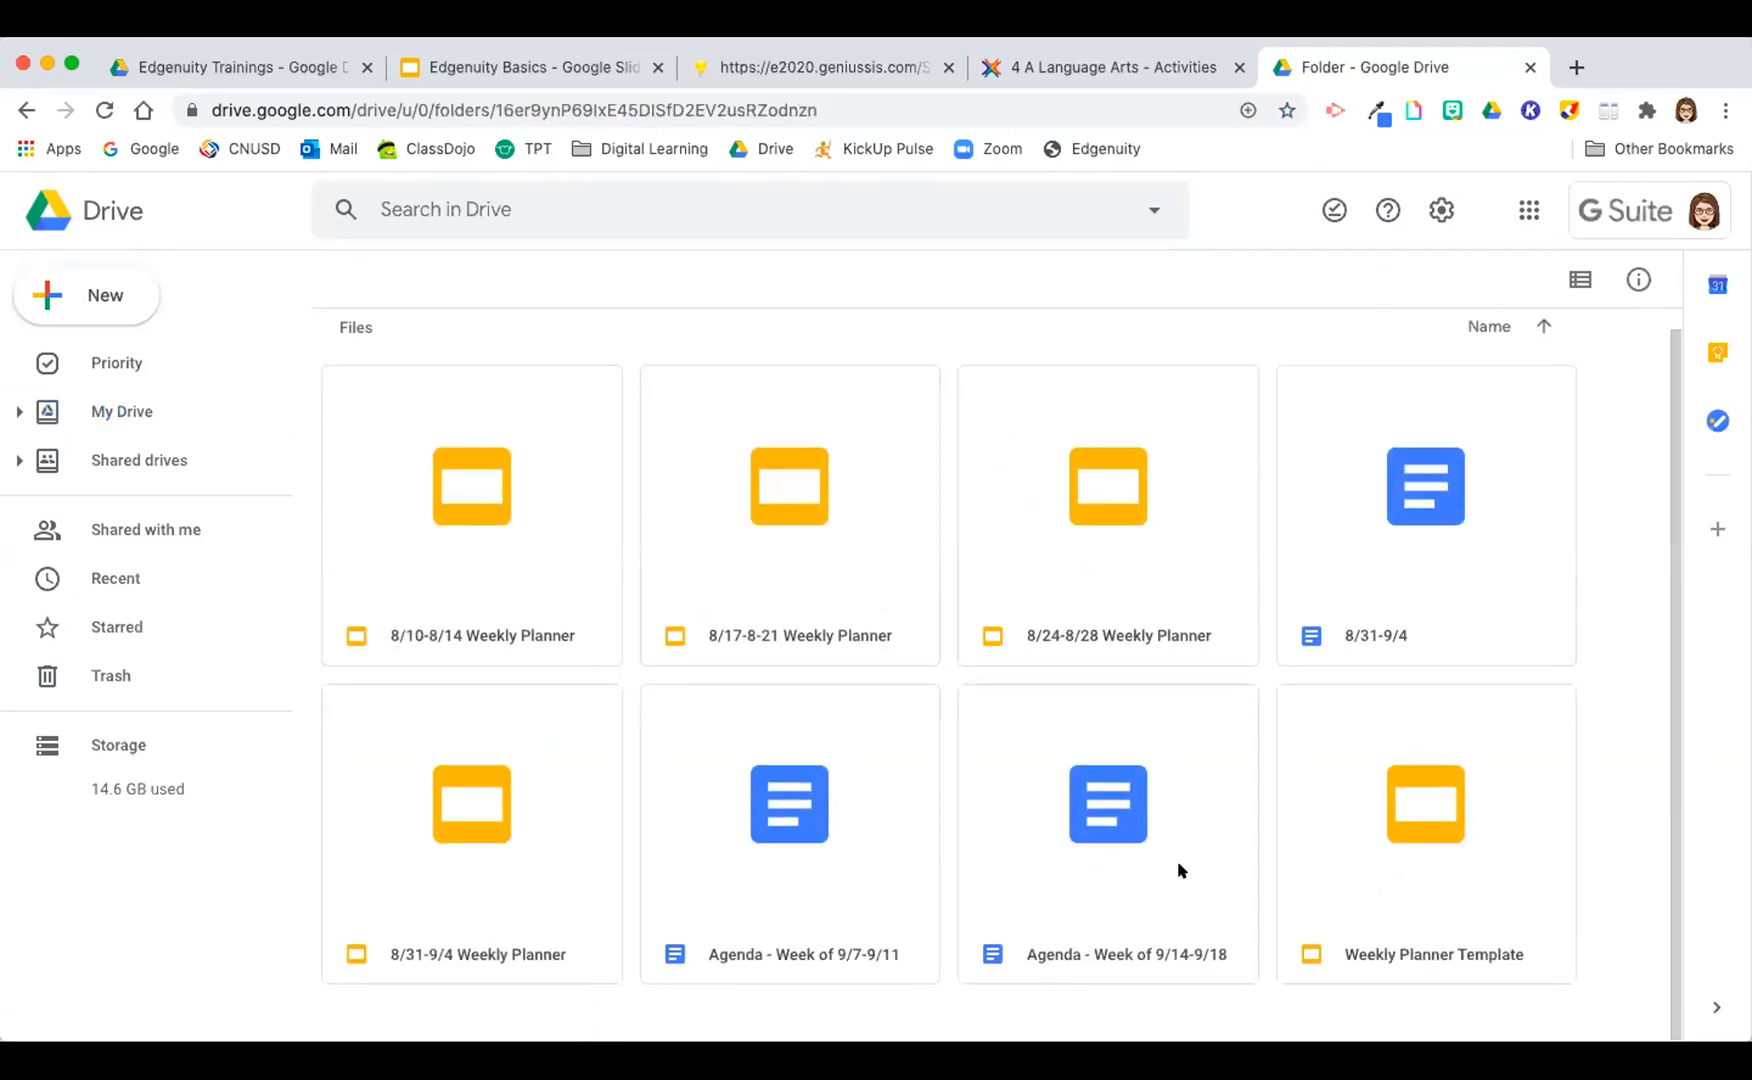
double_click(1172, 828)
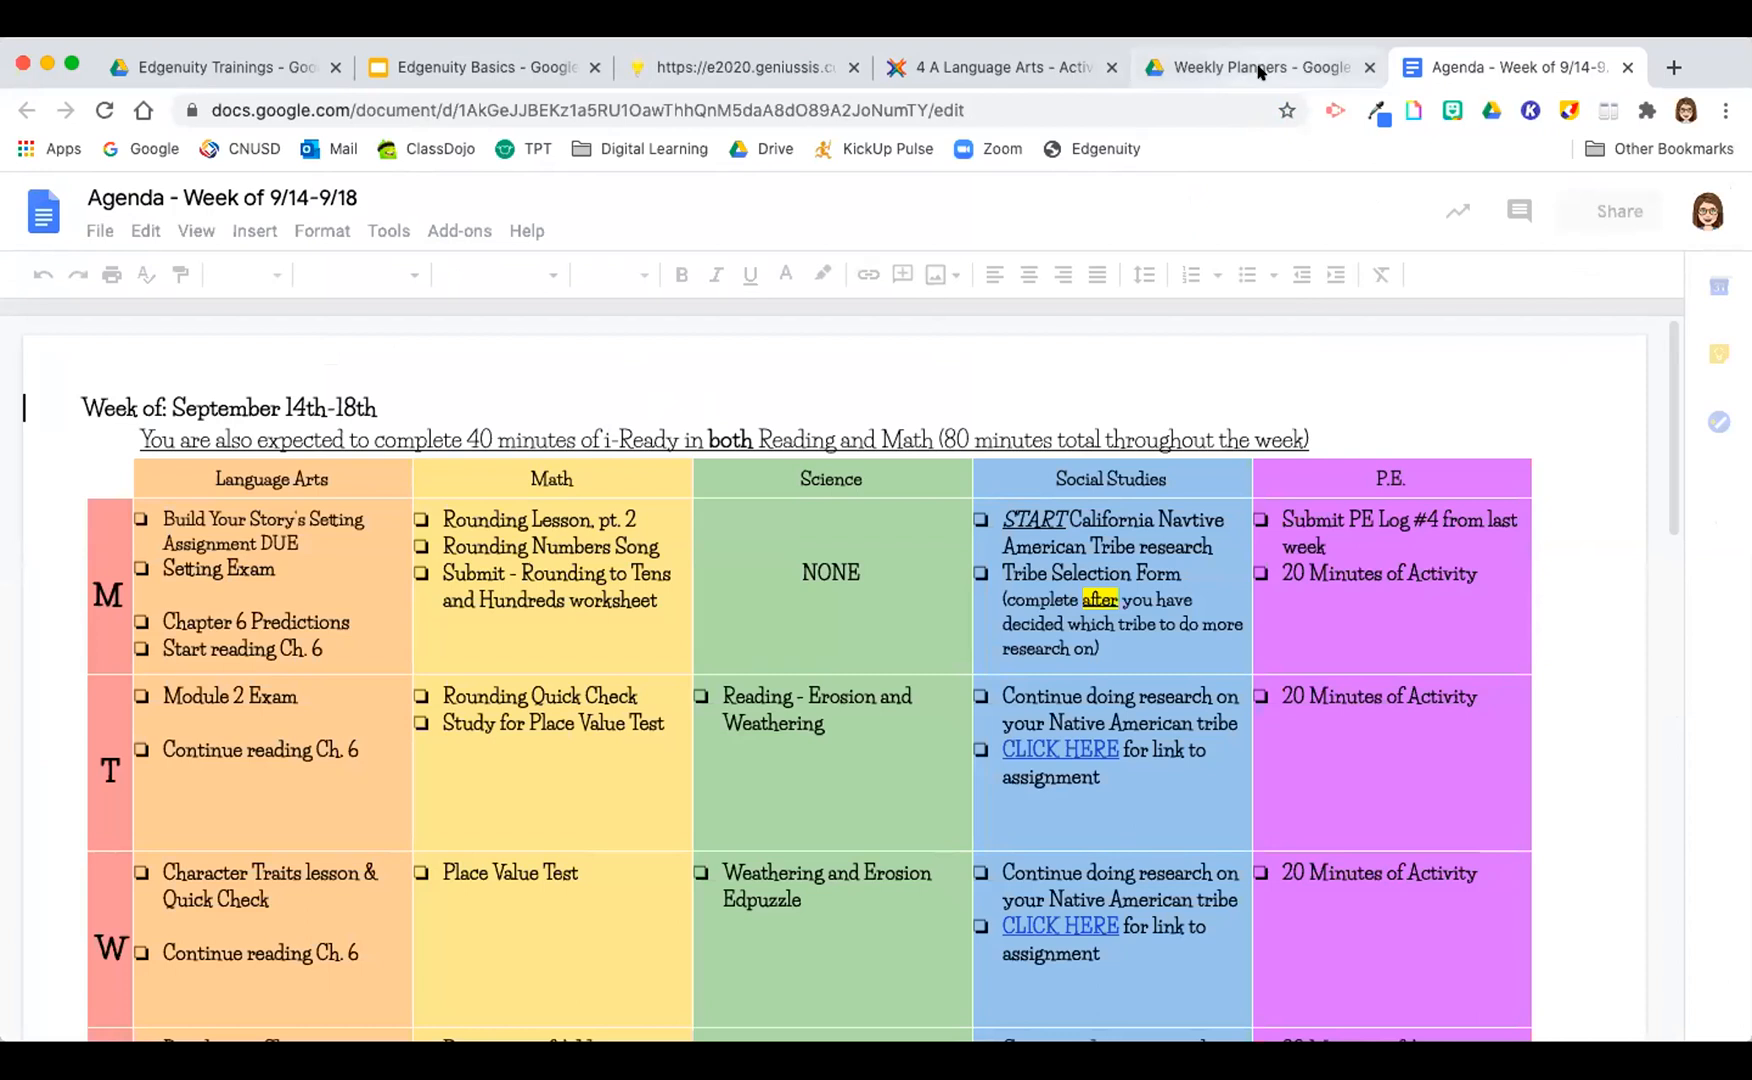
Step: Compare the weekly planner link on the Language Arts course page with the agenda document opened from Drive
left_click(985, 68)
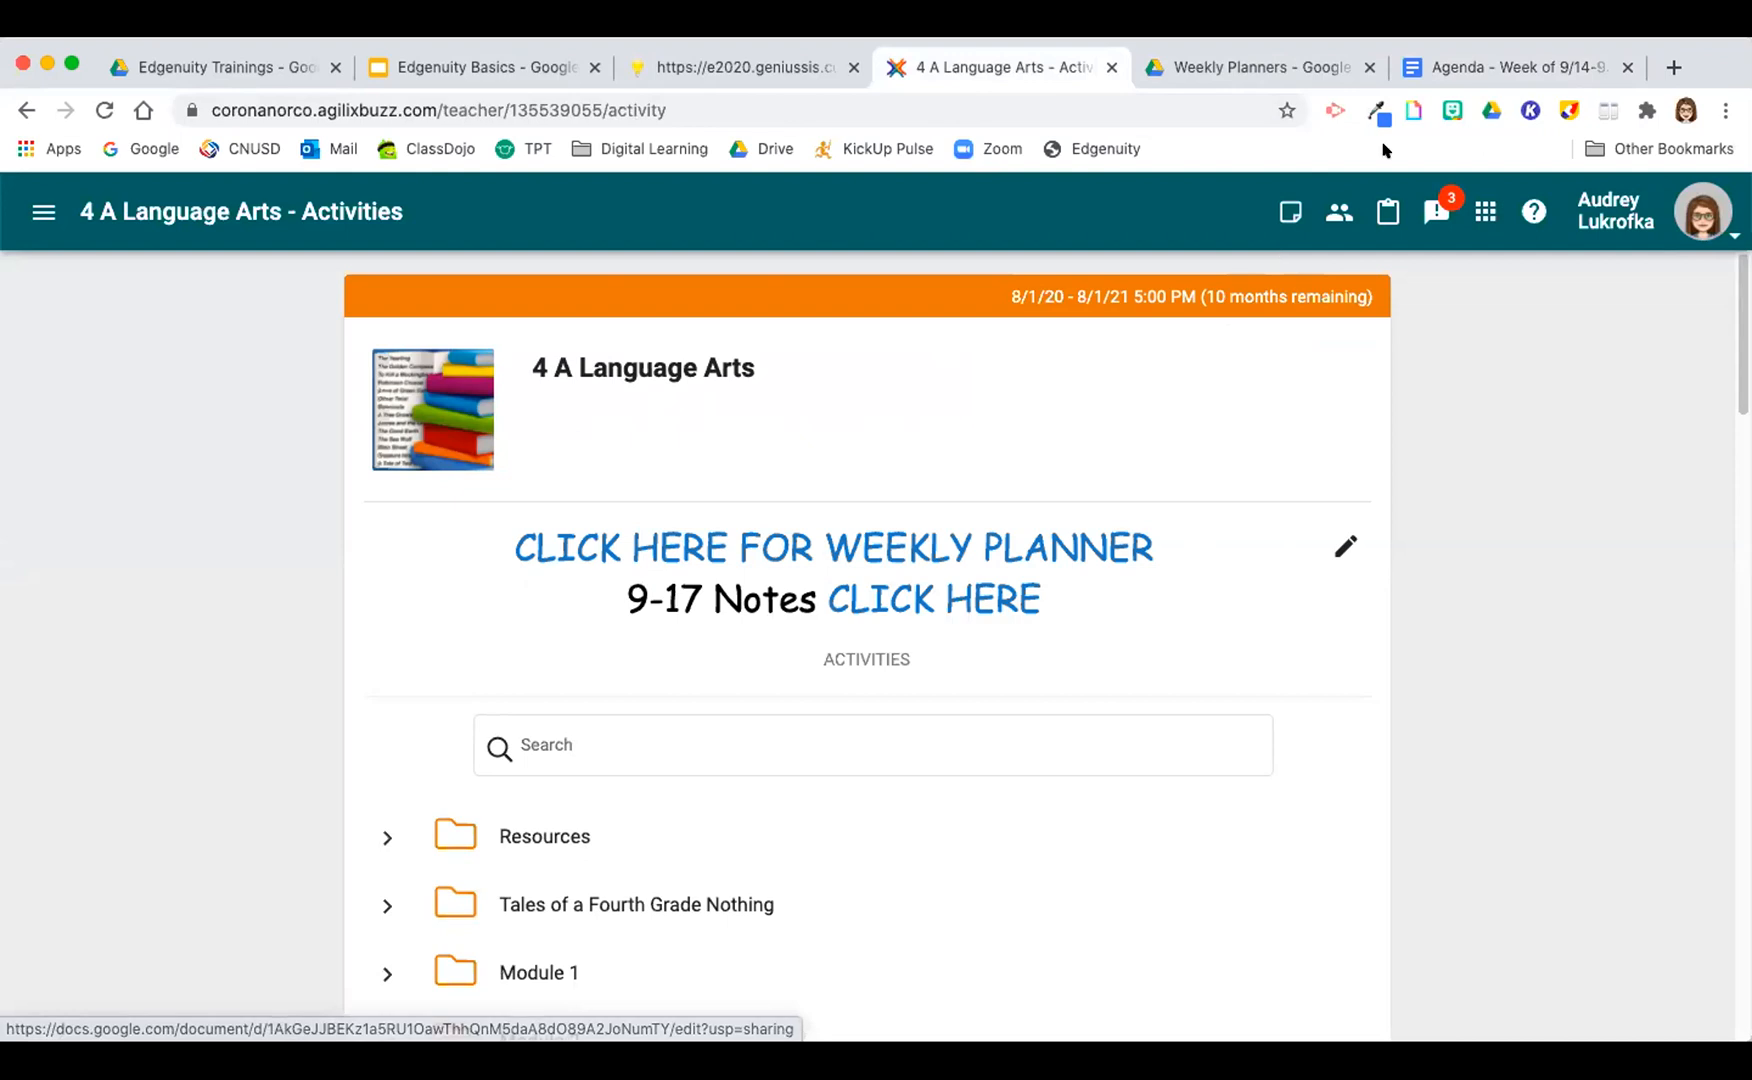
left_click(1462, 68)
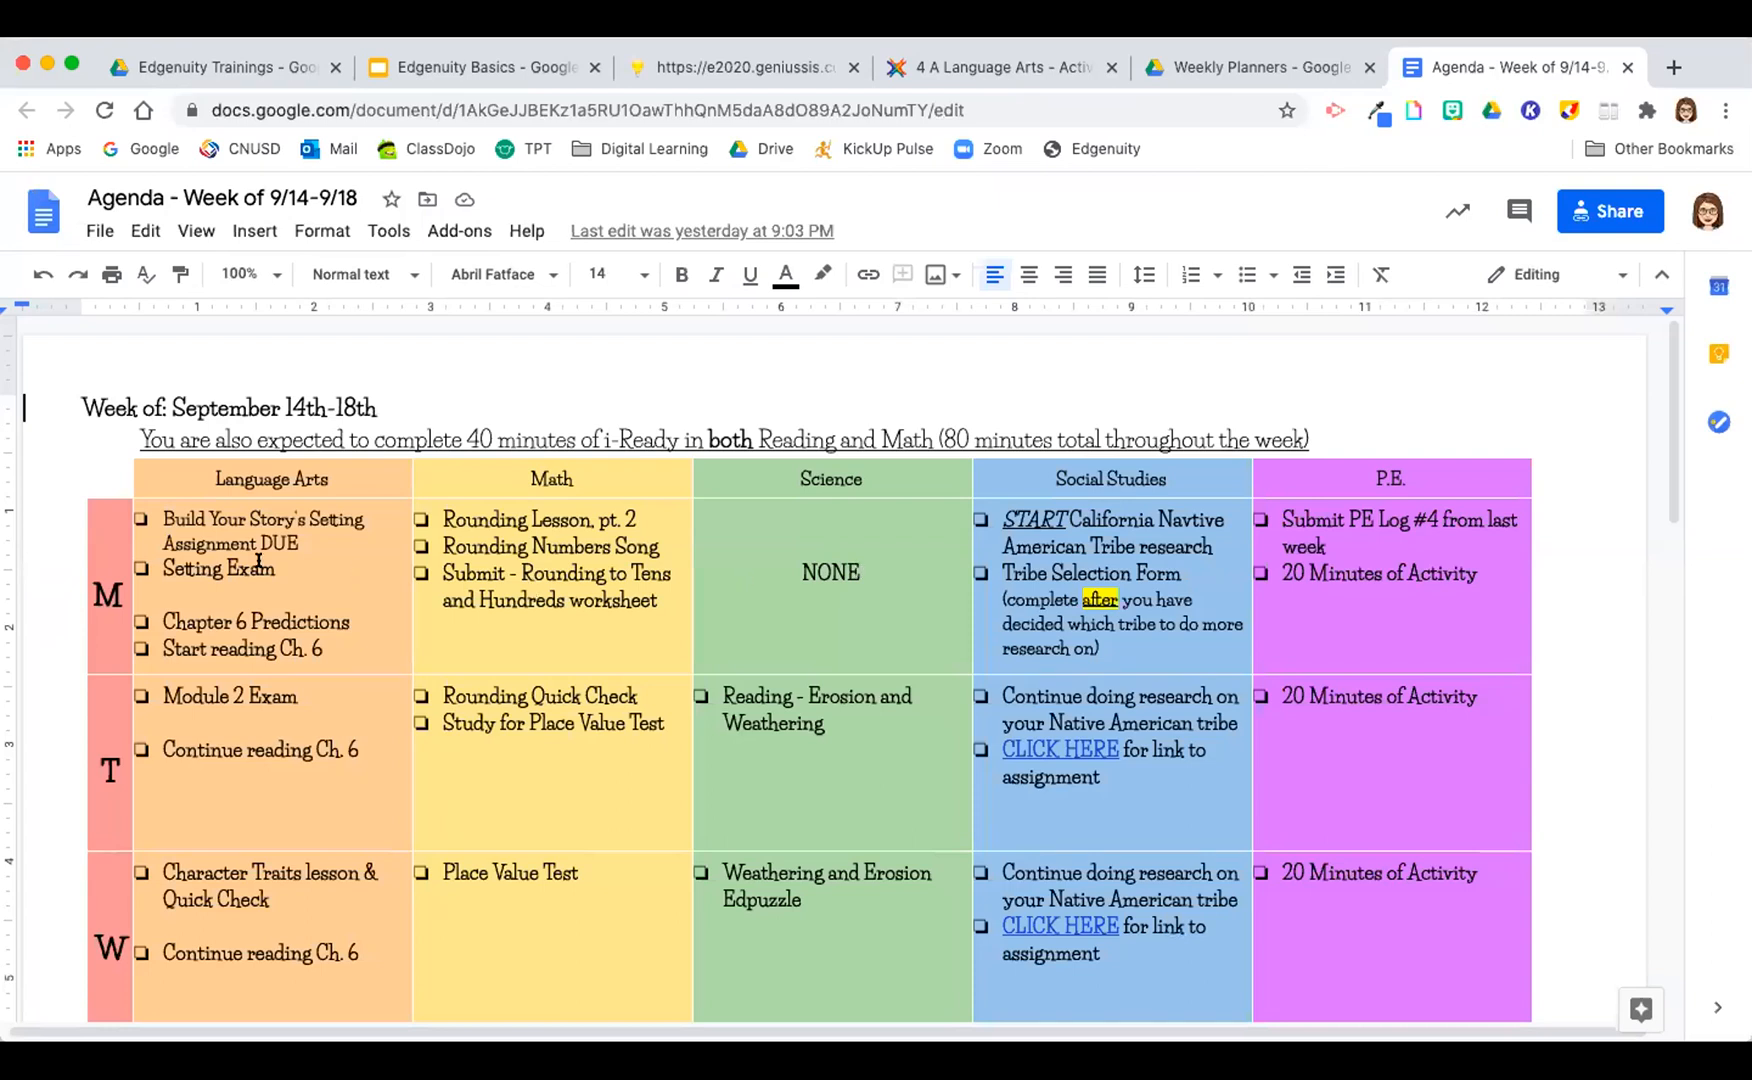
left_click(1385, 849)
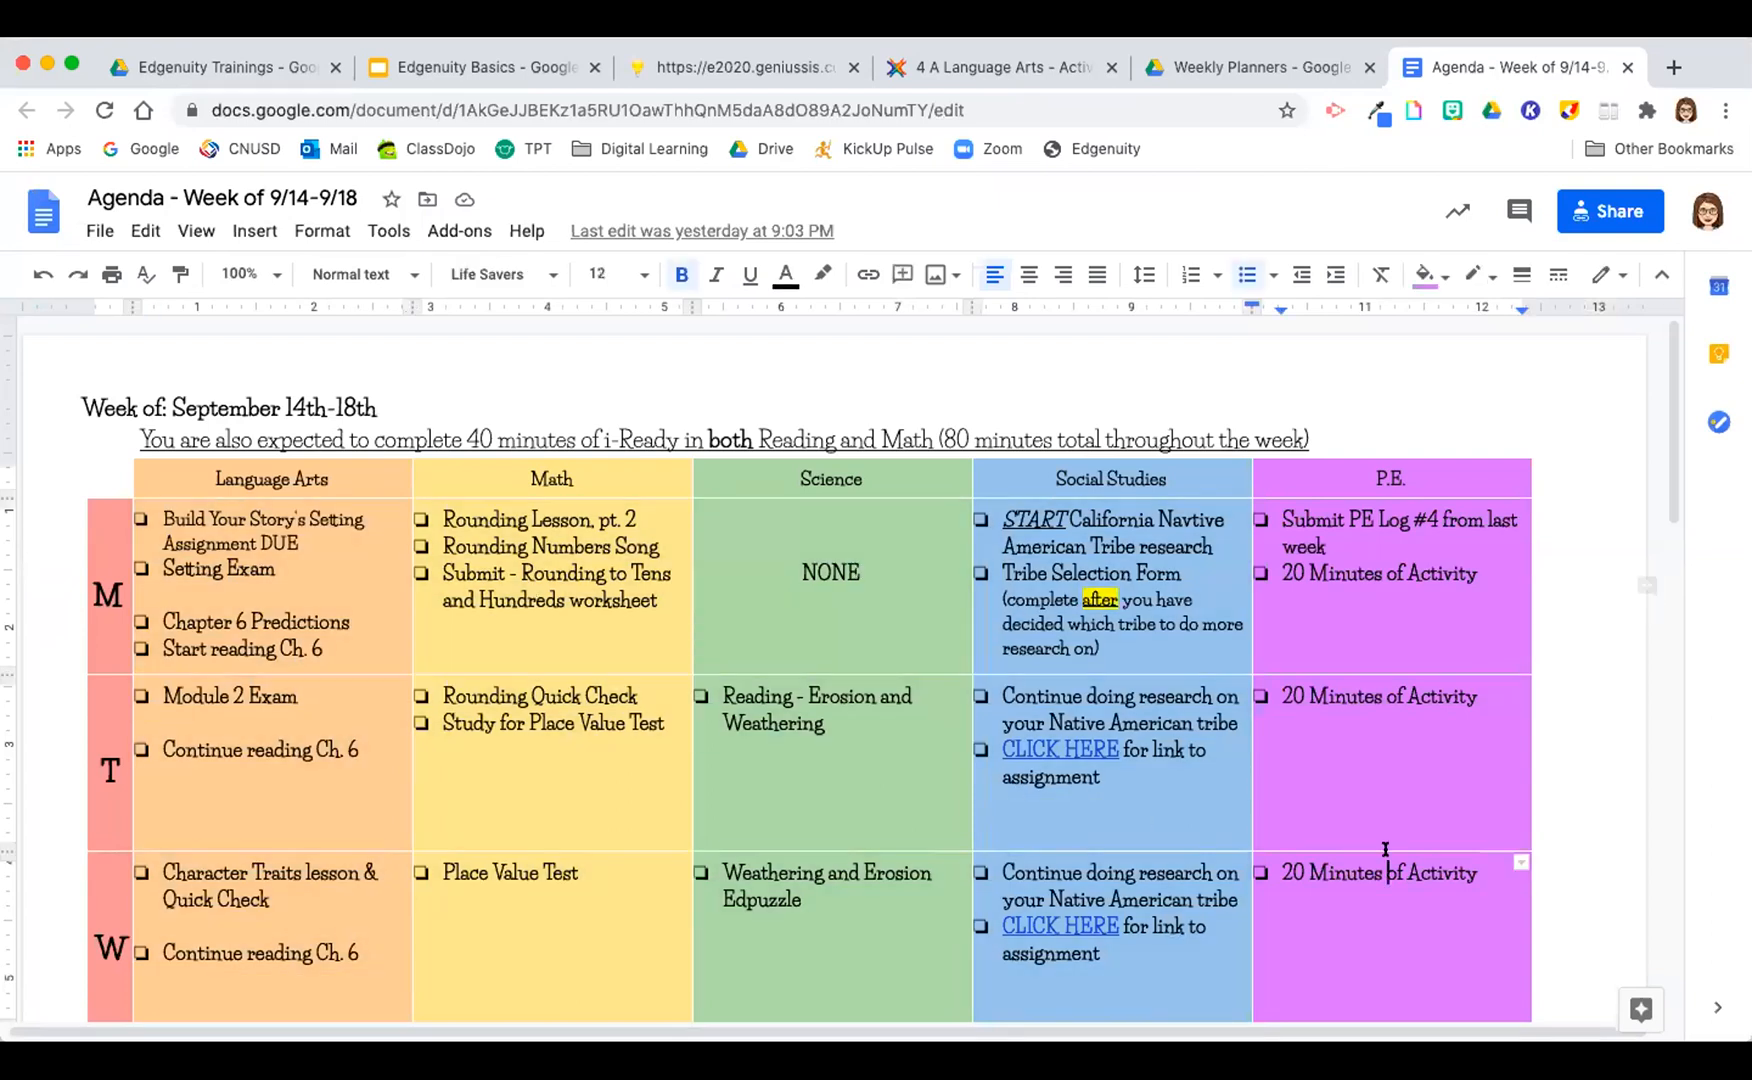
left_click(1008, 70)
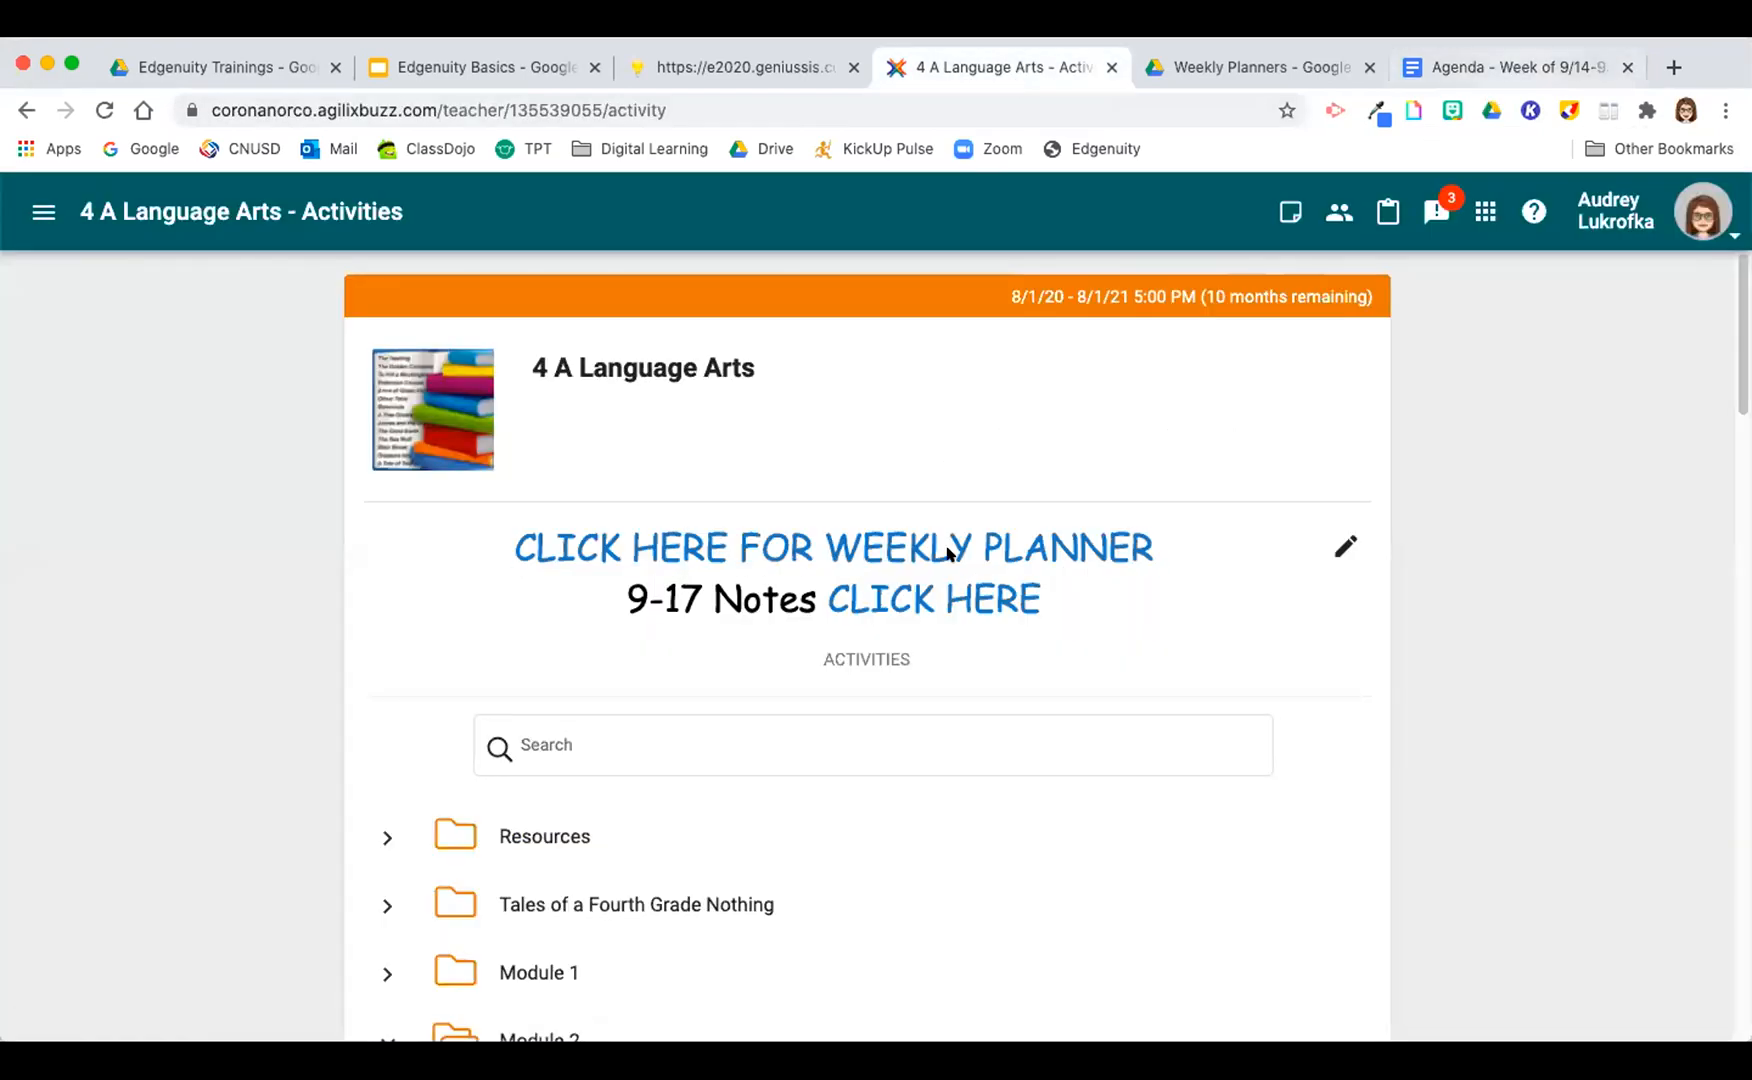
left_click(1510, 68)
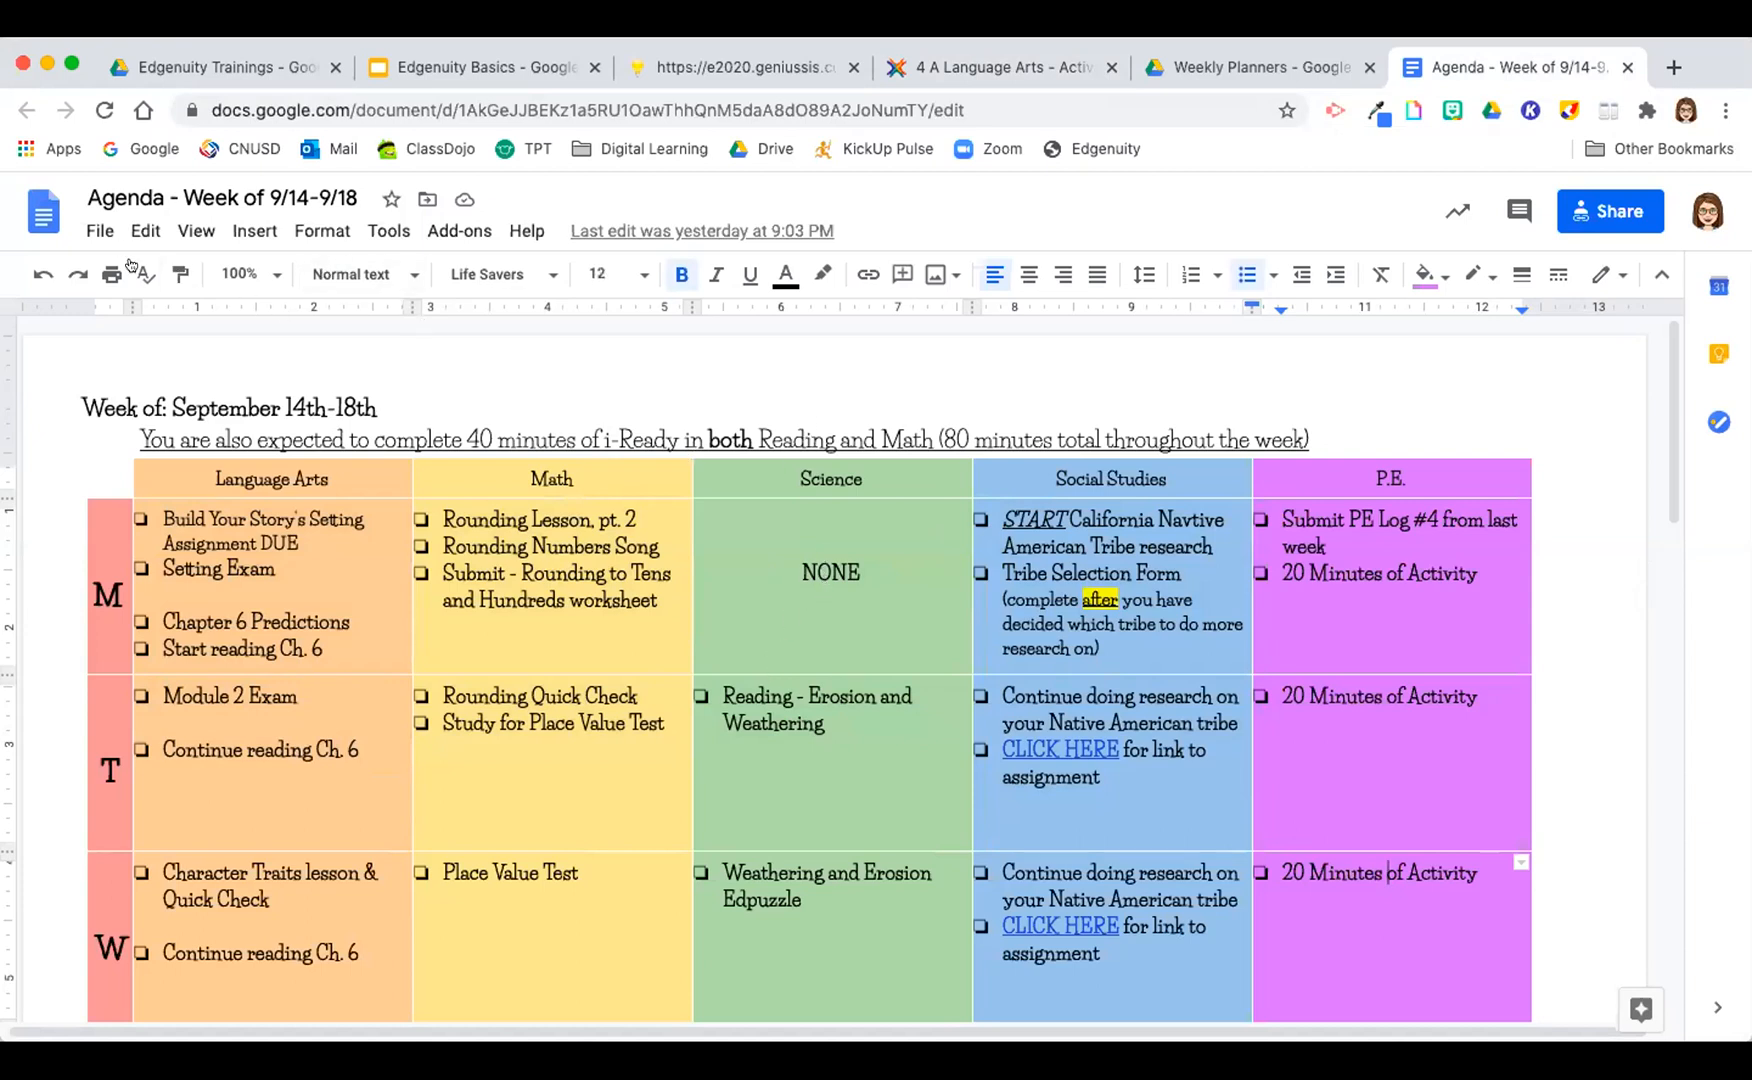
Step: Make a copy of the 9/14-9/18 agenda in the Weekly Planners folder, keeping the name "Copy of Agenda - Week of 9/14-9/18"
left_click(100, 232)
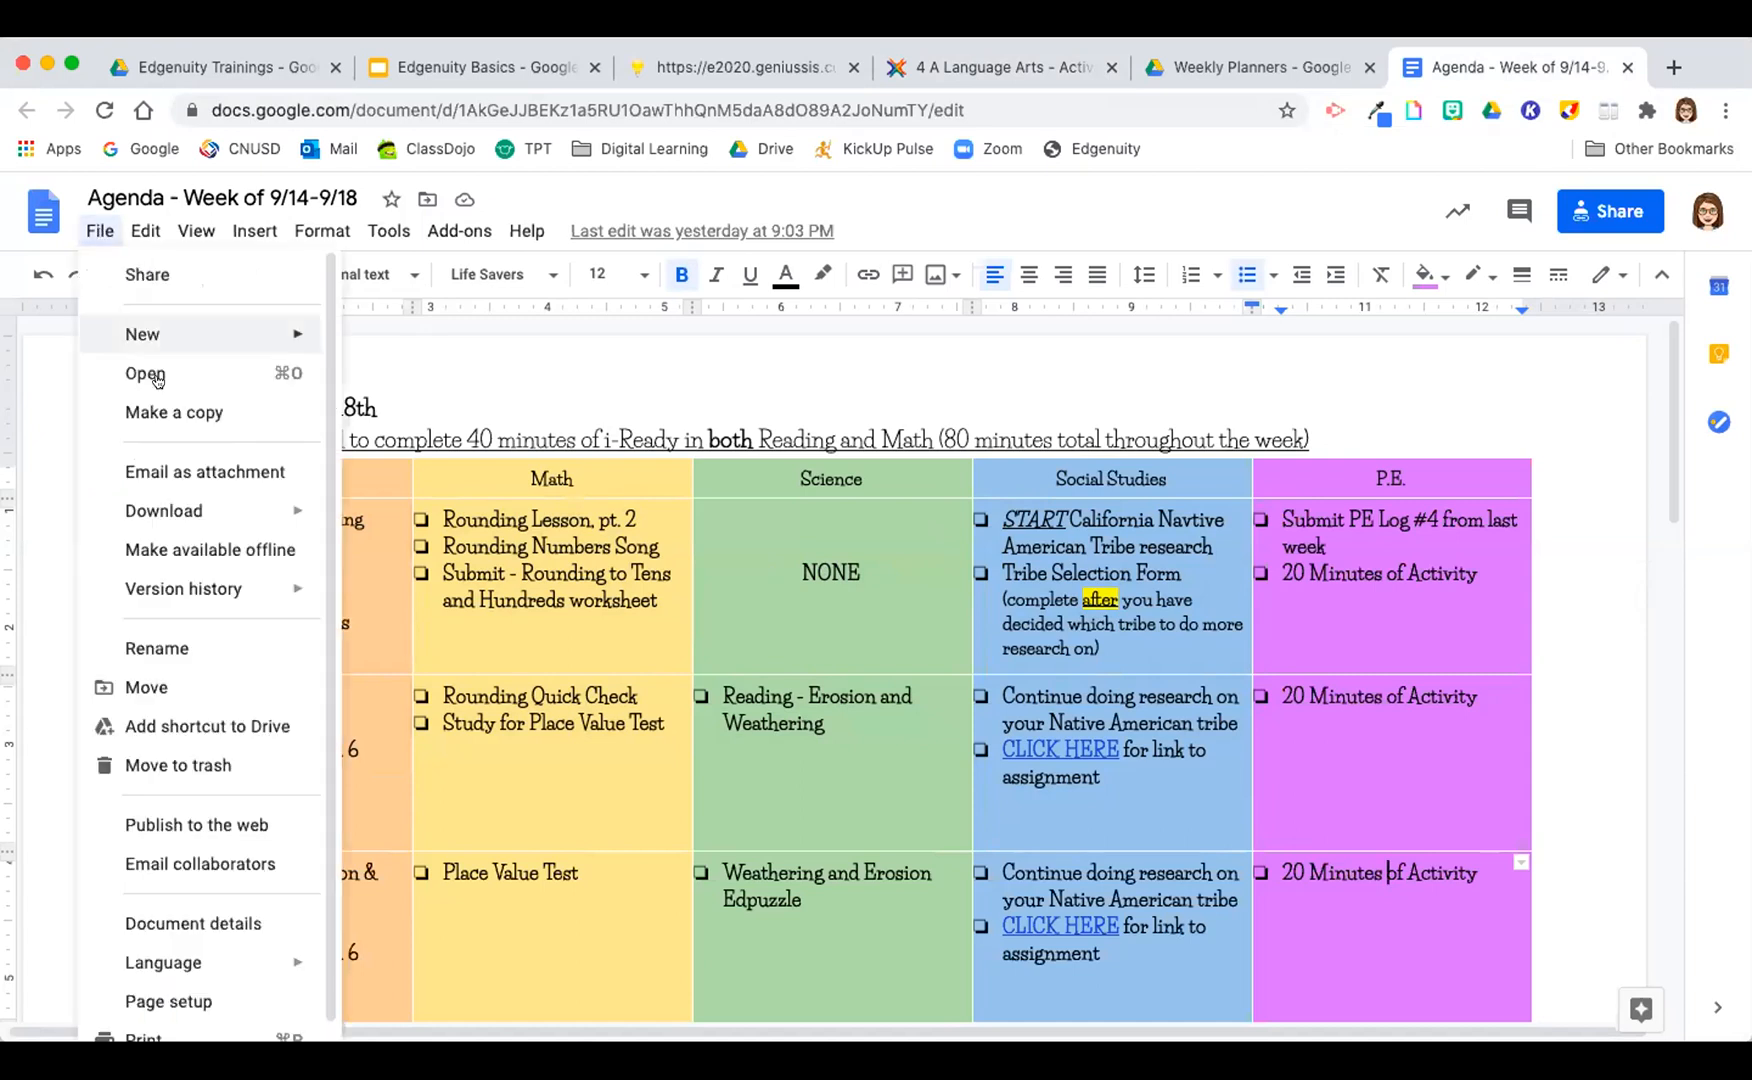
left_click(176, 407)
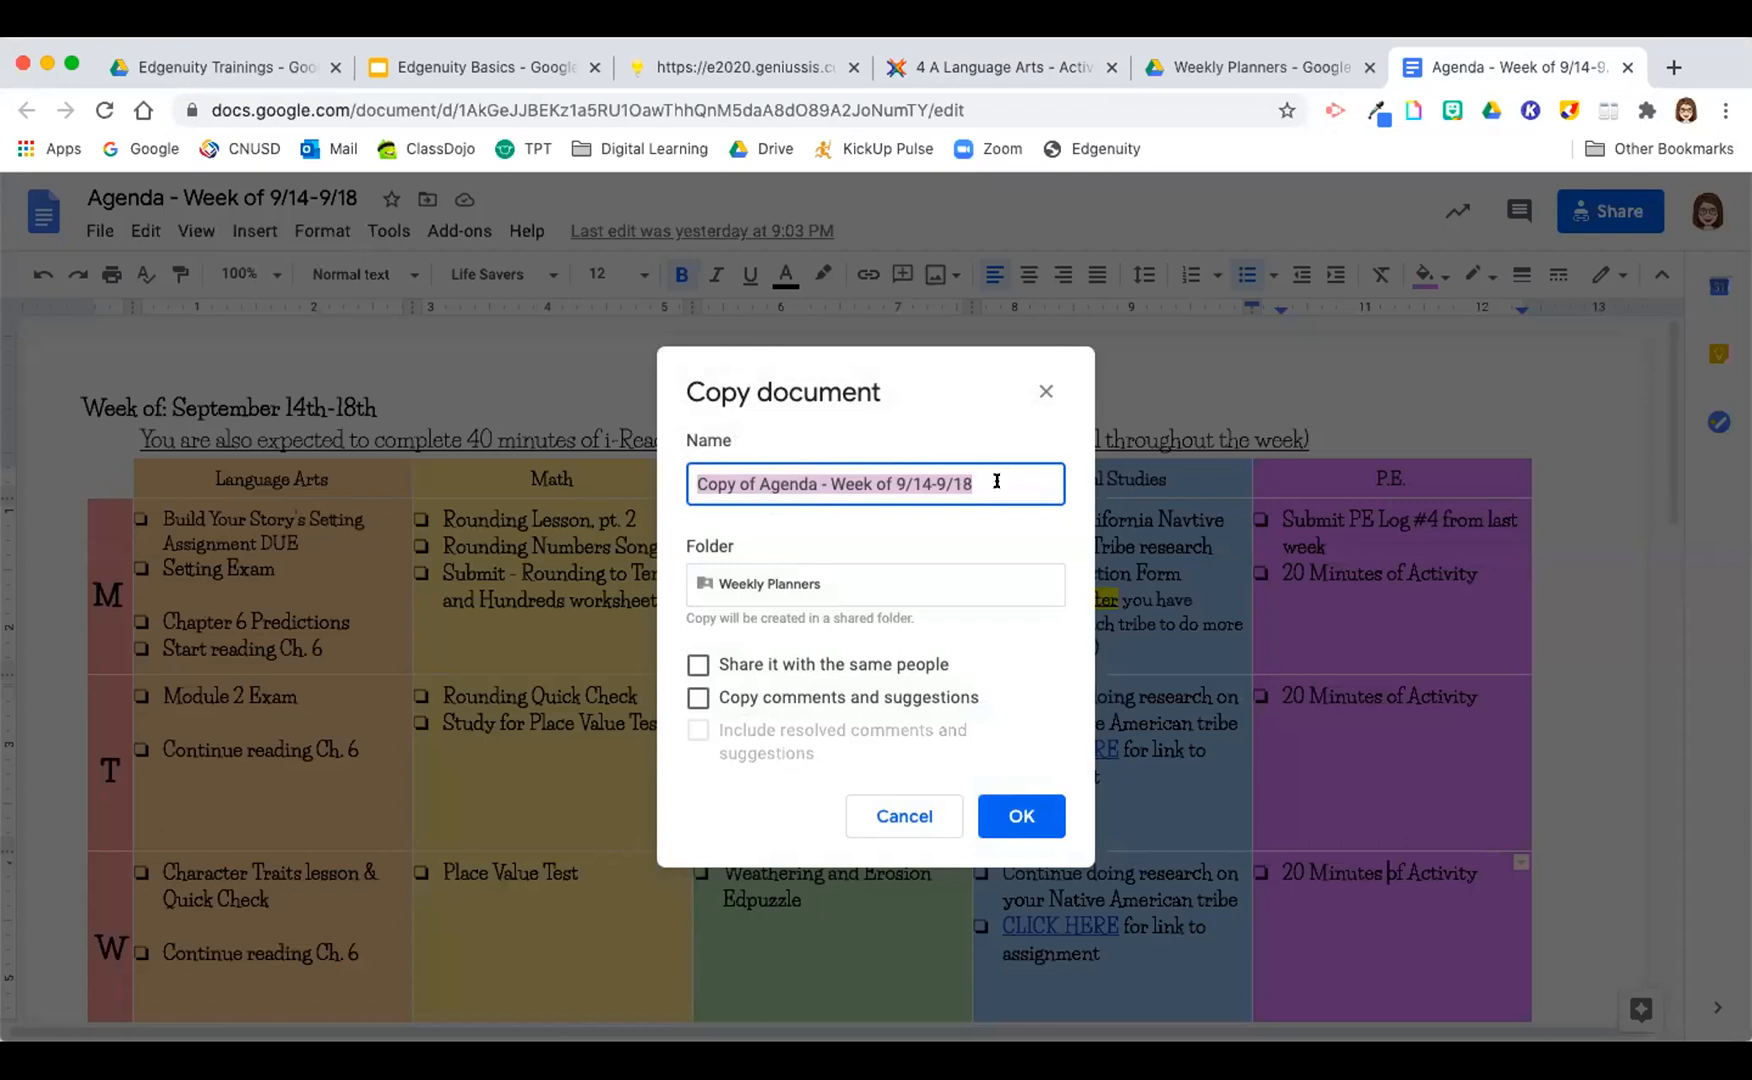
left_click(1022, 816)
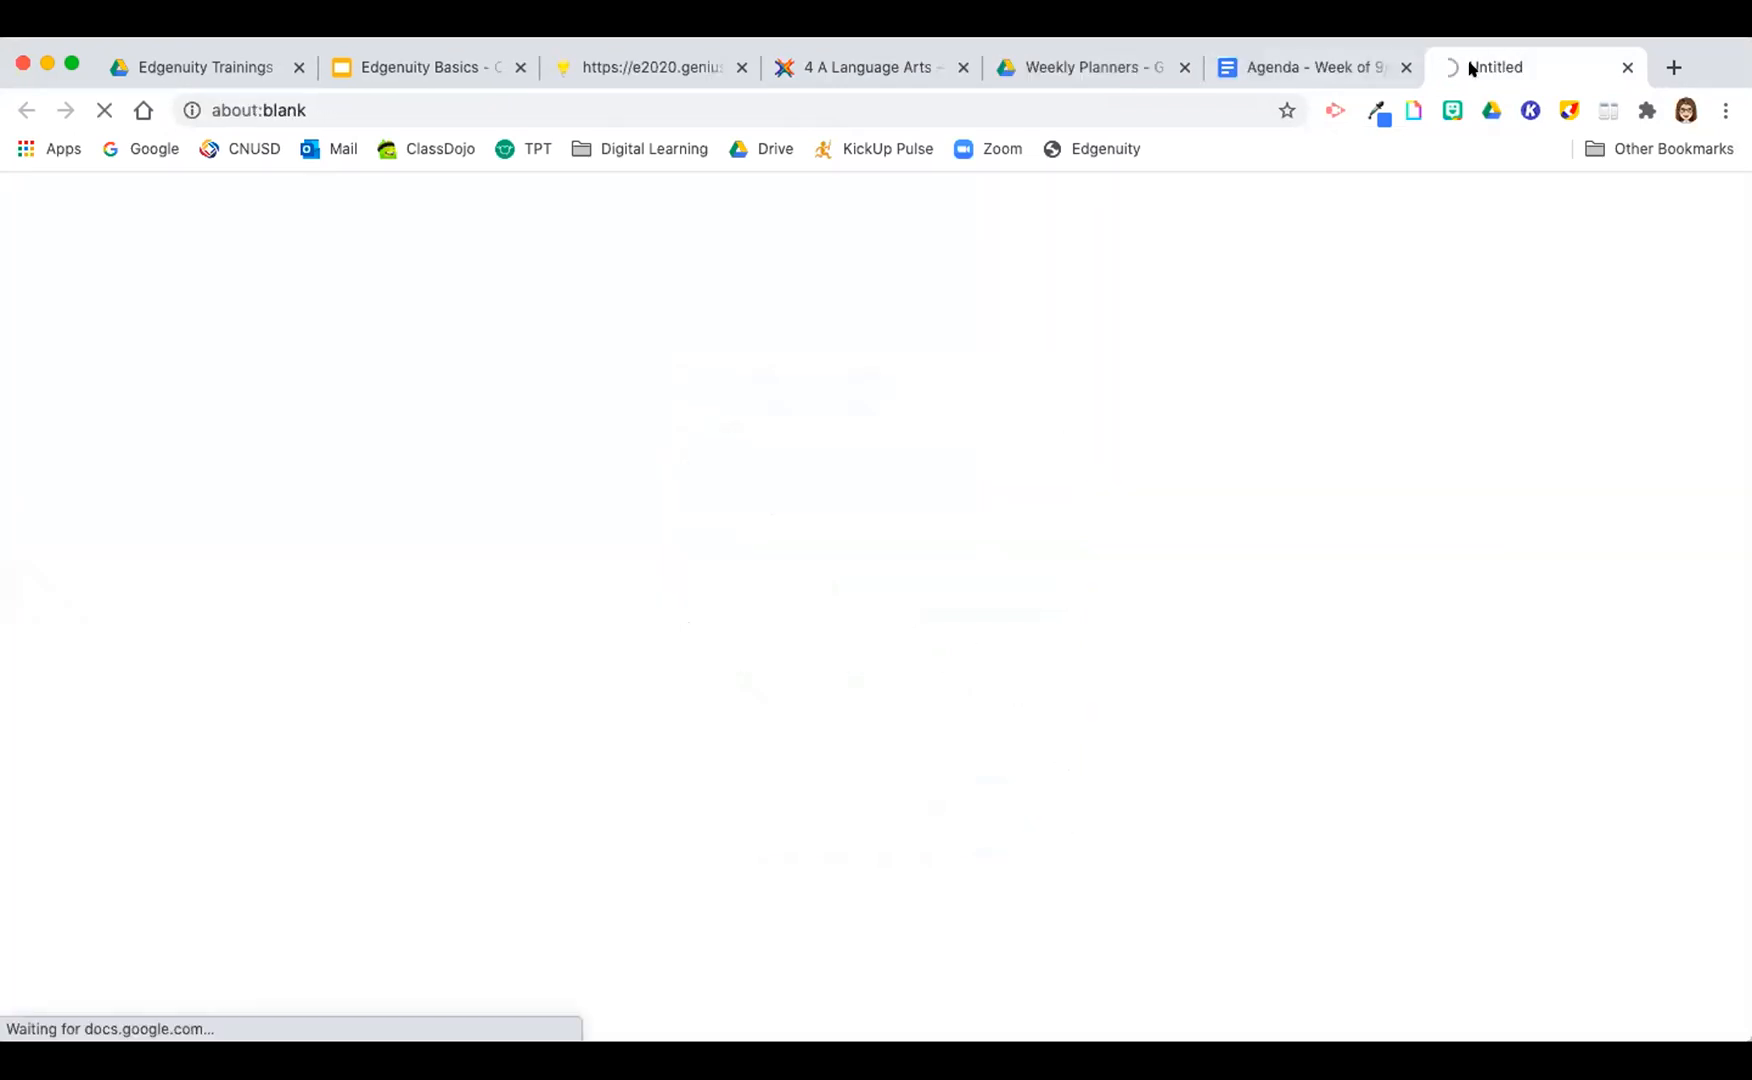
Step: Review the original agenda, the course page's weekly planner link and the copied agenda
left_click(1330, 66)
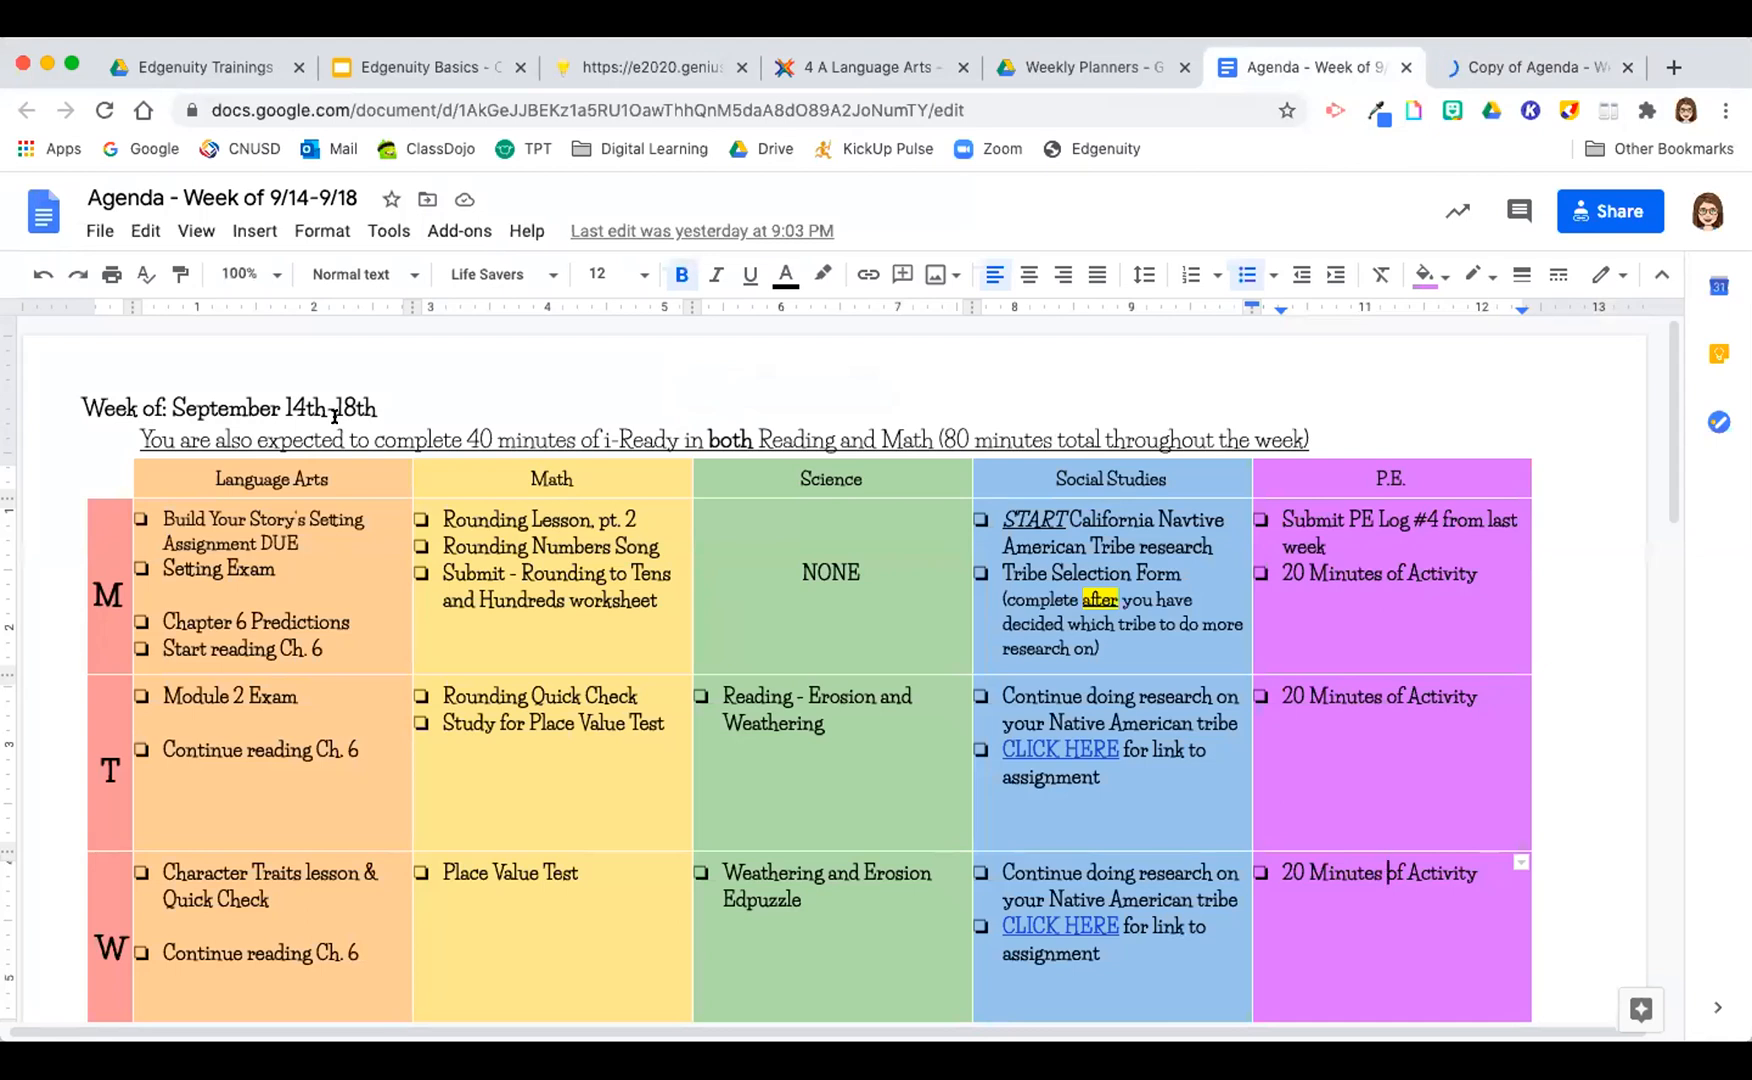
left_click(887, 72)
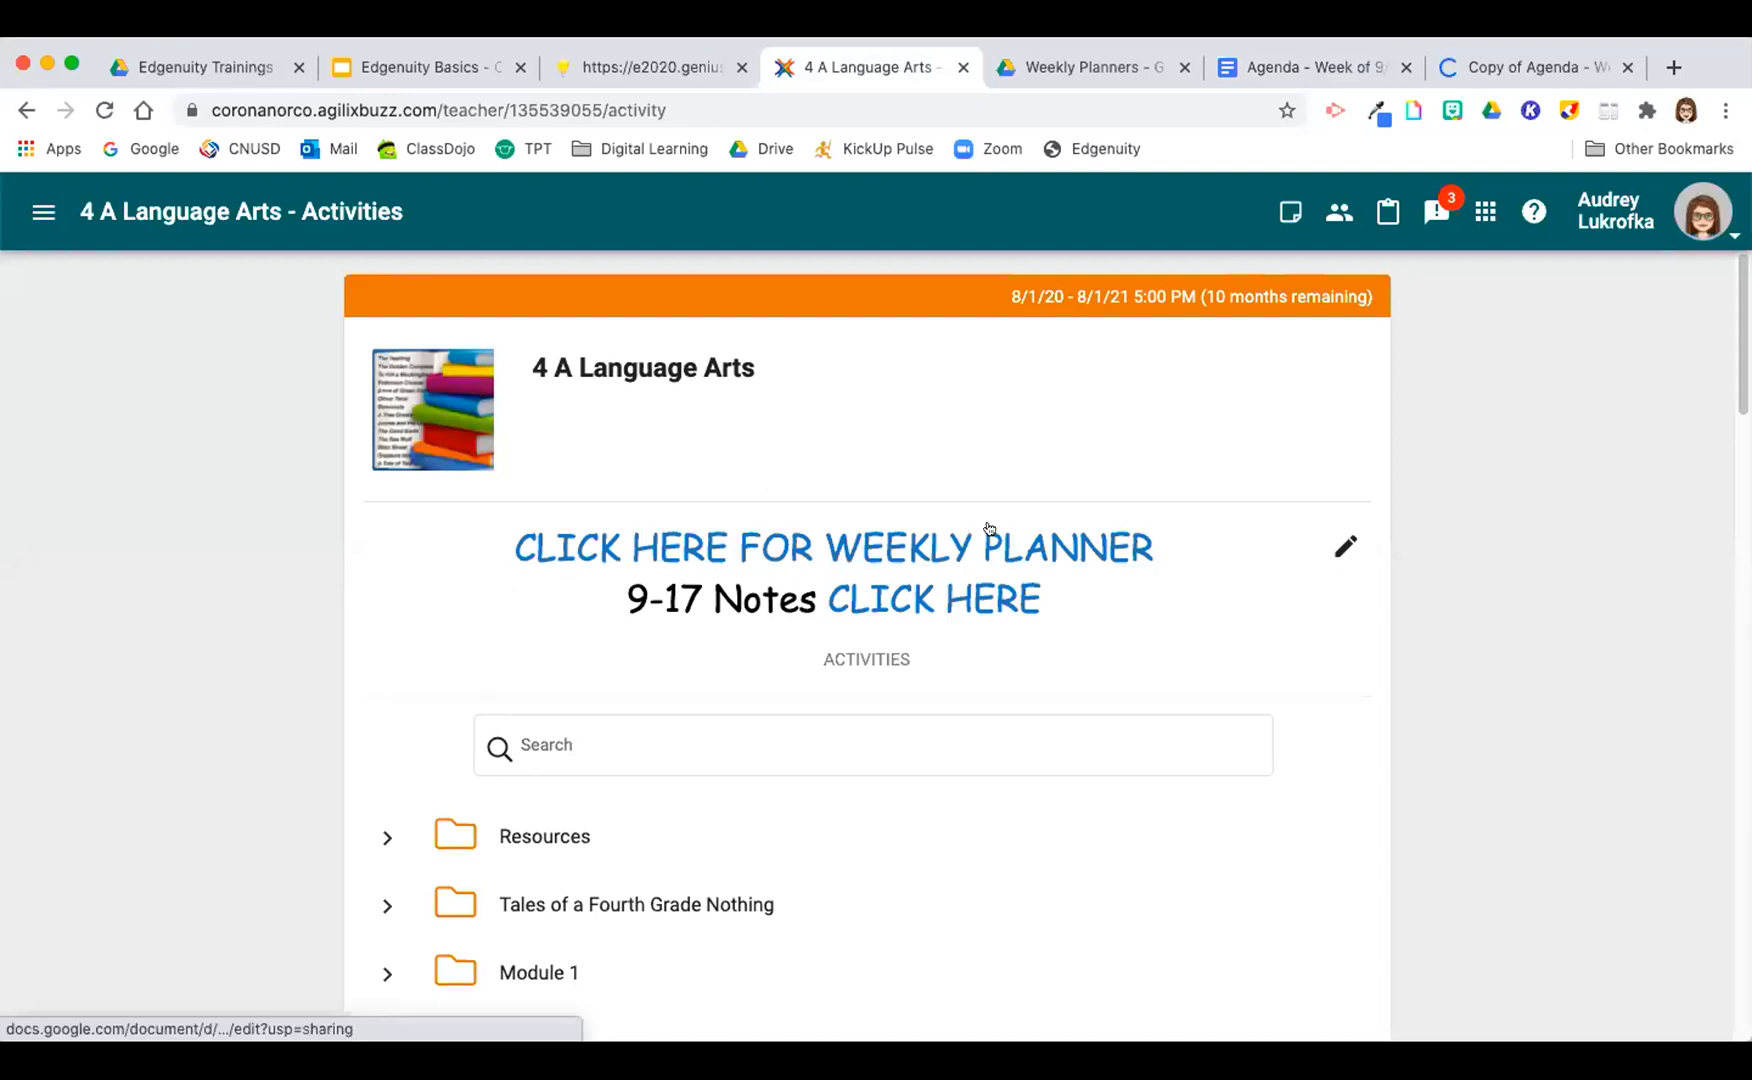
left_click(1255, 72)
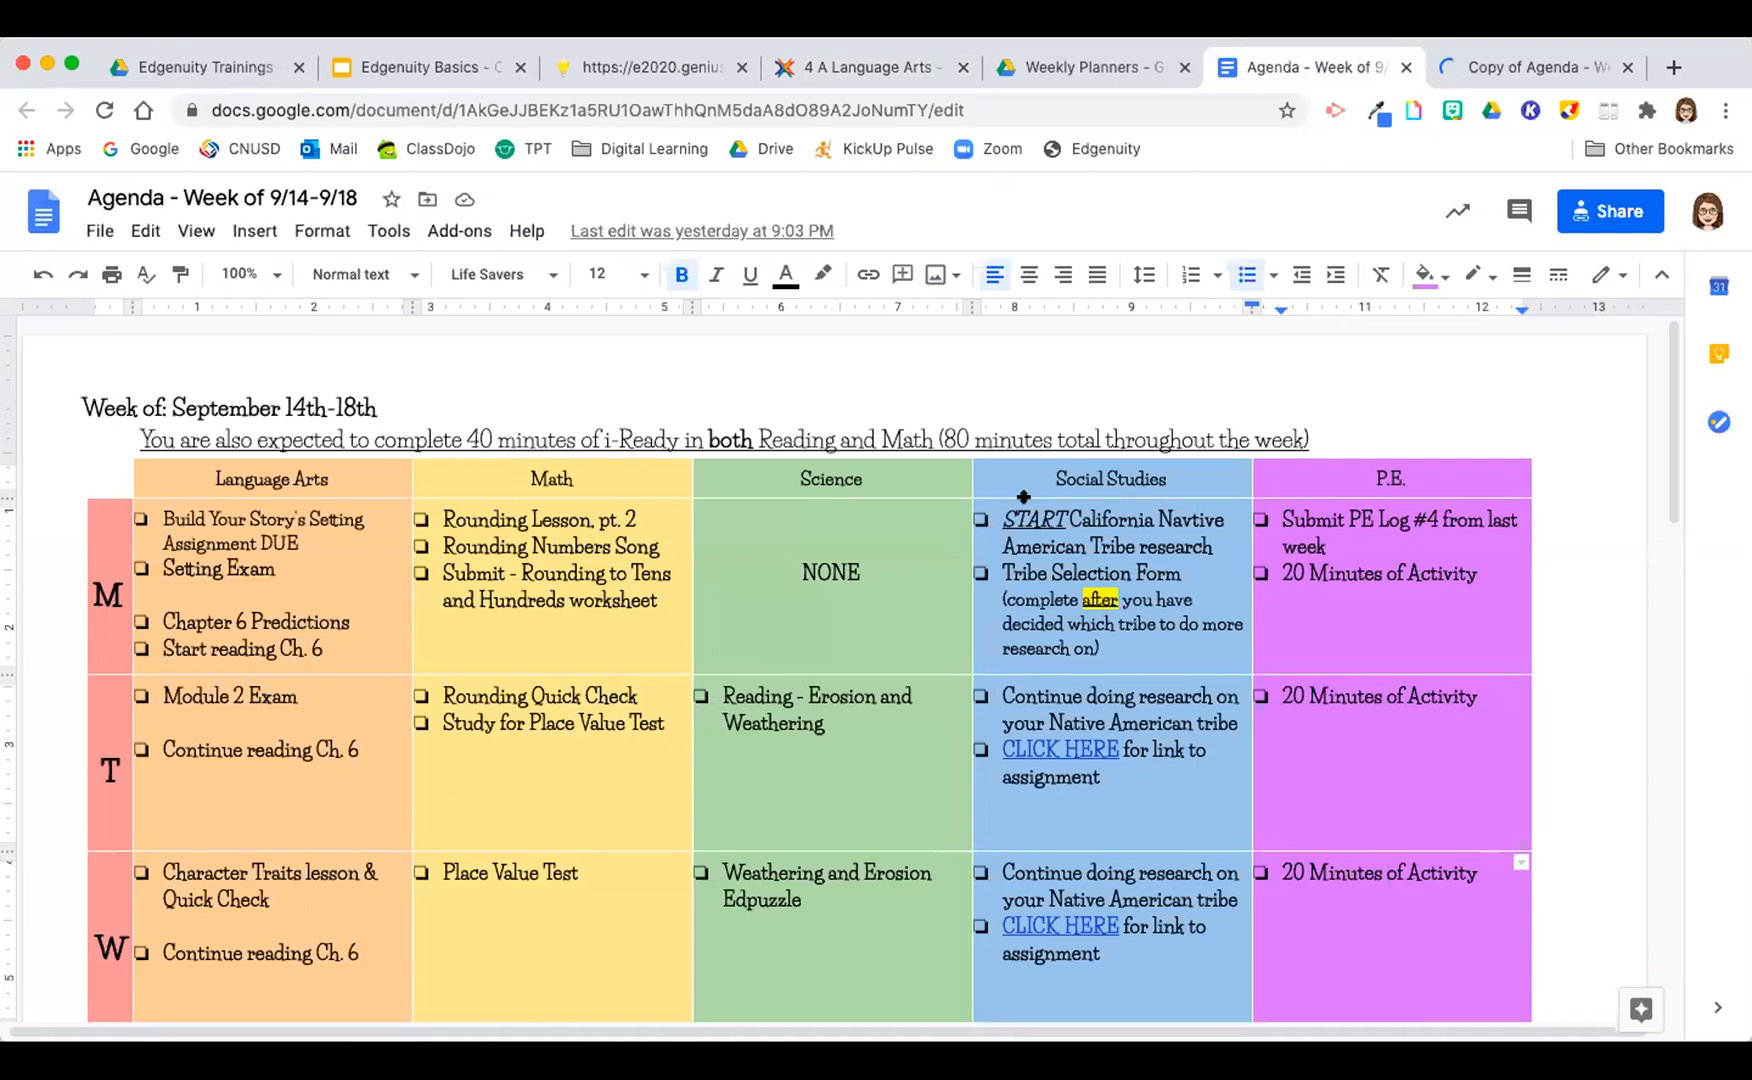
left_click(1551, 68)
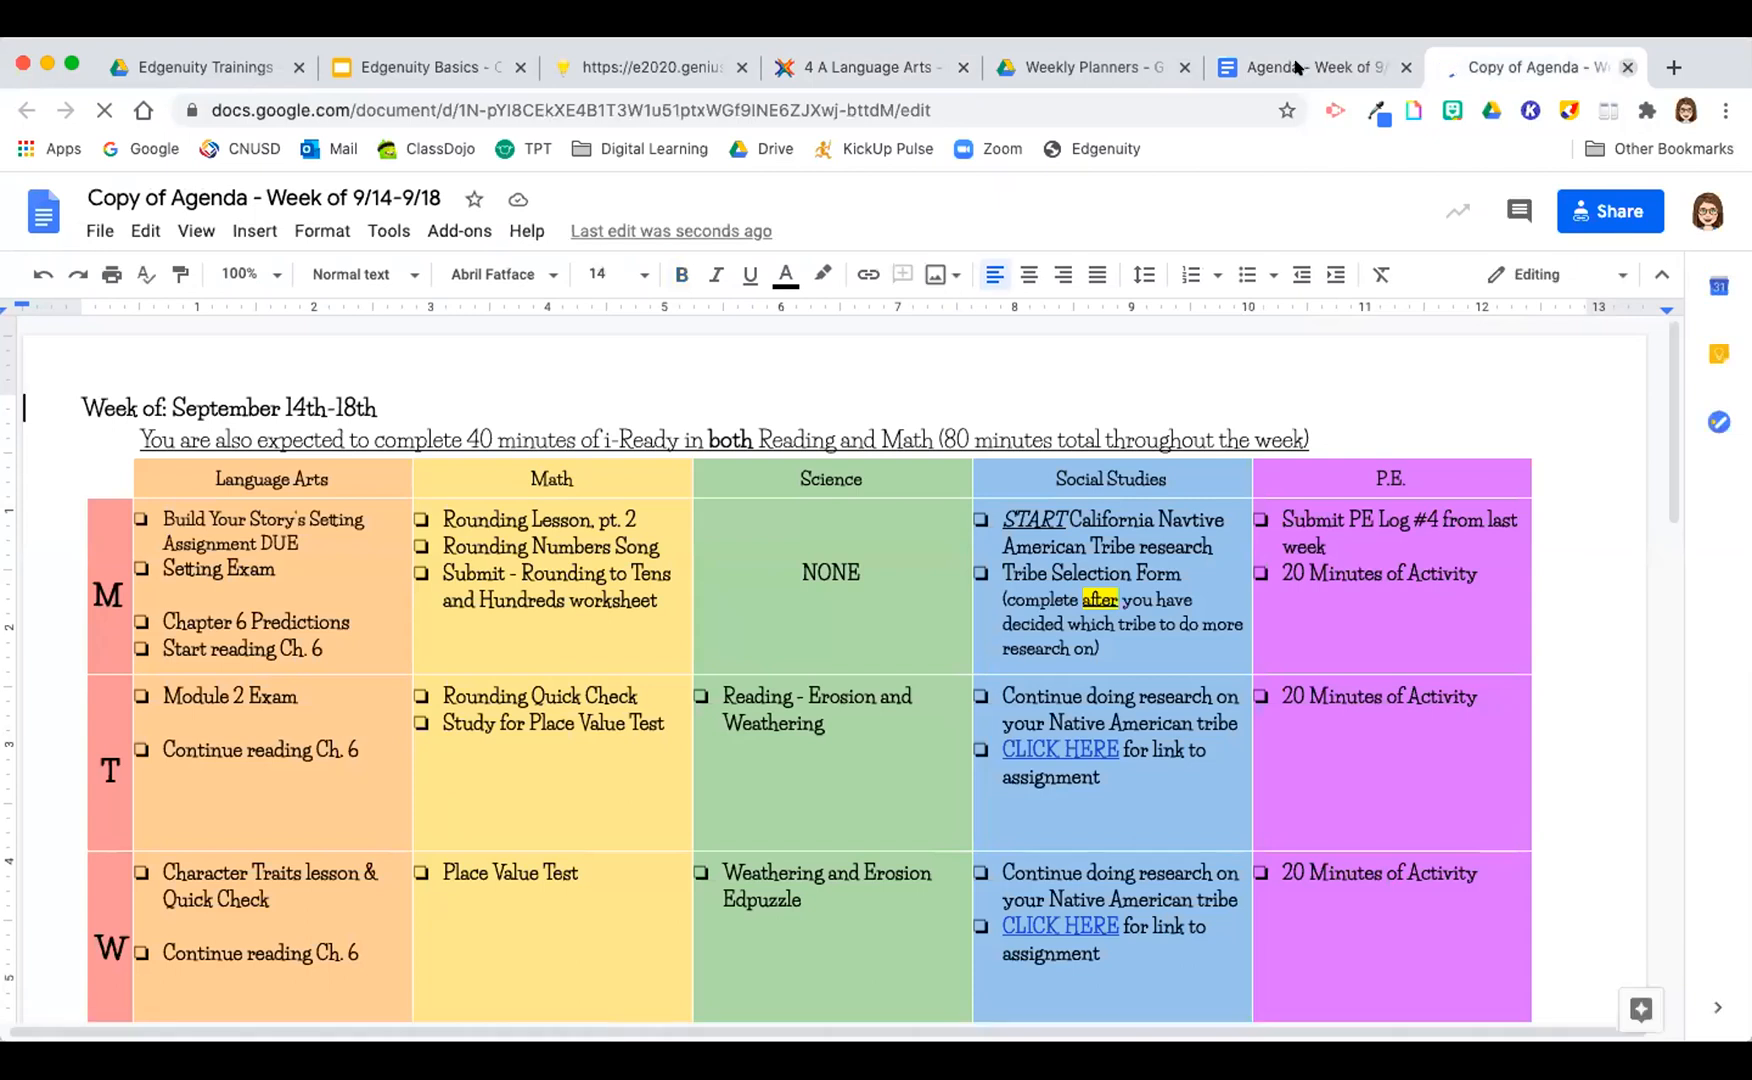
Step: Close the copied agenda, remove it from the Weekly Planners folder in Drive, and return to the Language Arts course page
key("super+w")
left_click(1145, 68)
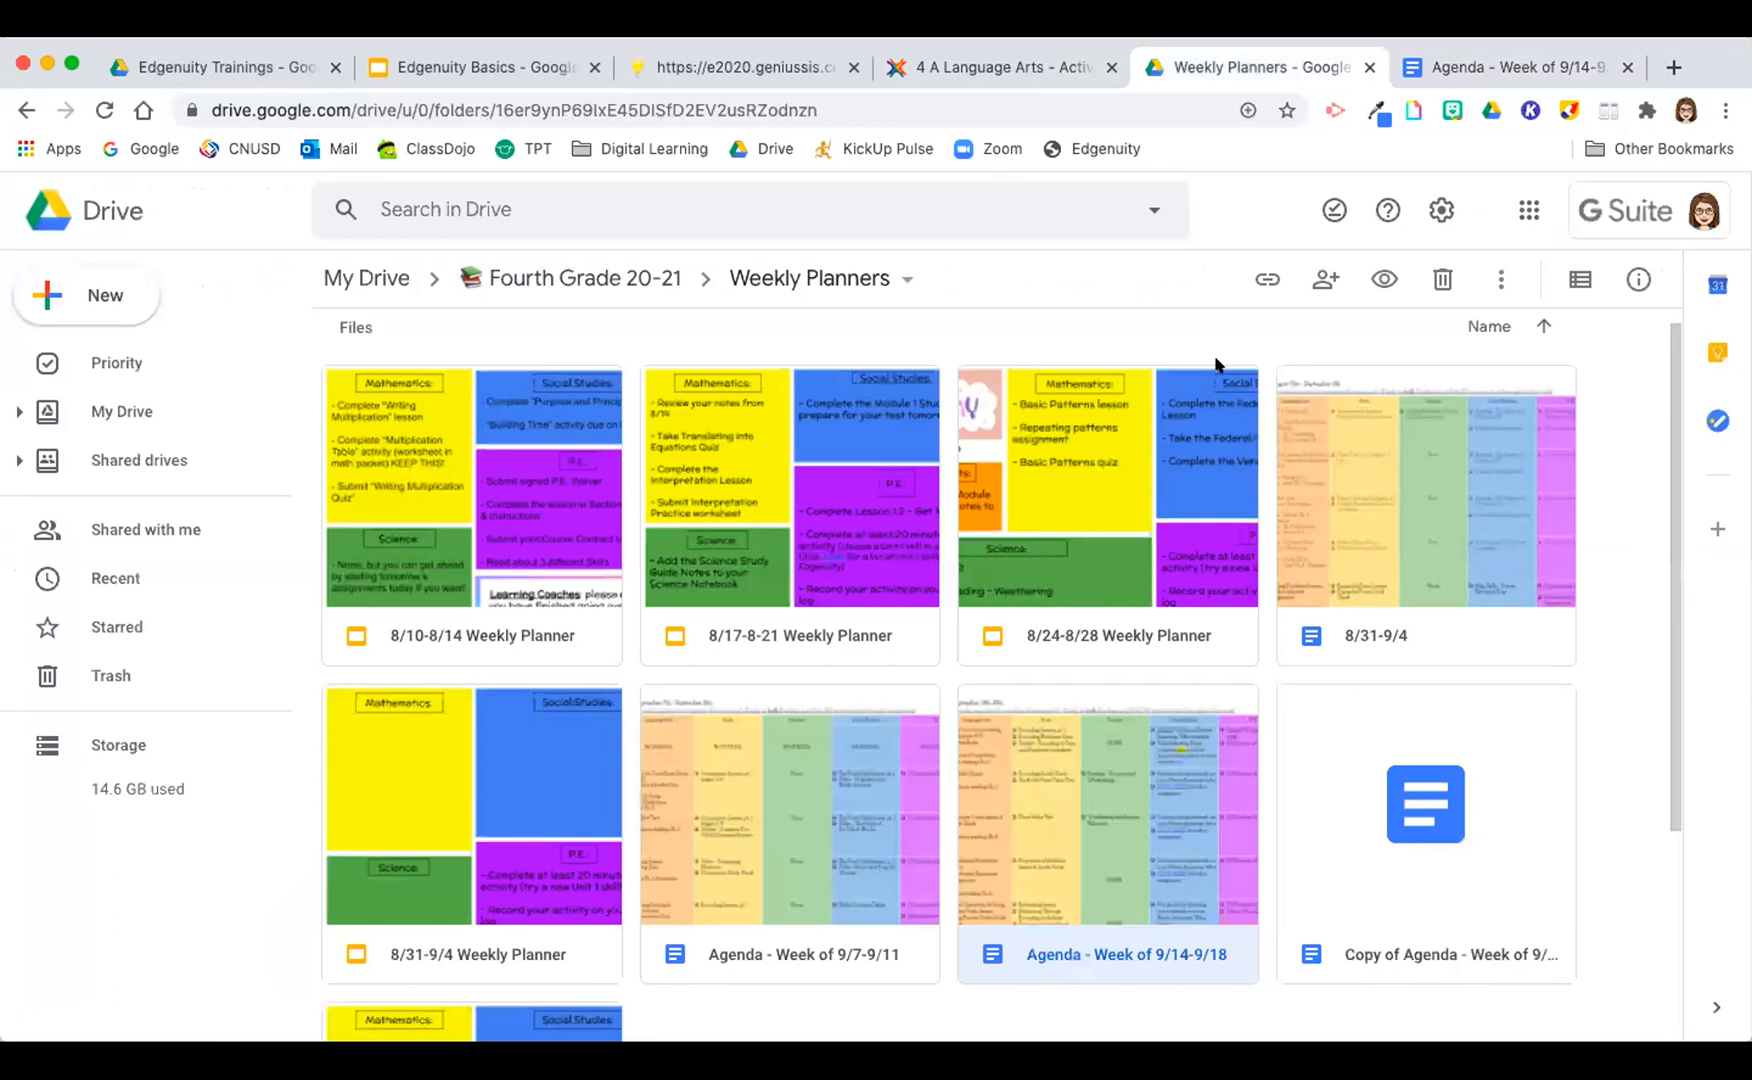
left_click_drag(1667, 398, 1683, 486)
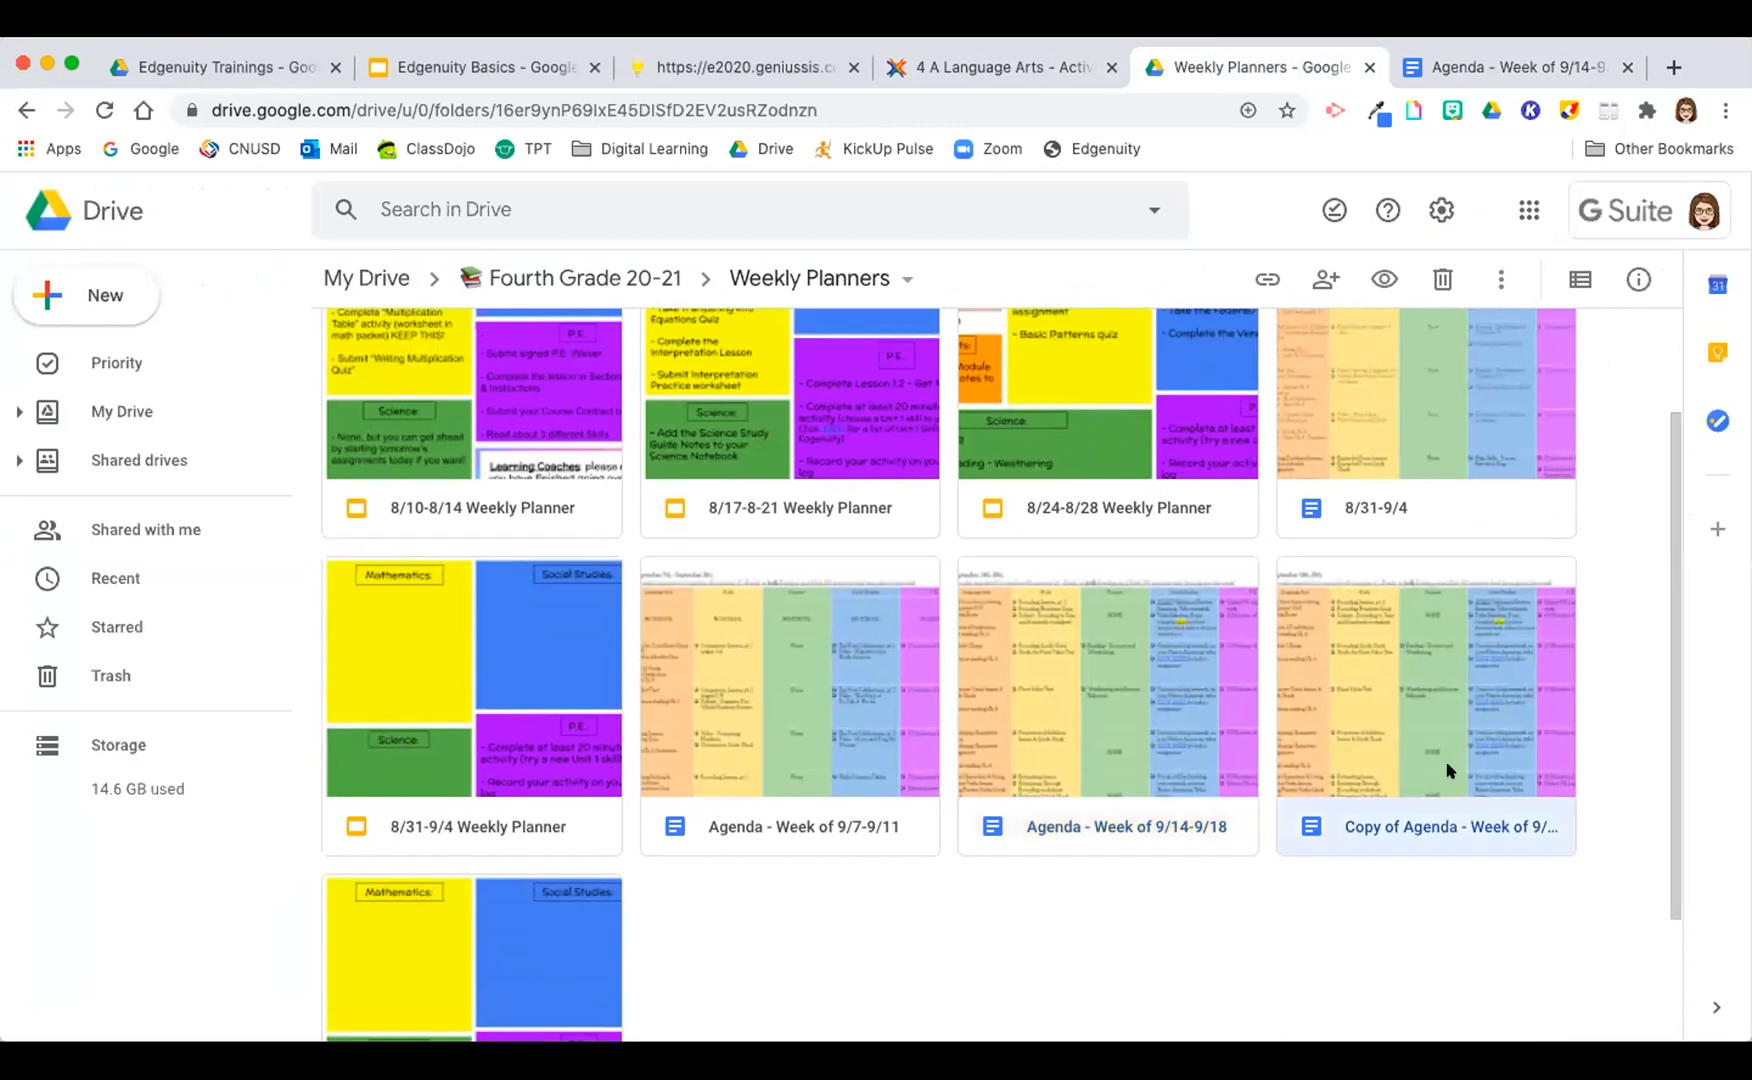
left_click(1442, 279)
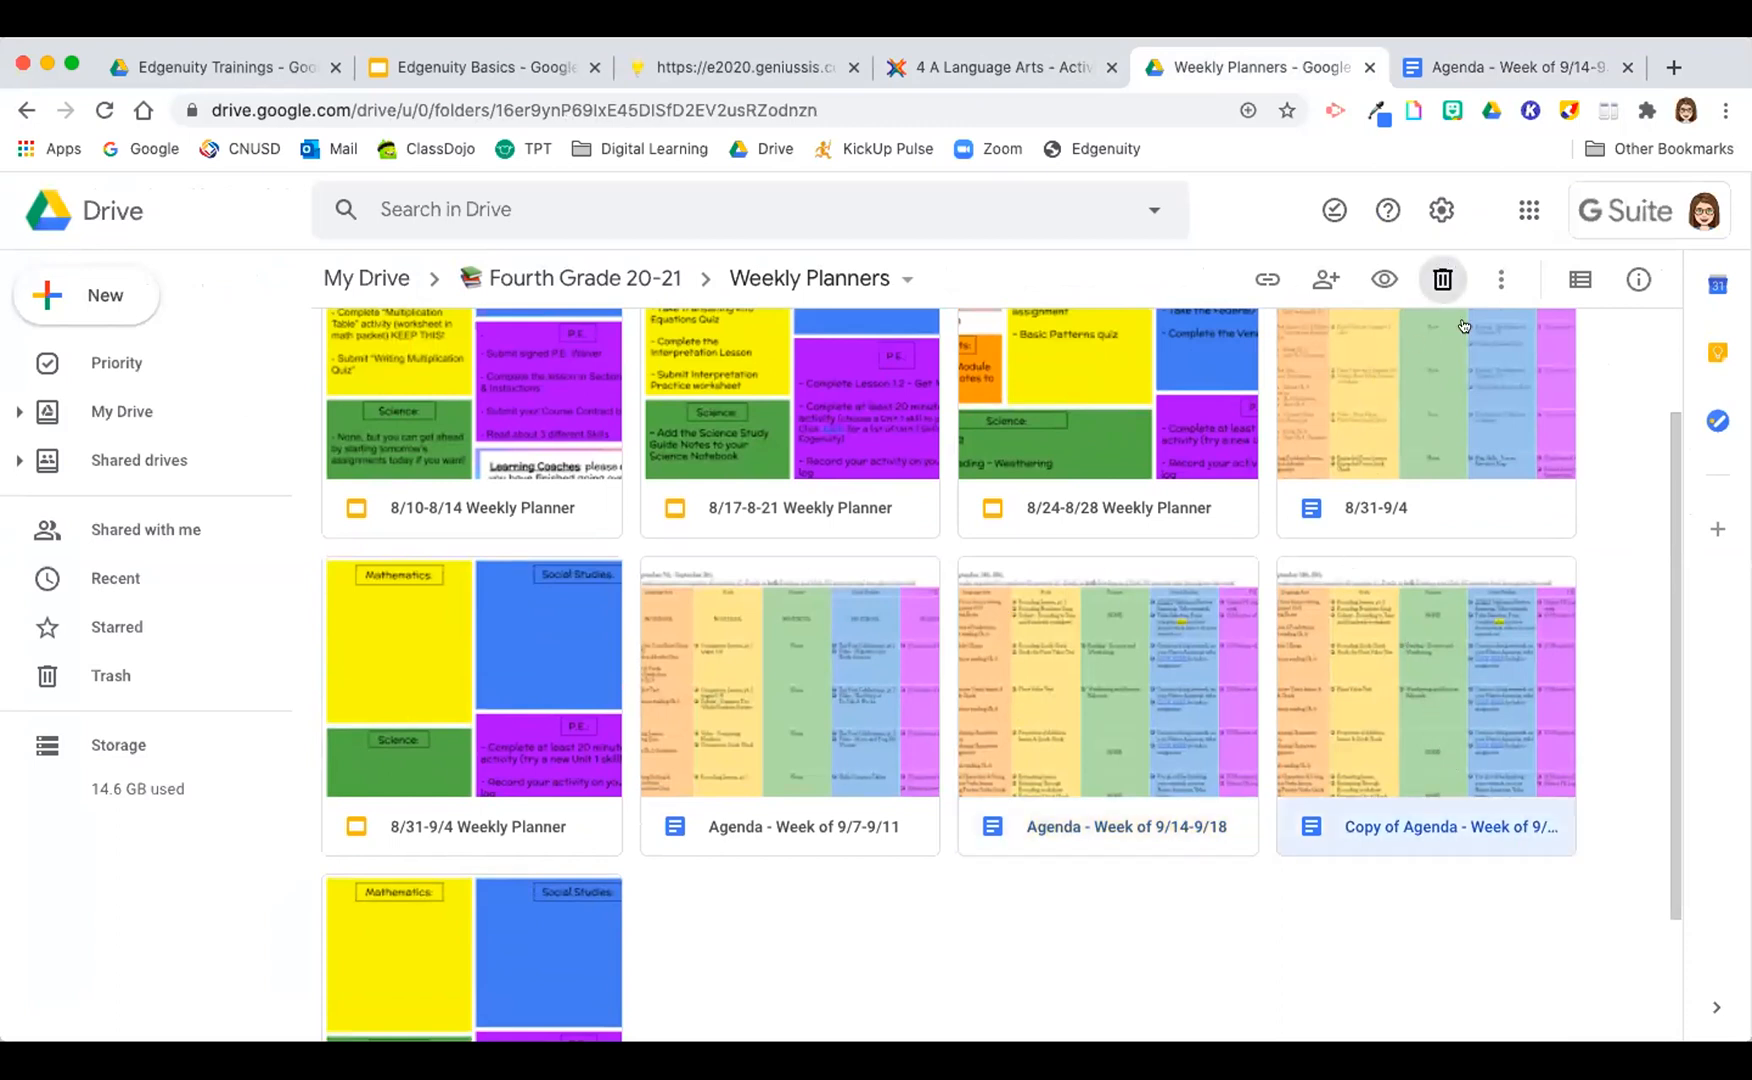
scroll(1001, 948, "down", 1)
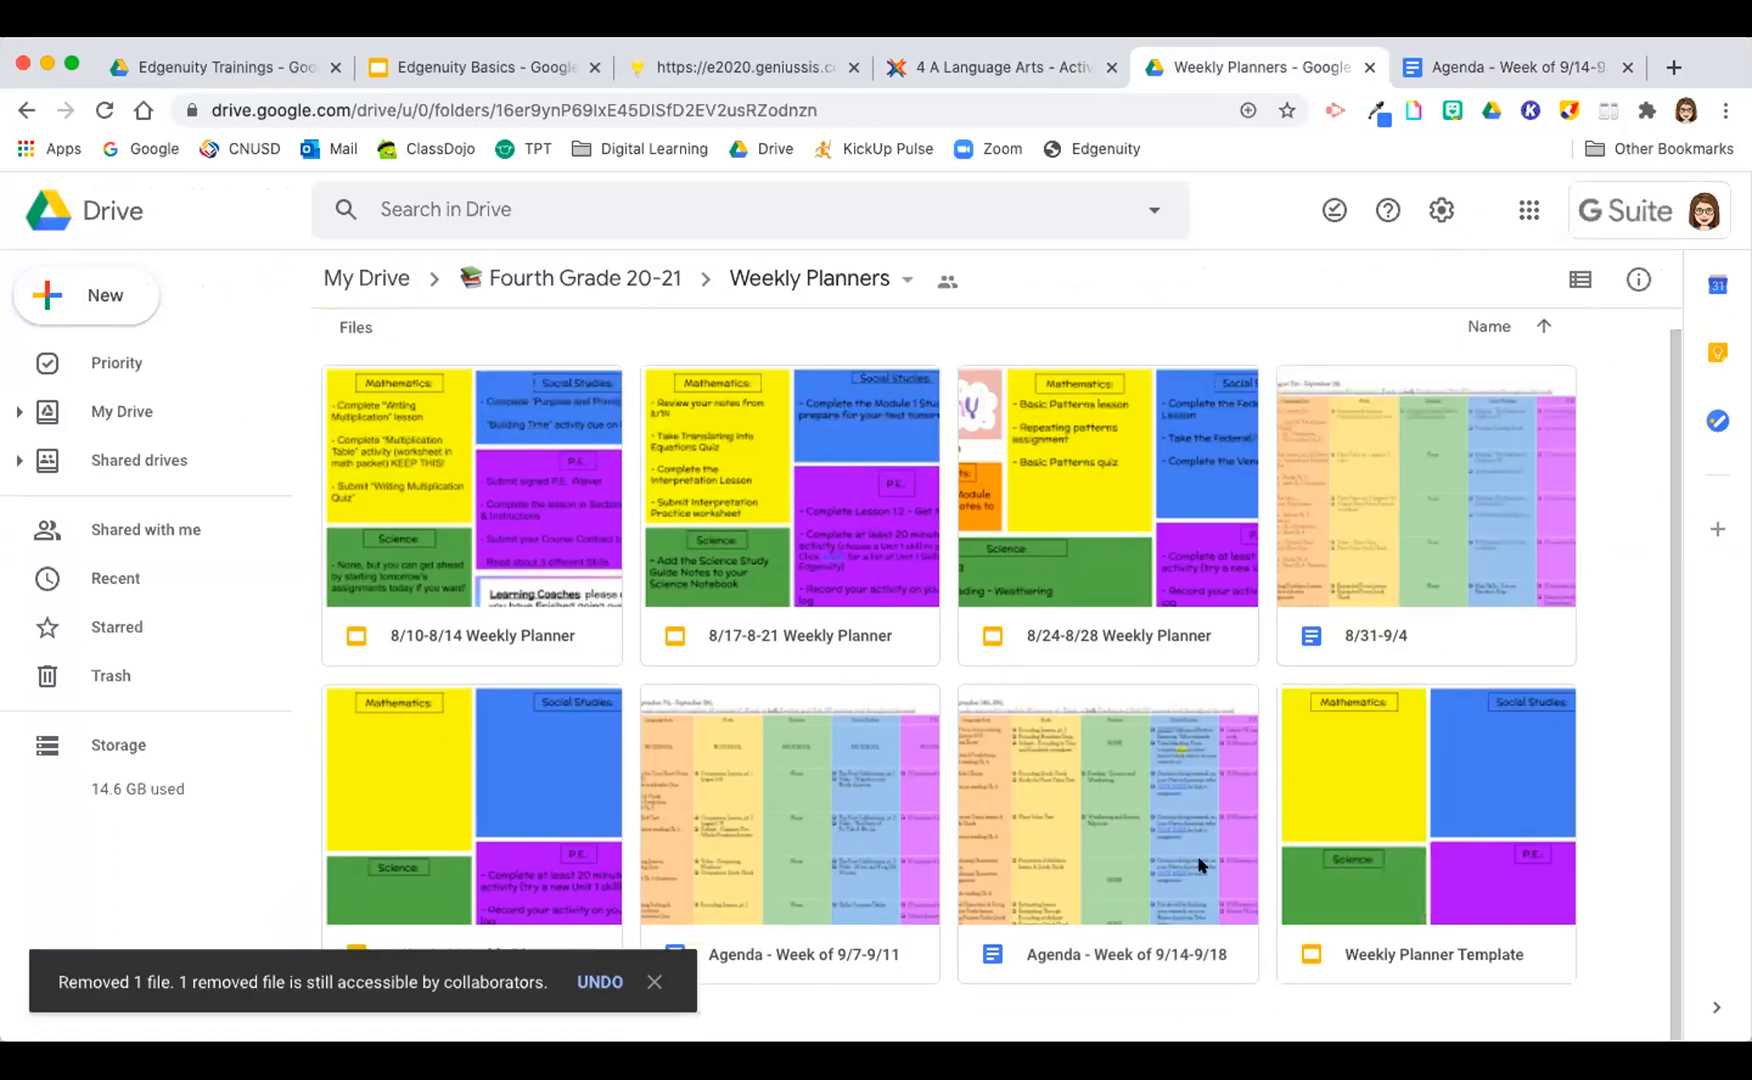
left_click(1040, 70)
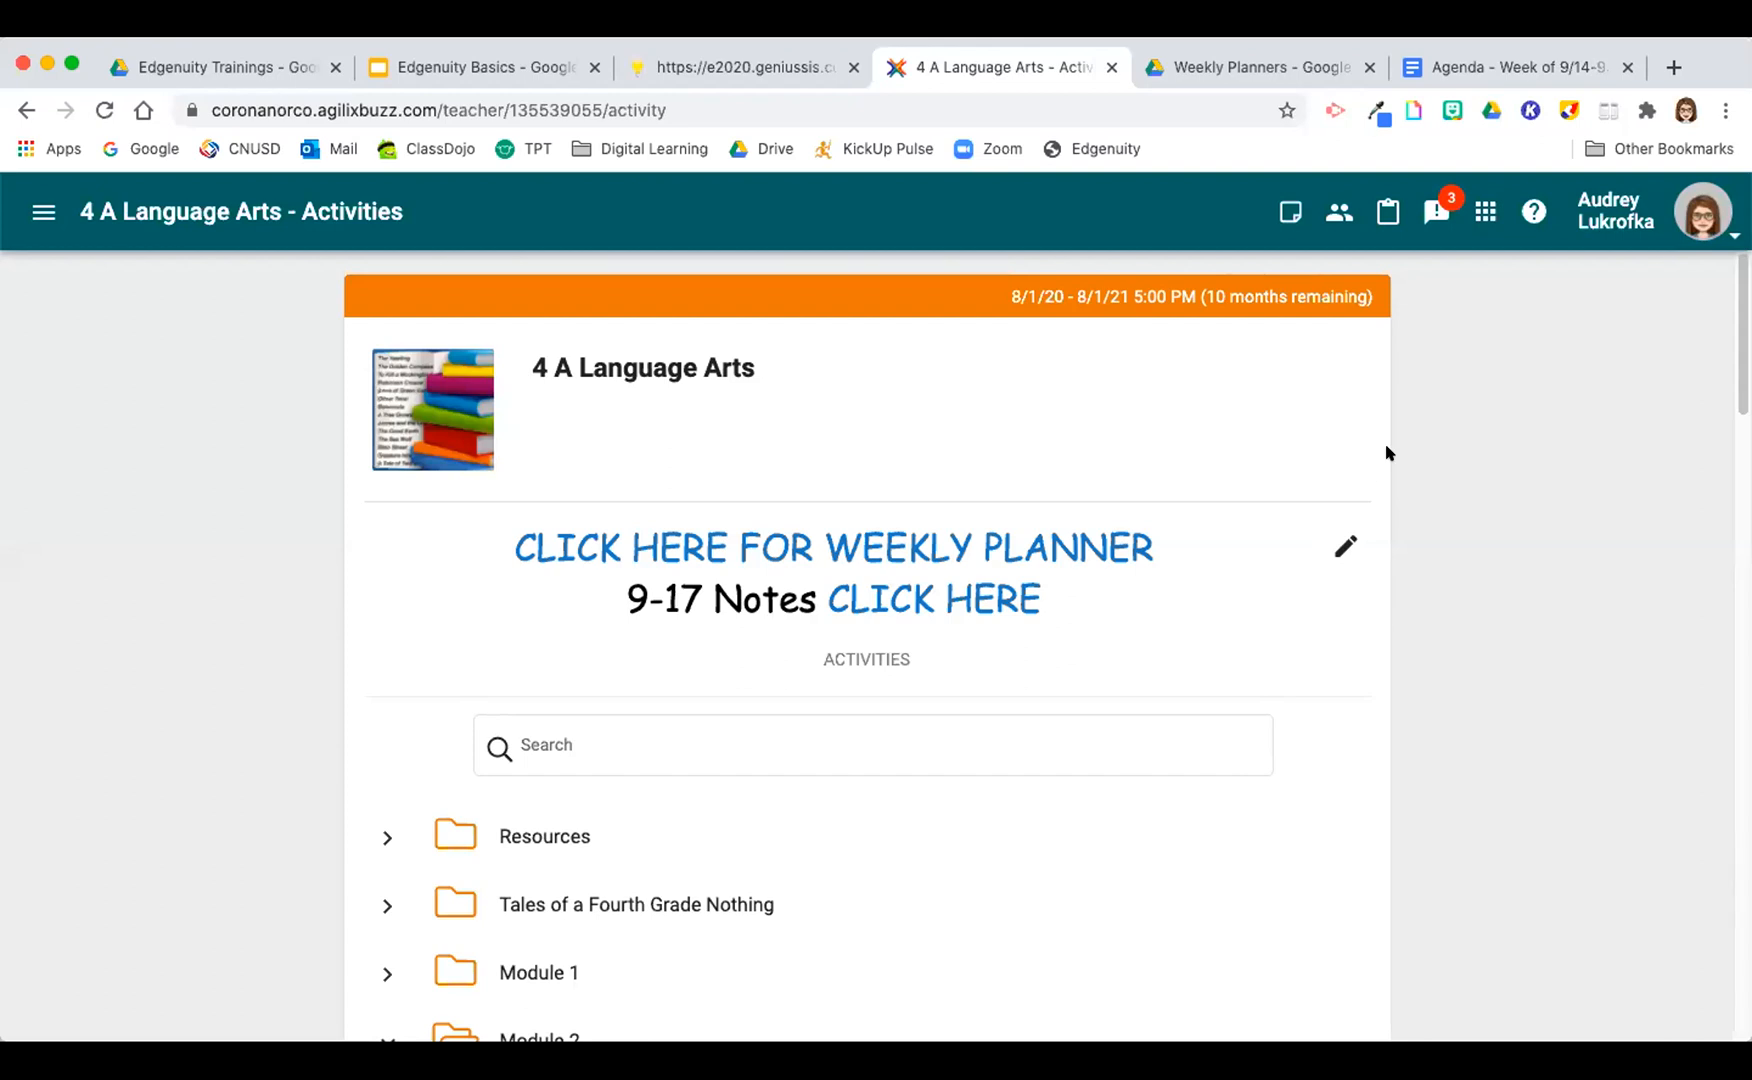
Step: Reopen the 4 A Language Arts course from the course list and view its landing-page content in the editor
left_click(43, 211)
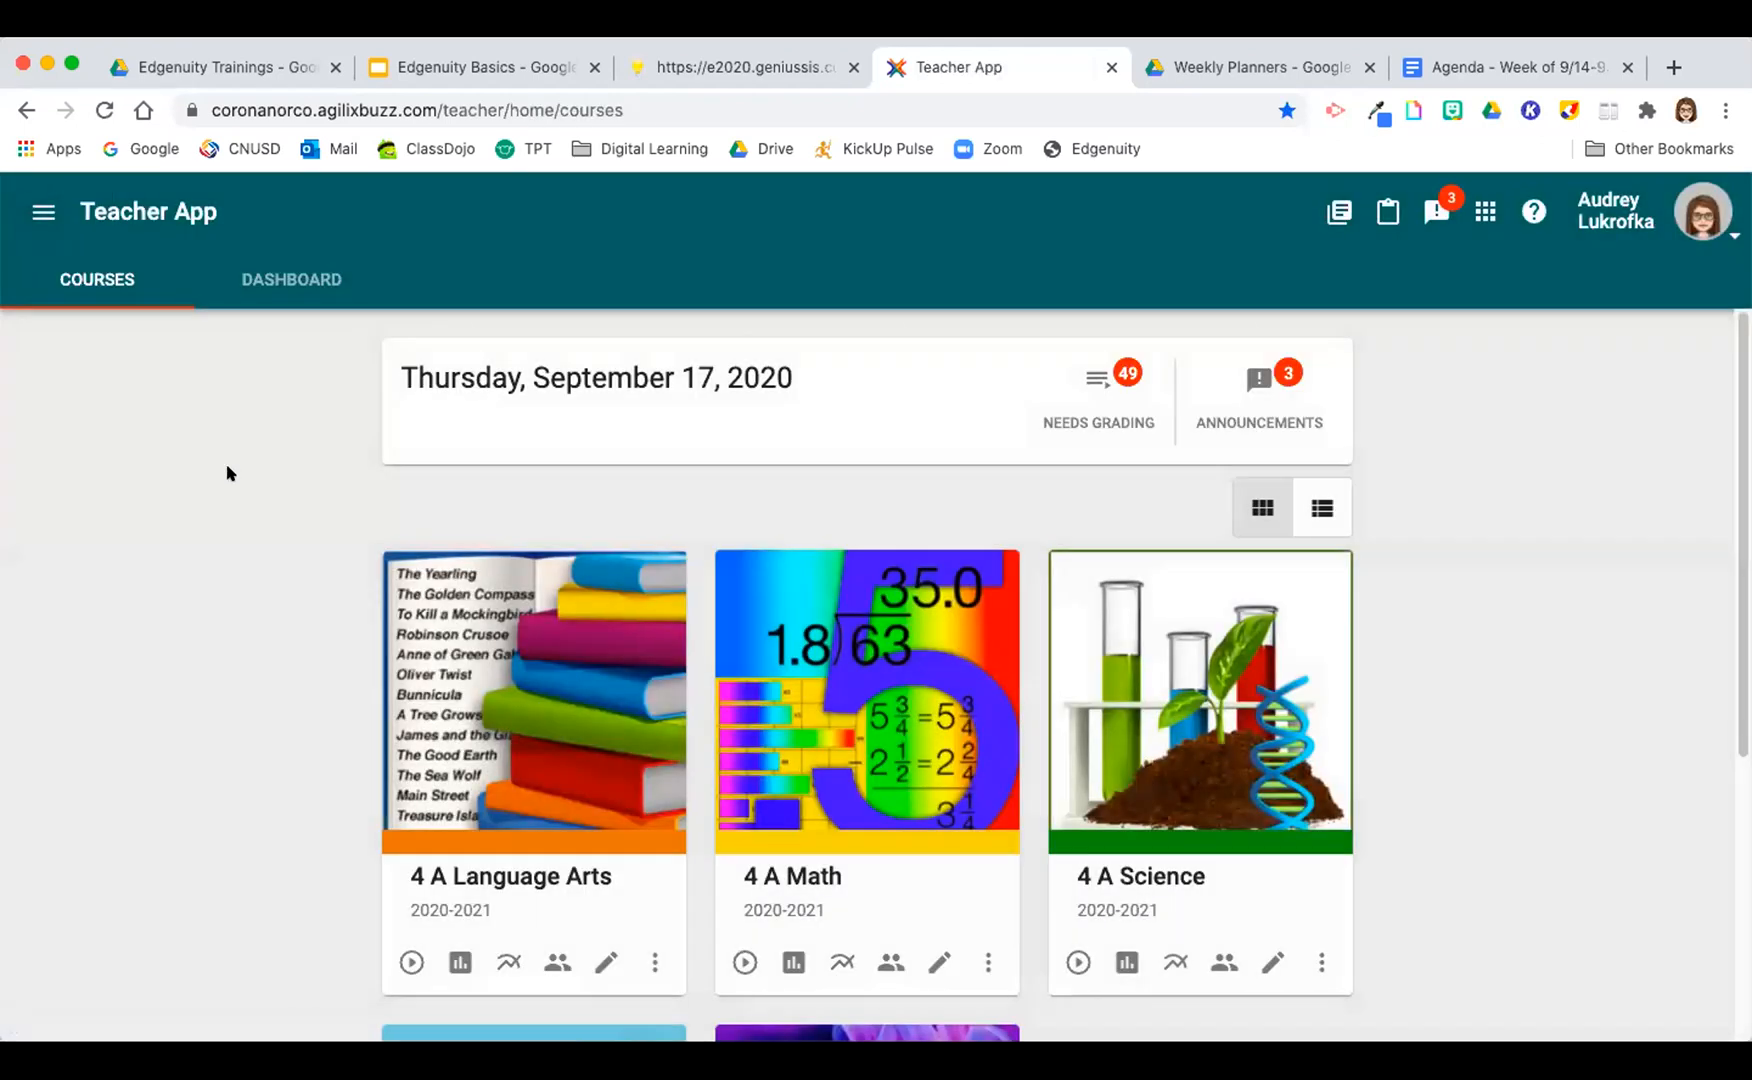
scroll(258, 457, "down", 2)
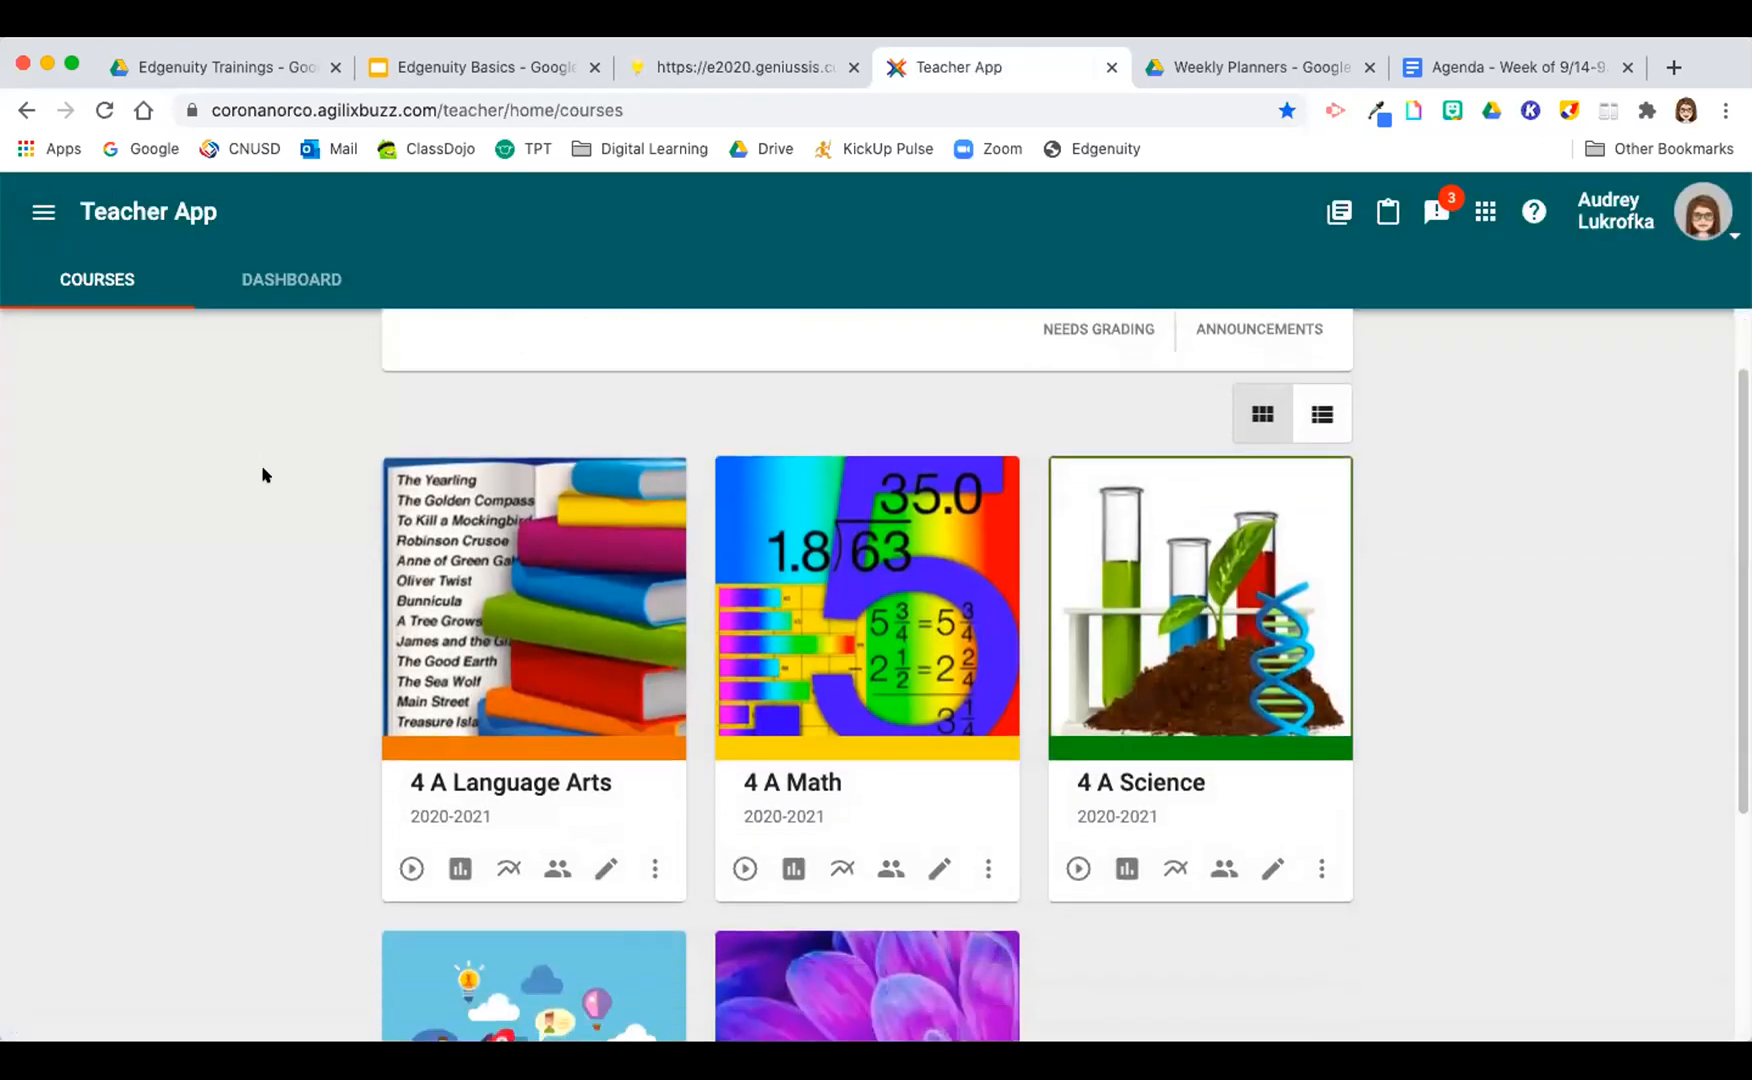
scroll(1415, 514, "down", 1)
scroll(1415, 514, "down", 1)
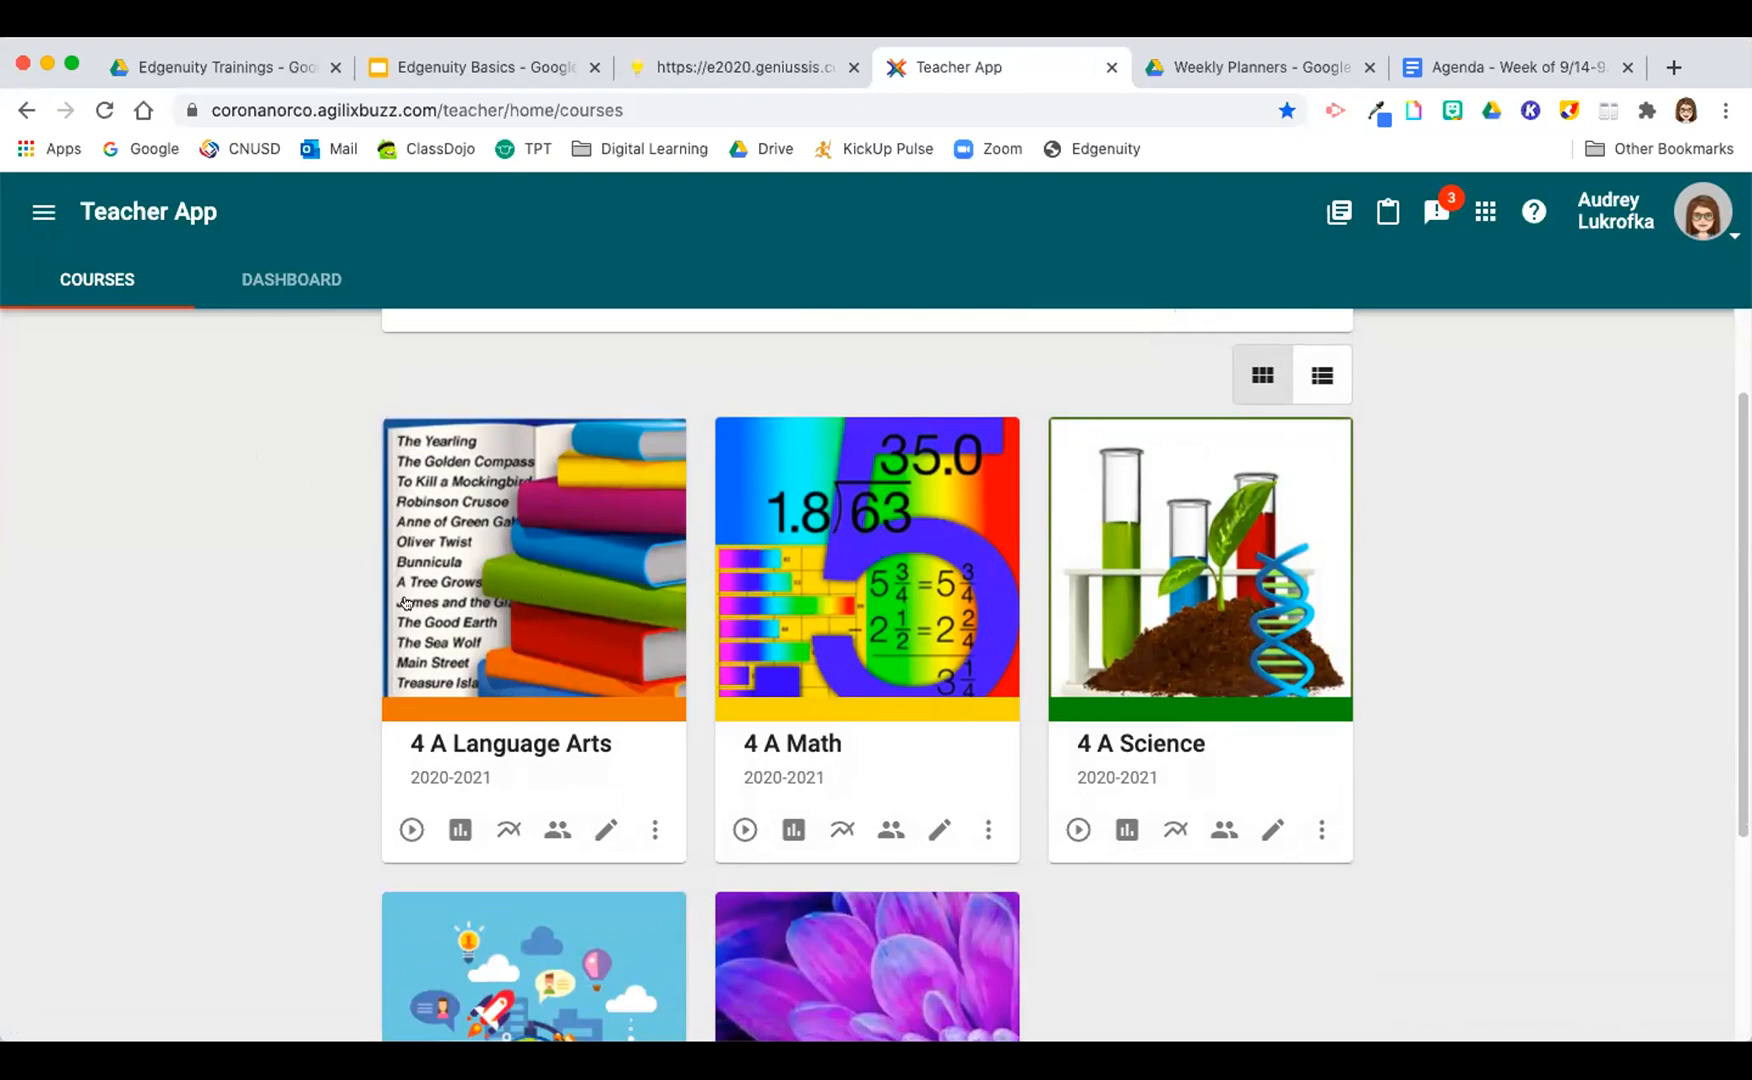
left_click(580, 579)
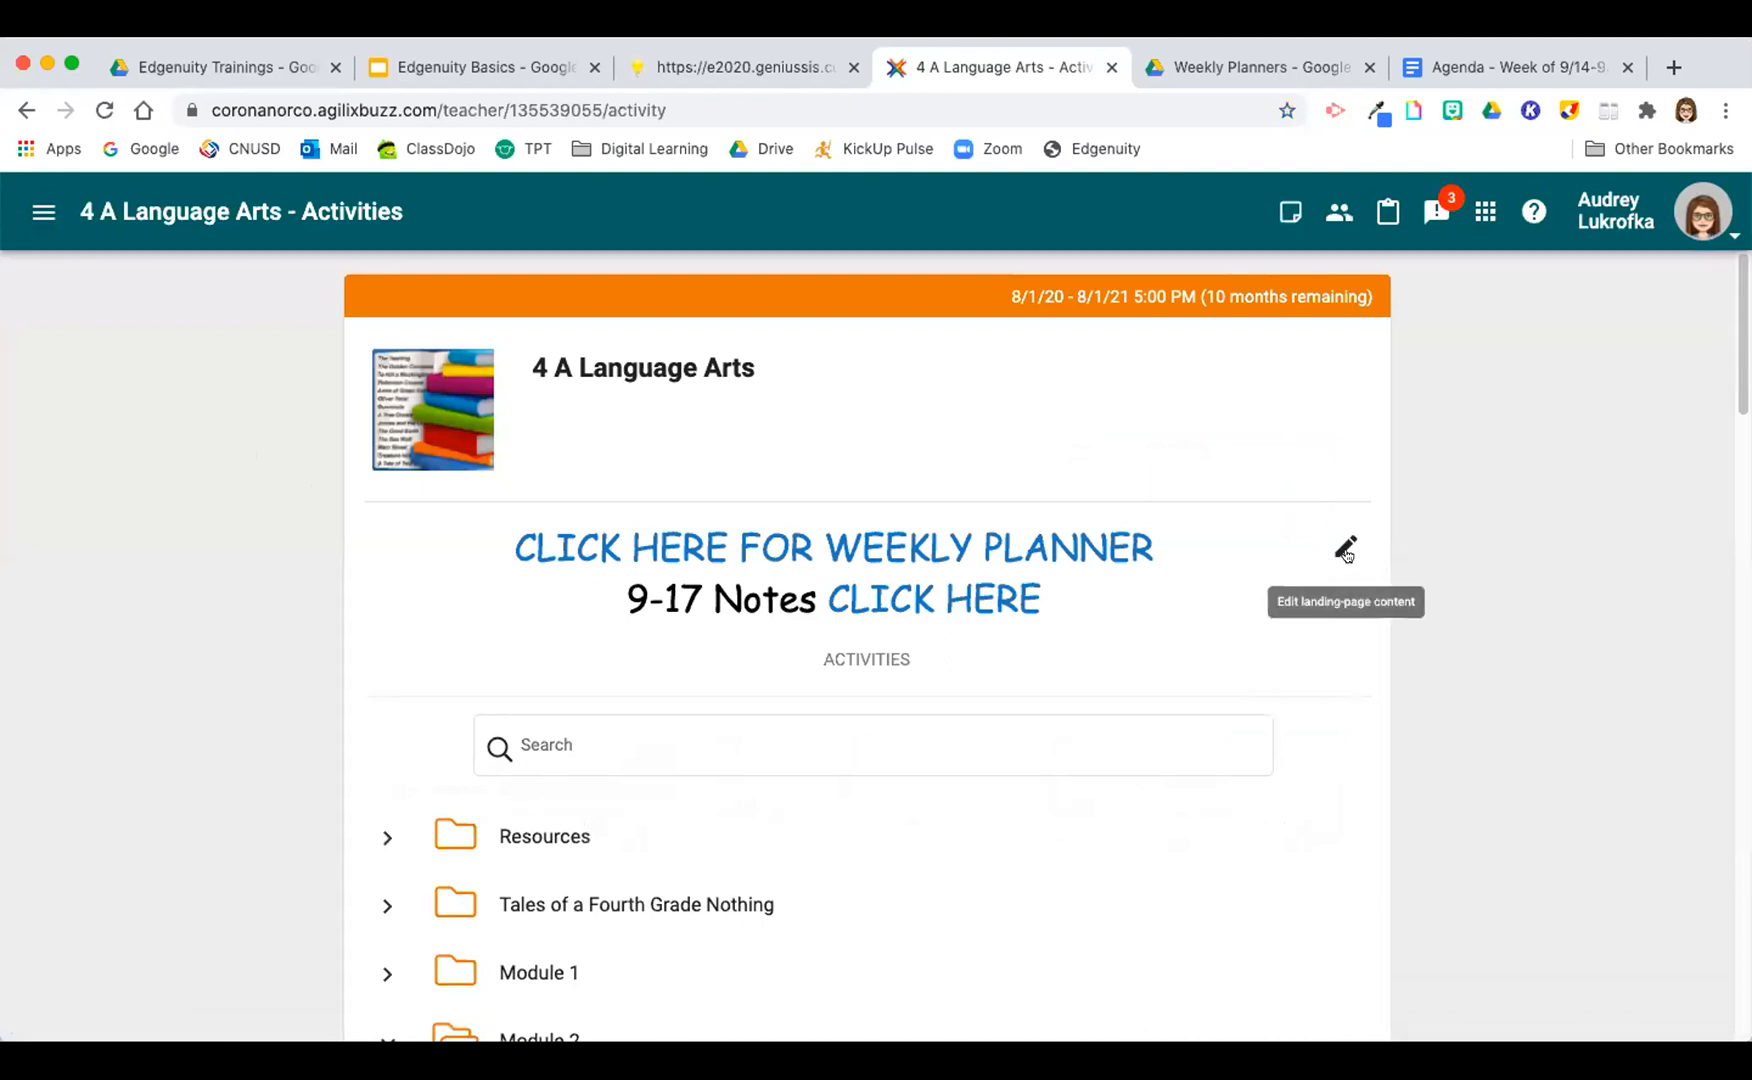
left_click(1345, 546)
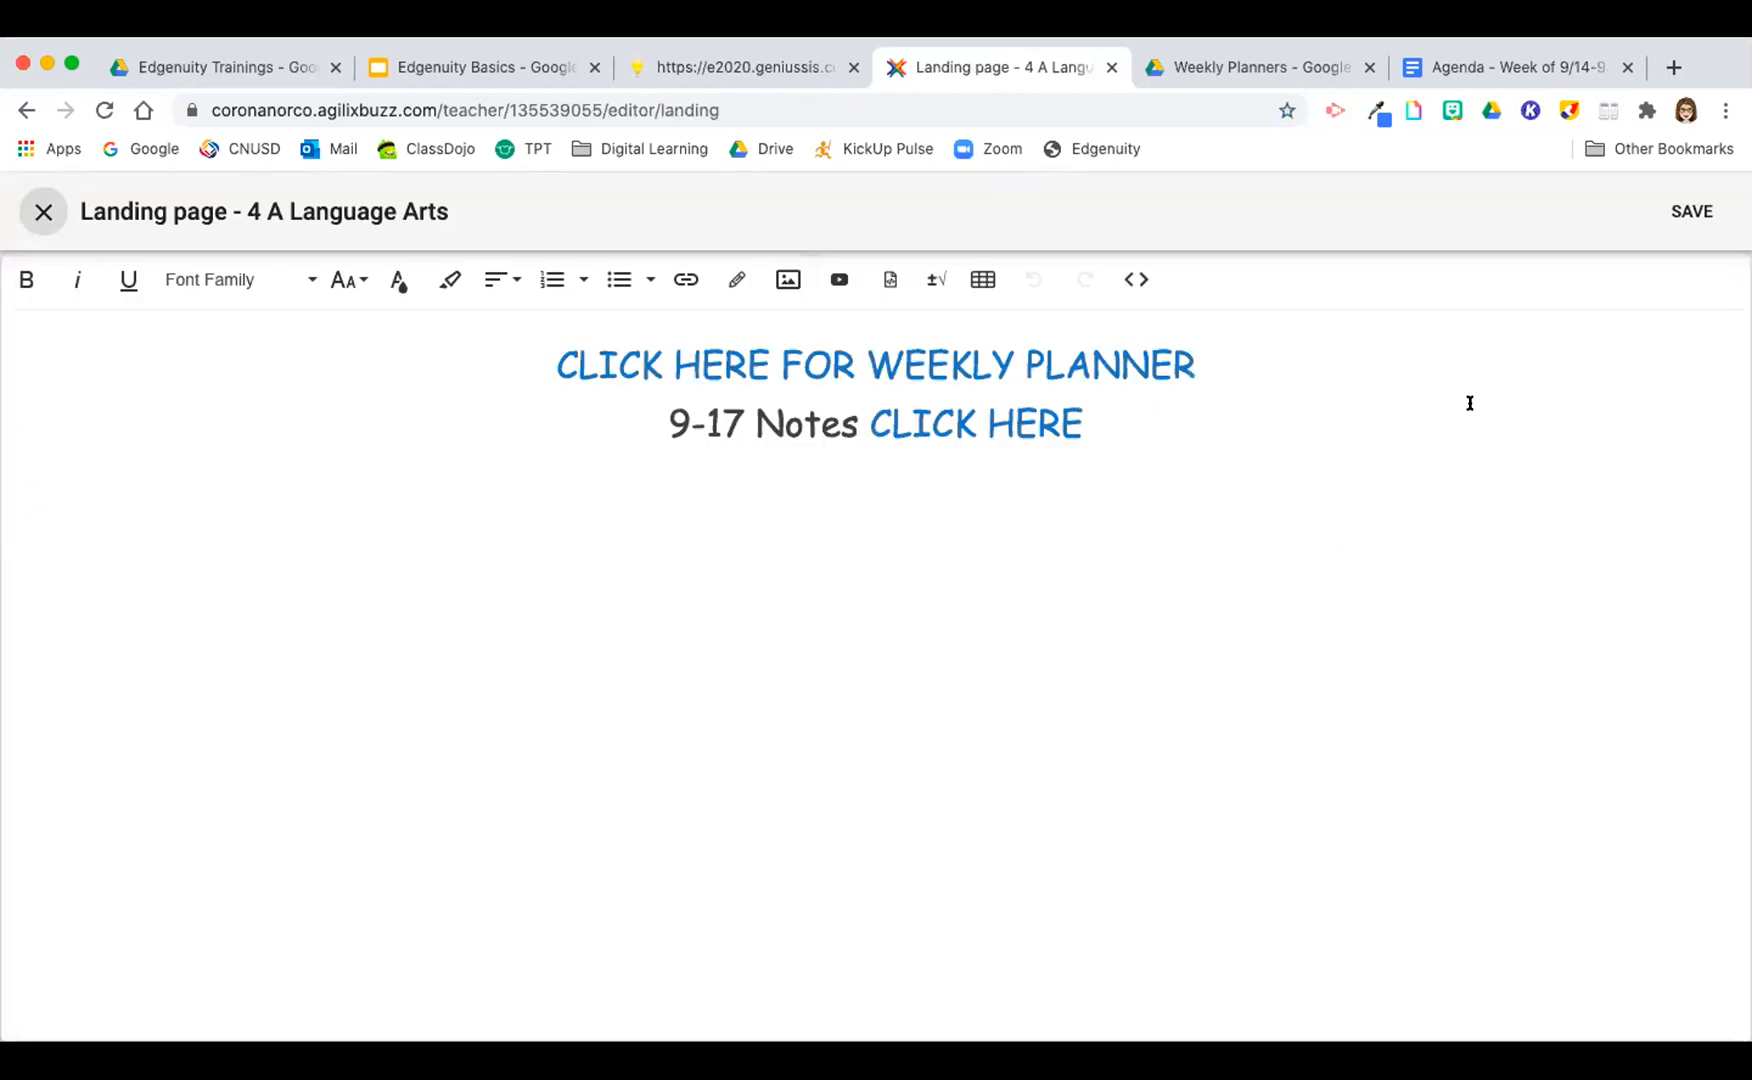
left_click(40, 212)
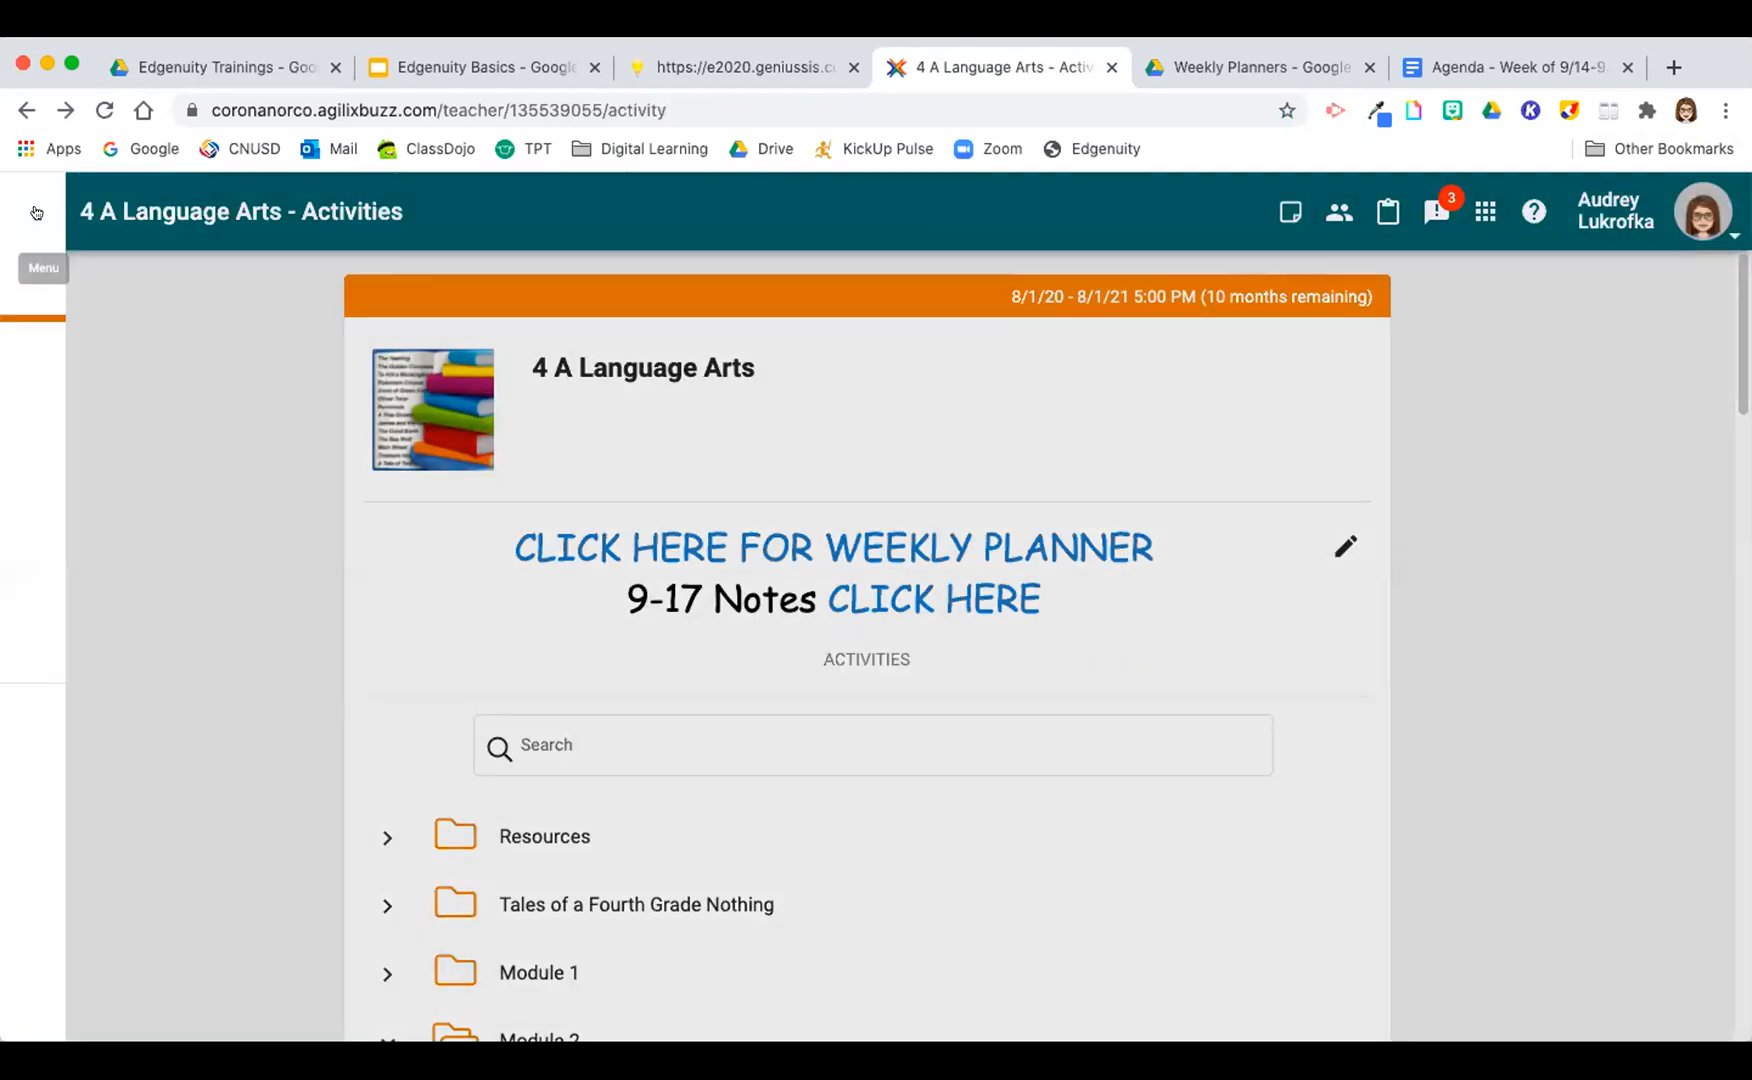
Step: Return to the course list, open the Test Course, and start adding landing-page content
left_click(36, 212)
left_click(30, 348)
left_click(31, 290)
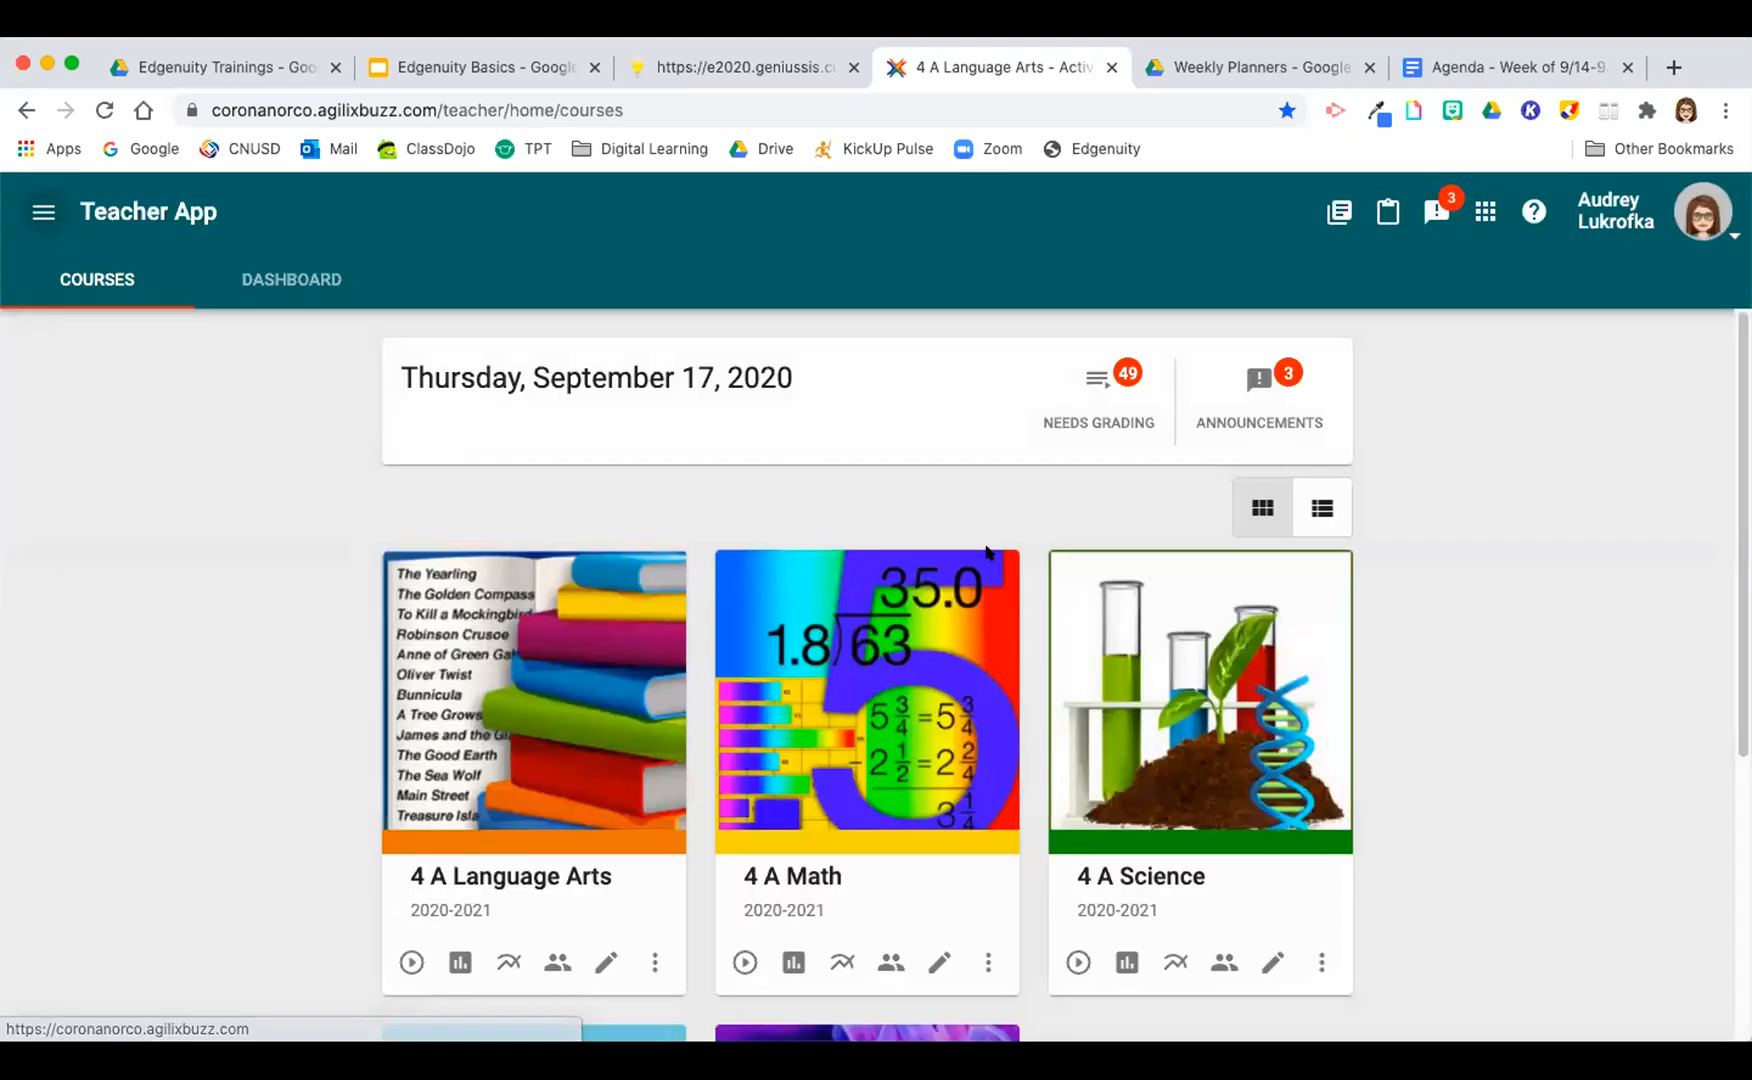
scroll(1568, 590, "down", 4)
scroll(895, 850, "down", 2)
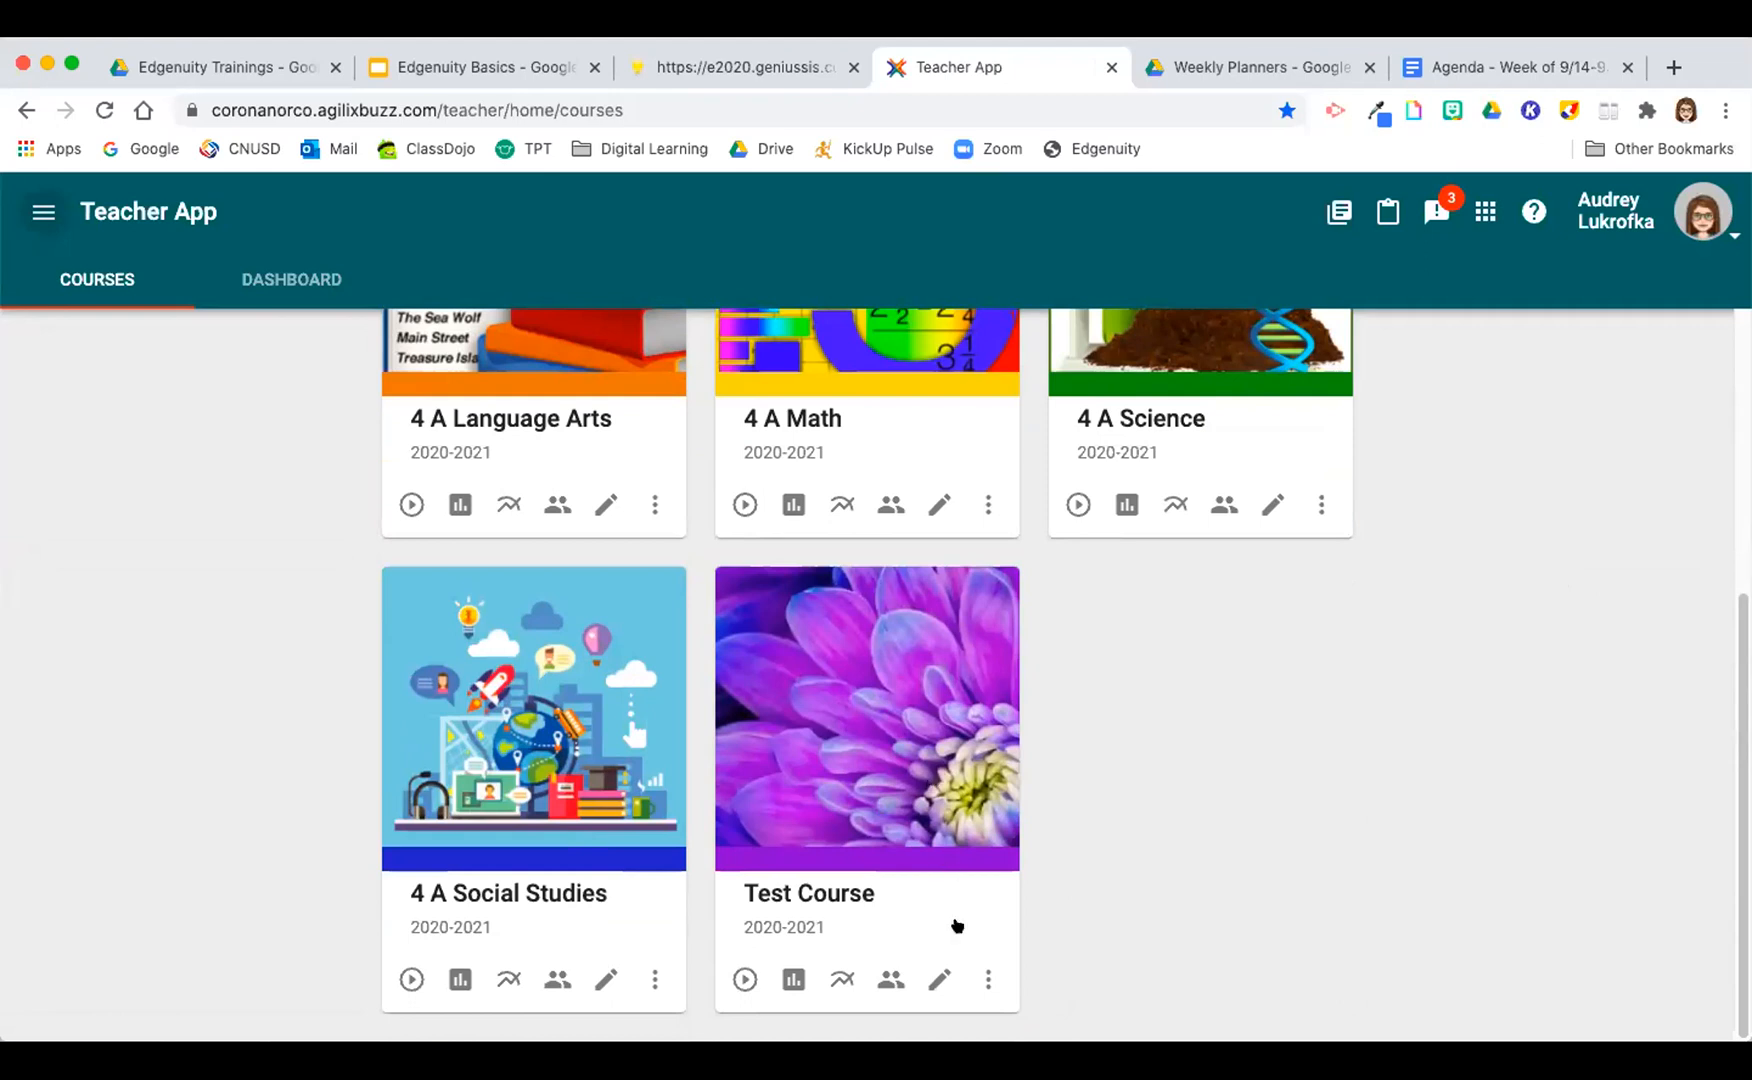
left_click(925, 762)
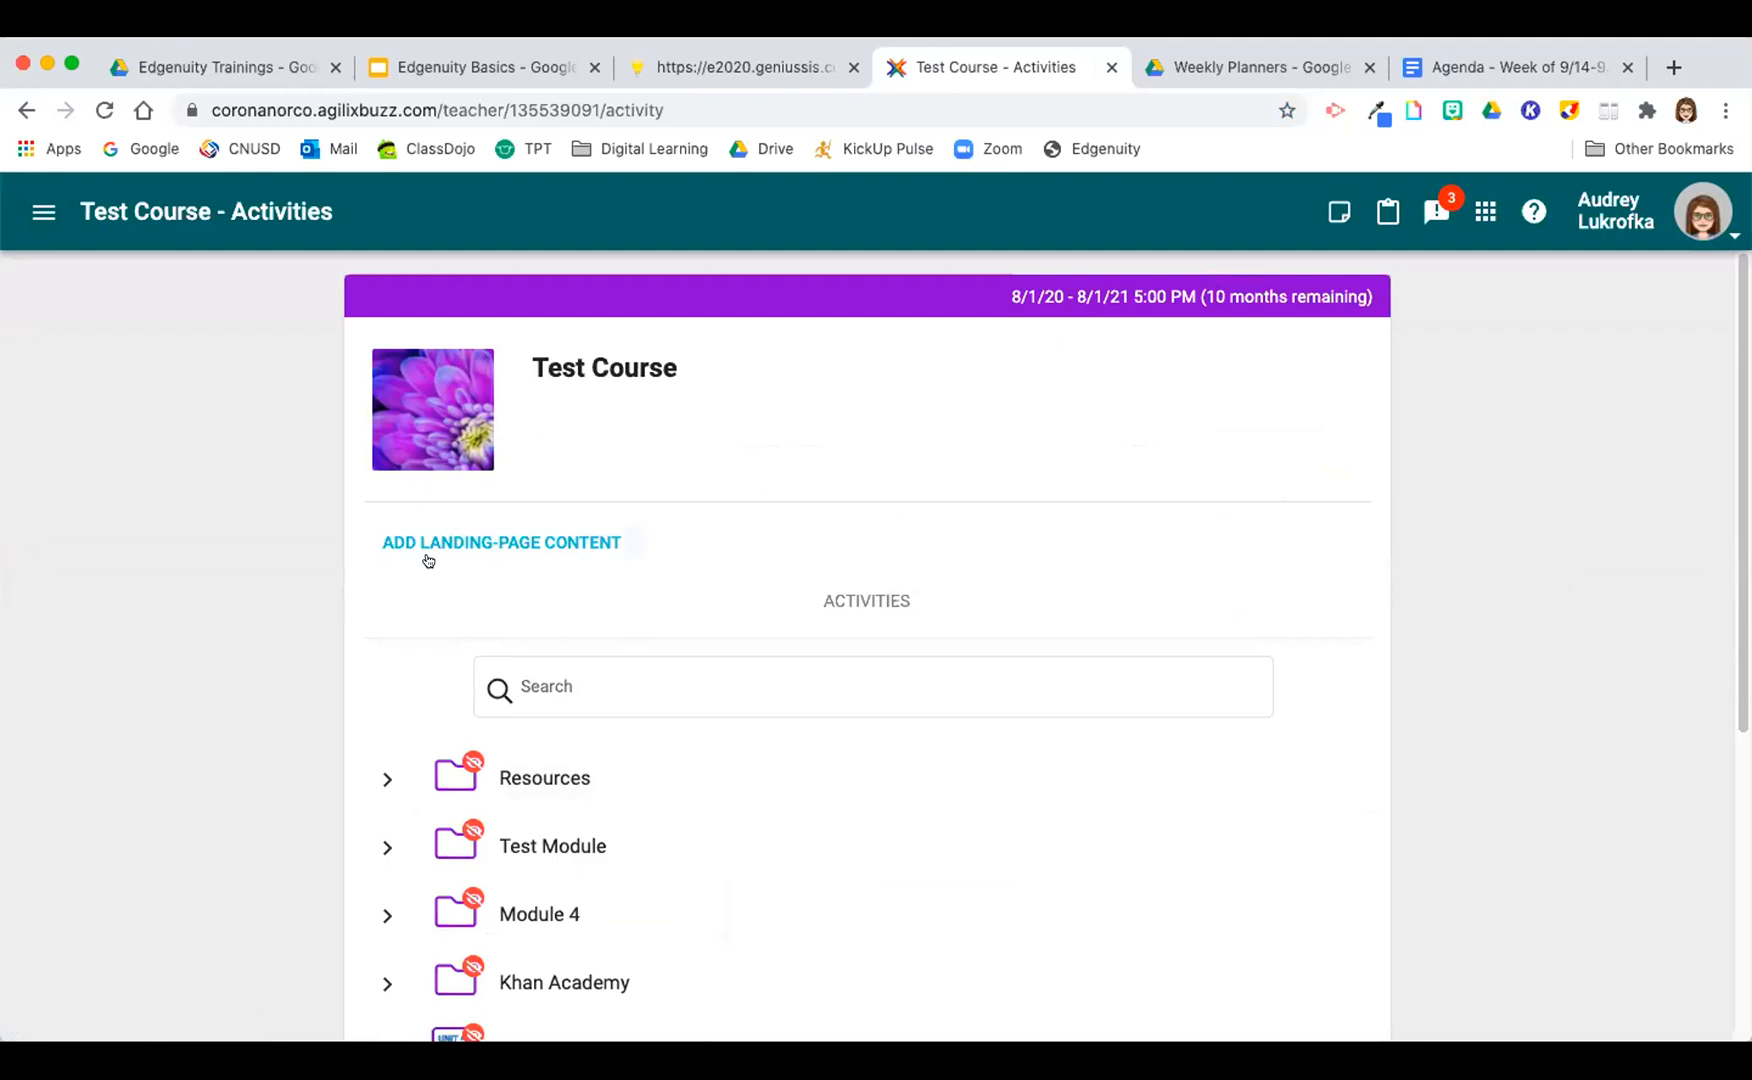
left_click(509, 545)
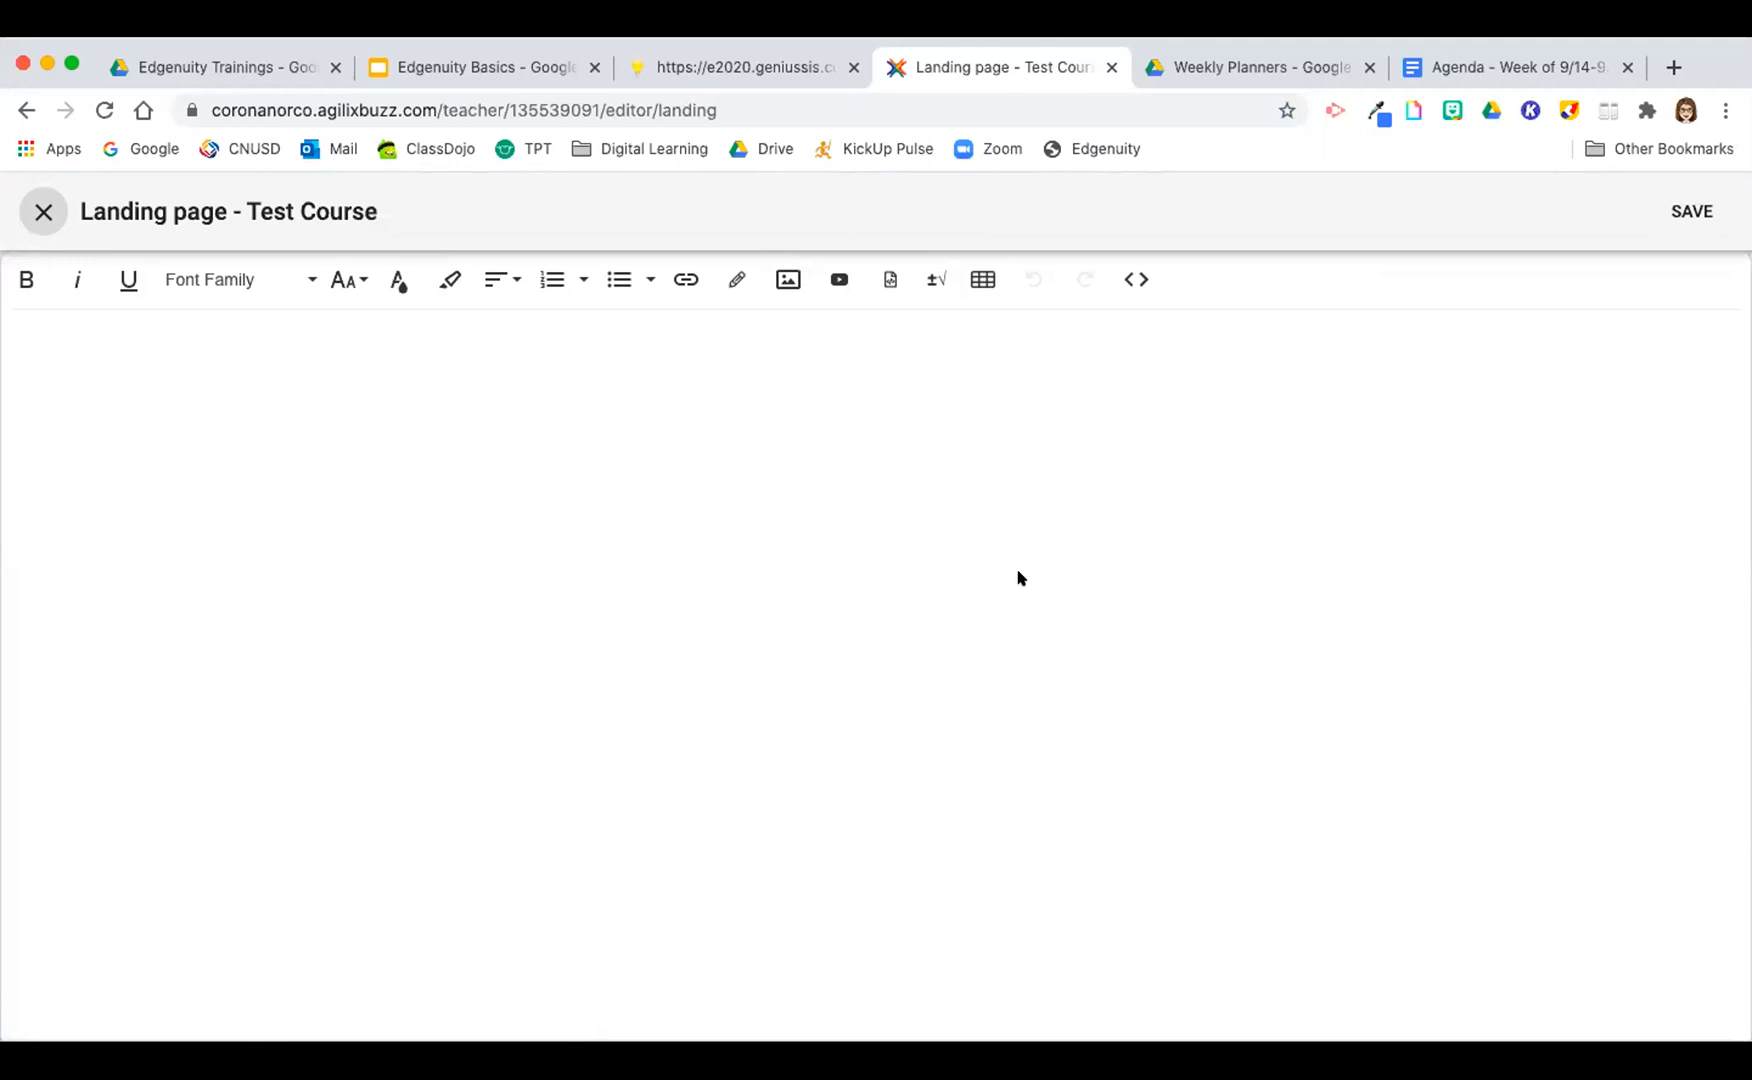
Step: Enter the sample text "Hello!" on the Test Course landing page and erase it
left_click(924, 476)
type("Hello!")
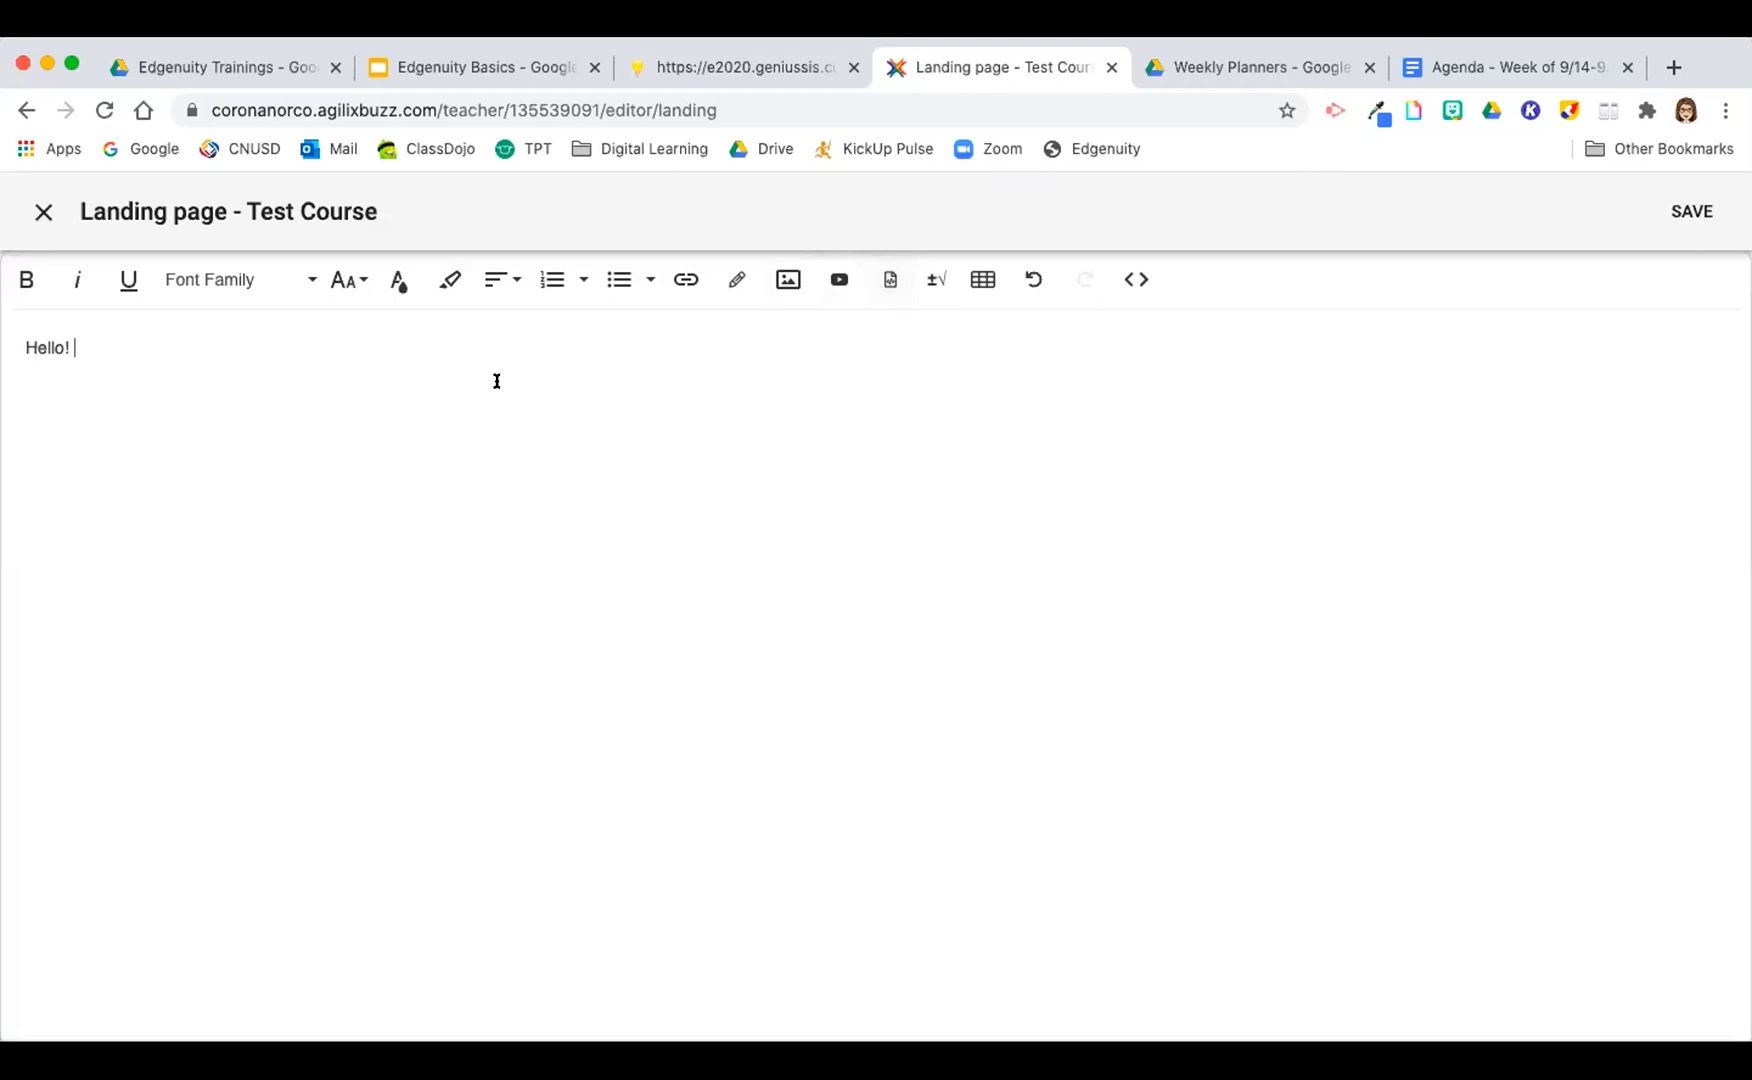
key("BackSpace")
key("BackSpace")
key("BackSpace")
key("BackSpace")
Step: Switch to the 9/14-9/18 agenda document and open its link-sharing settings
left_click(1521, 66)
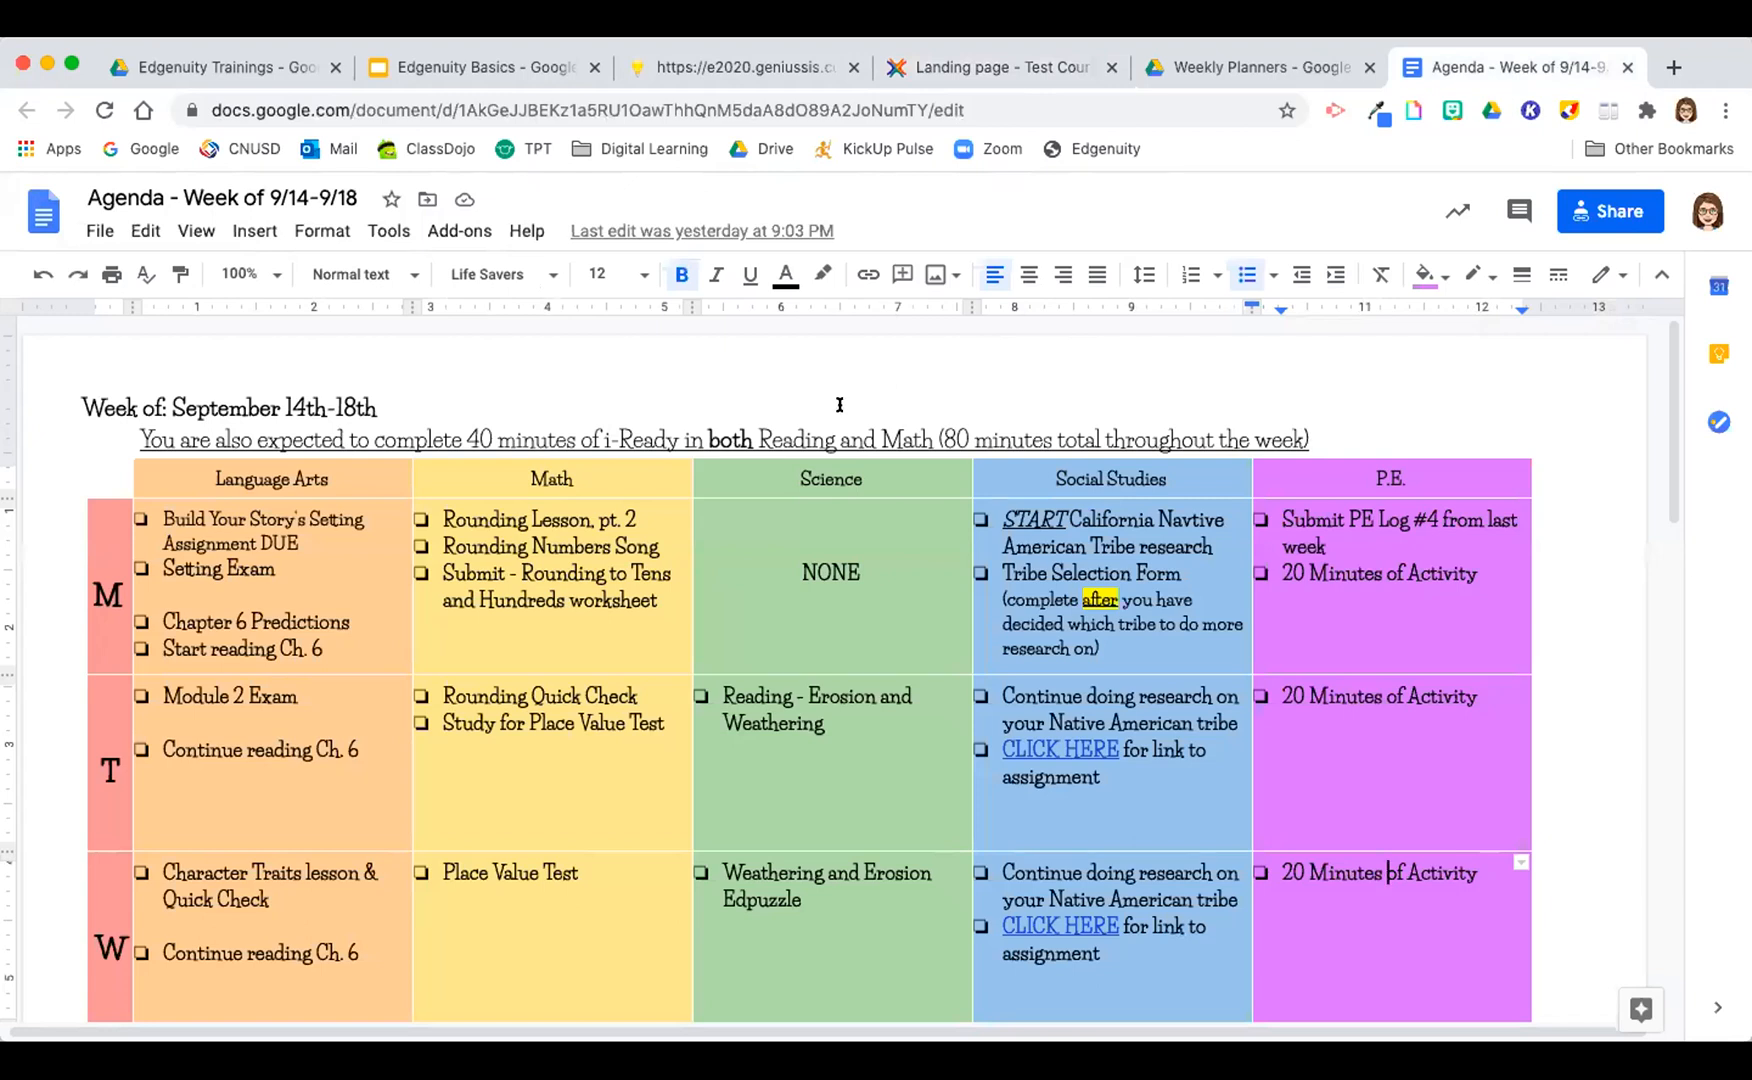
scroll(1665, 345, "down", 3)
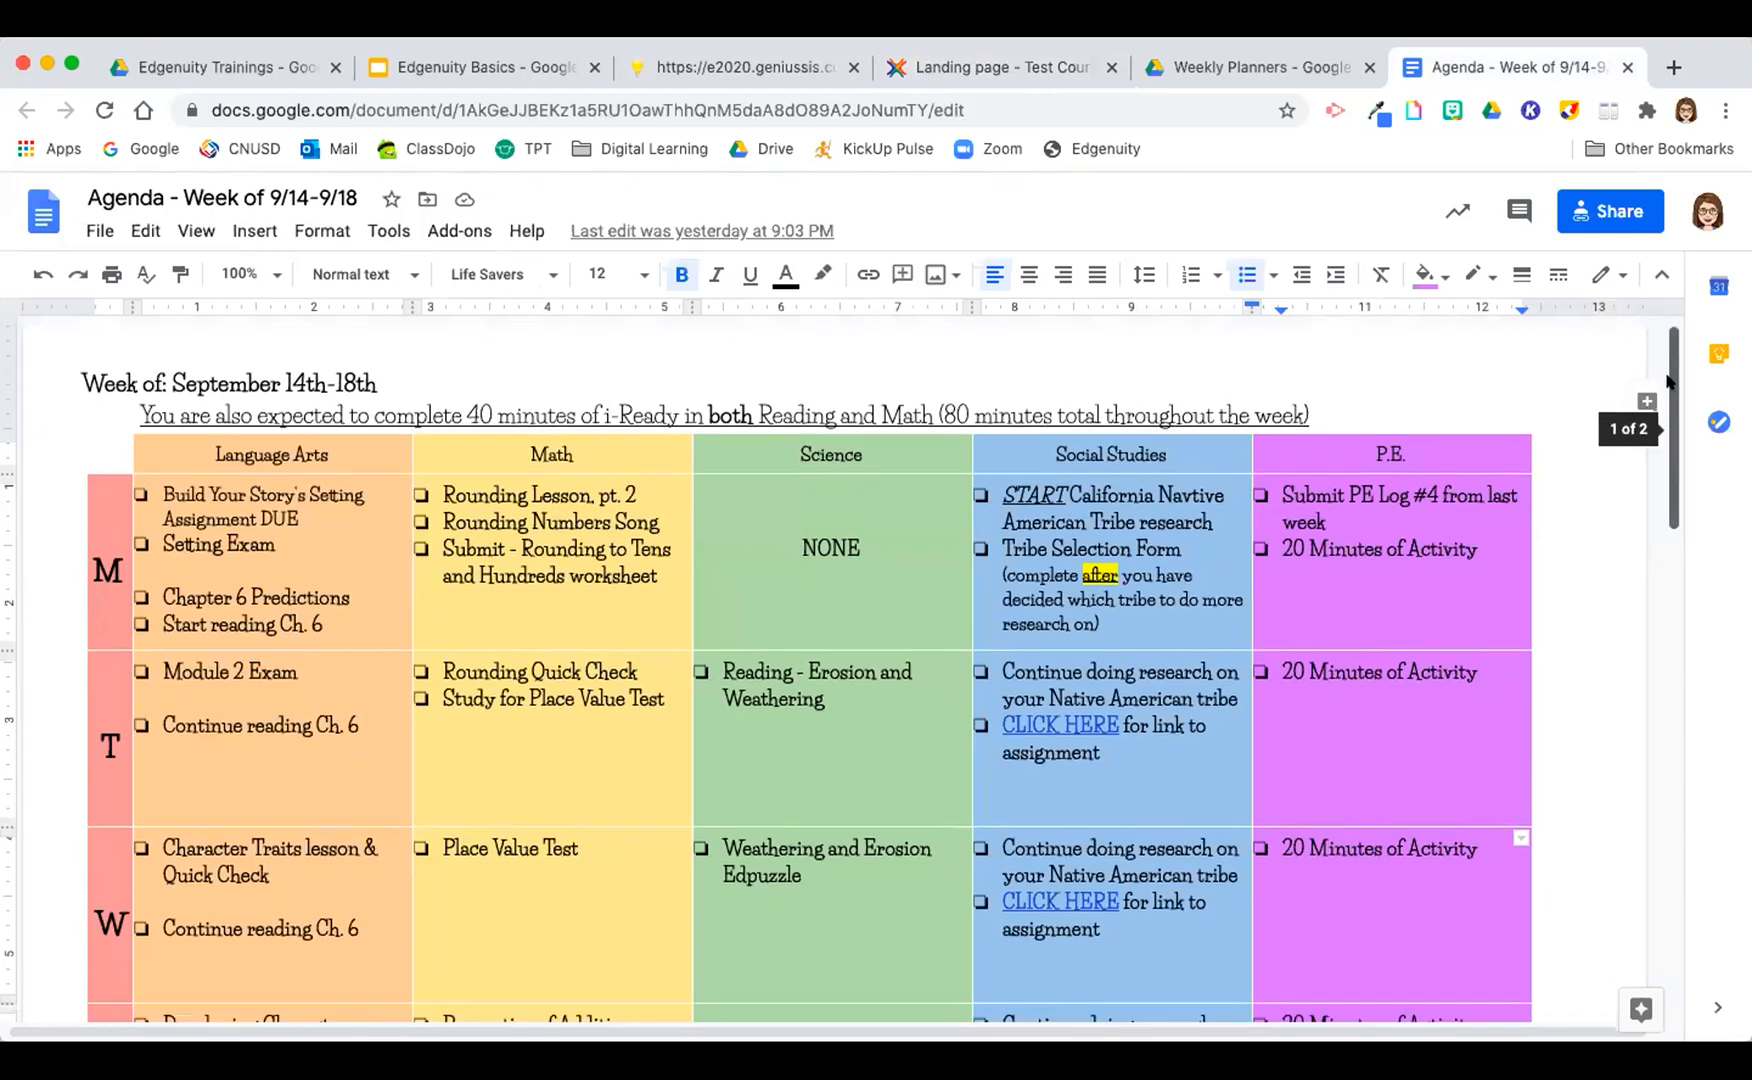
scroll(1686, 383, "up", 3)
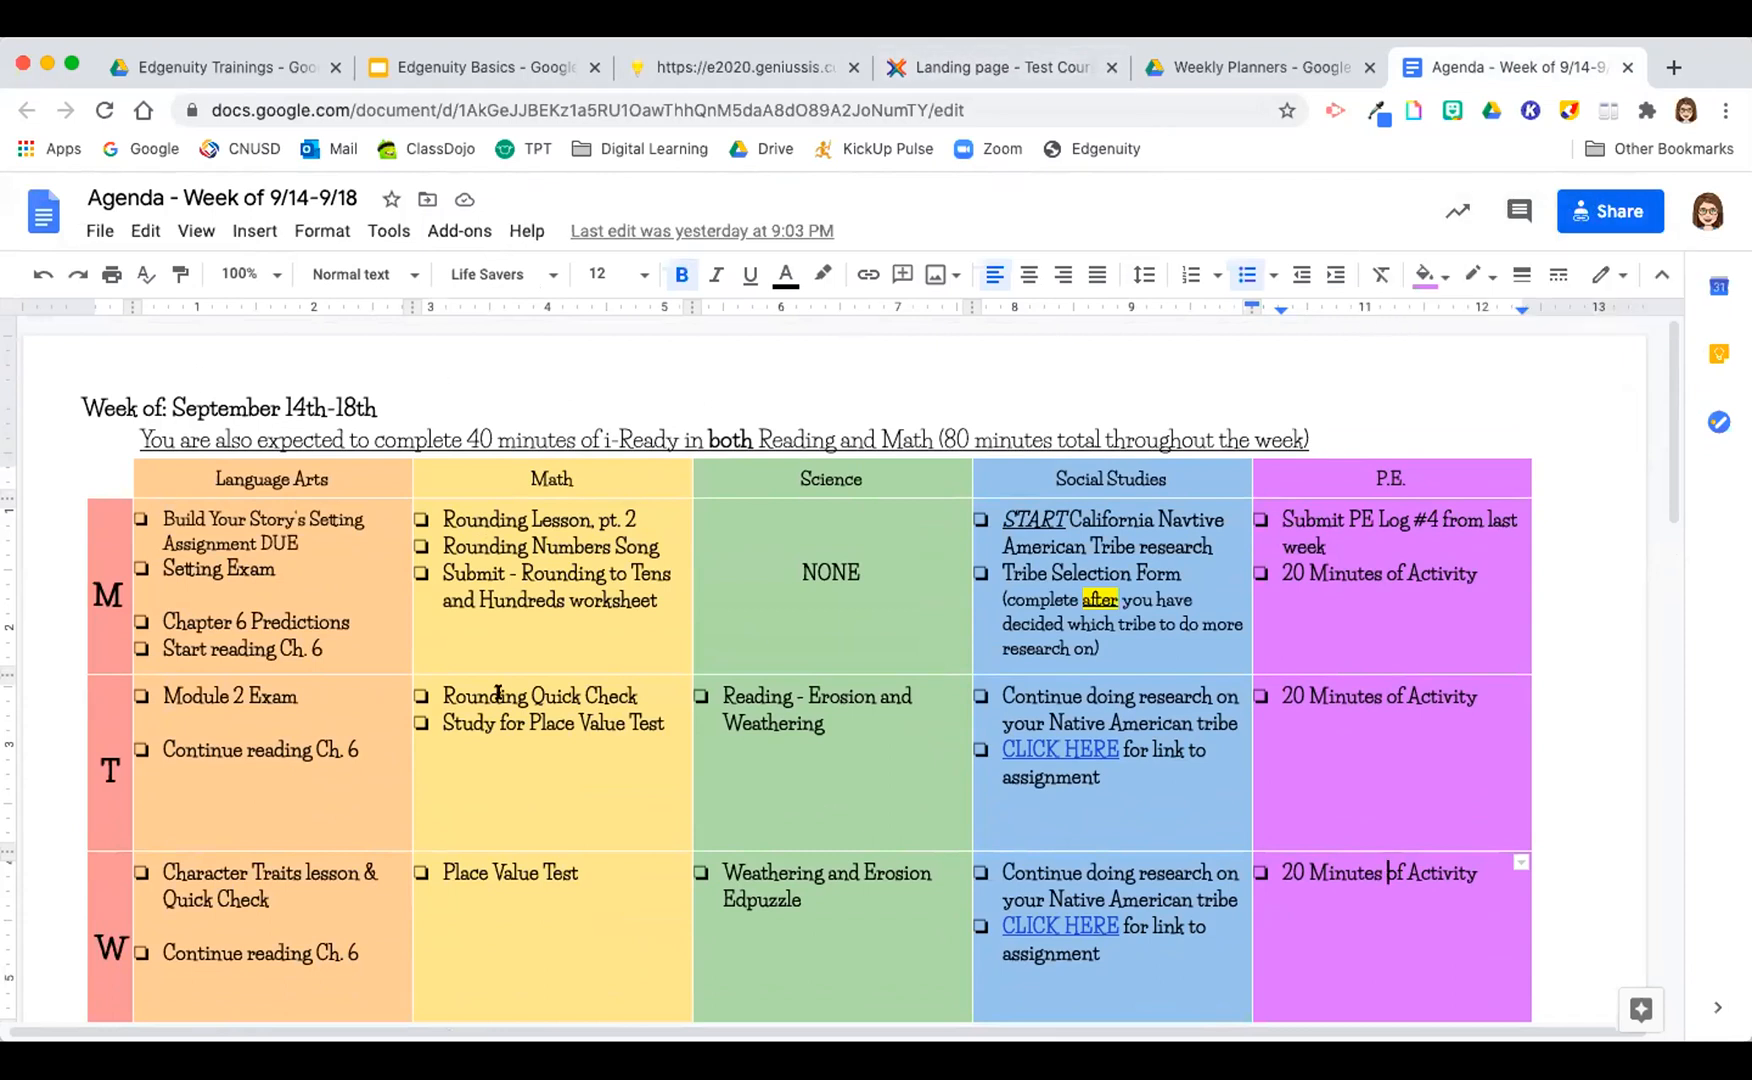
left_click(1622, 210)
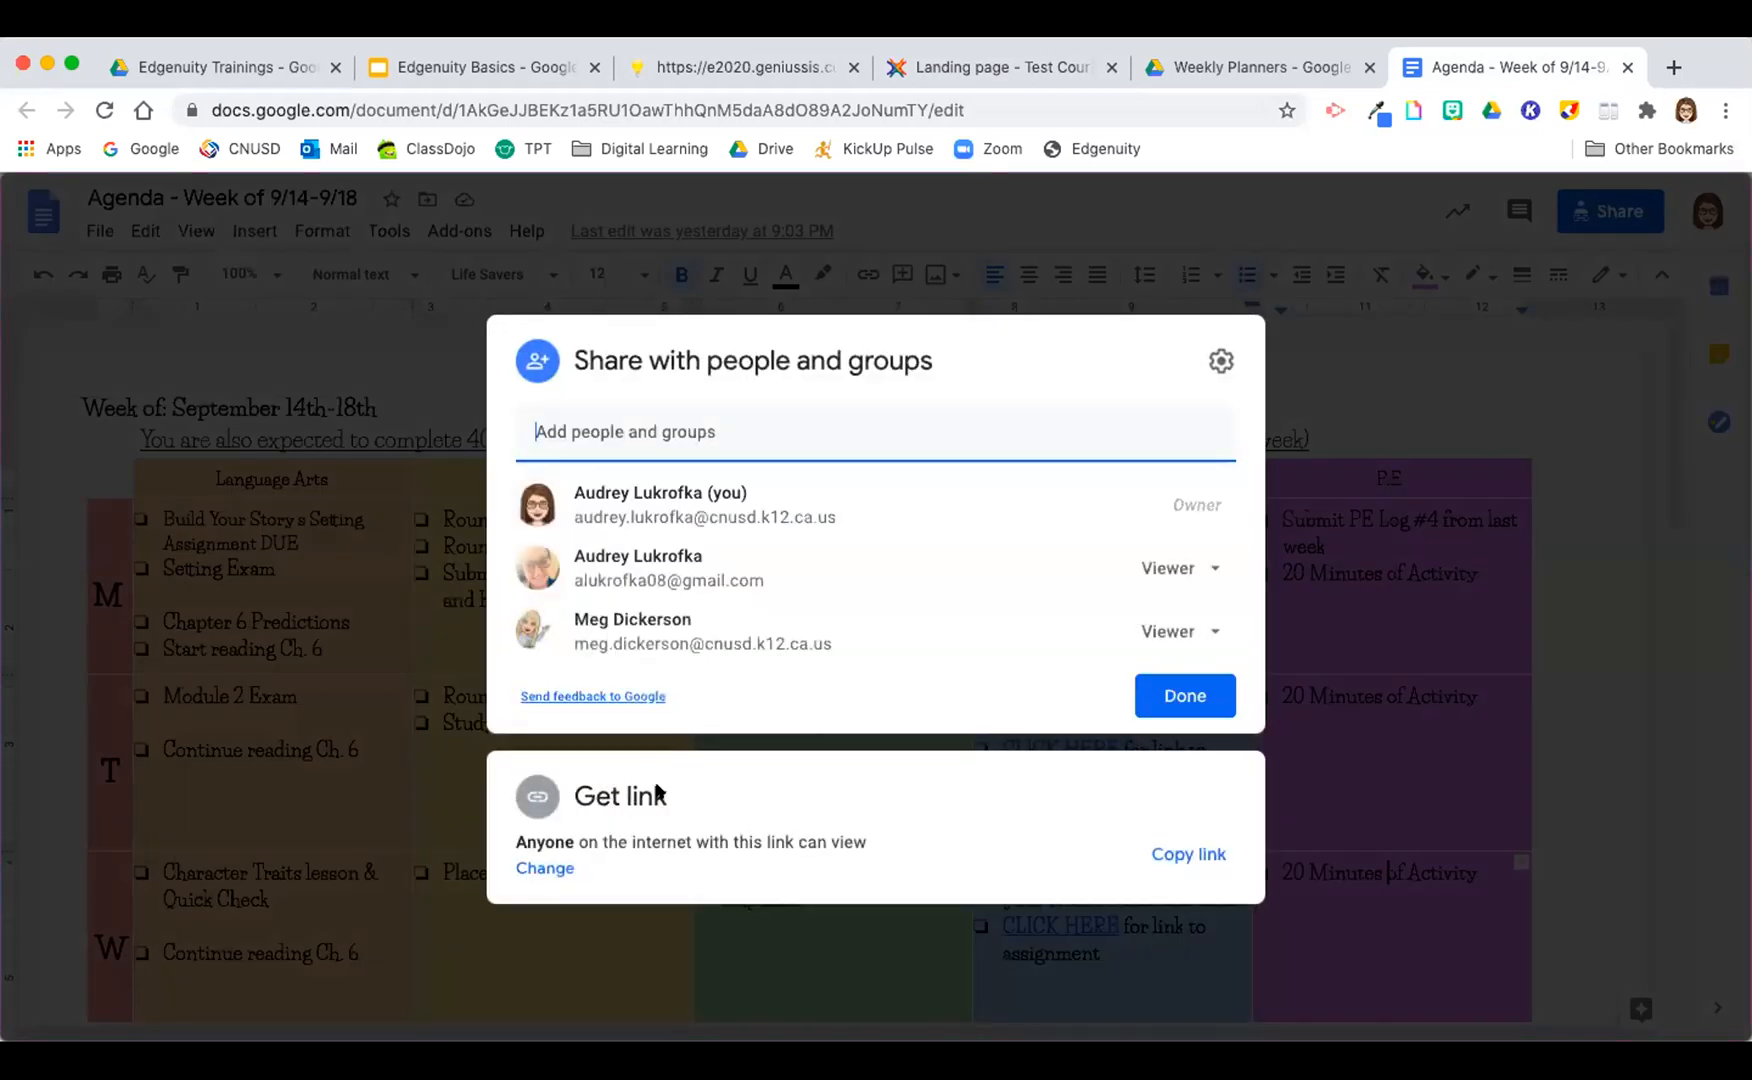
left_click(533, 805)
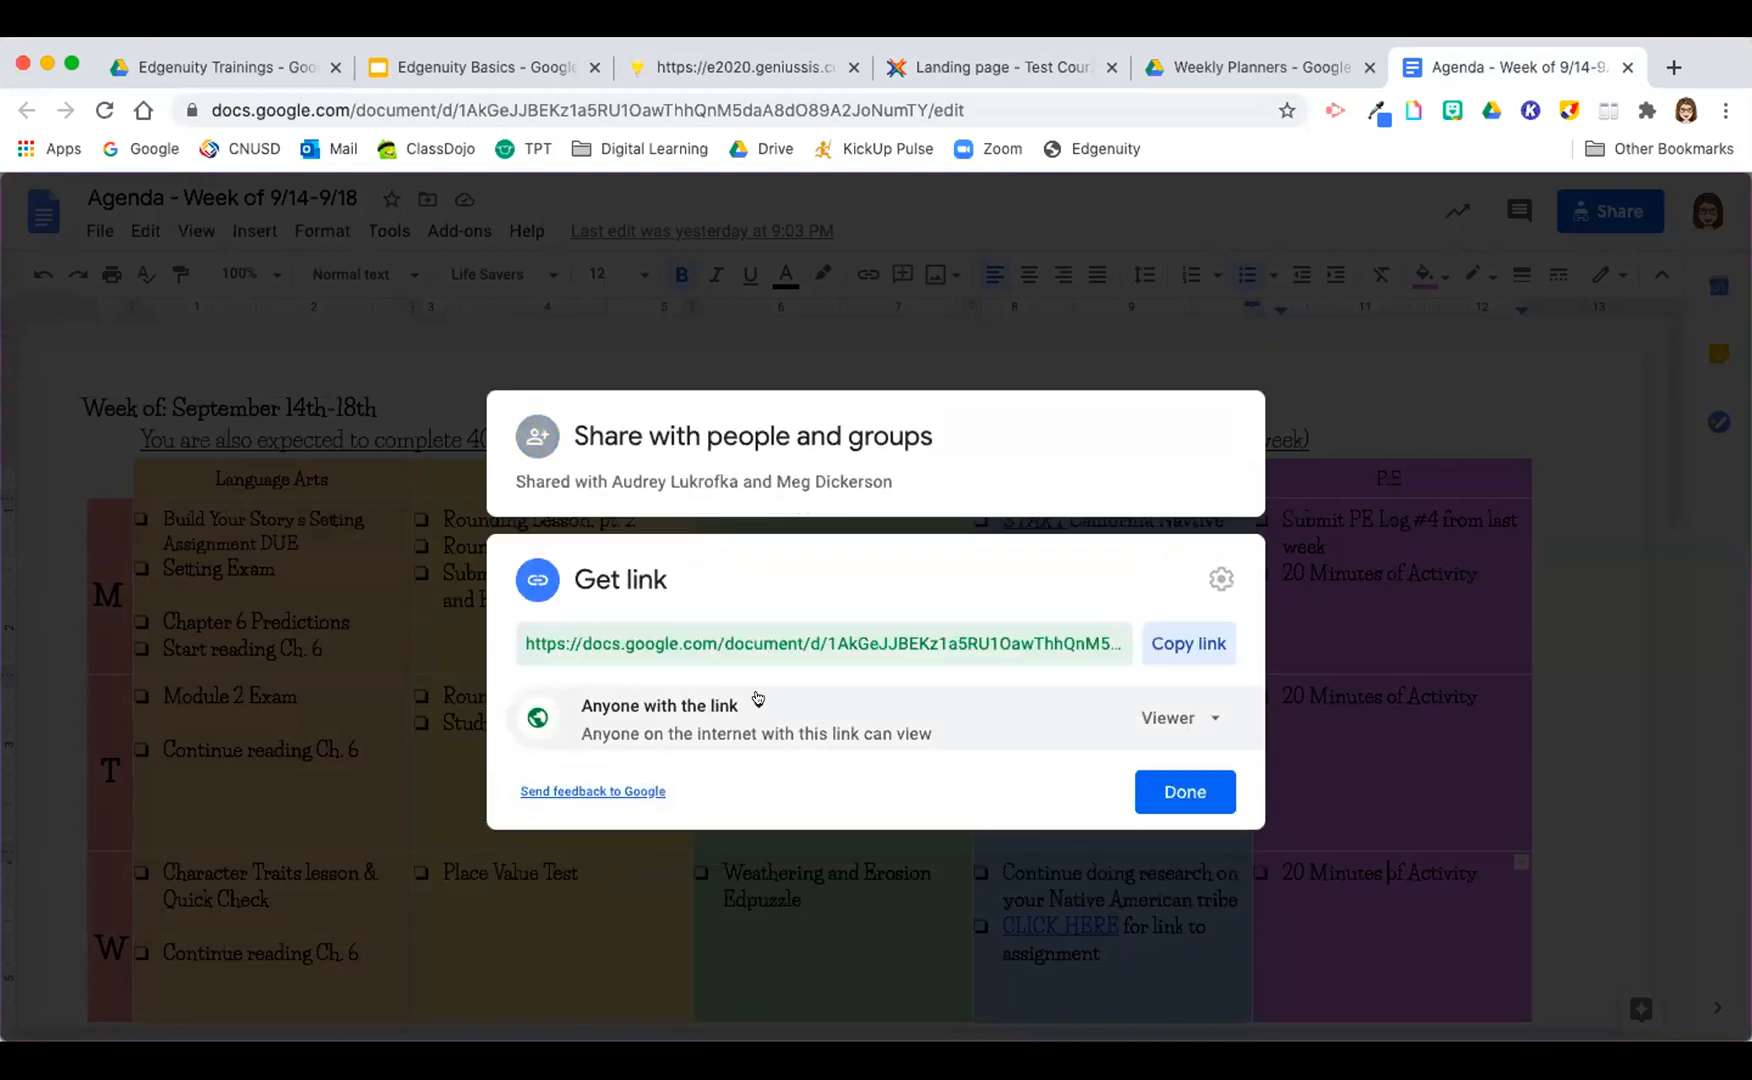
Step: Change the agenda's link access to Restricted and back to Anyone with the link
left_click(756, 703)
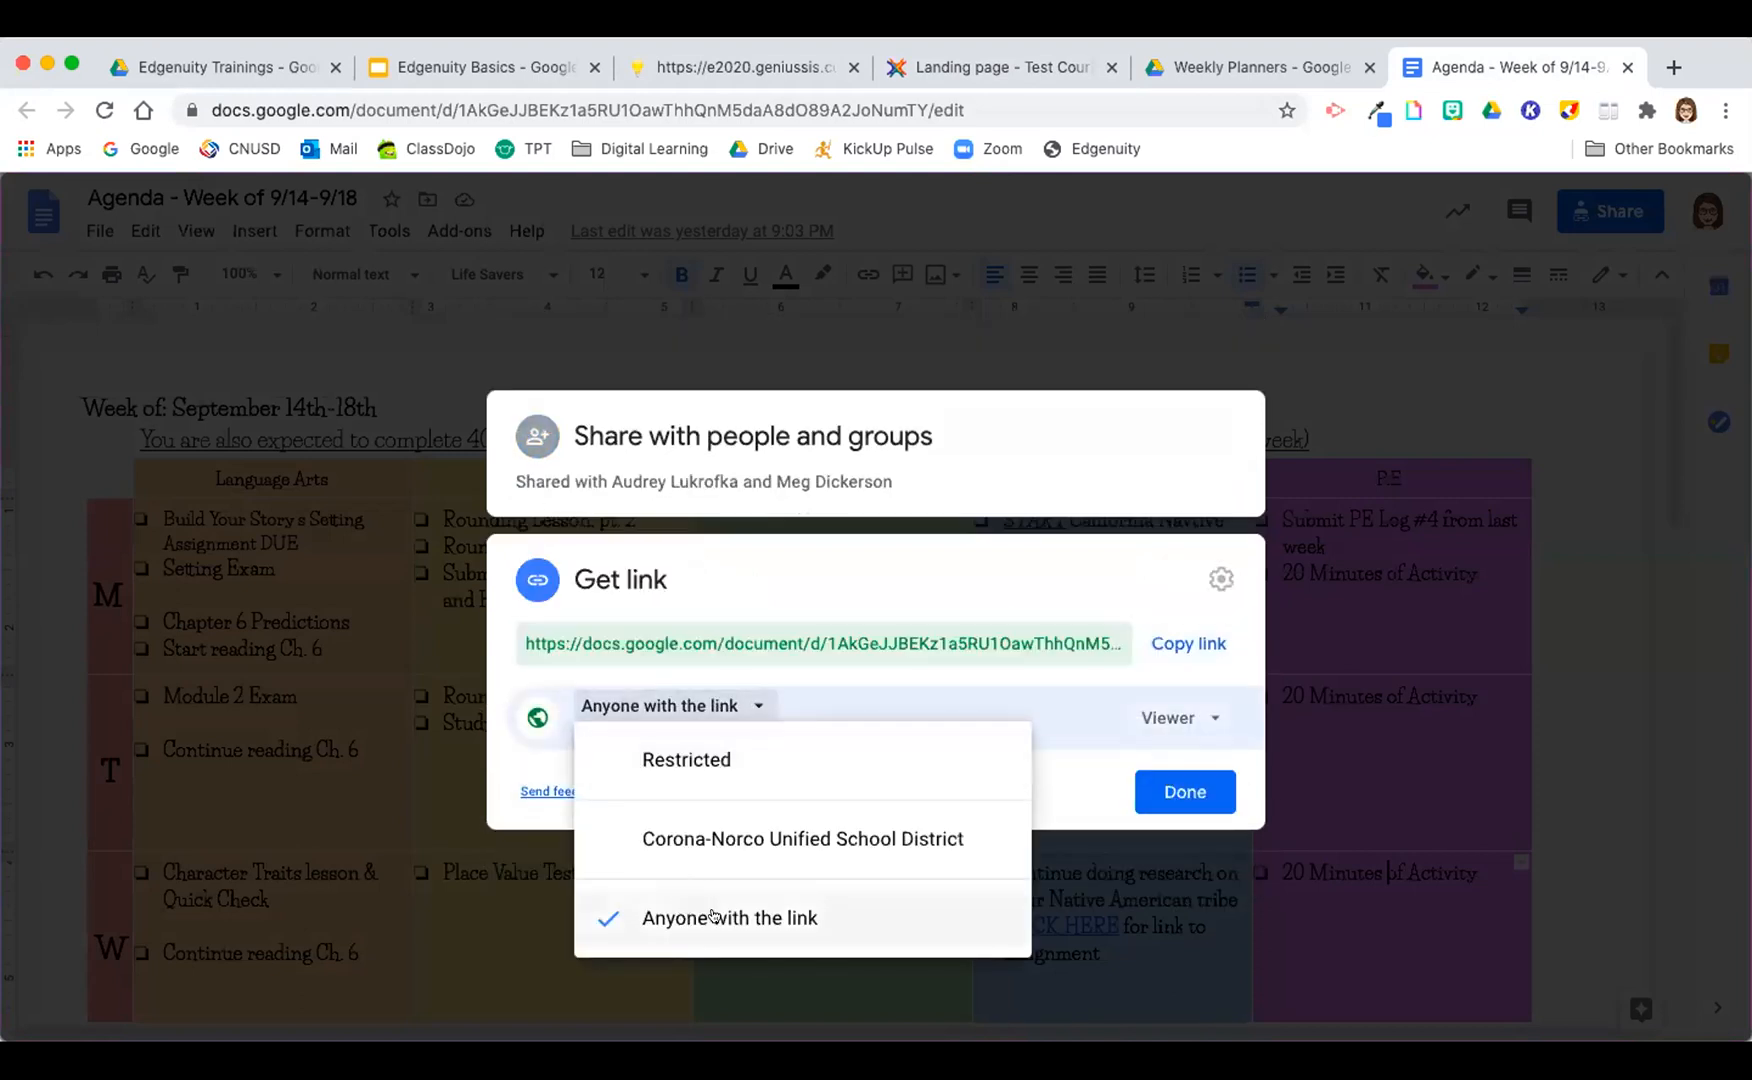
left_click(684, 762)
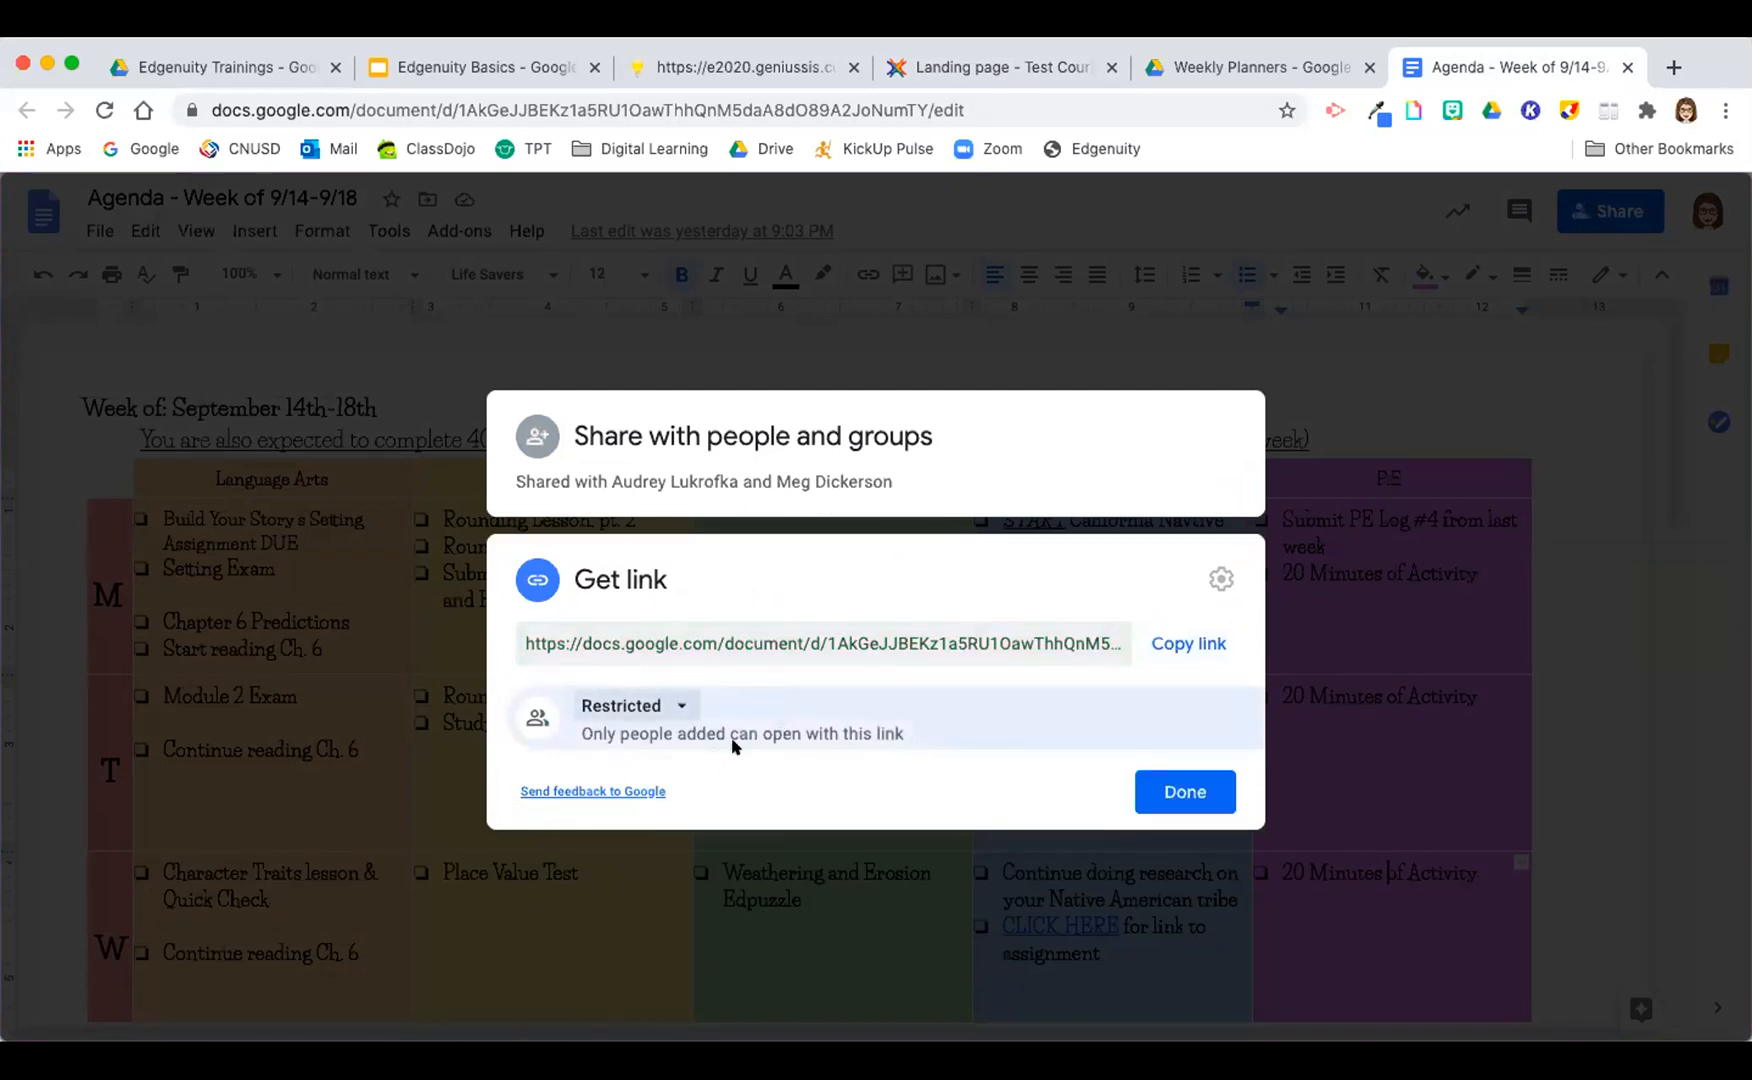
left_click(678, 701)
left_click(678, 701)
left_click(674, 708)
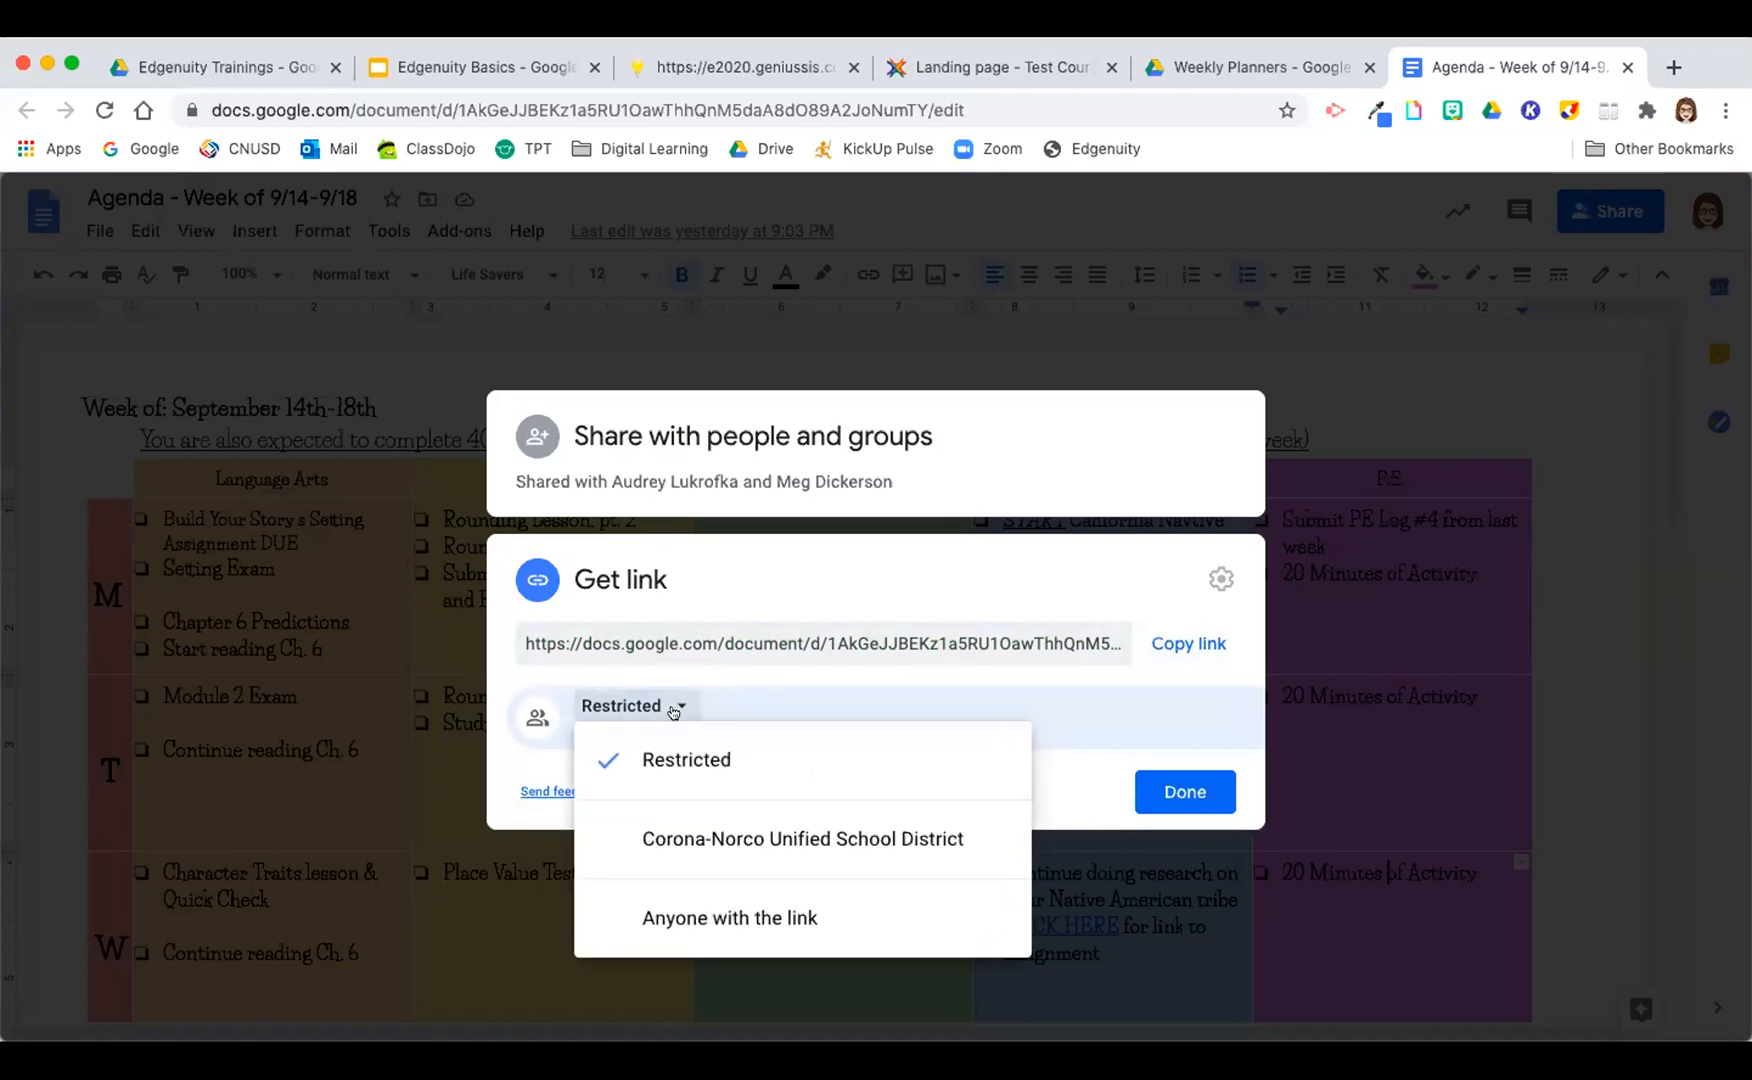
left_click(732, 920)
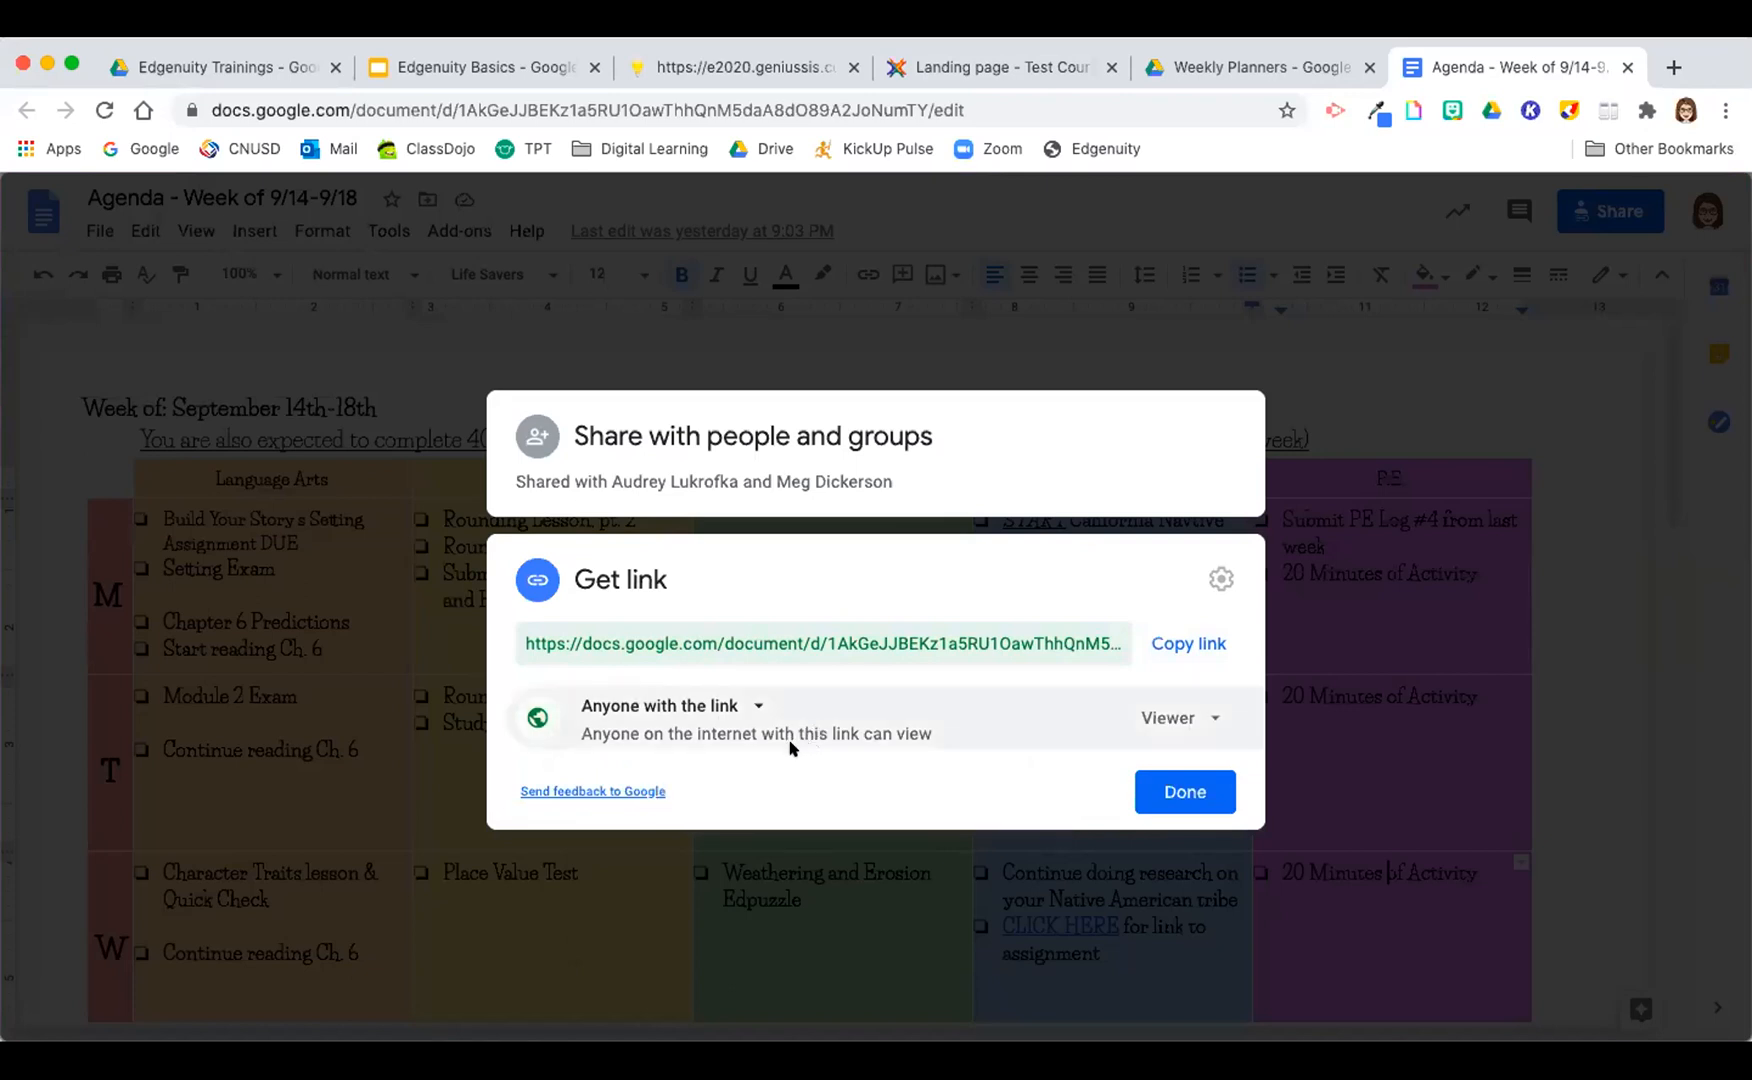
Step: Review the agenda's access and role options, keep Anyone with the link as Viewer, and copy the sharing link
left_click(745, 706)
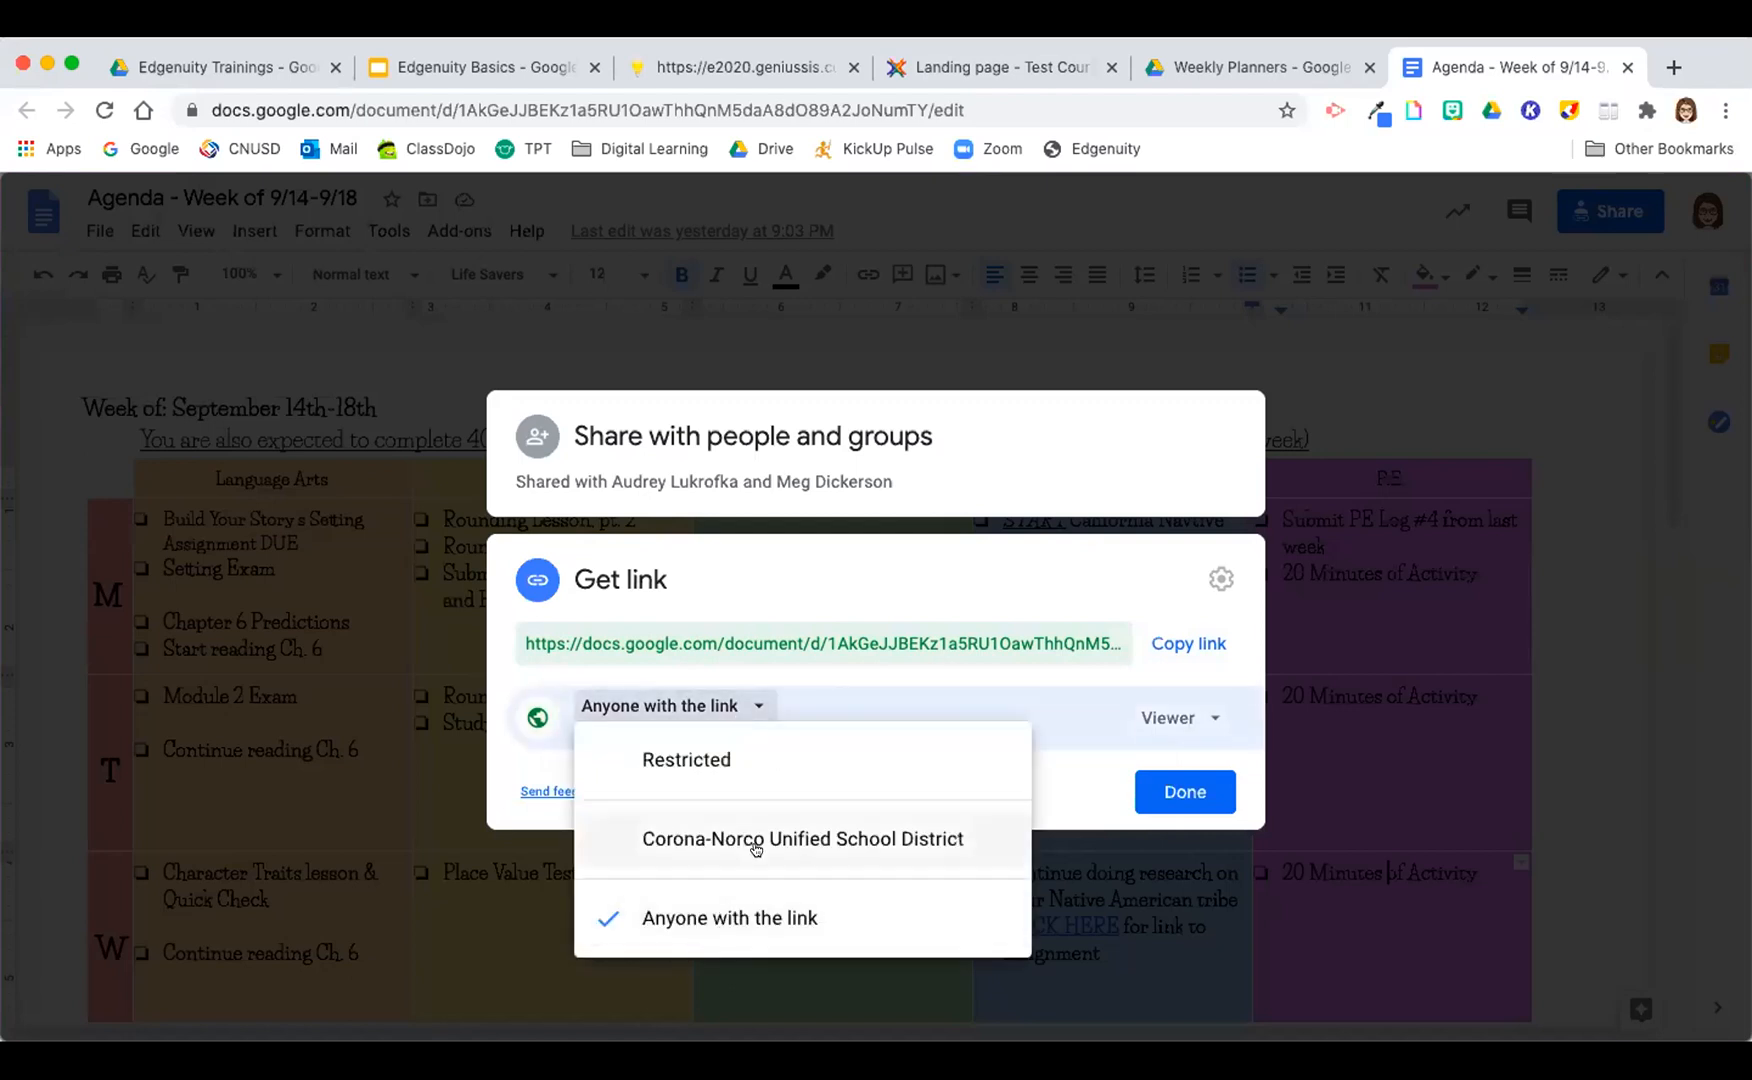
left_click(925, 696)
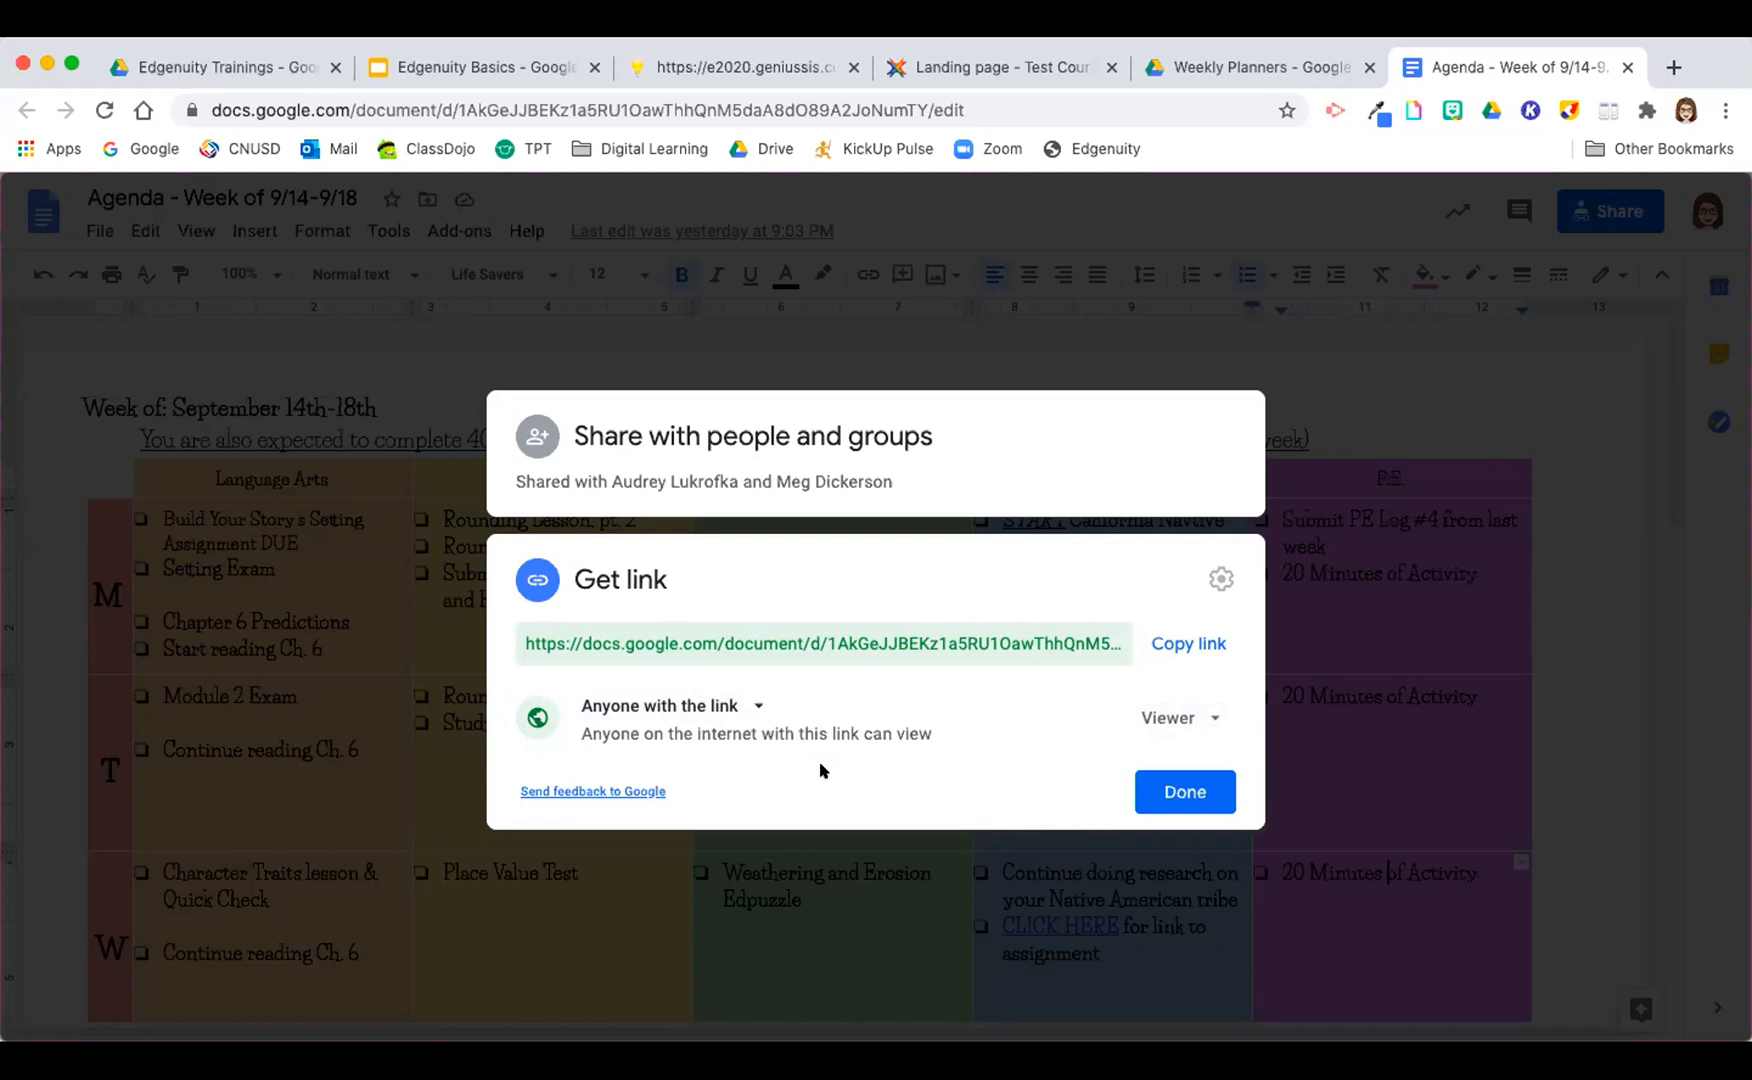
left_click(755, 708)
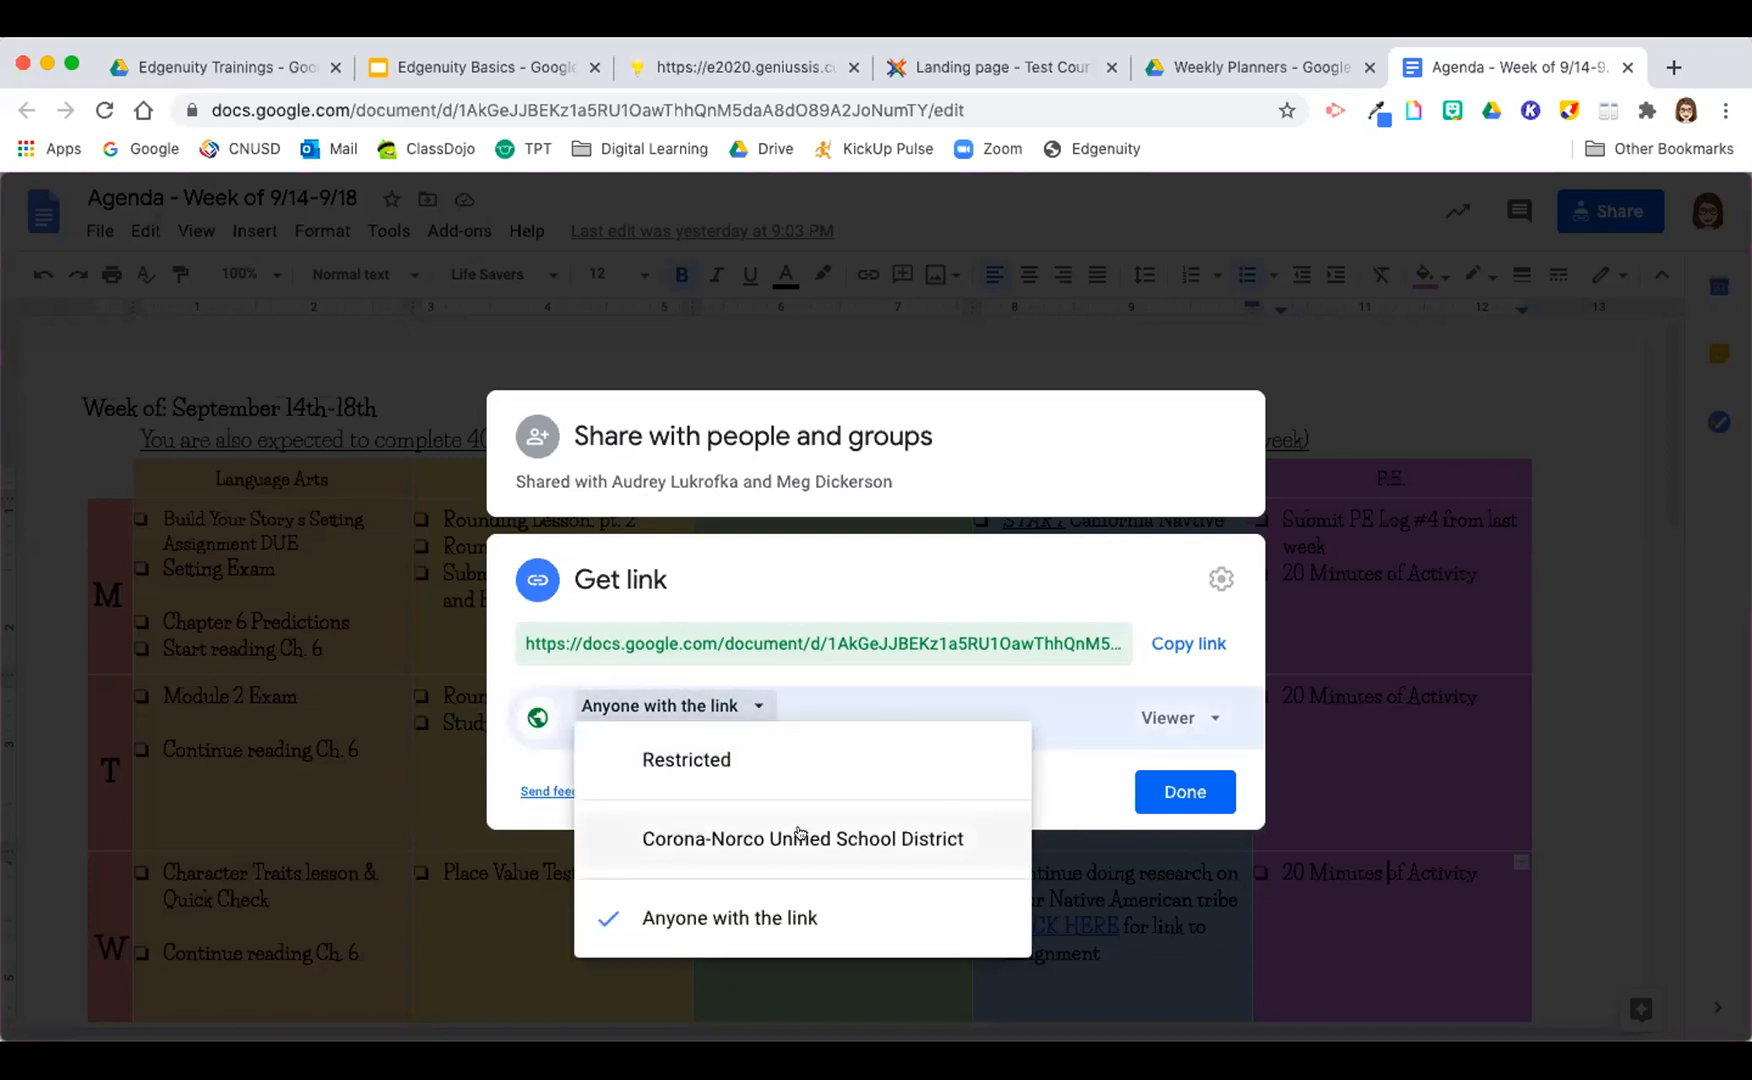
left_click(662, 918)
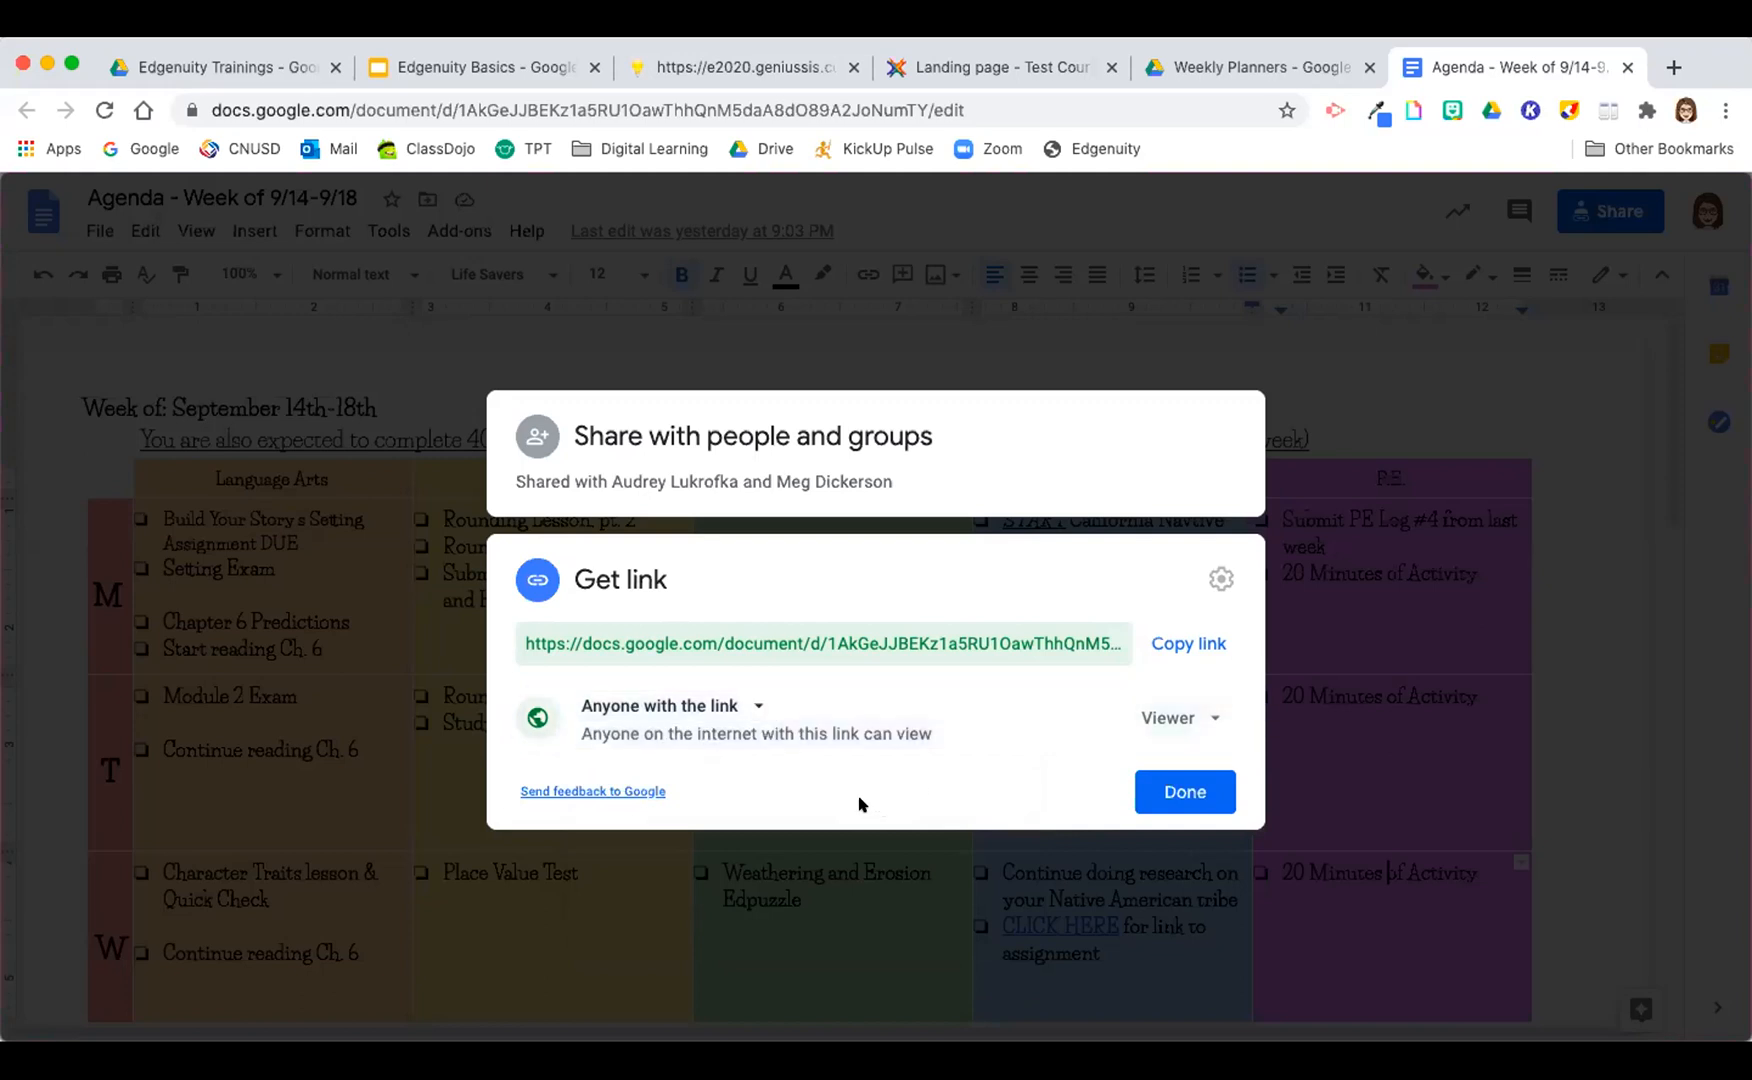
left_click(1188, 716)
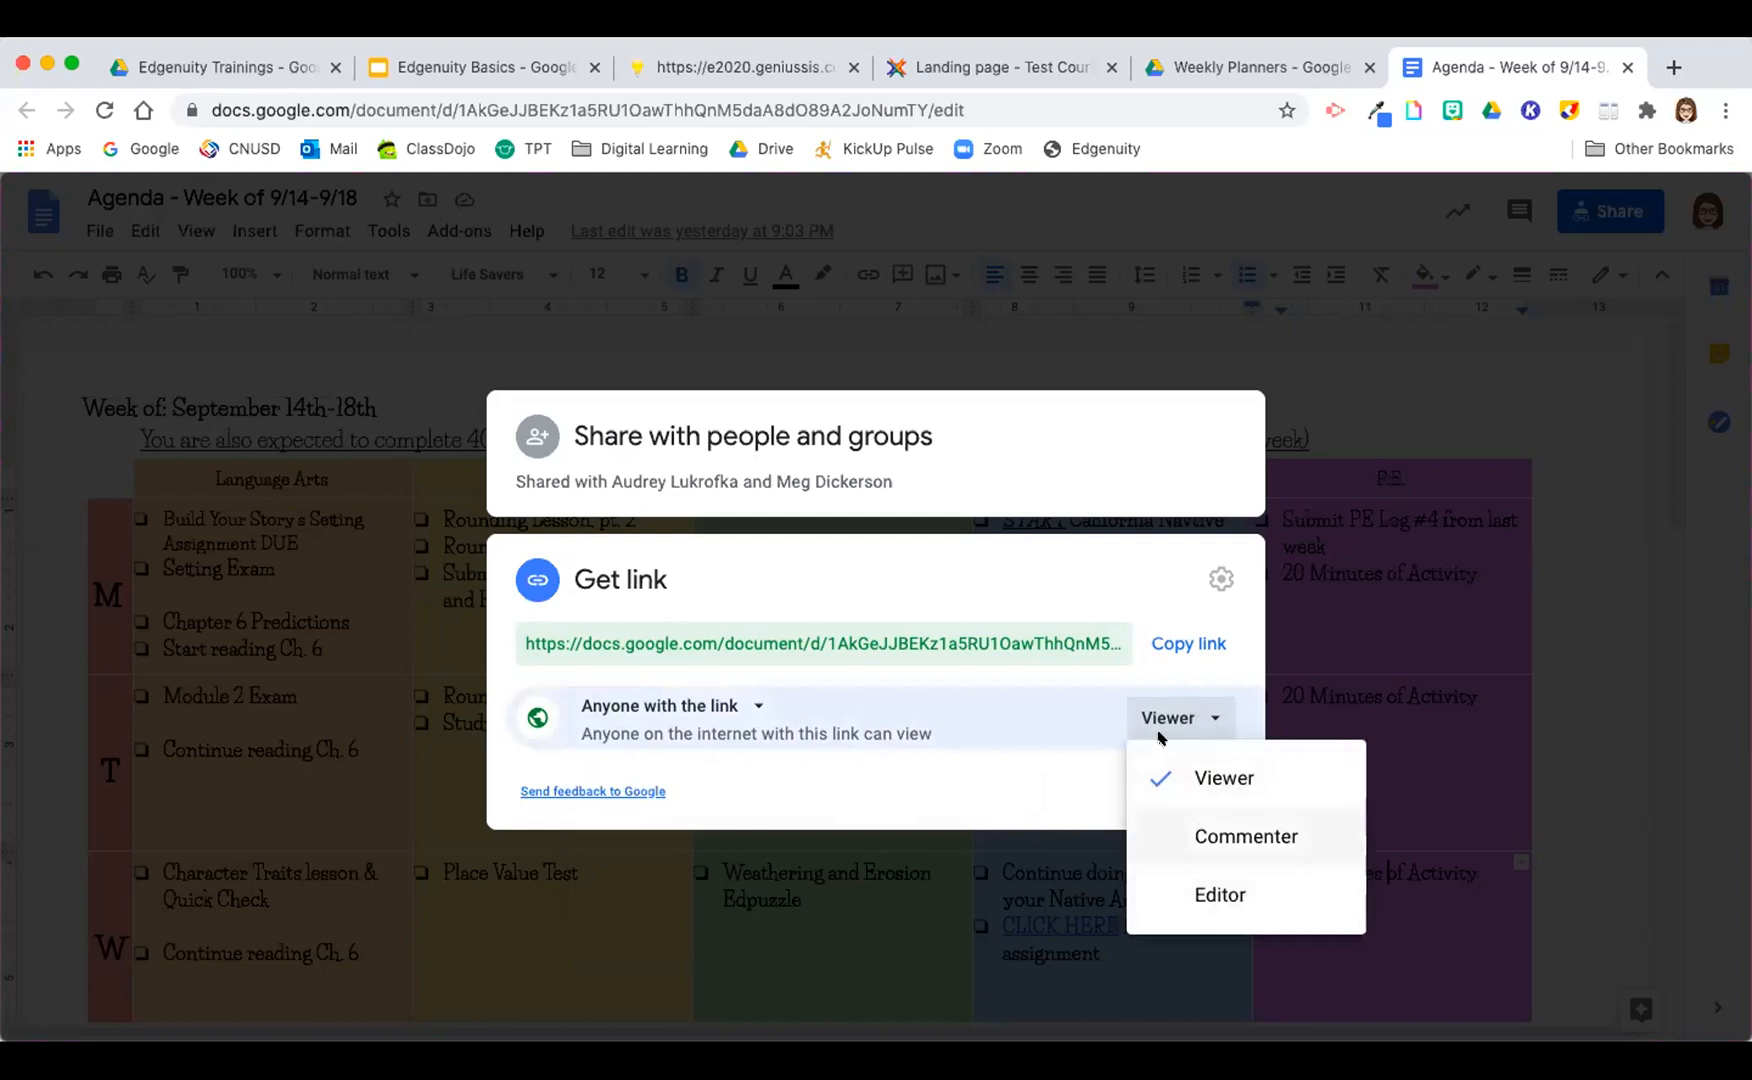
left_click(1170, 778)
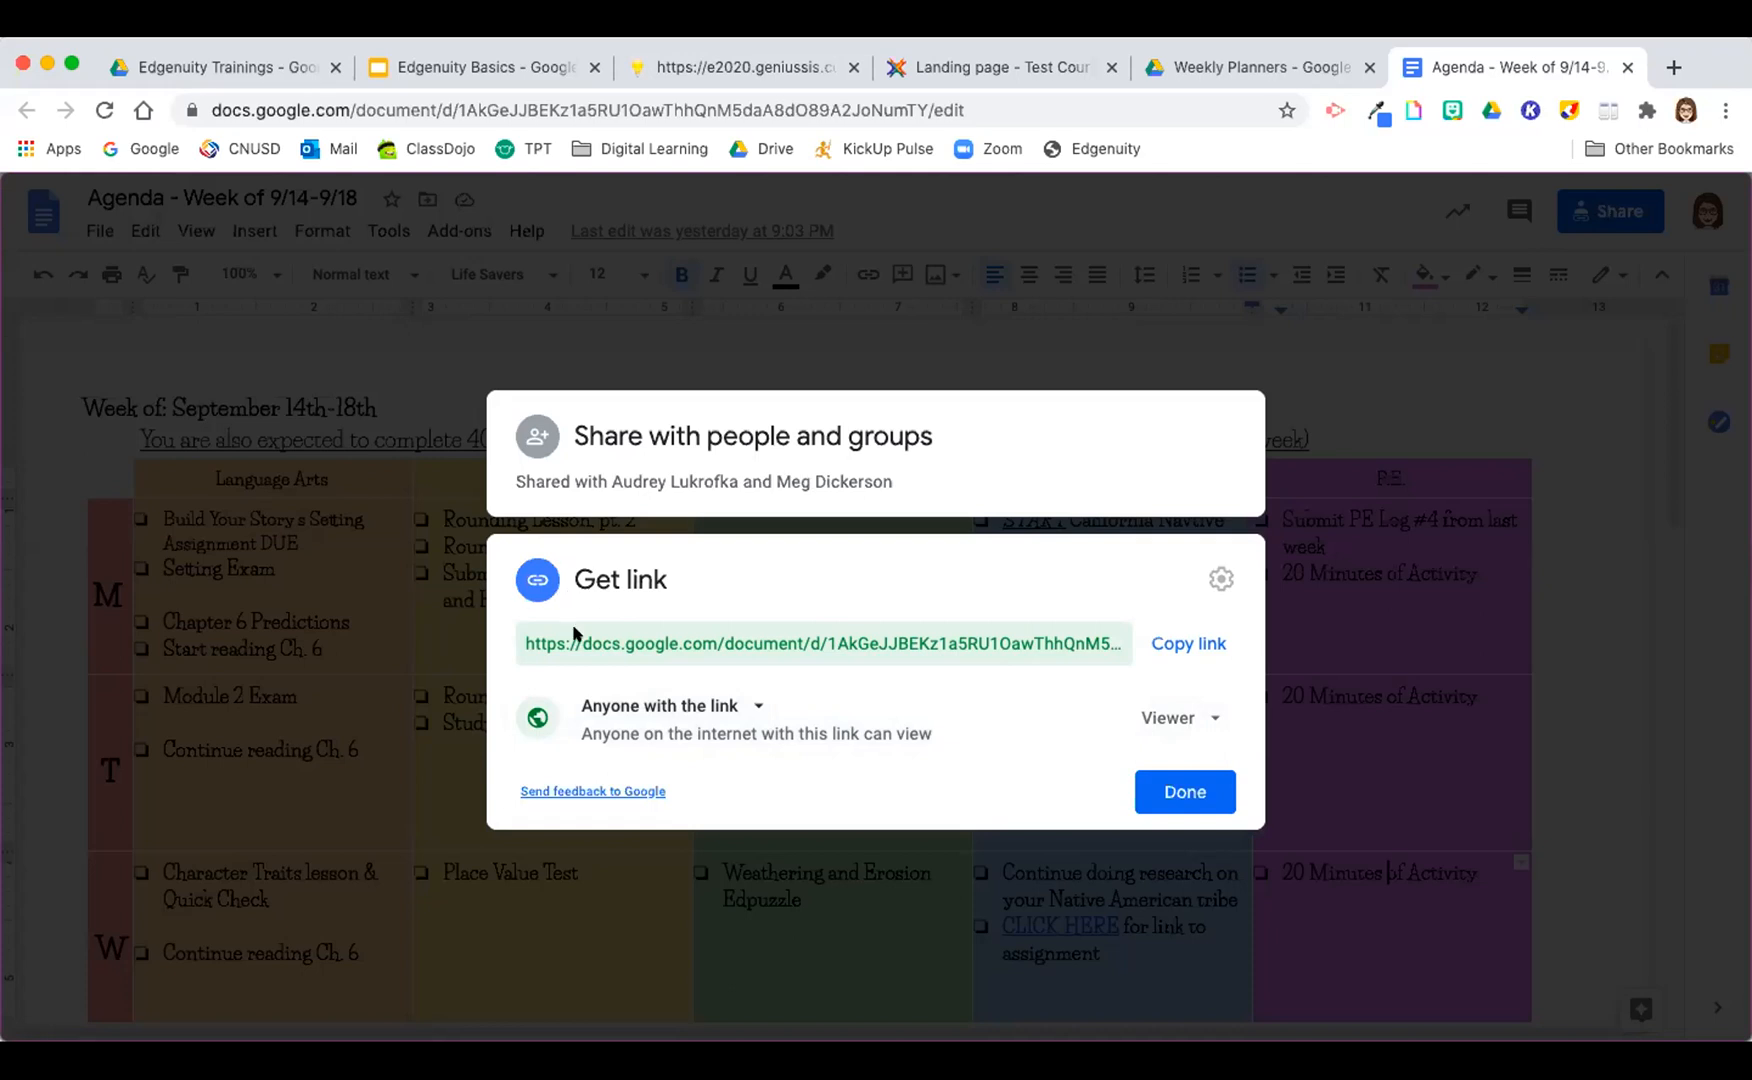
left_click(645, 707)
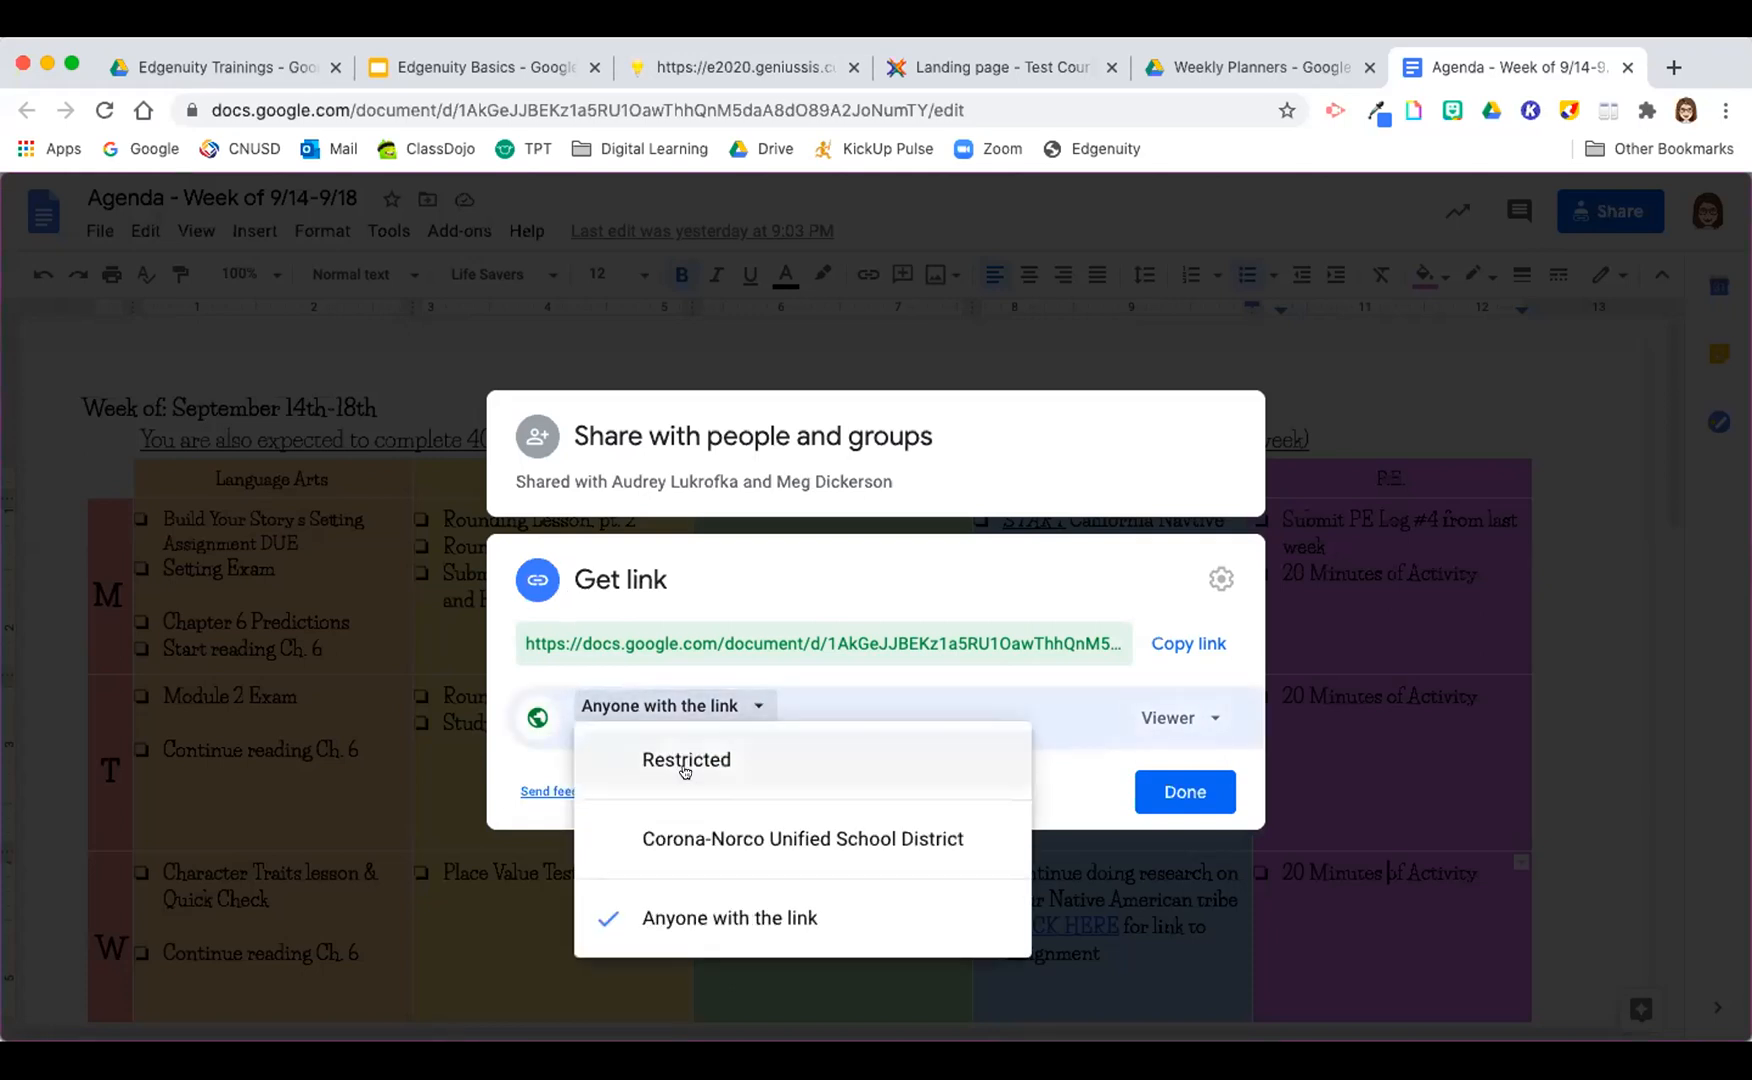
left_click(705, 922)
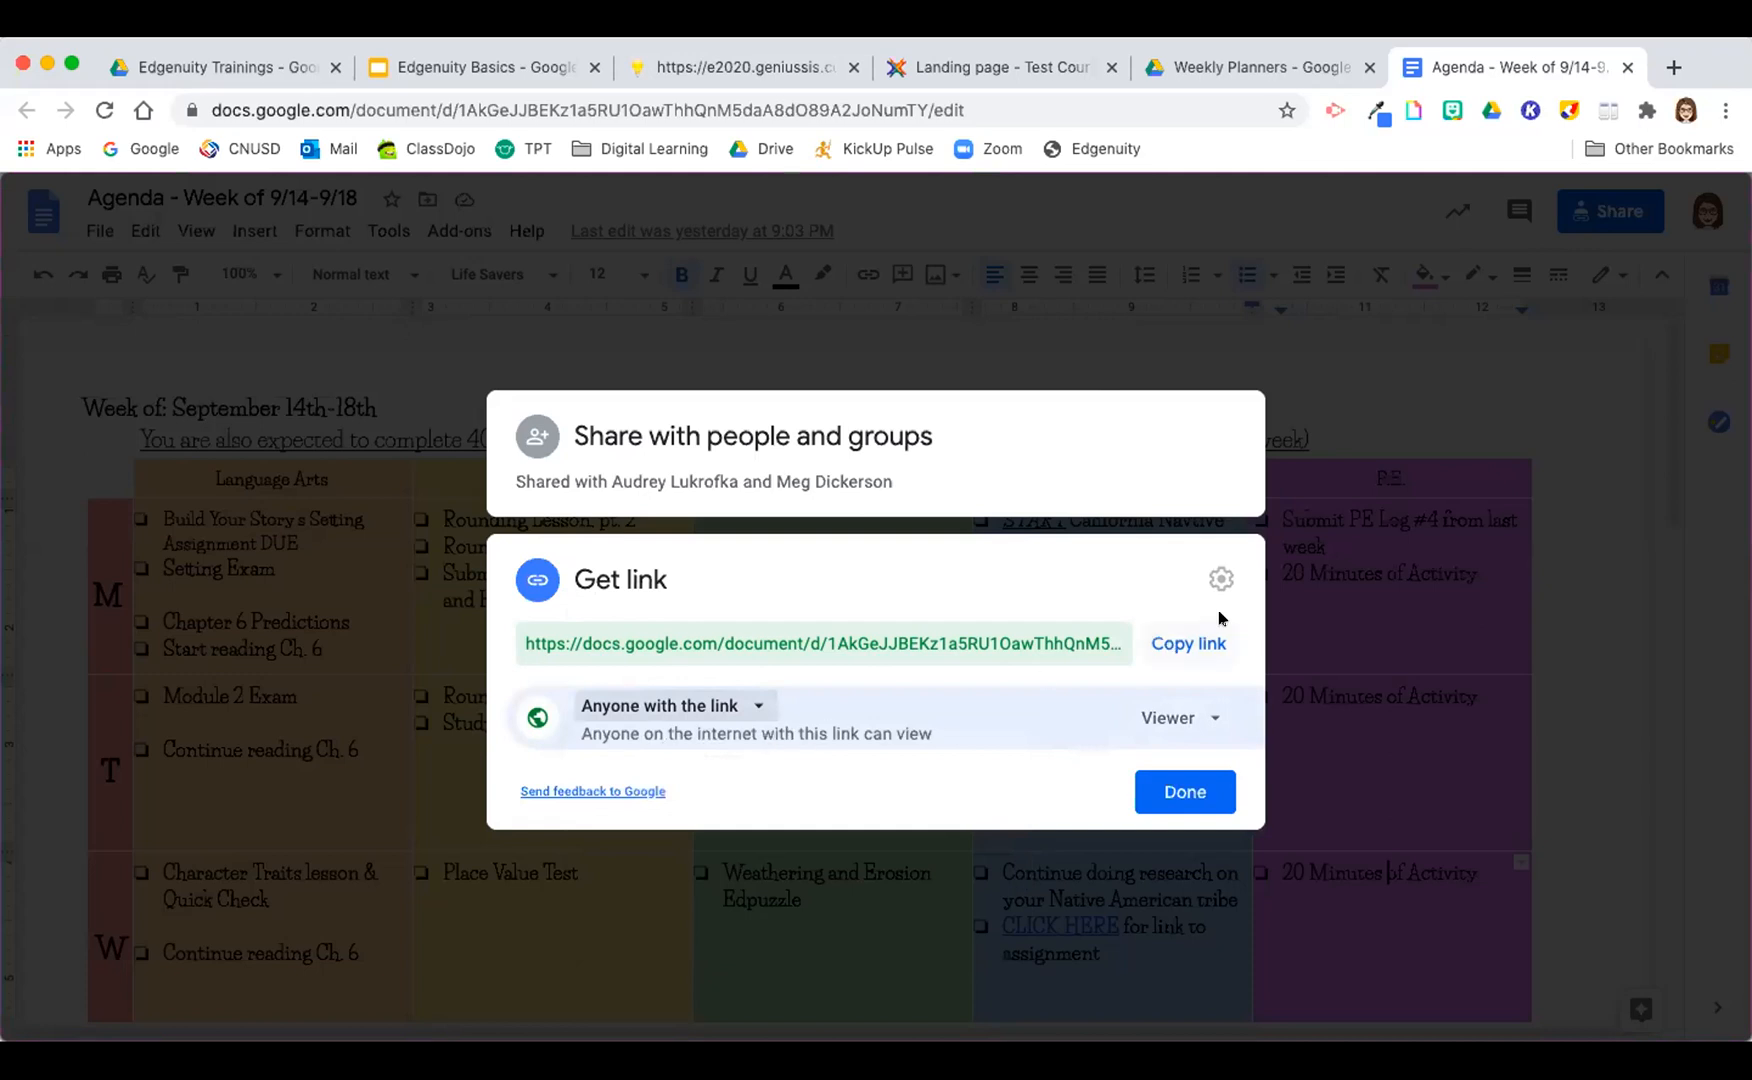
left_click(1186, 641)
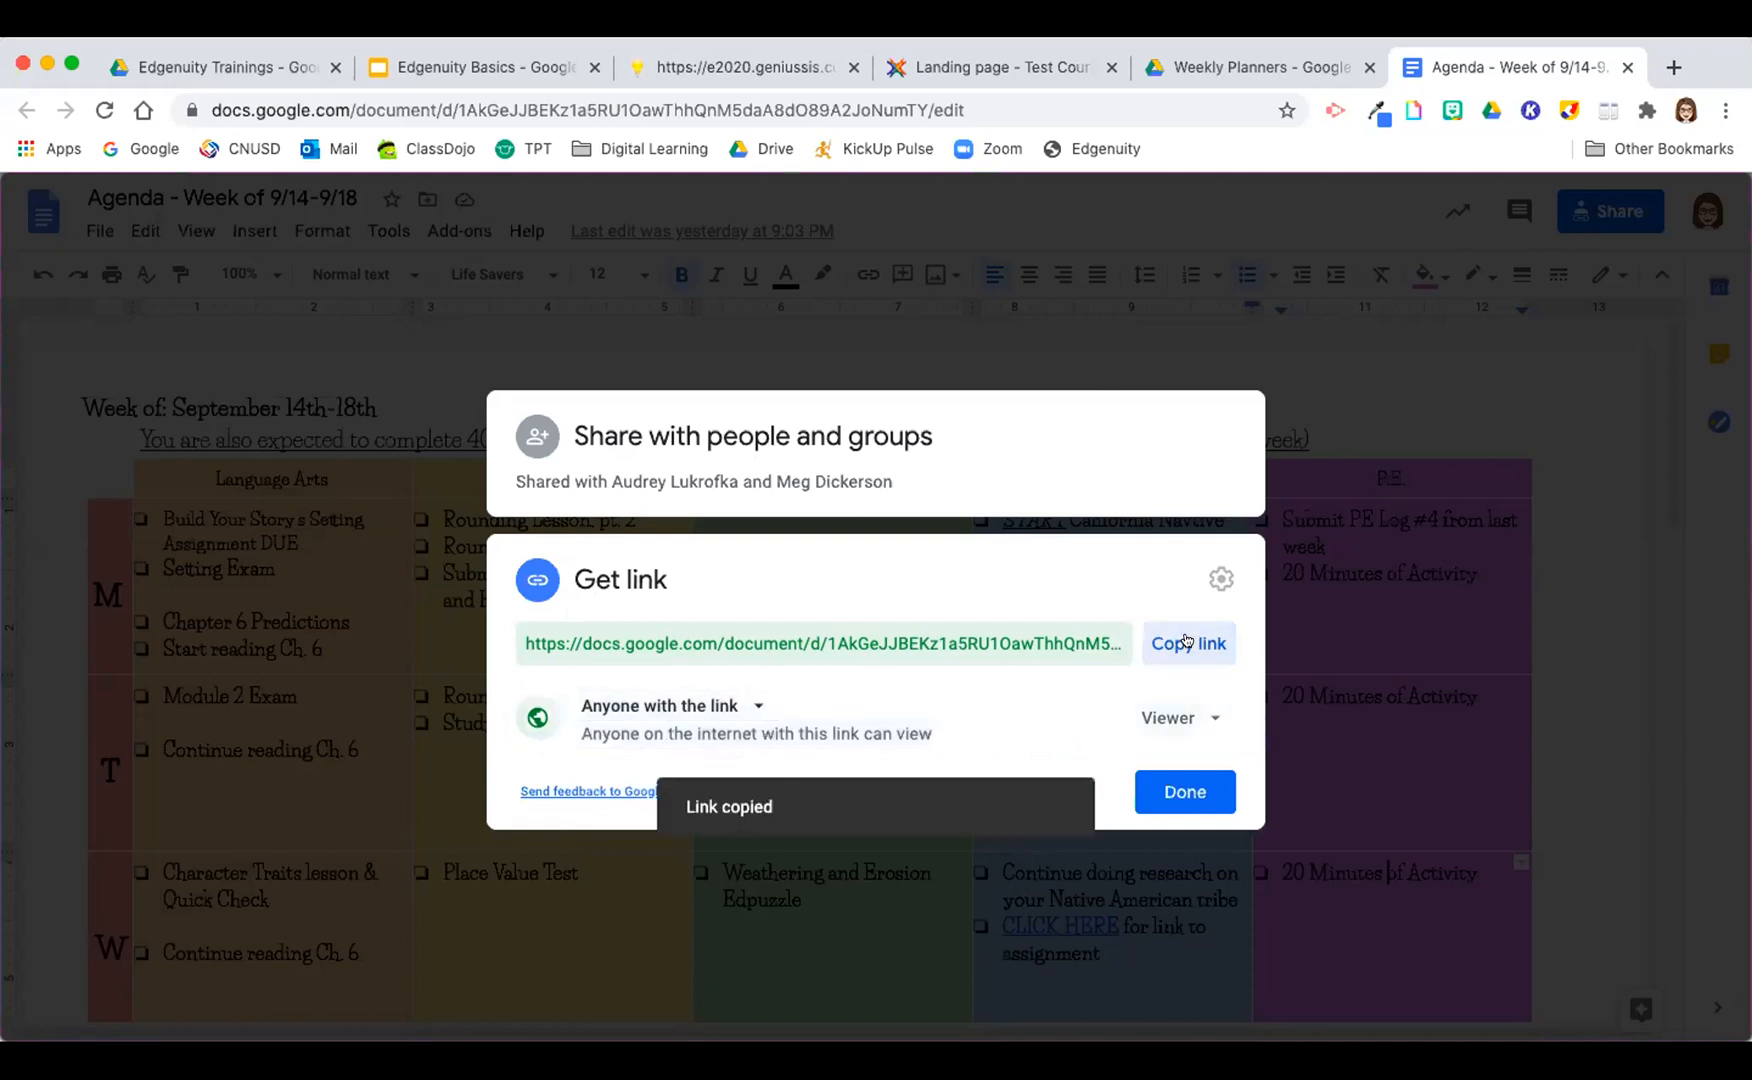
Step: Start a new link on the Test Course landing page and paste the agenda's sharing link as its URL
left_click(1008, 70)
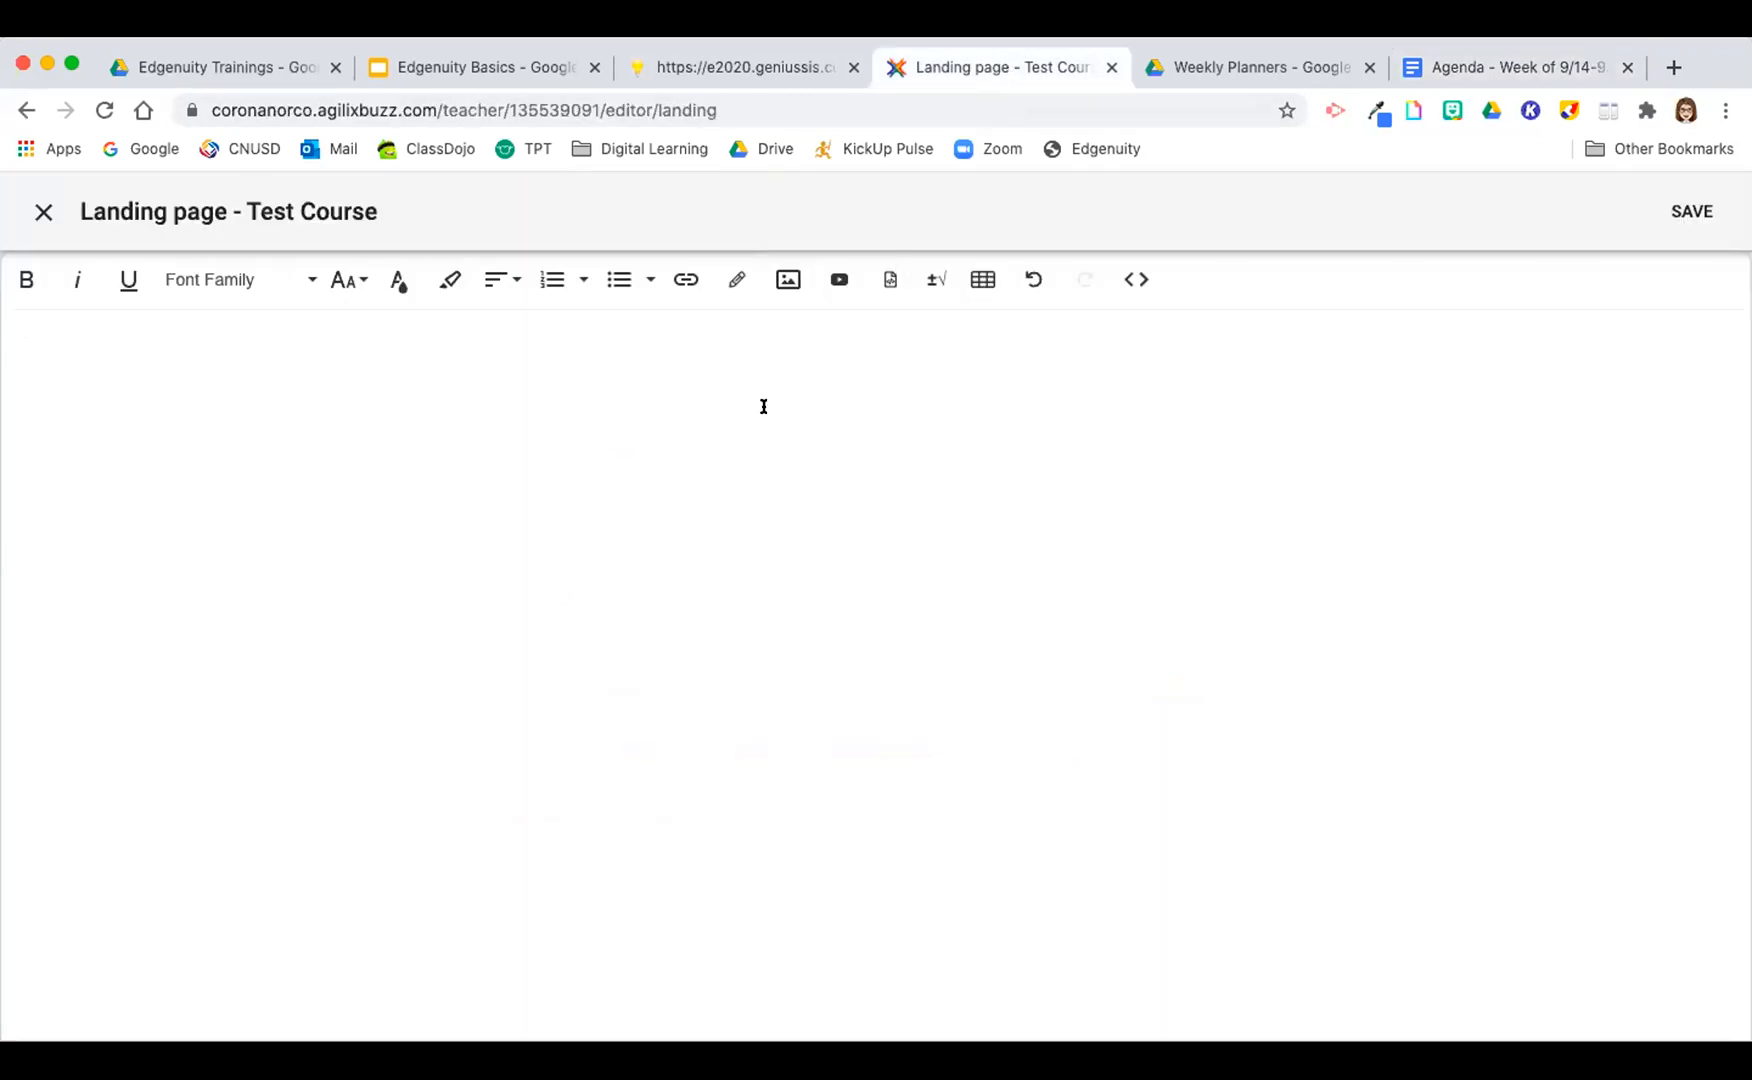
left_click(678, 287)
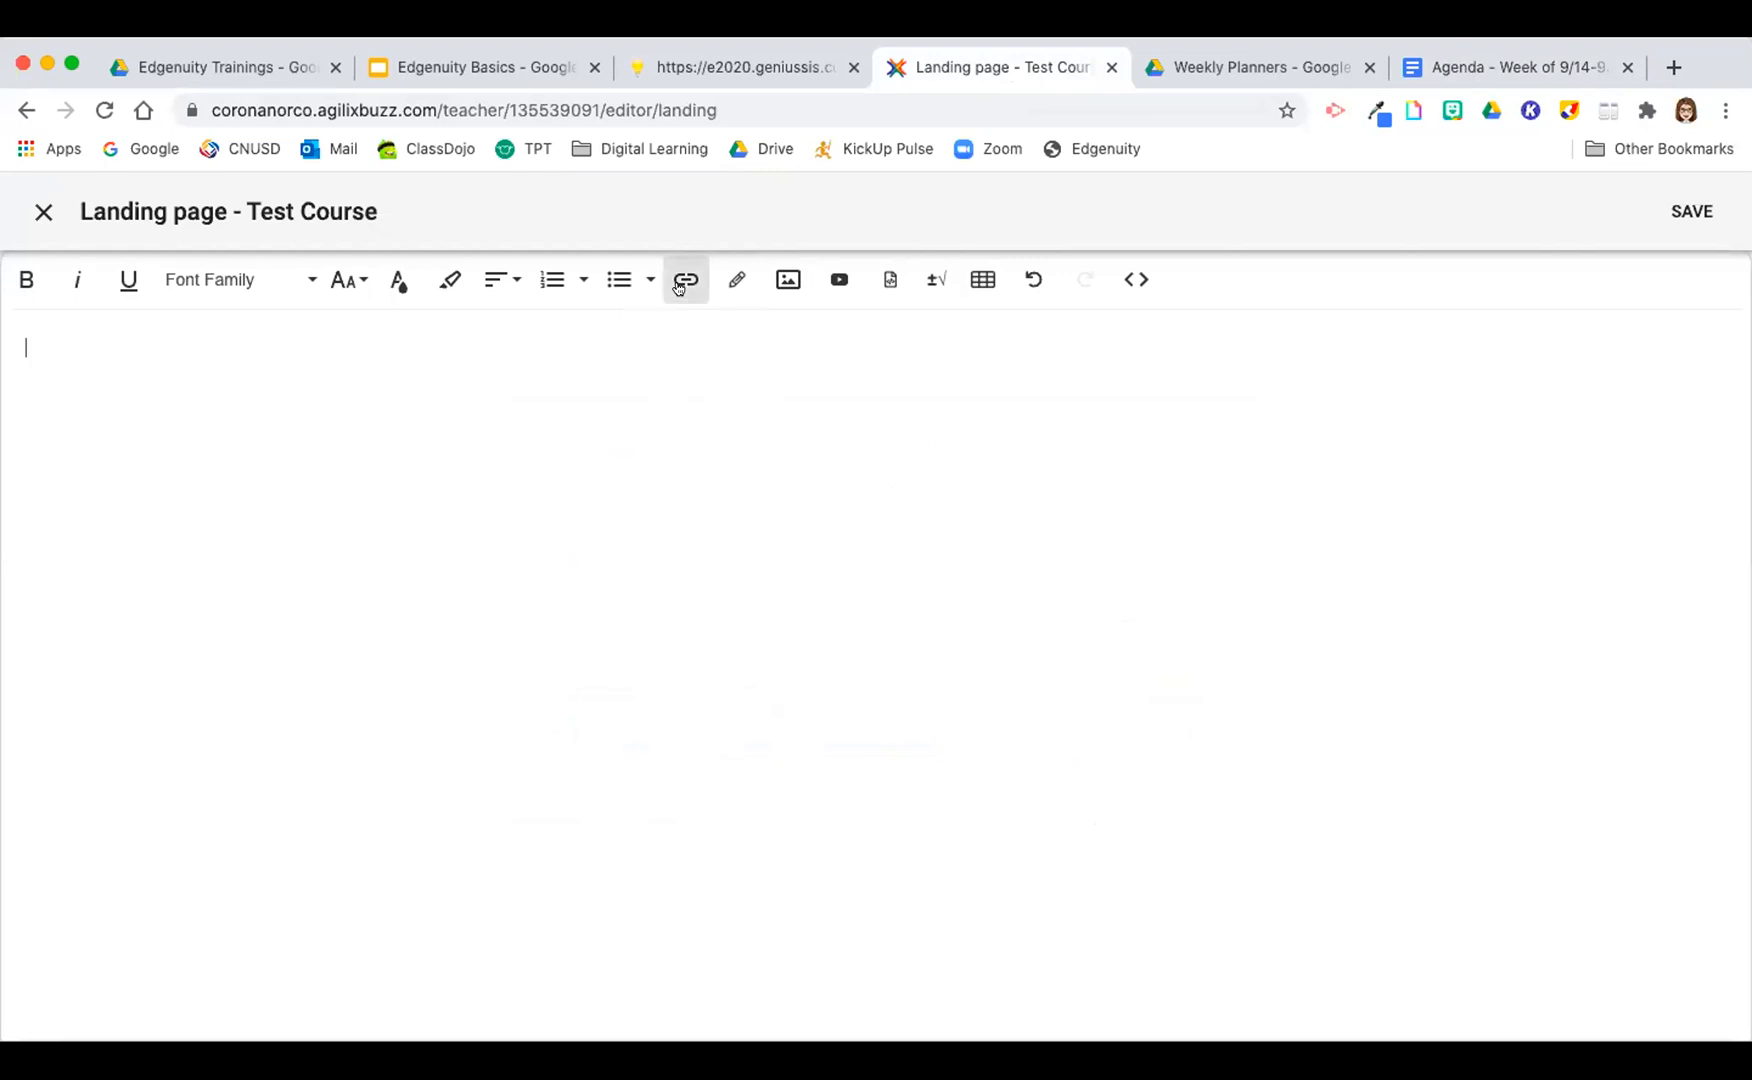
left_click(725, 423)
key("super+v")
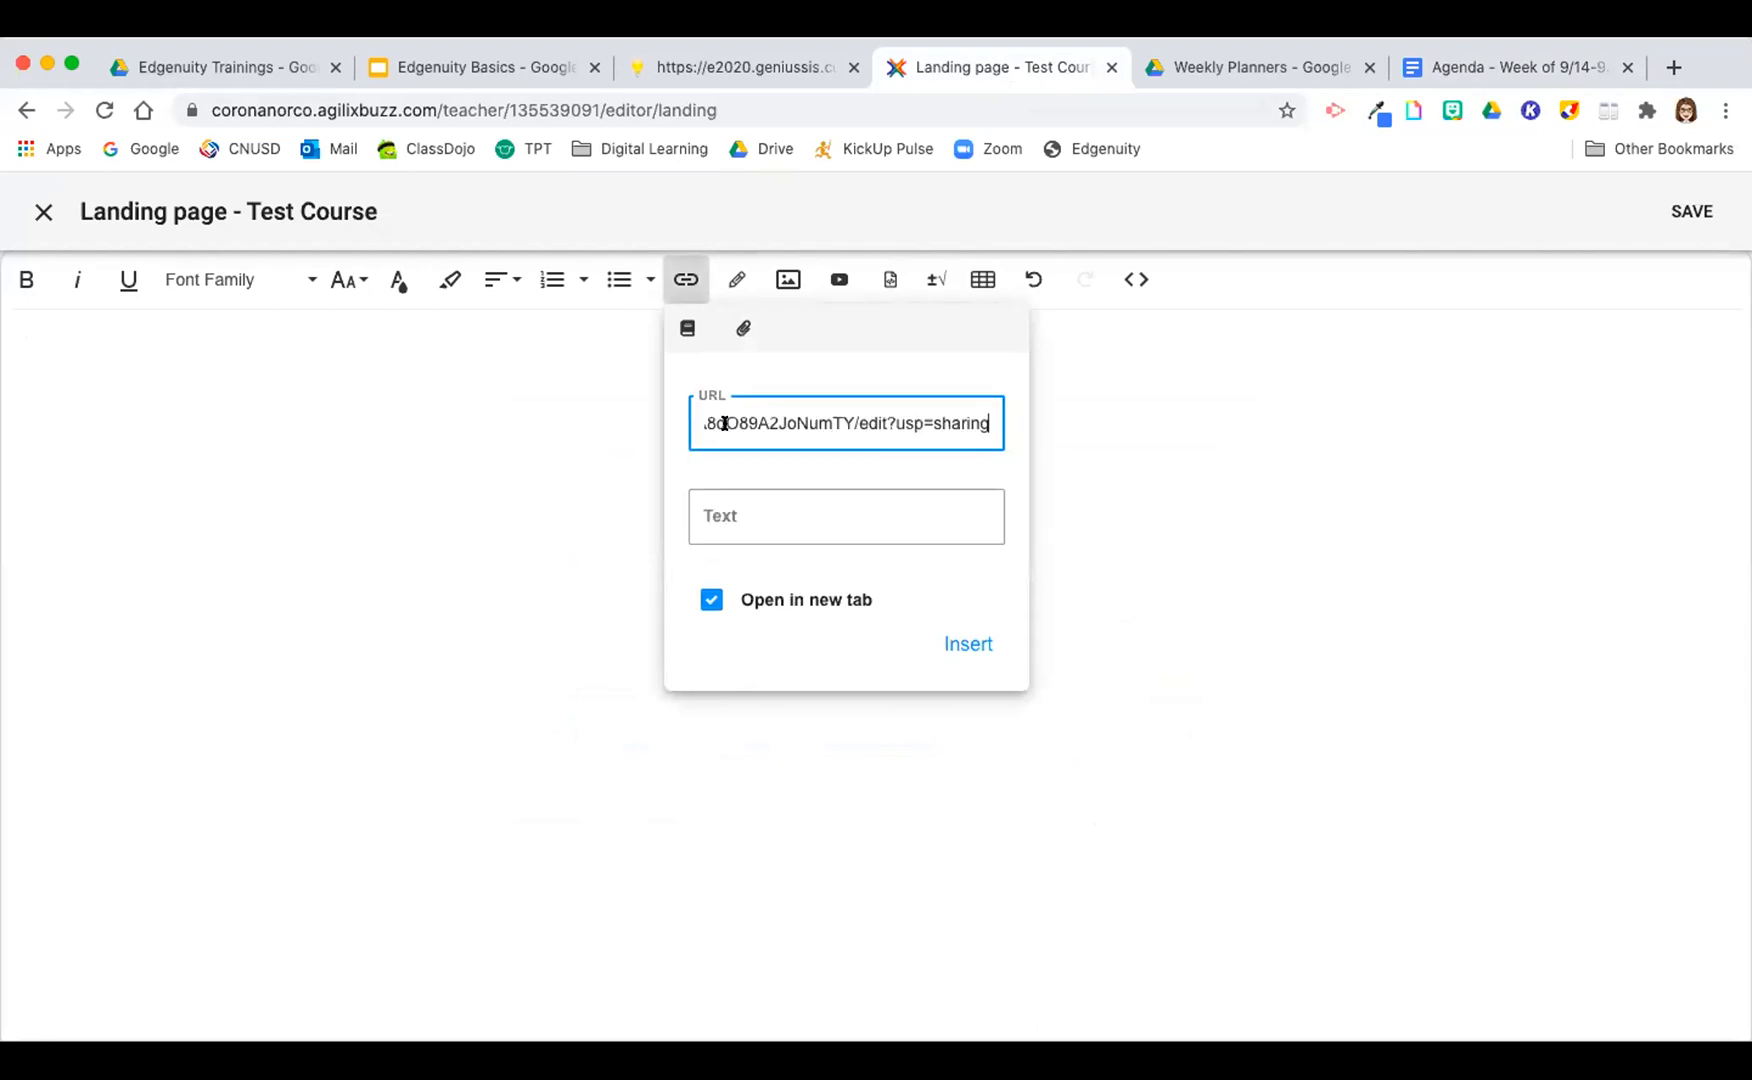
left_click(766, 476)
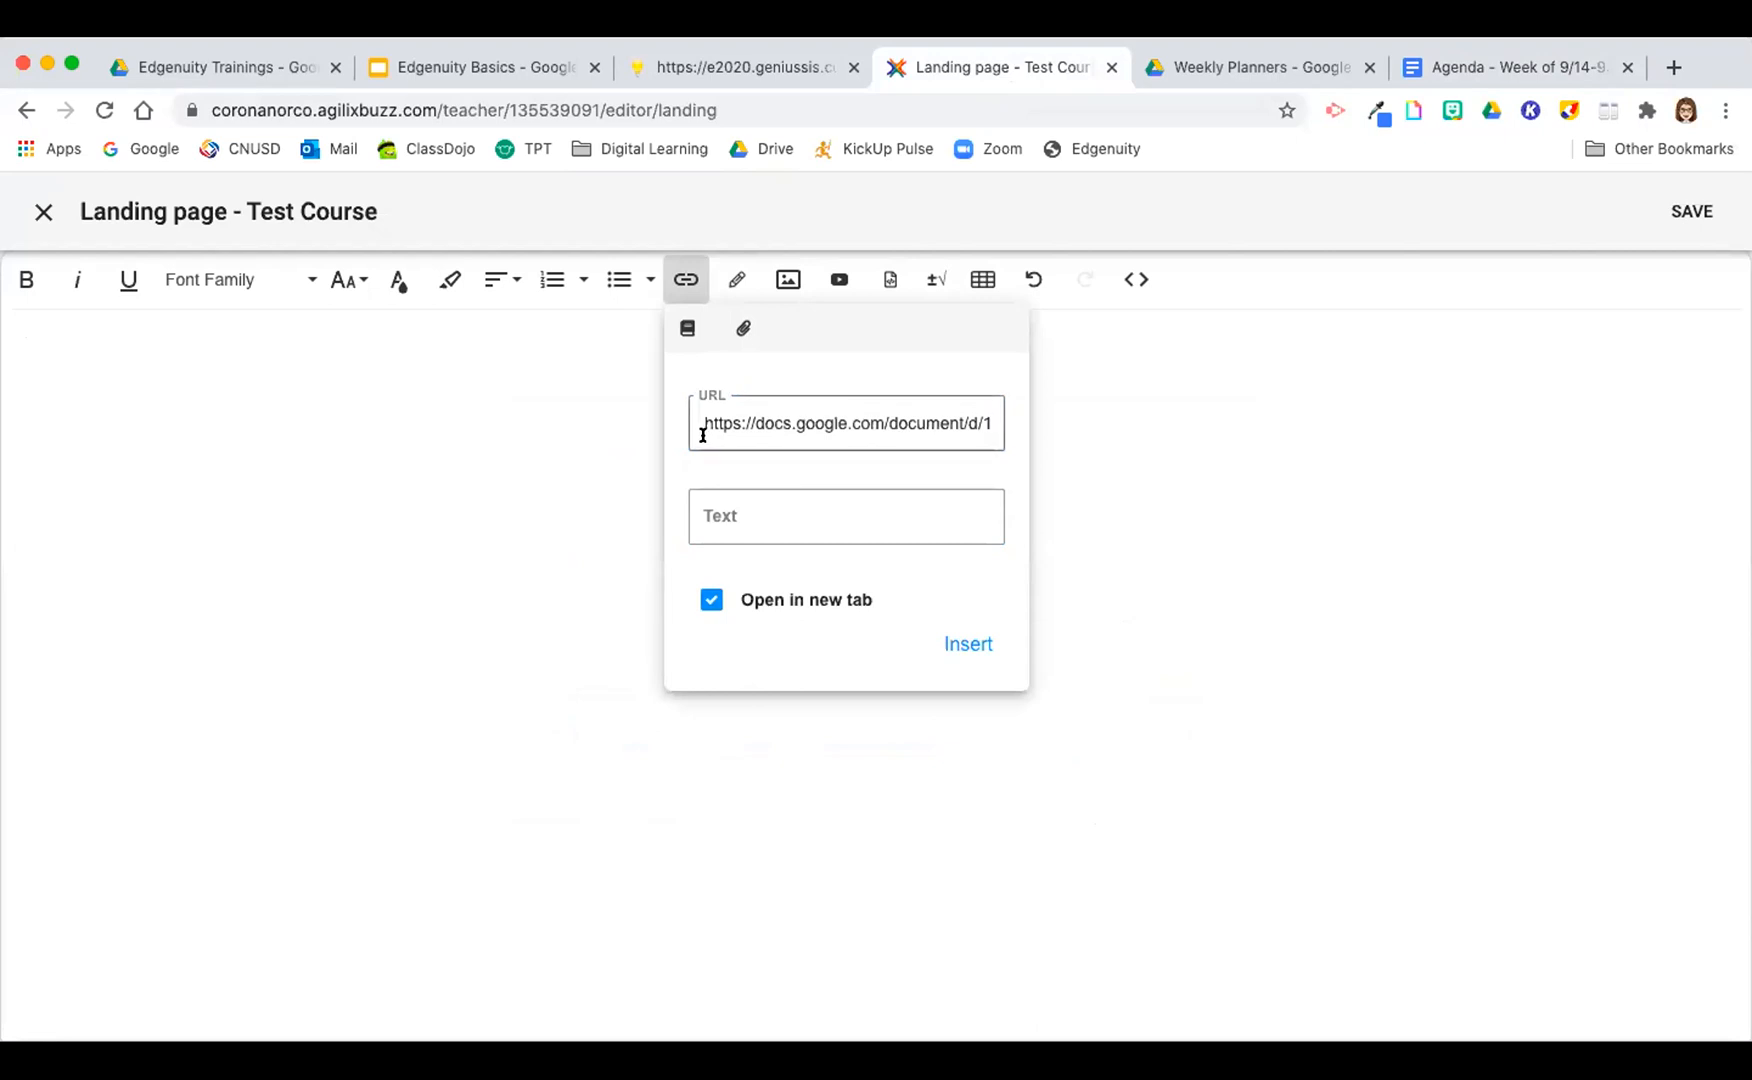
left_click_drag(696, 422, 1080, 381)
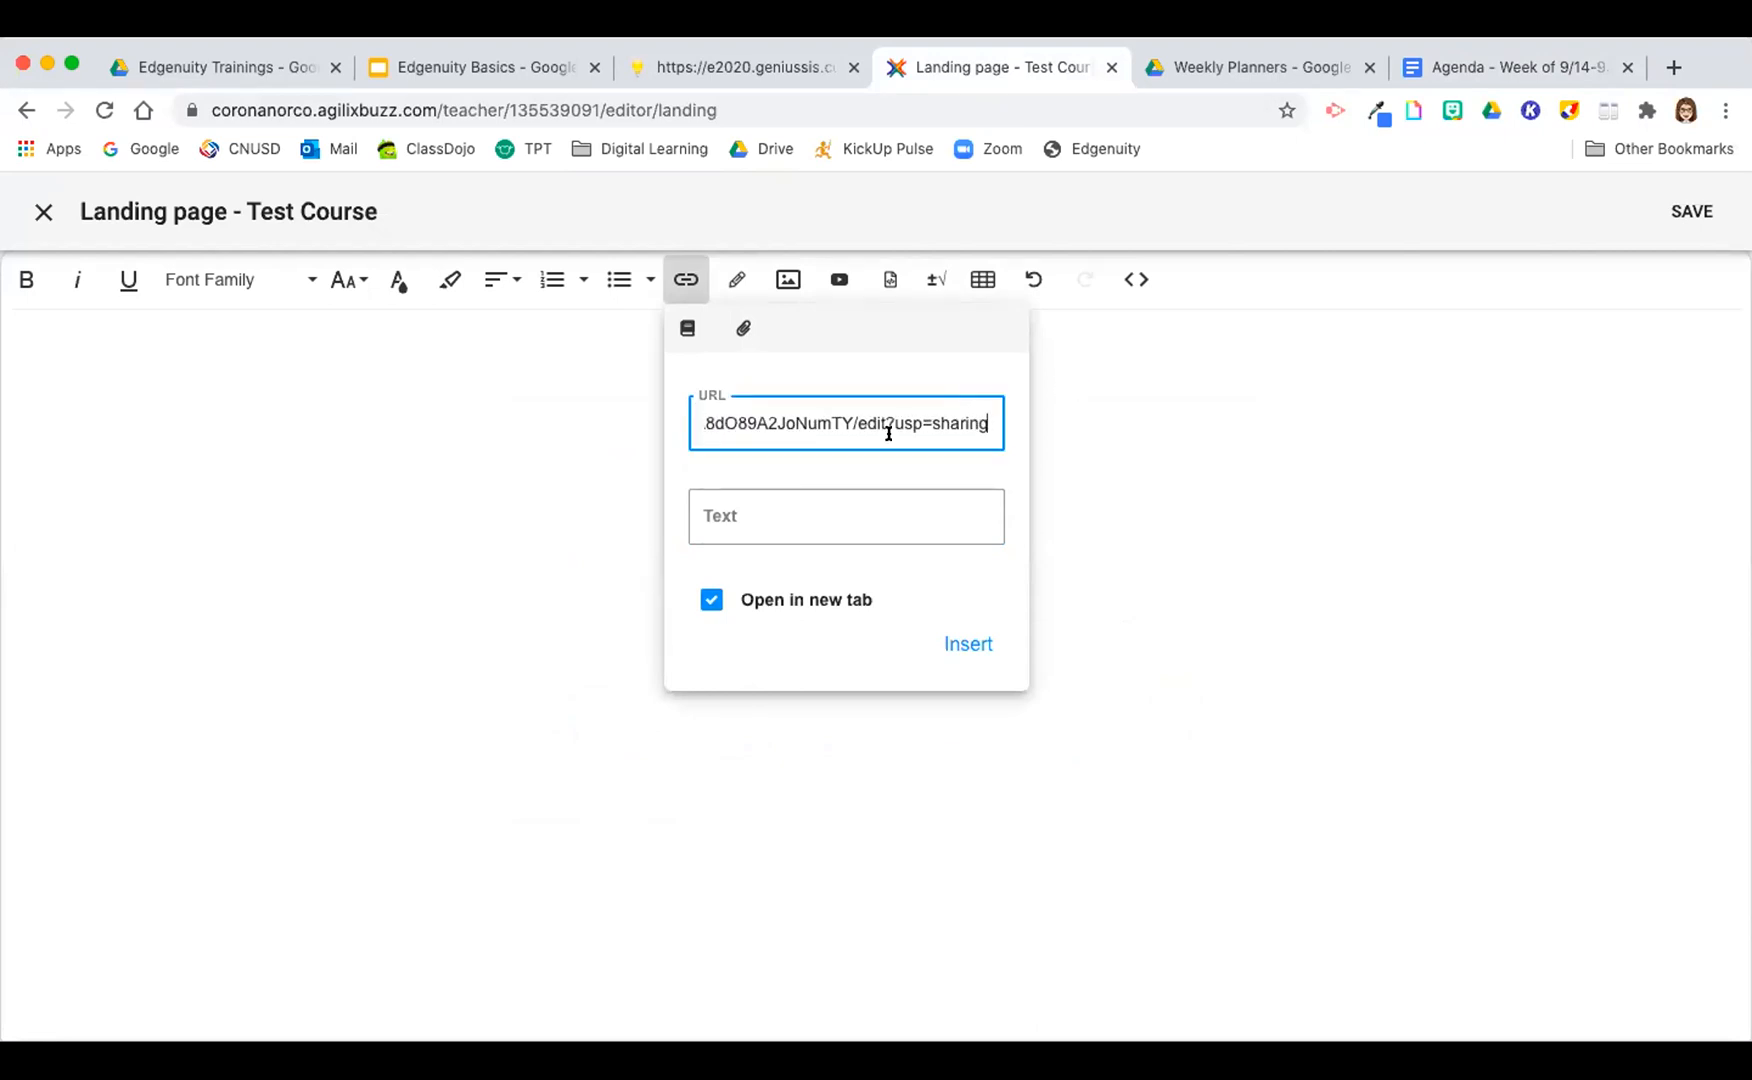
Step: Set the link's display text to "CLICK HERE FOR WEEKLY PLANNER" and insert the link into the landing page
left_click(766, 512)
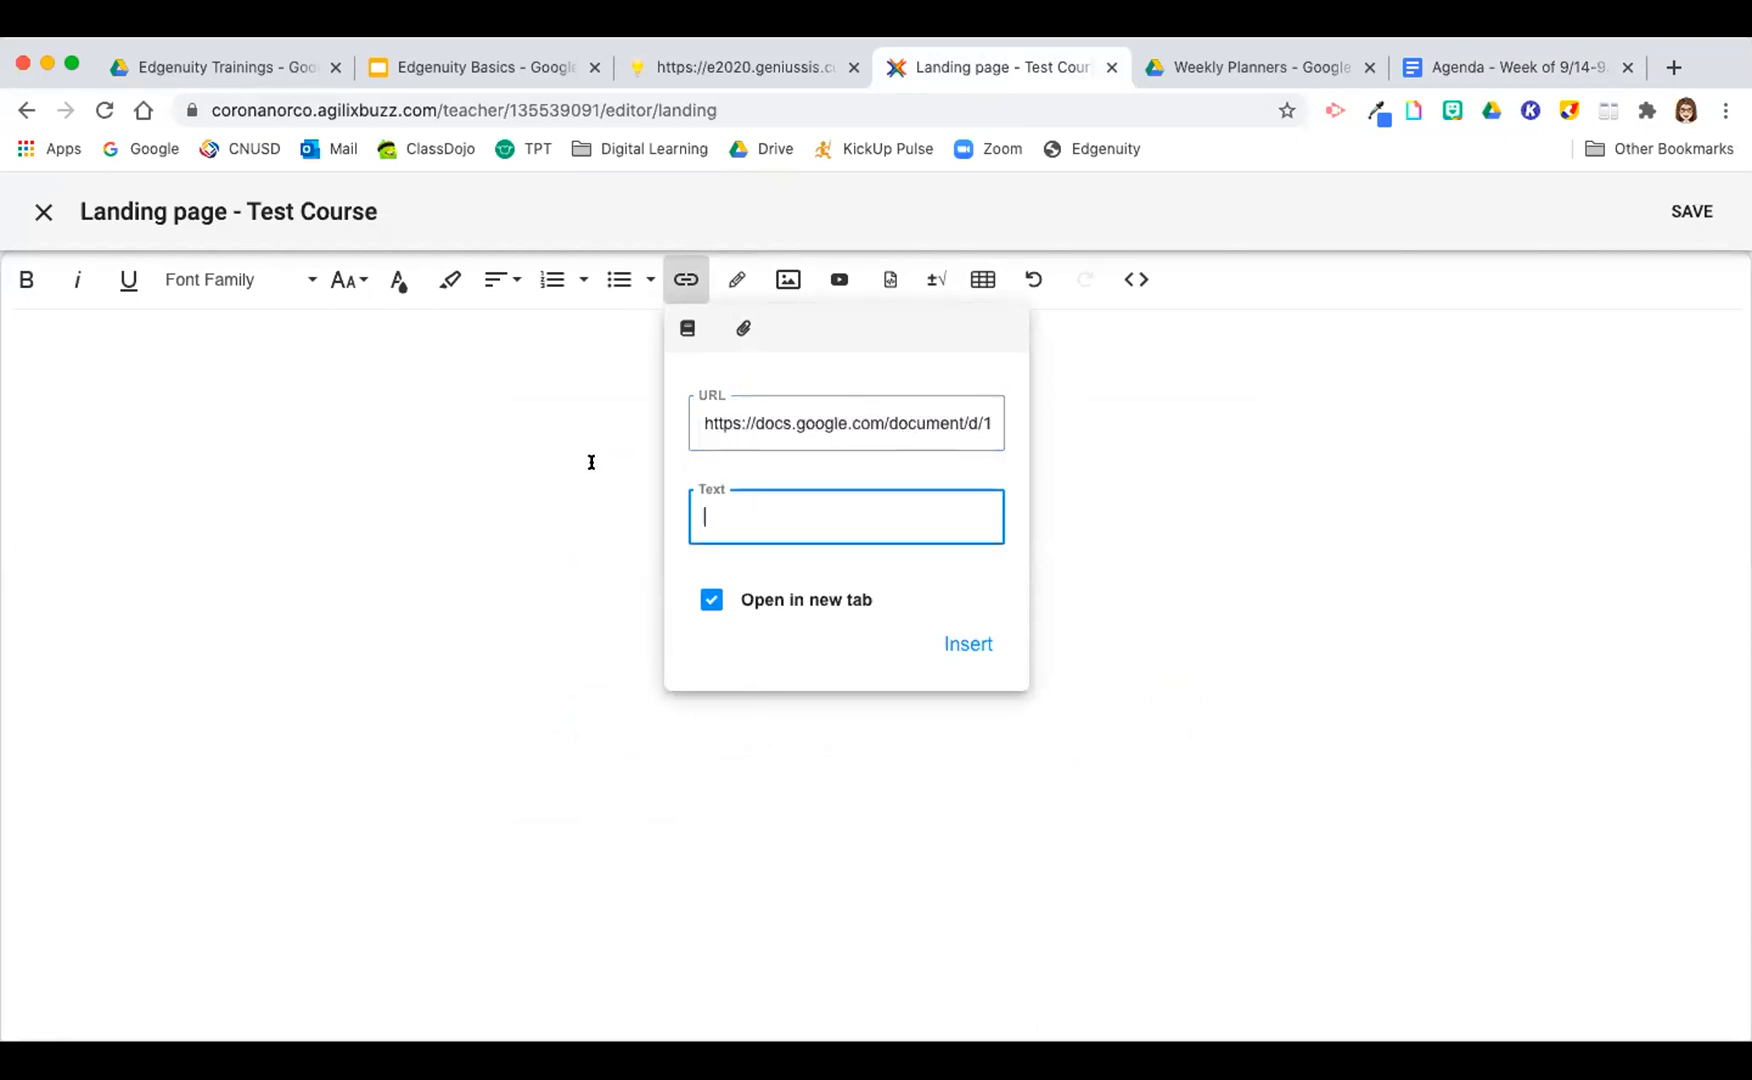
type("CL")
type("ICK HERE FOR ")
type("WEEKLY PLANNER")
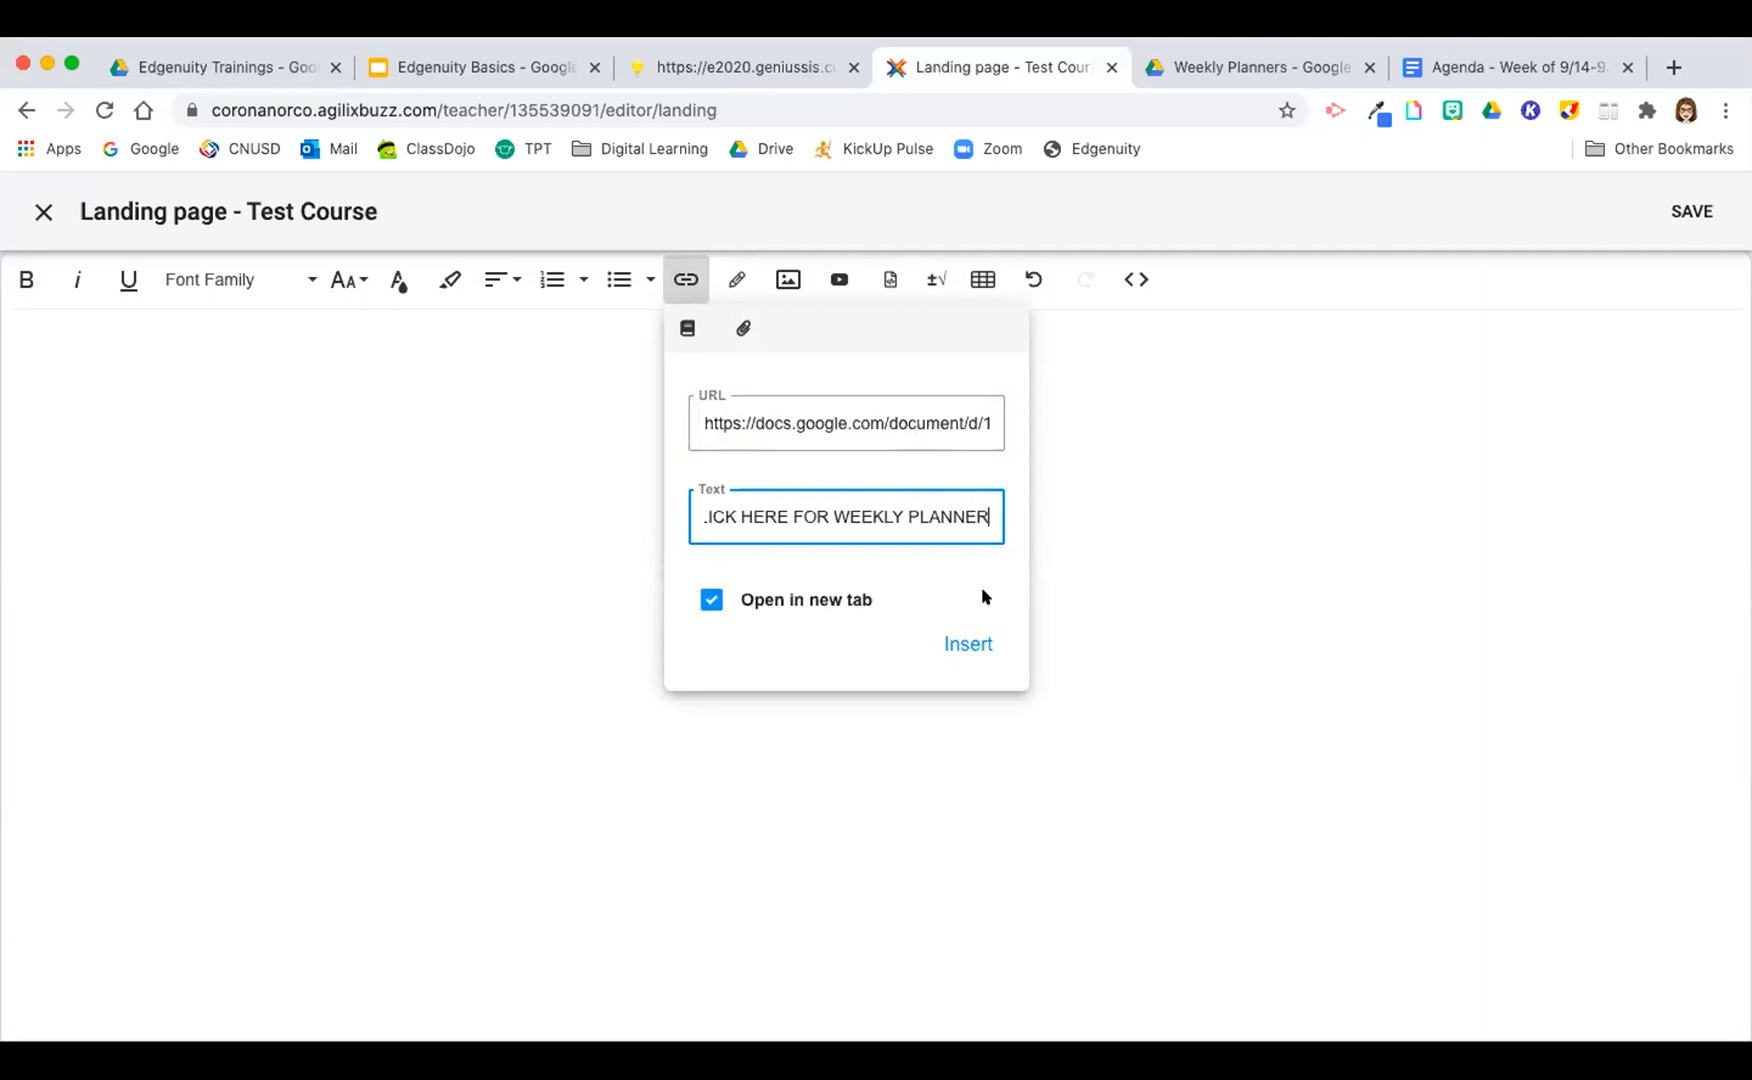
left_click(970, 645)
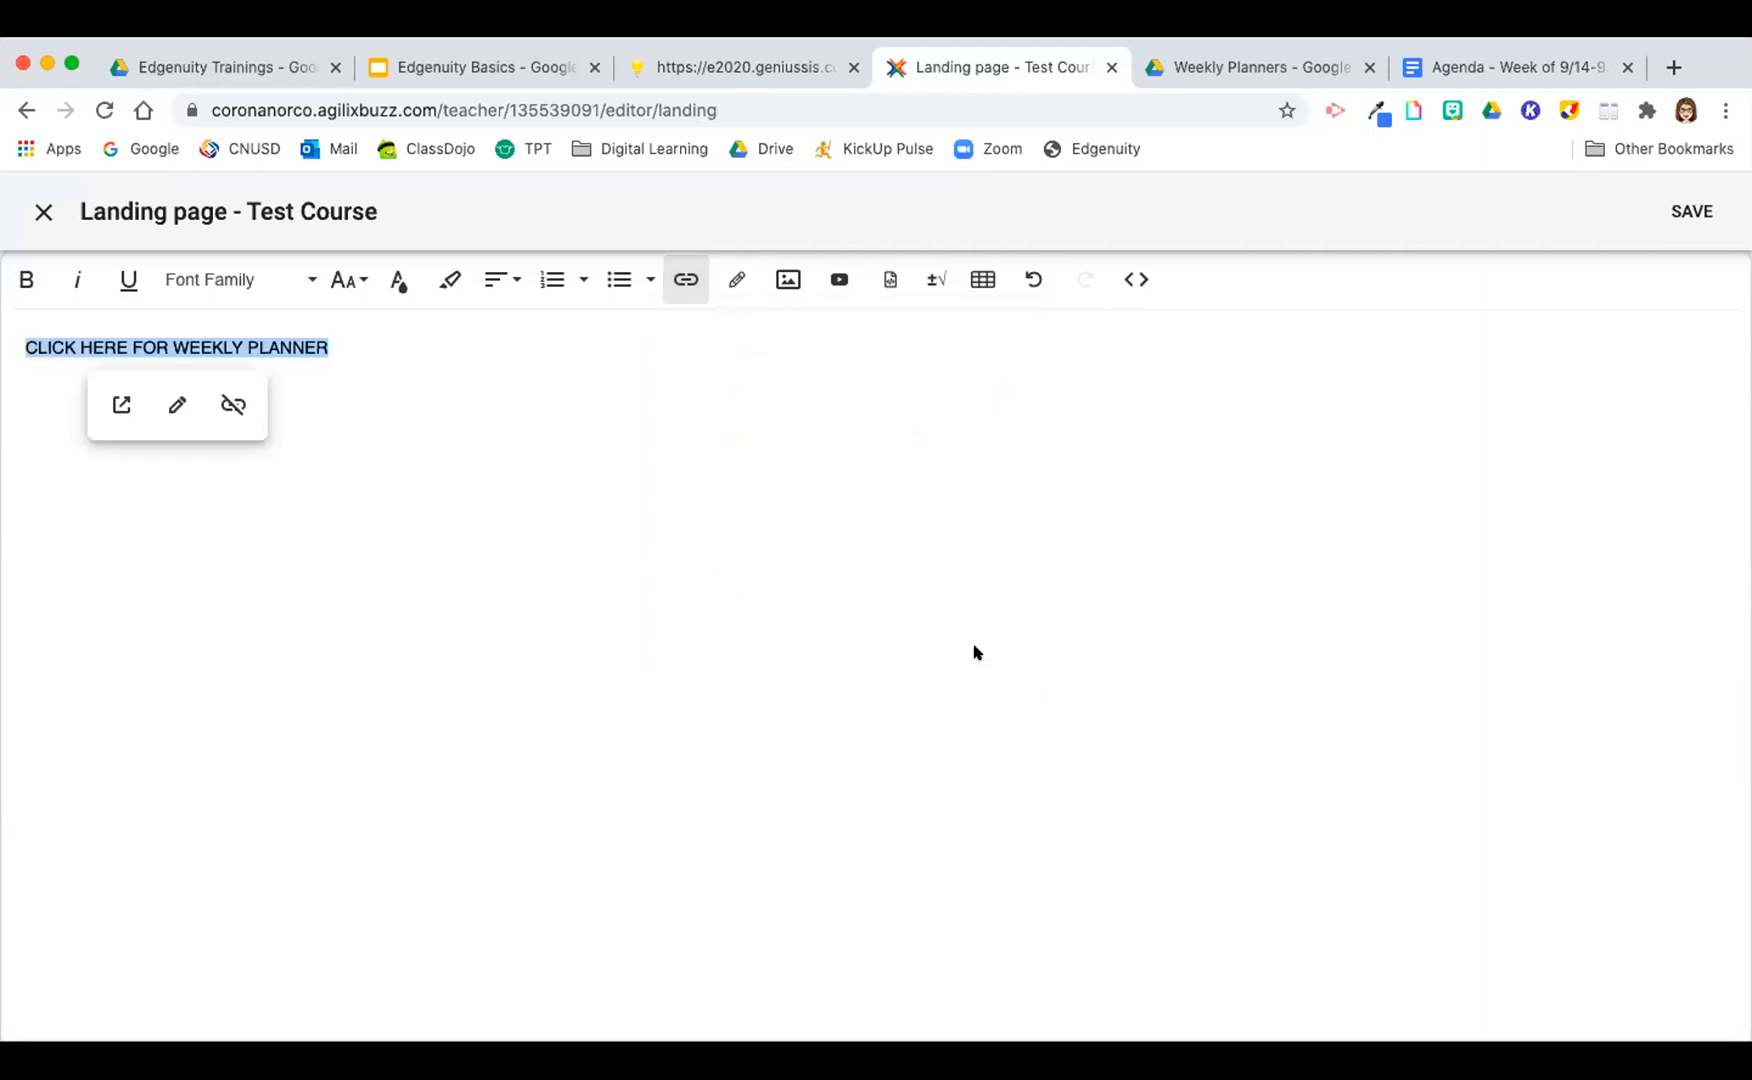
left_click(626, 468)
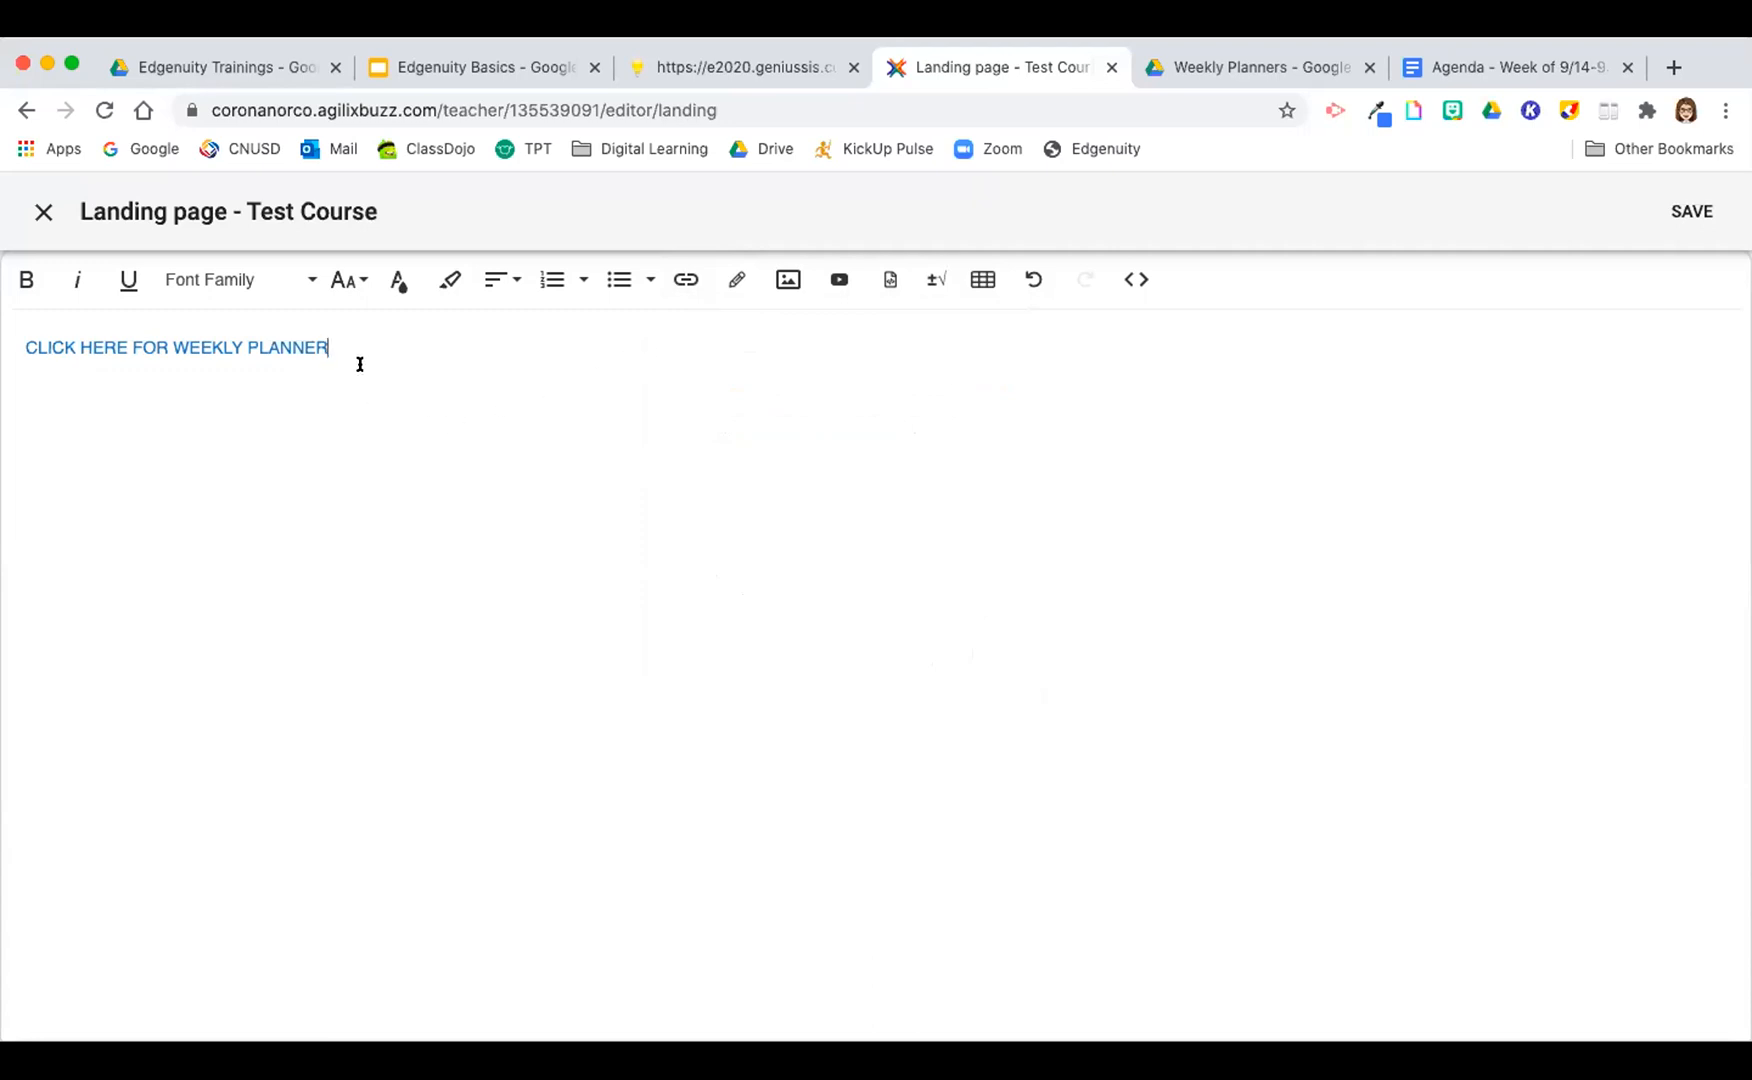
Step: Format the weekly planner link text in Comic Sans MS at size 36 and center it
left_click(3, 340, "shift")
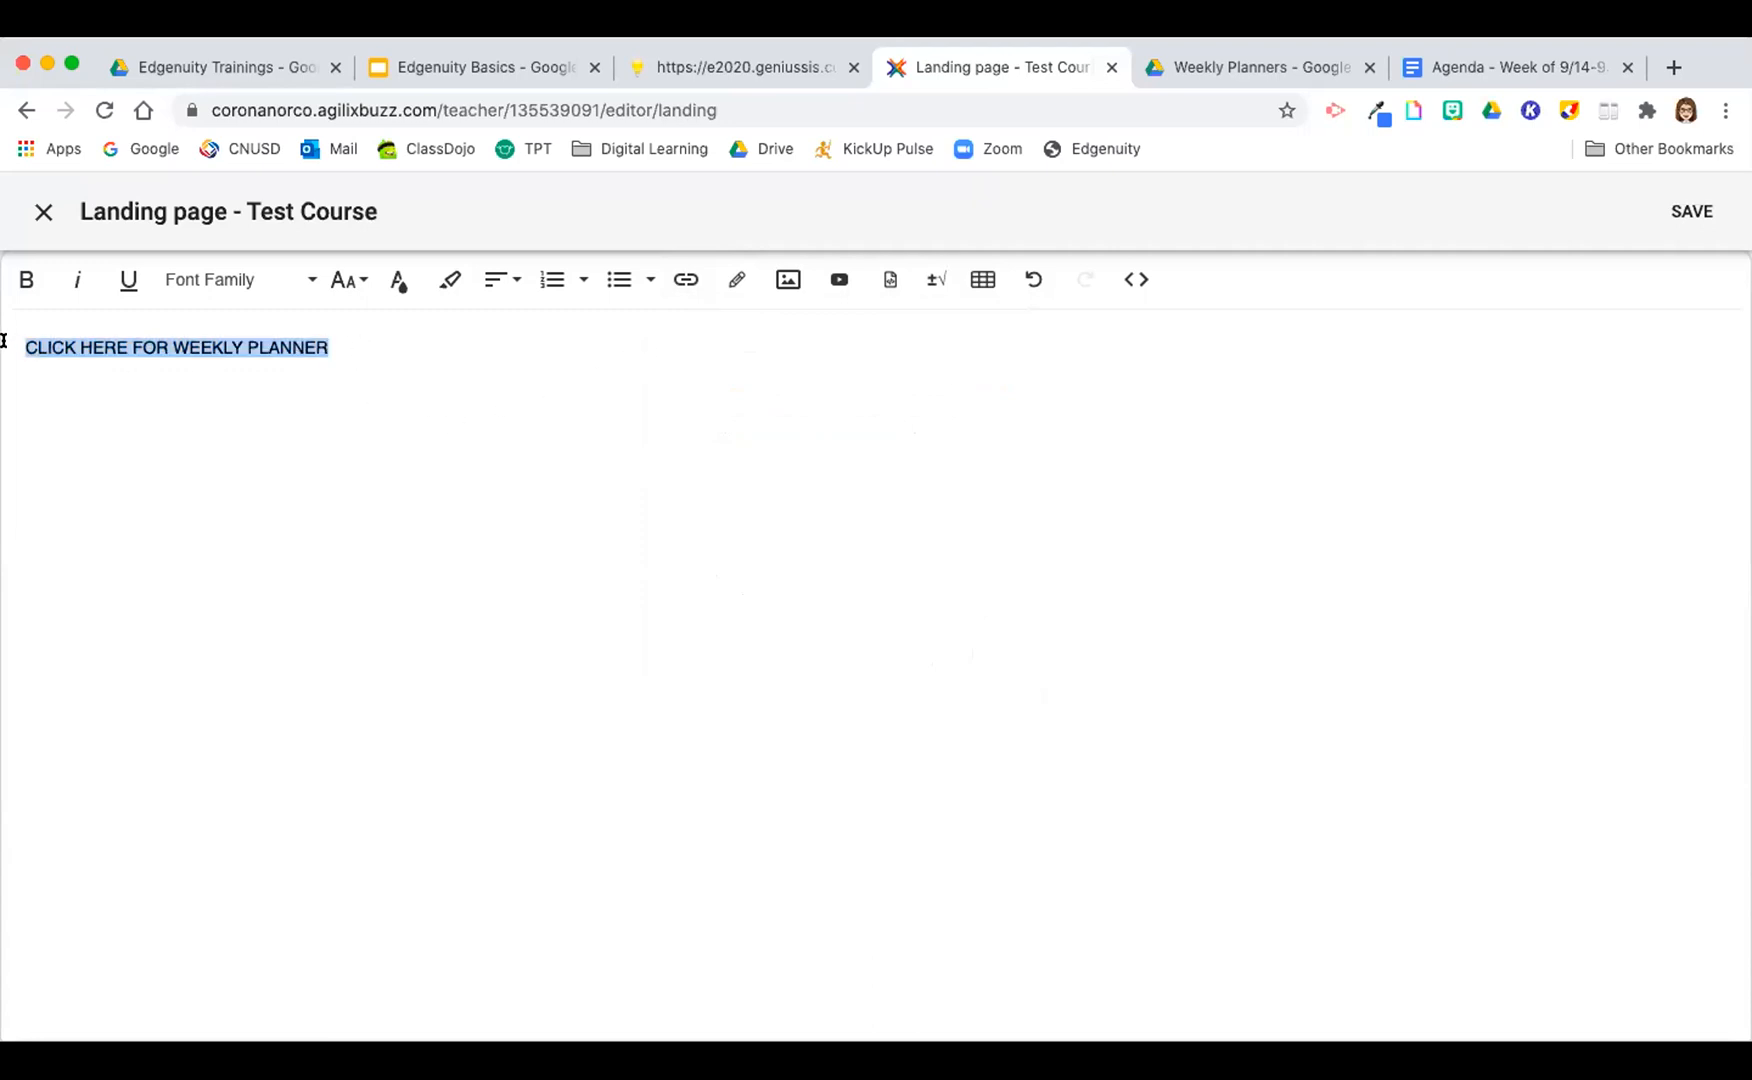
left_click(230, 280)
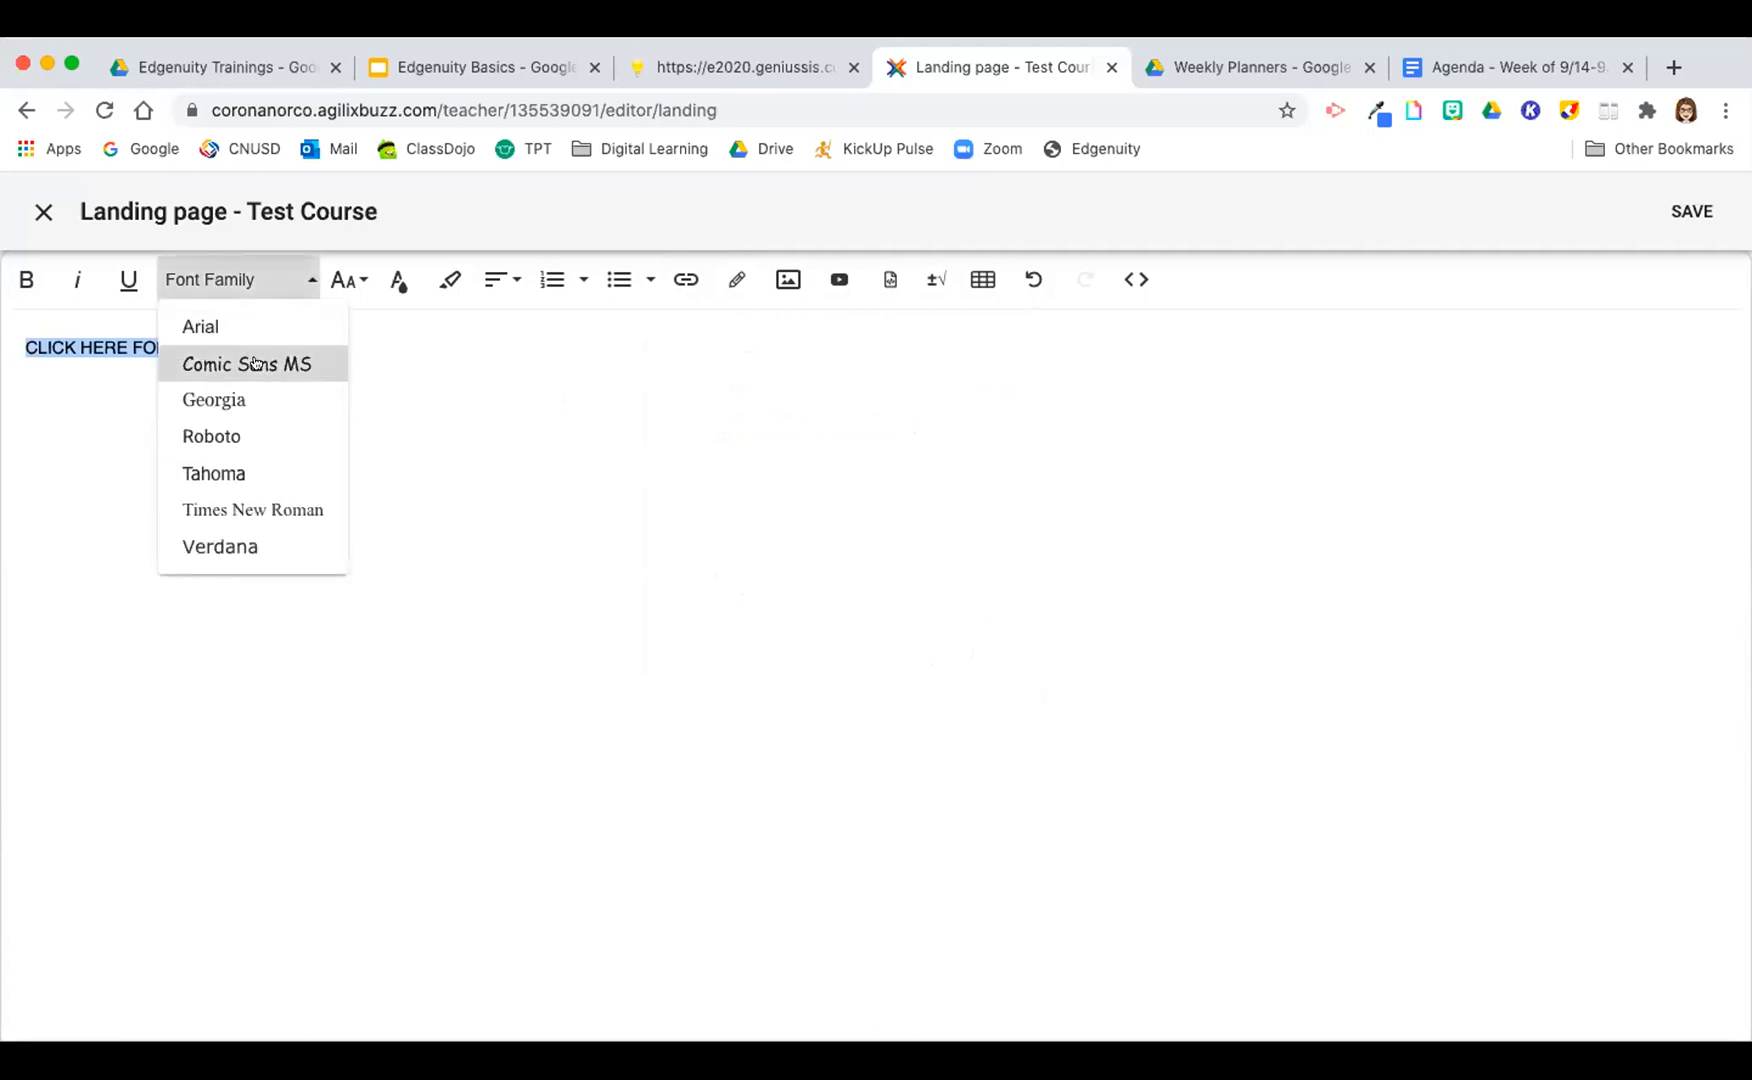
left_click(242, 360)
left_click(347, 280)
left_click(379, 457)
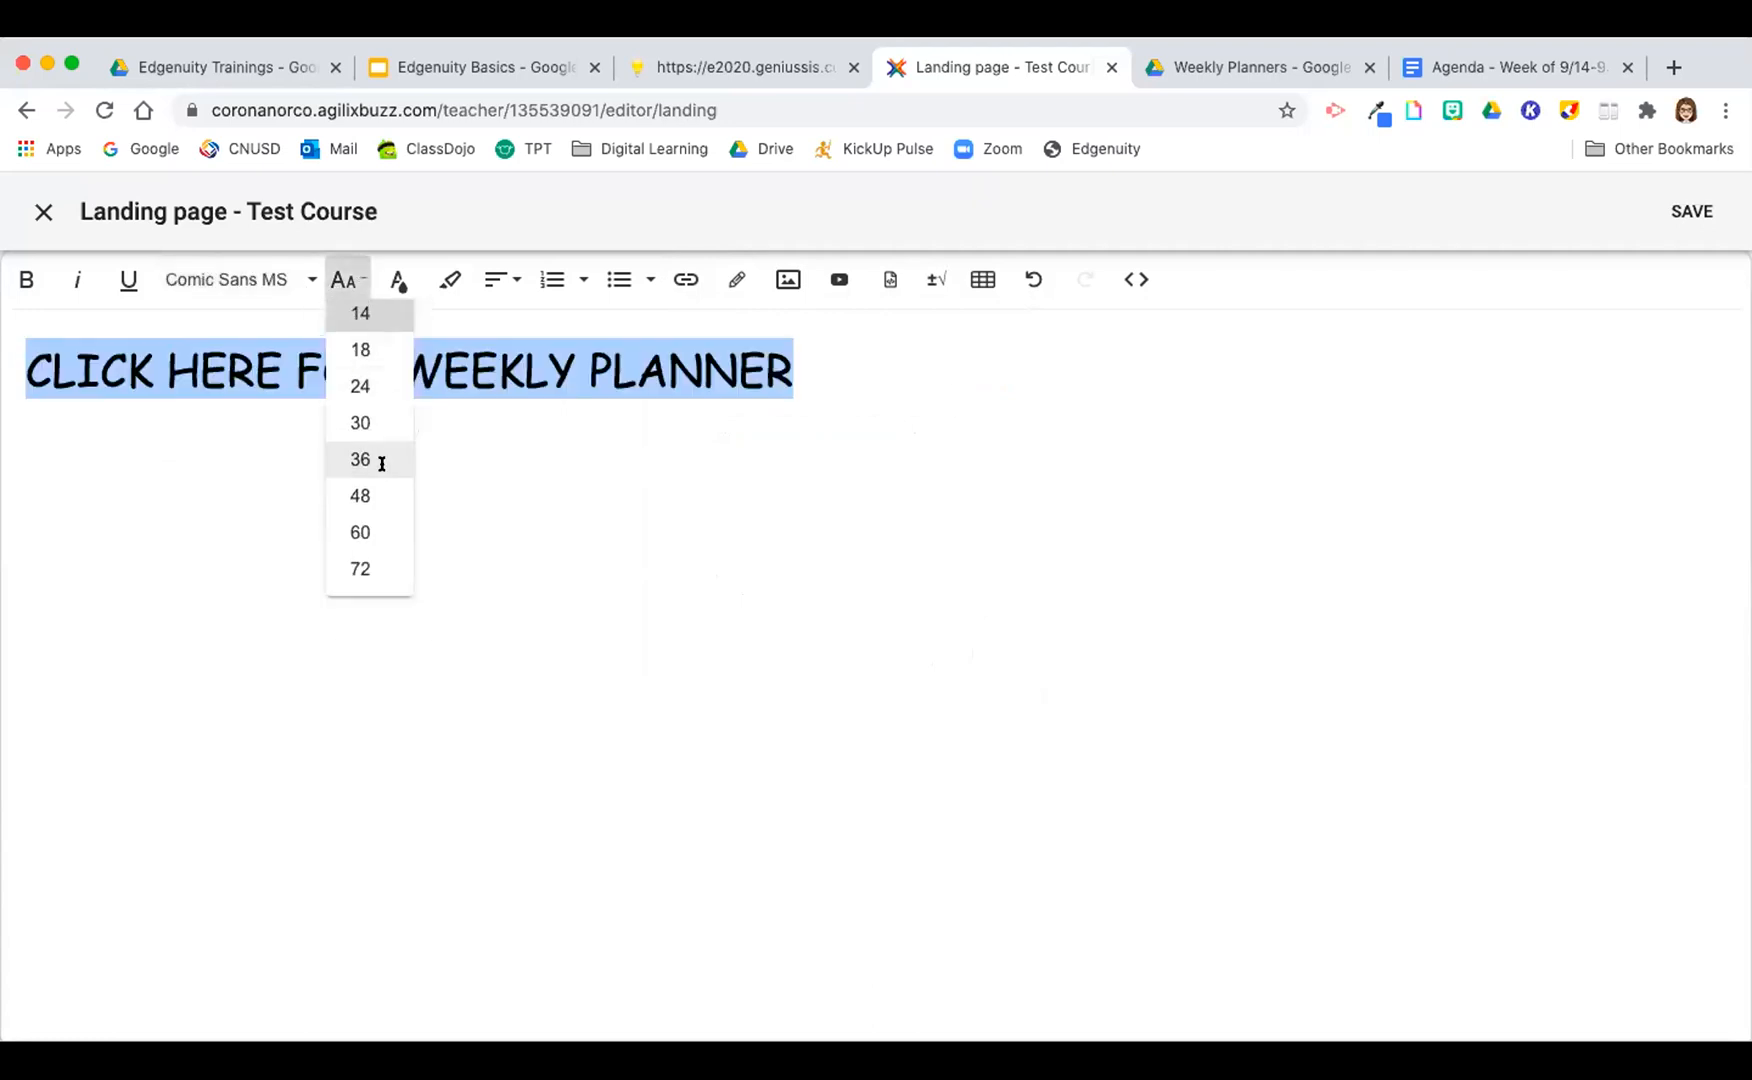
left_click(497, 282)
left_click(520, 358)
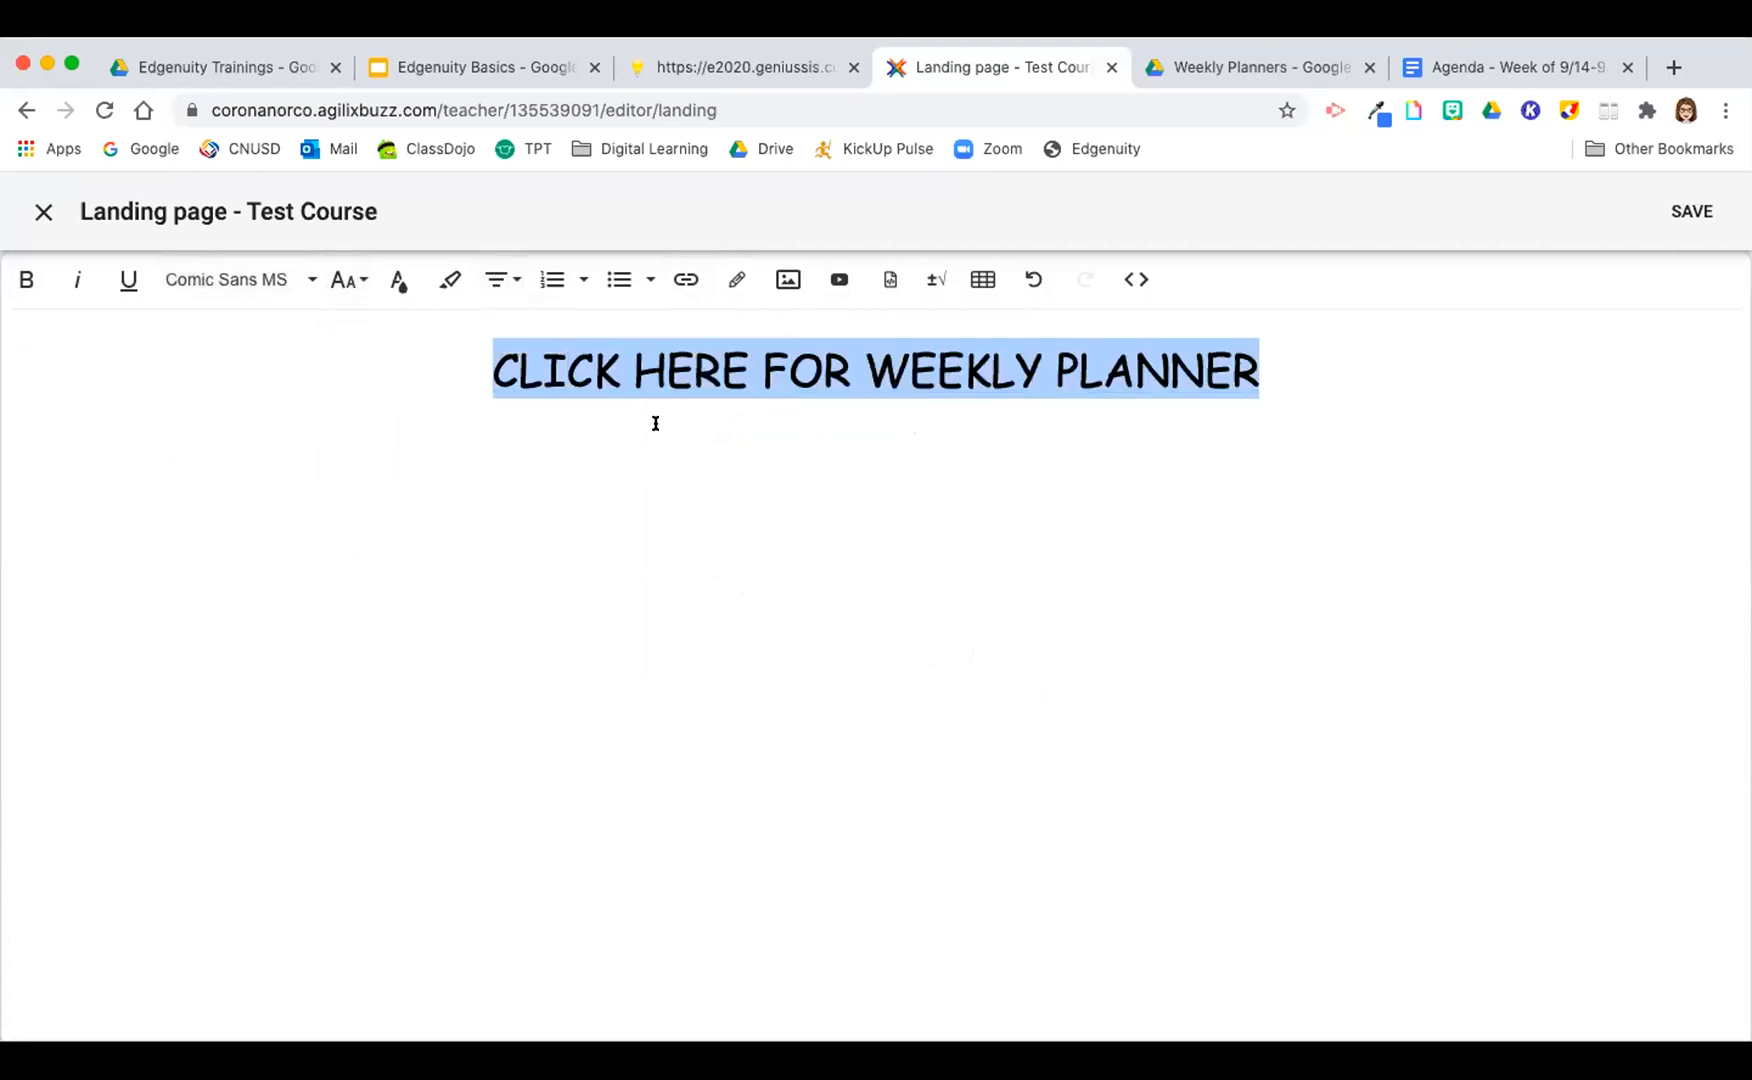
Step: Highlight the whole weekly planner link in yellow and save the landing page
left_click(454, 285)
left_click(575, 457)
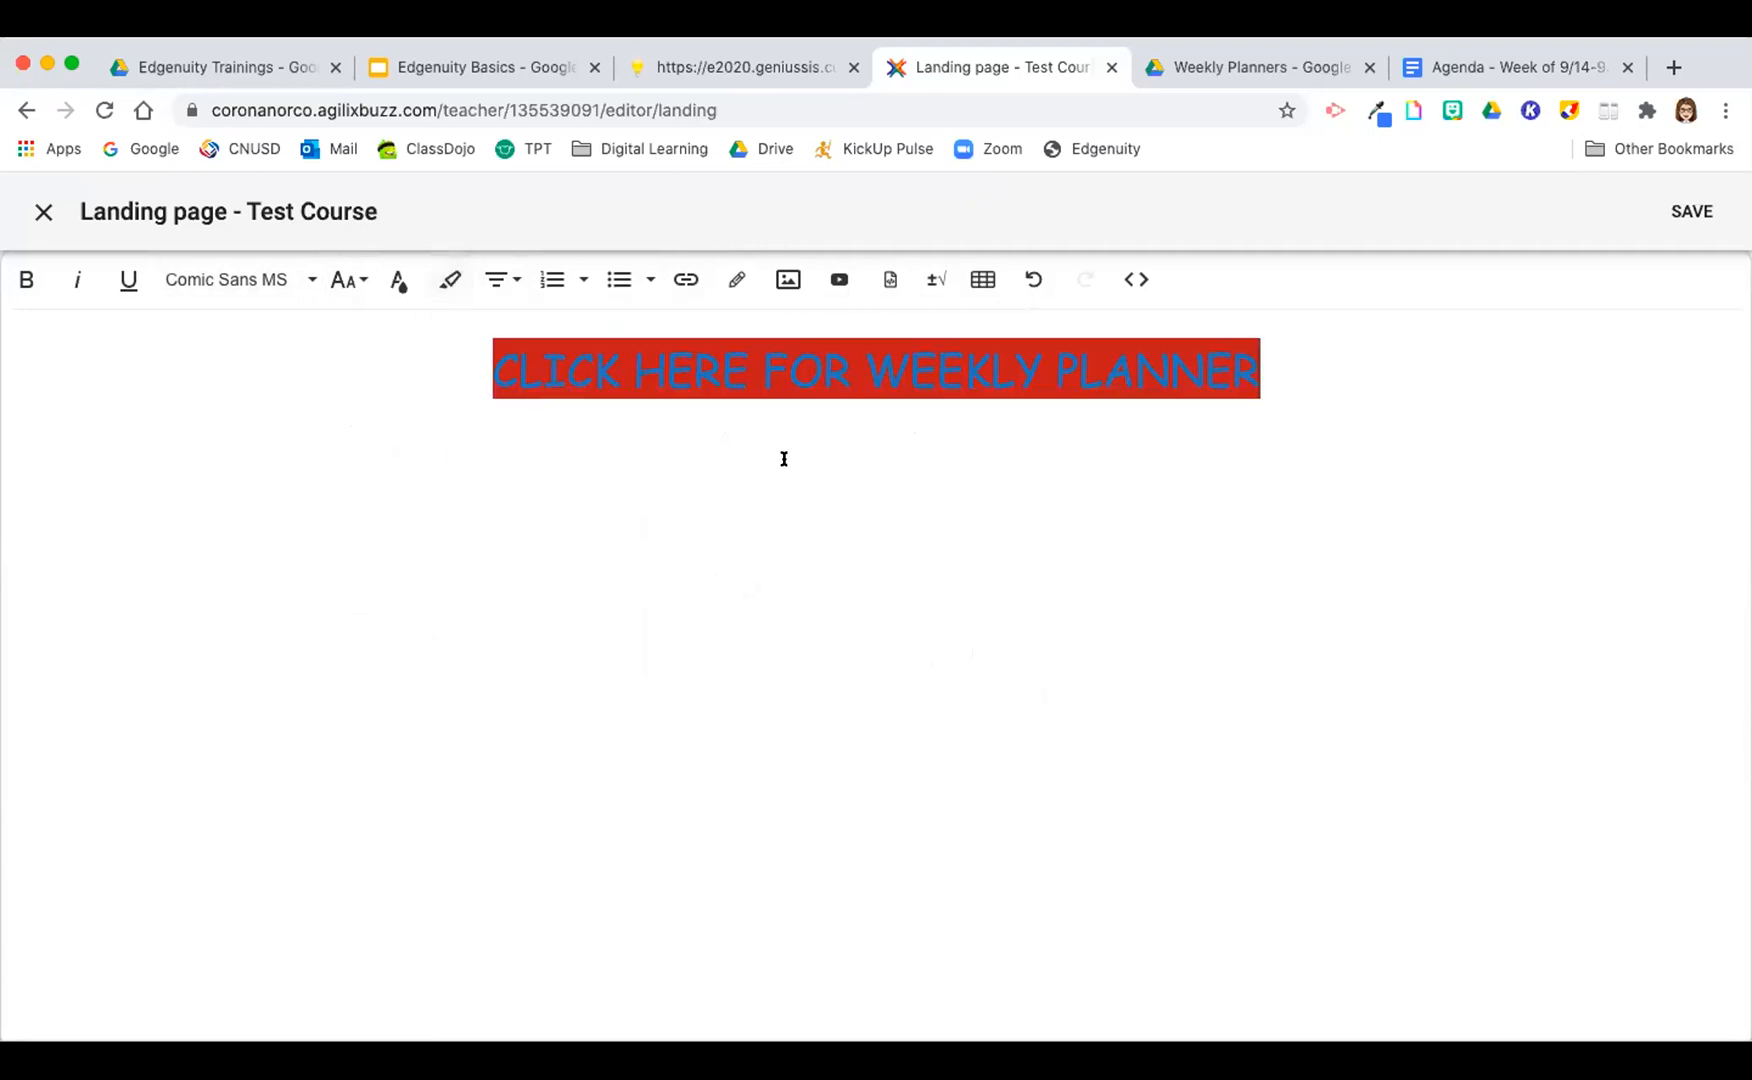
triple_click(513, 350)
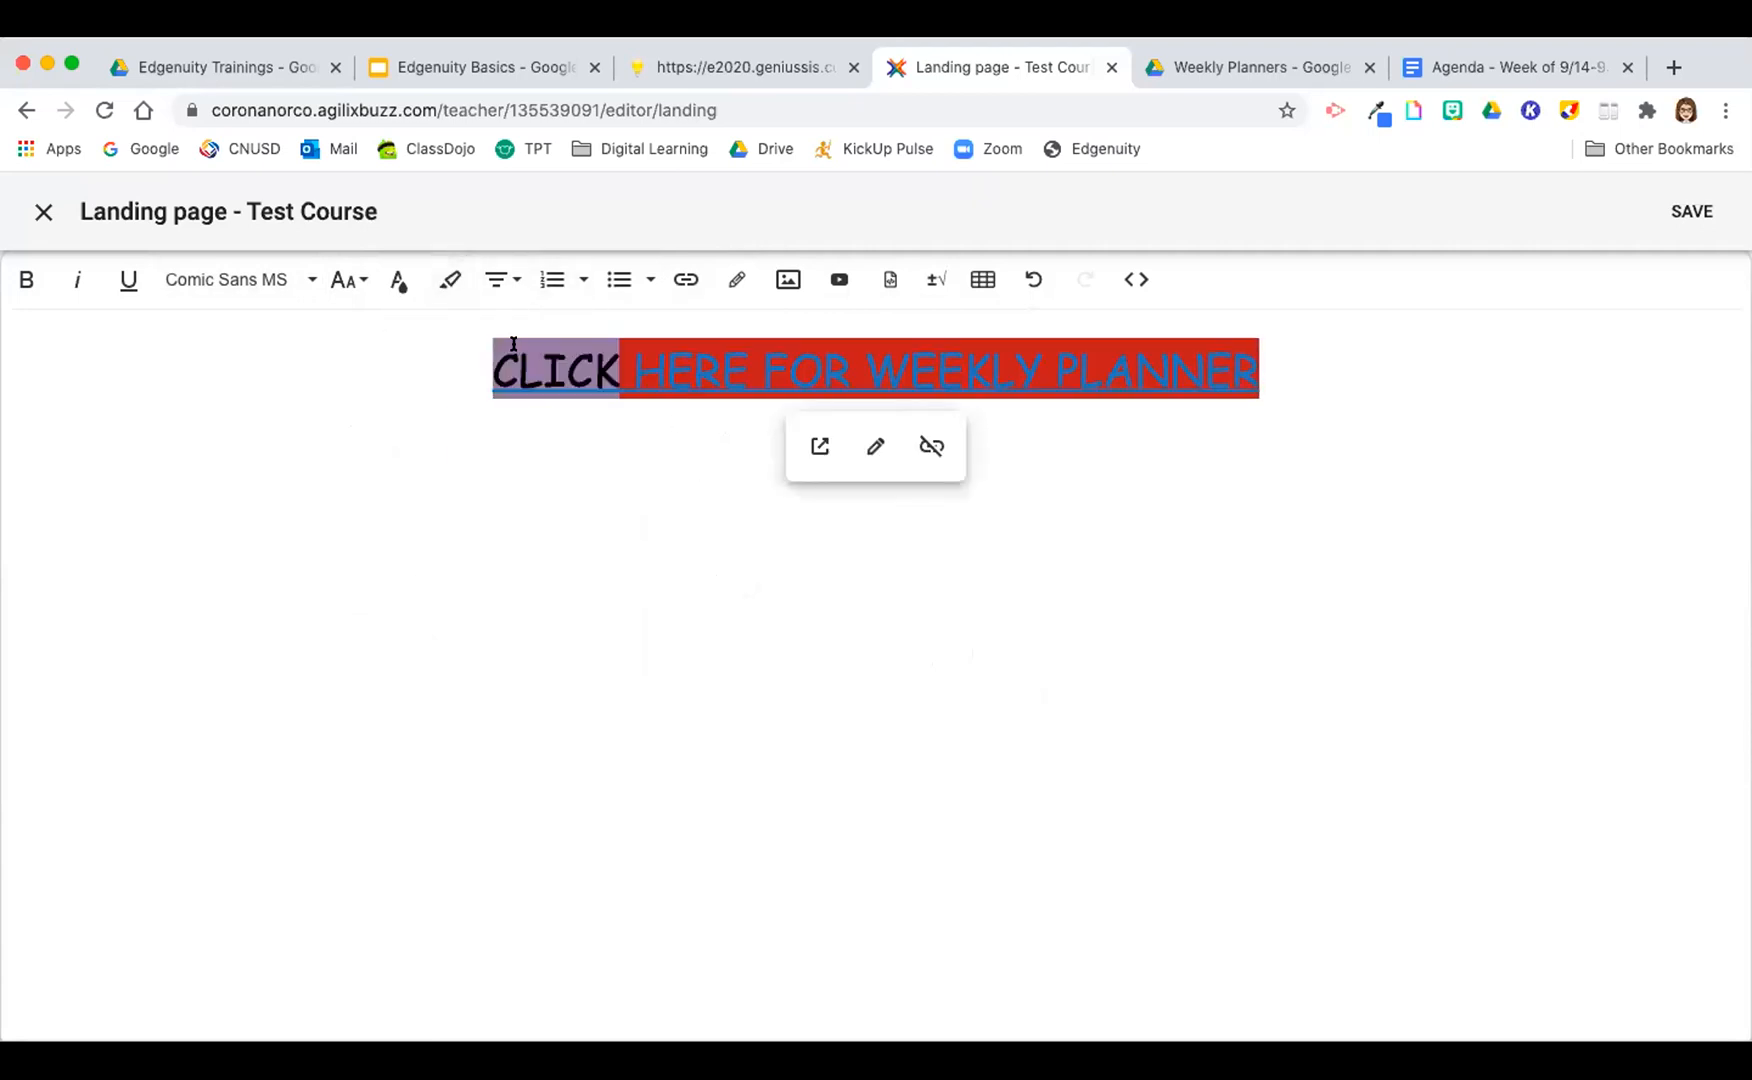
left_click(452, 285)
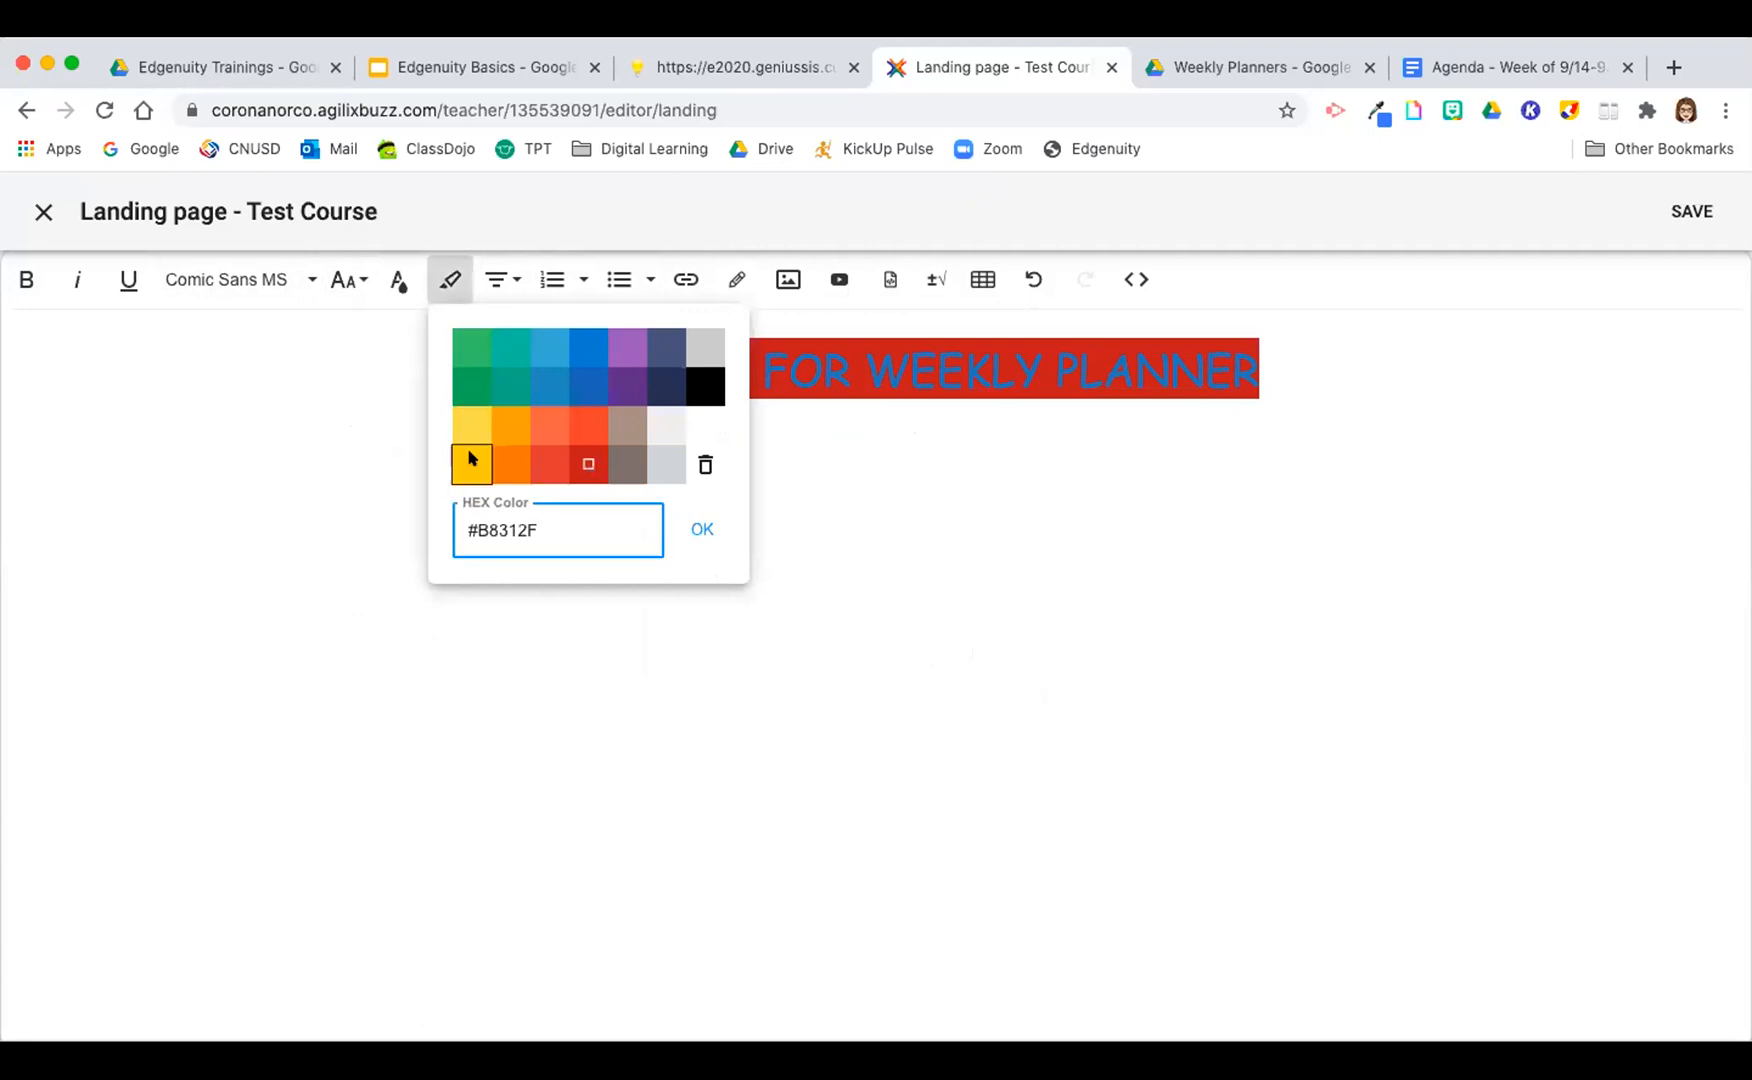
left_click(527, 436)
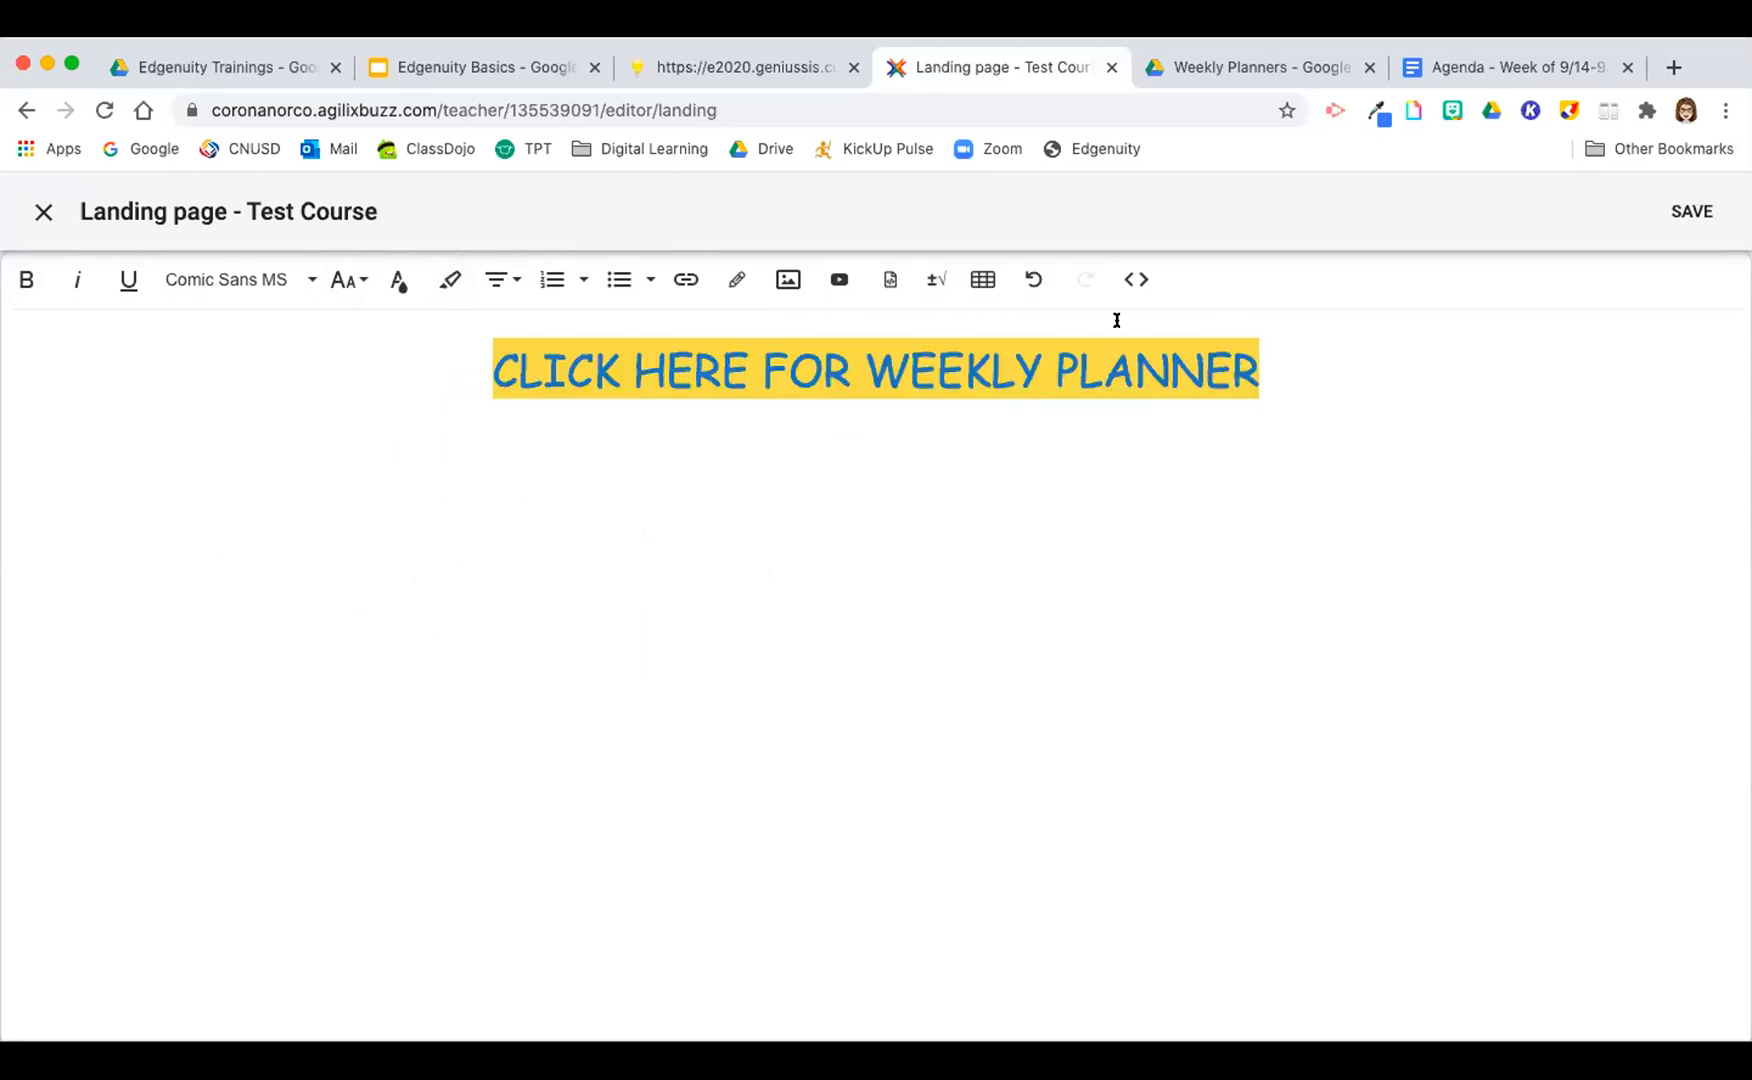
left_click(1686, 212)
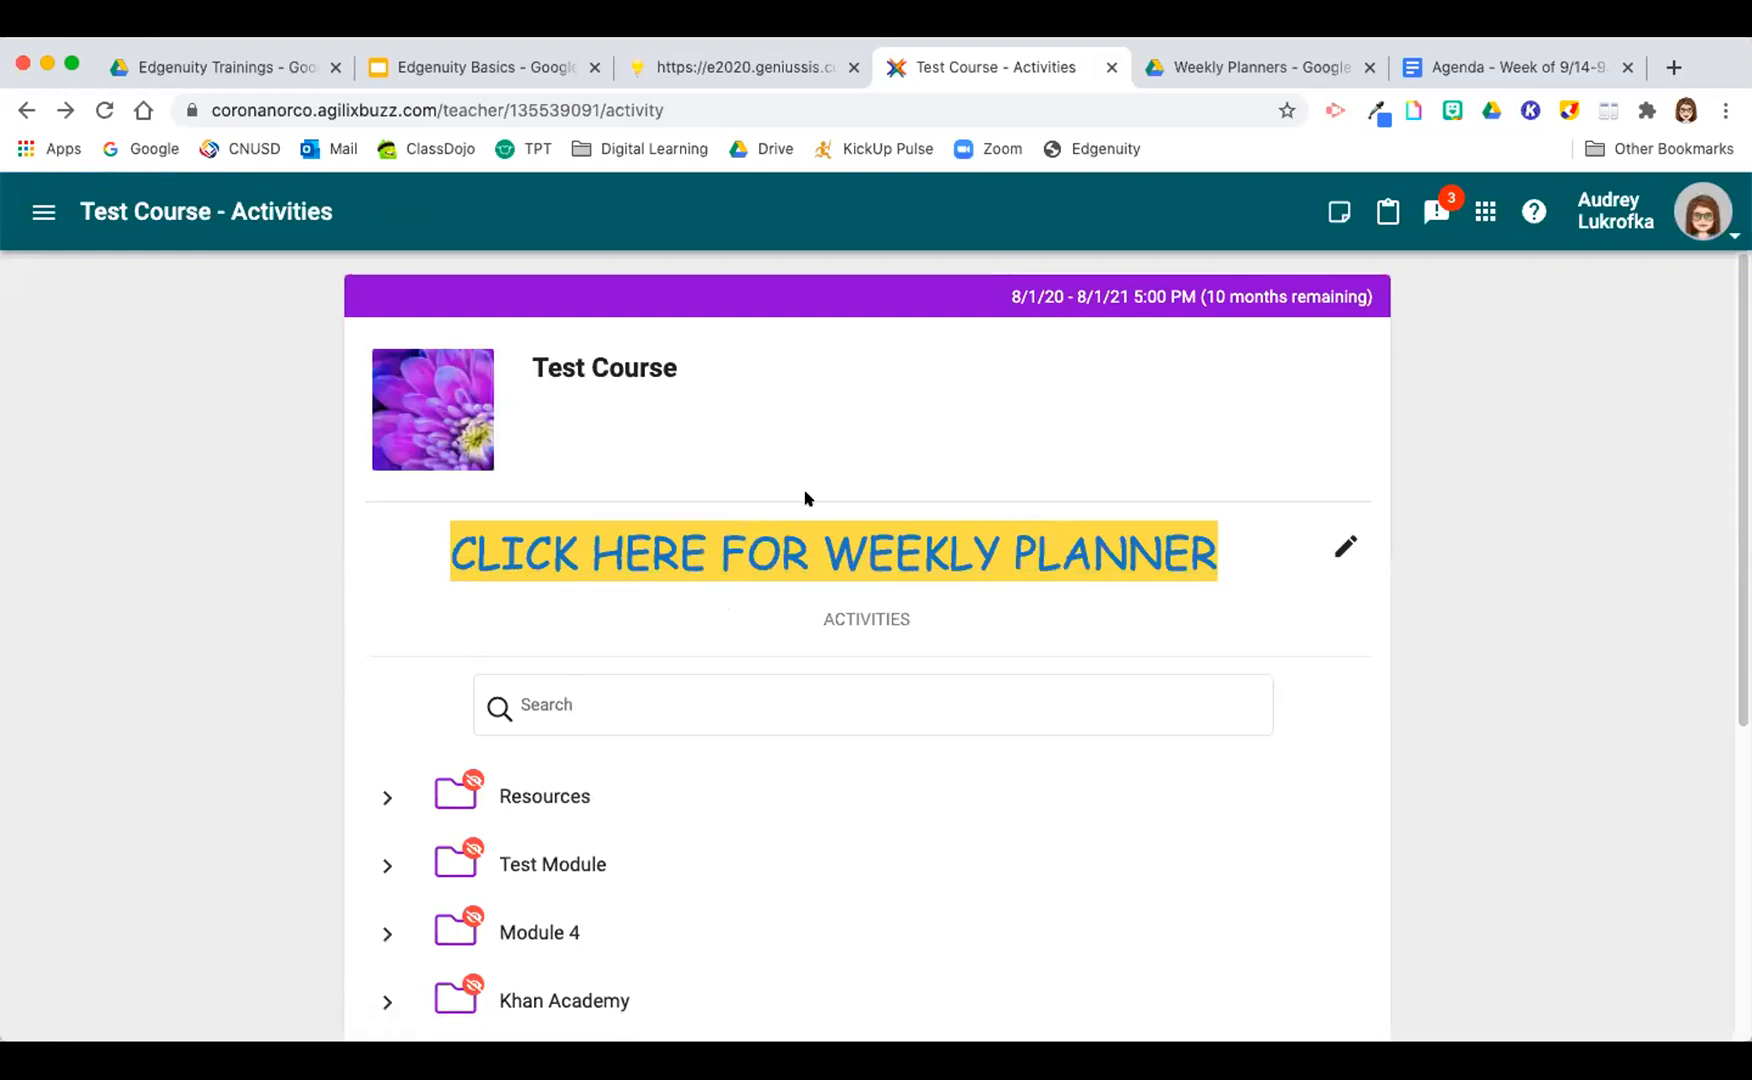
scroll(715, 580, "down", 1)
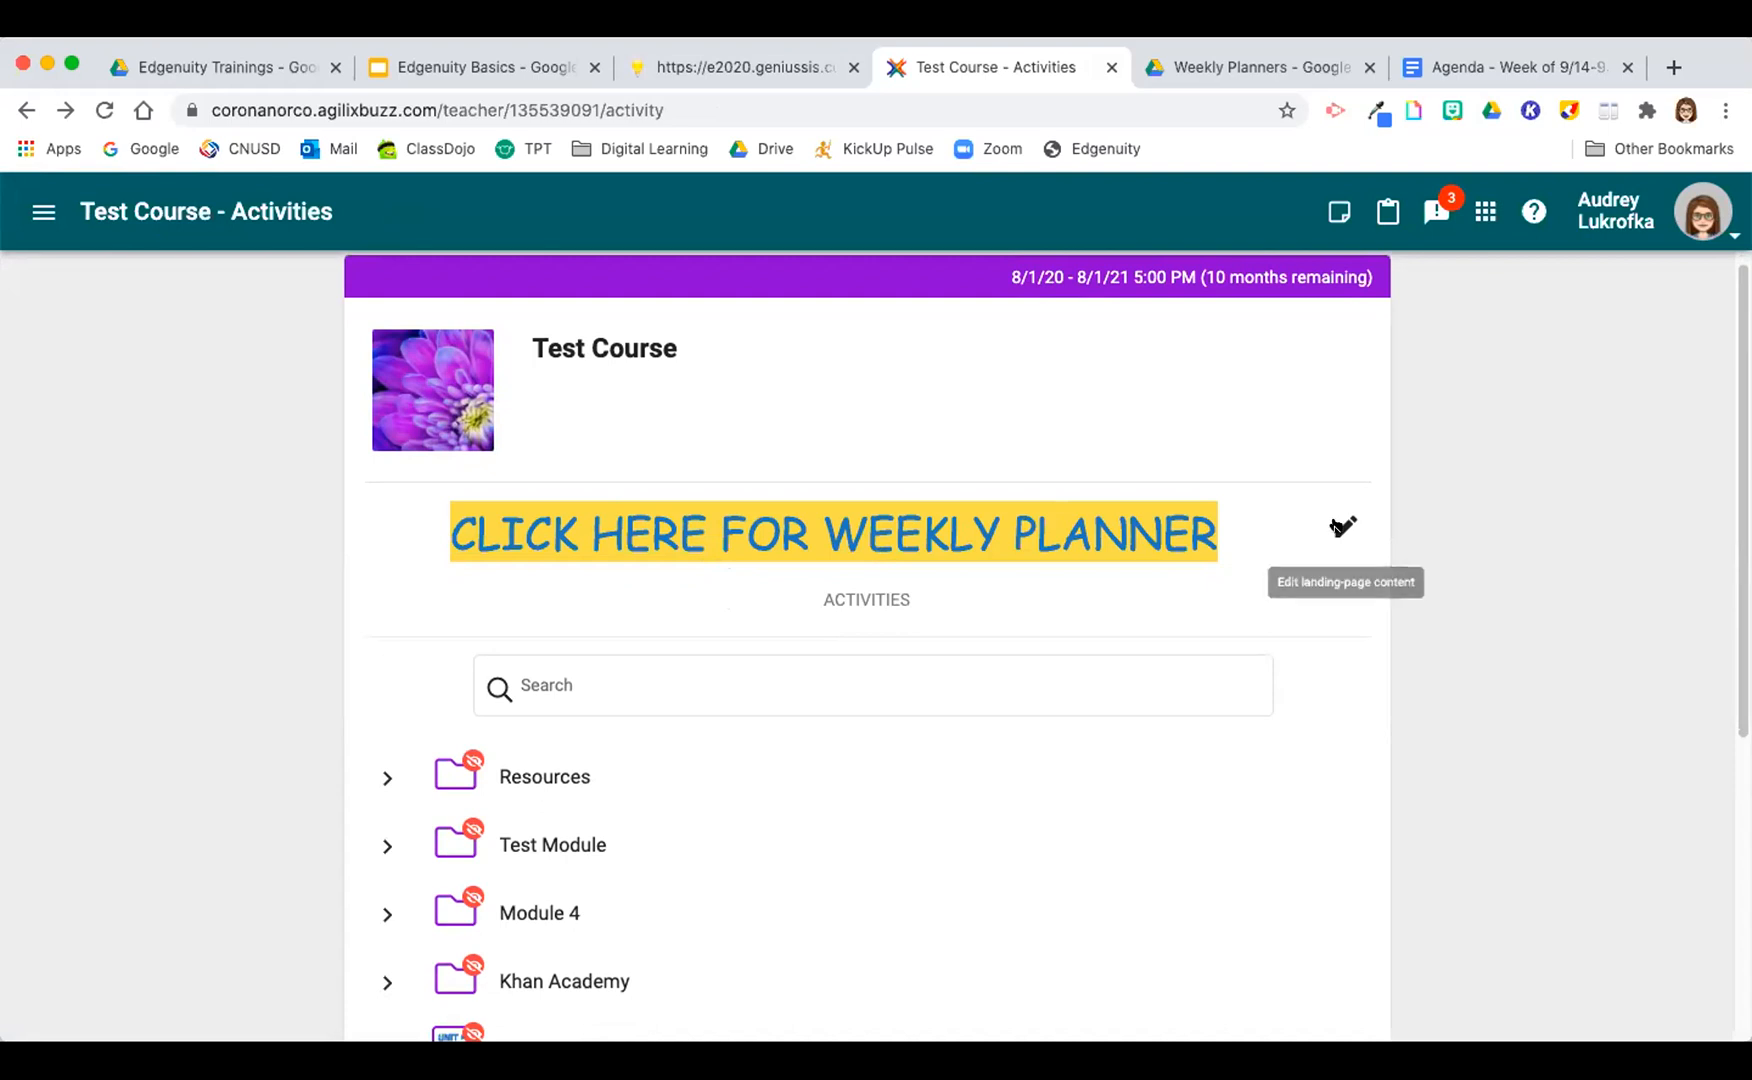
Step: Close the 9/14-9/18 agenda document and return to the Test Course activities page
left_click(1568, 64)
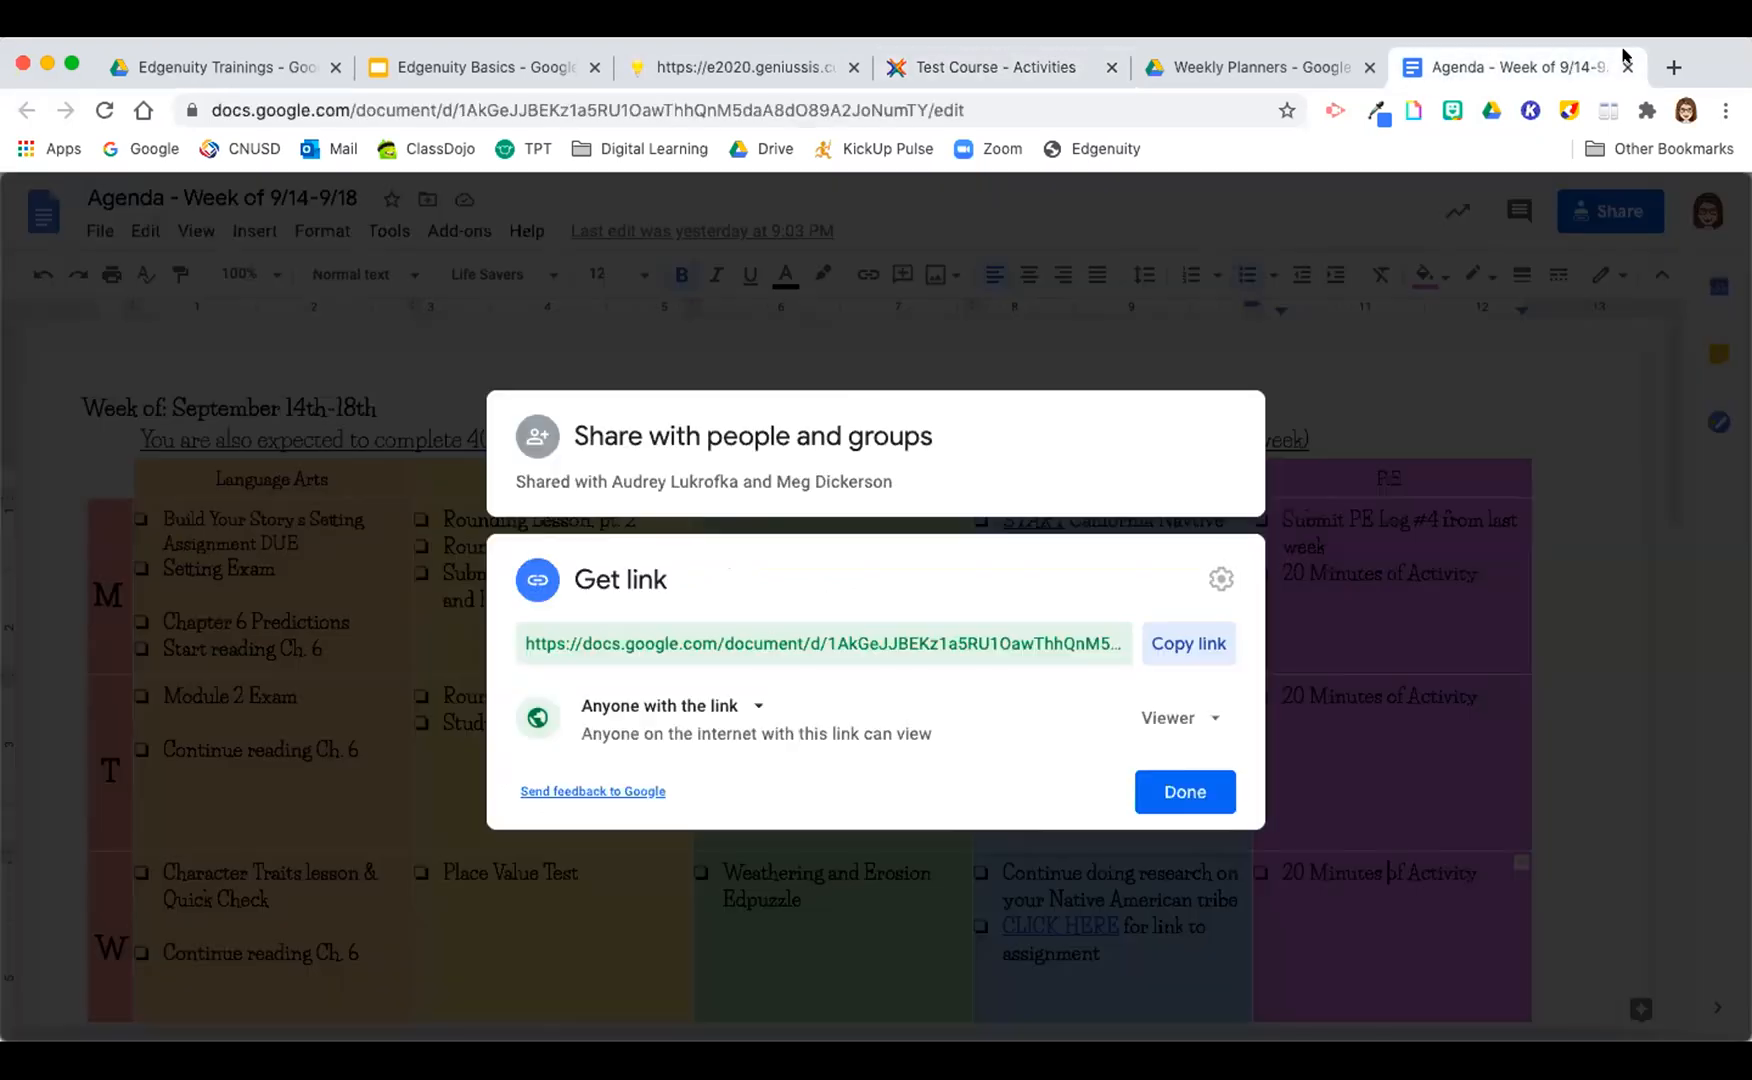
left_click(1250, 67)
left_click(1021, 66)
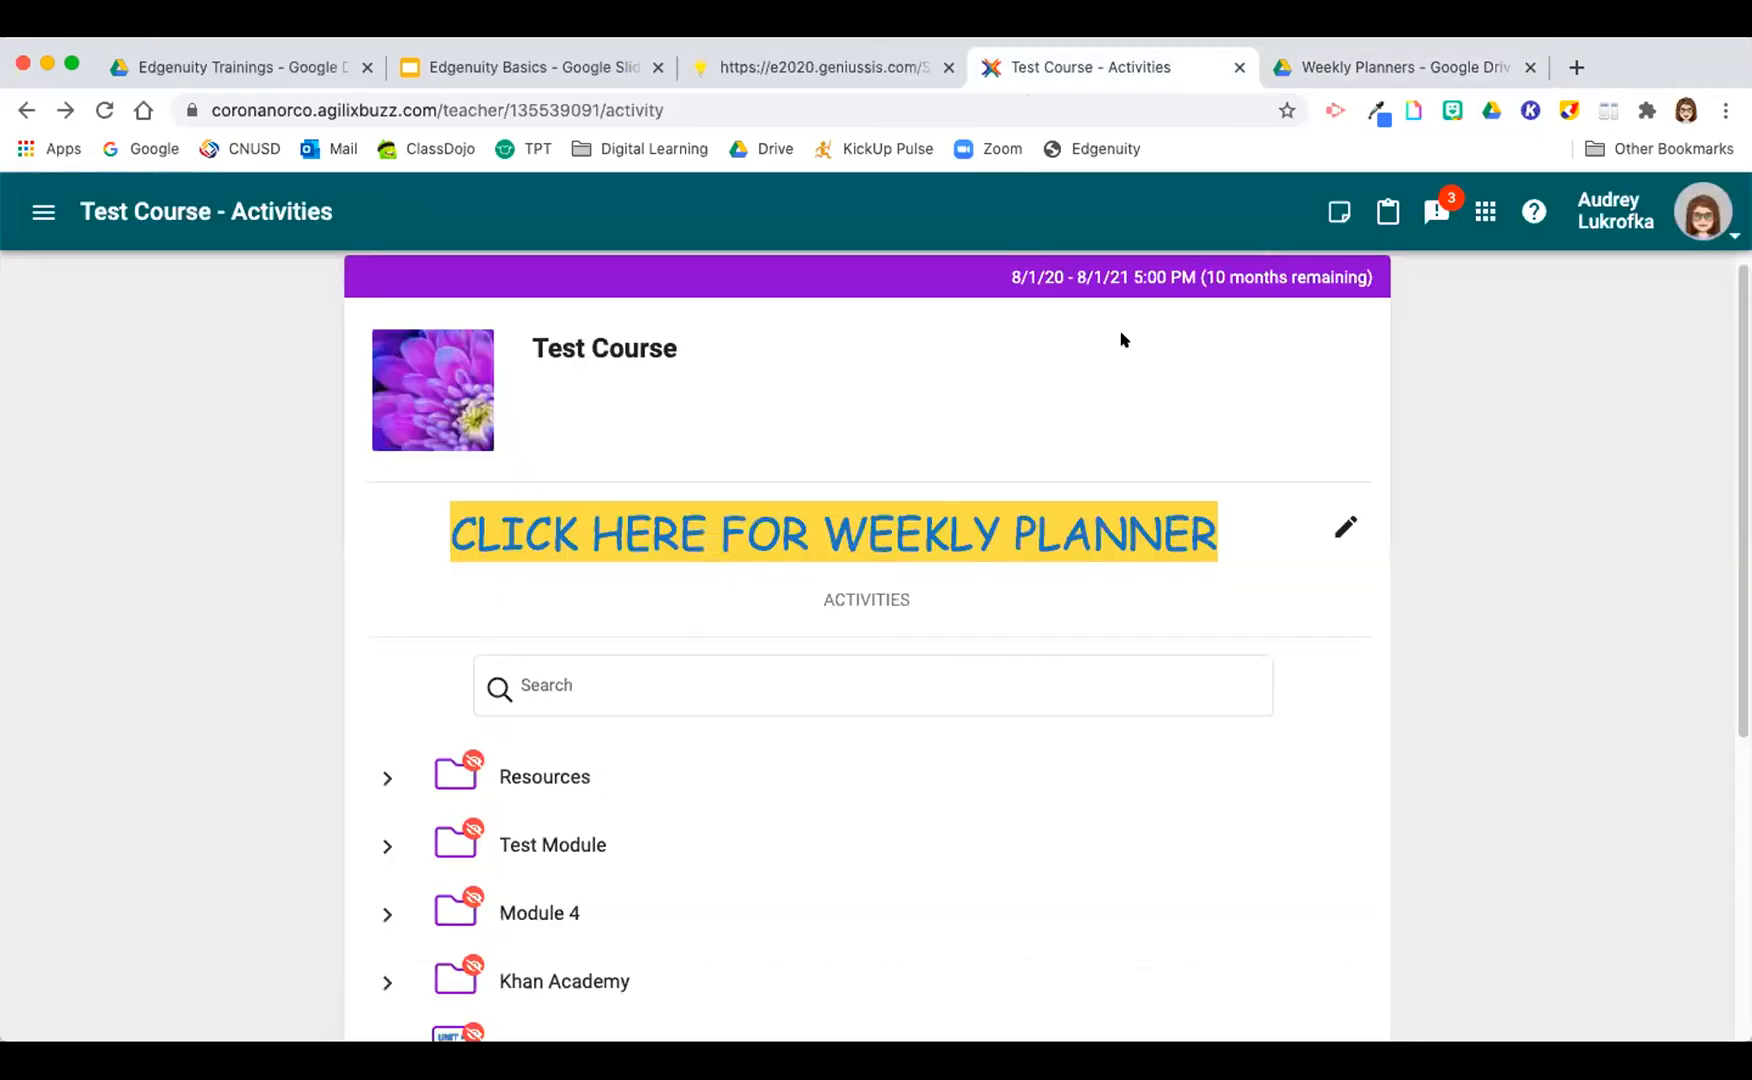
Step: Reopen the Test Course landing page for editing and delete the weekly planner link
left_click(1345, 527)
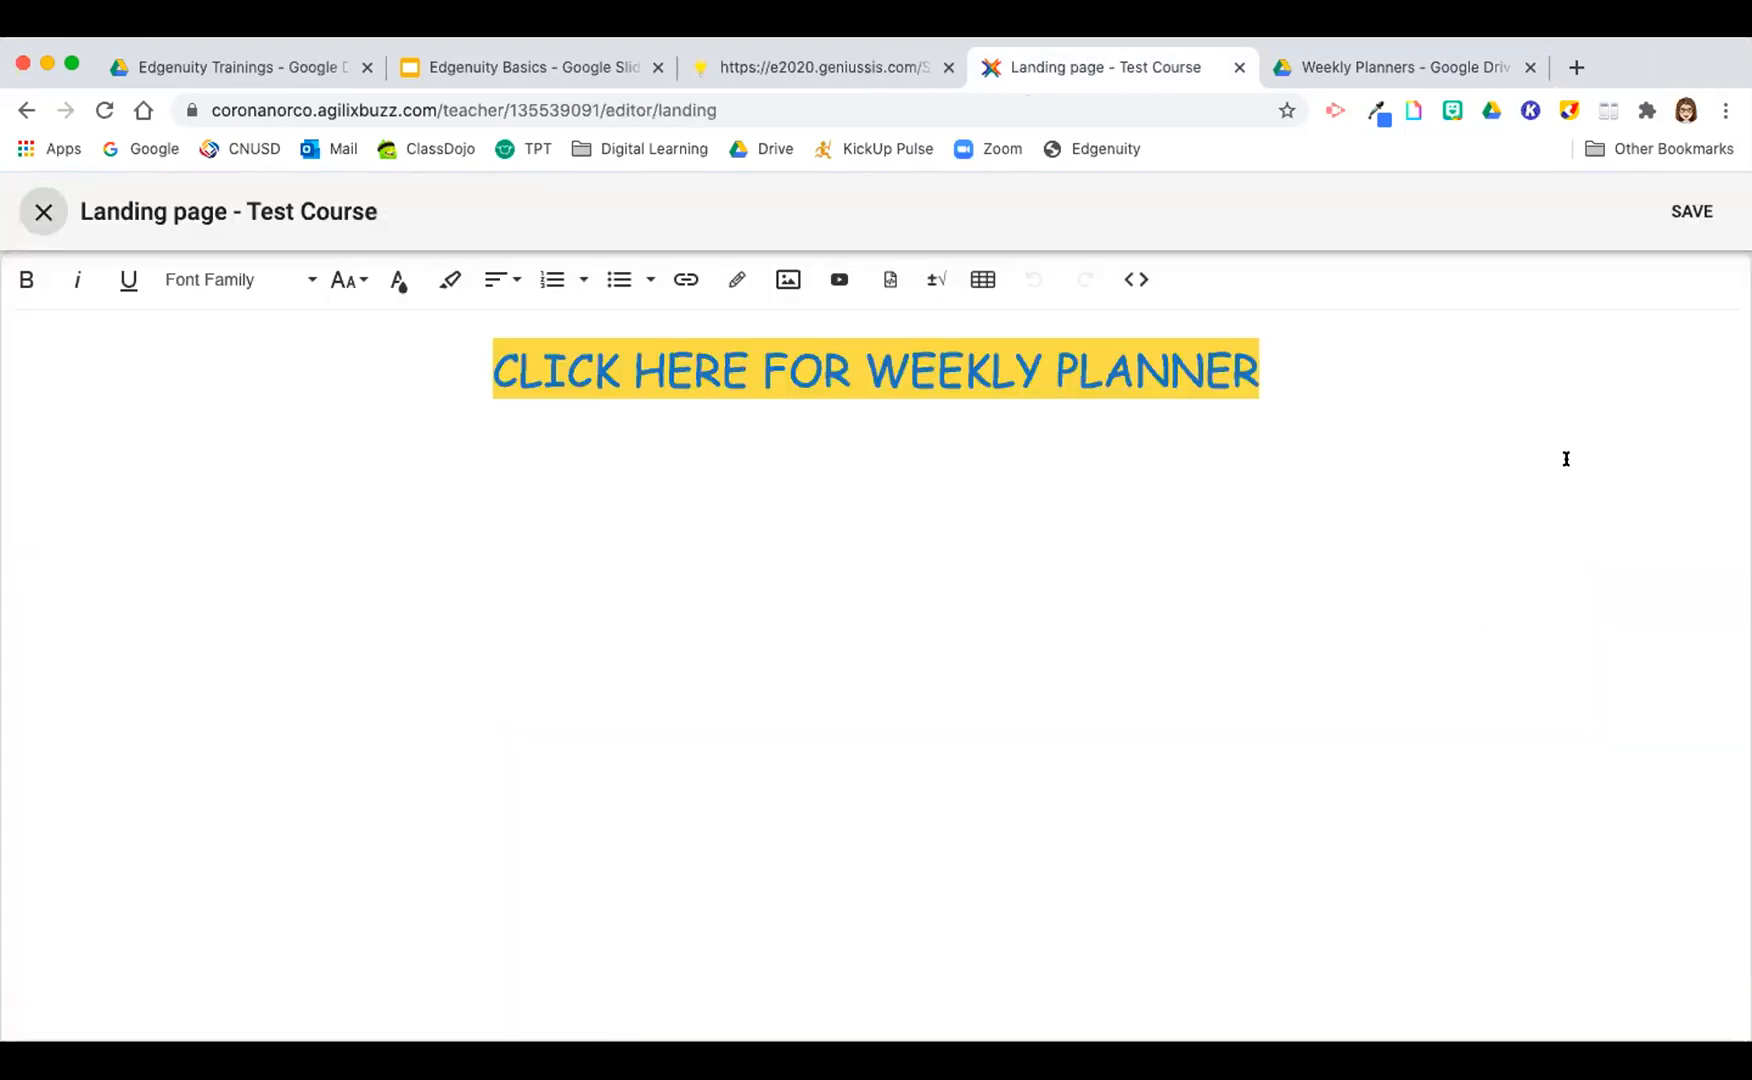
left_click_drag(1559, 438, 246, 368)
key("BackSpace")
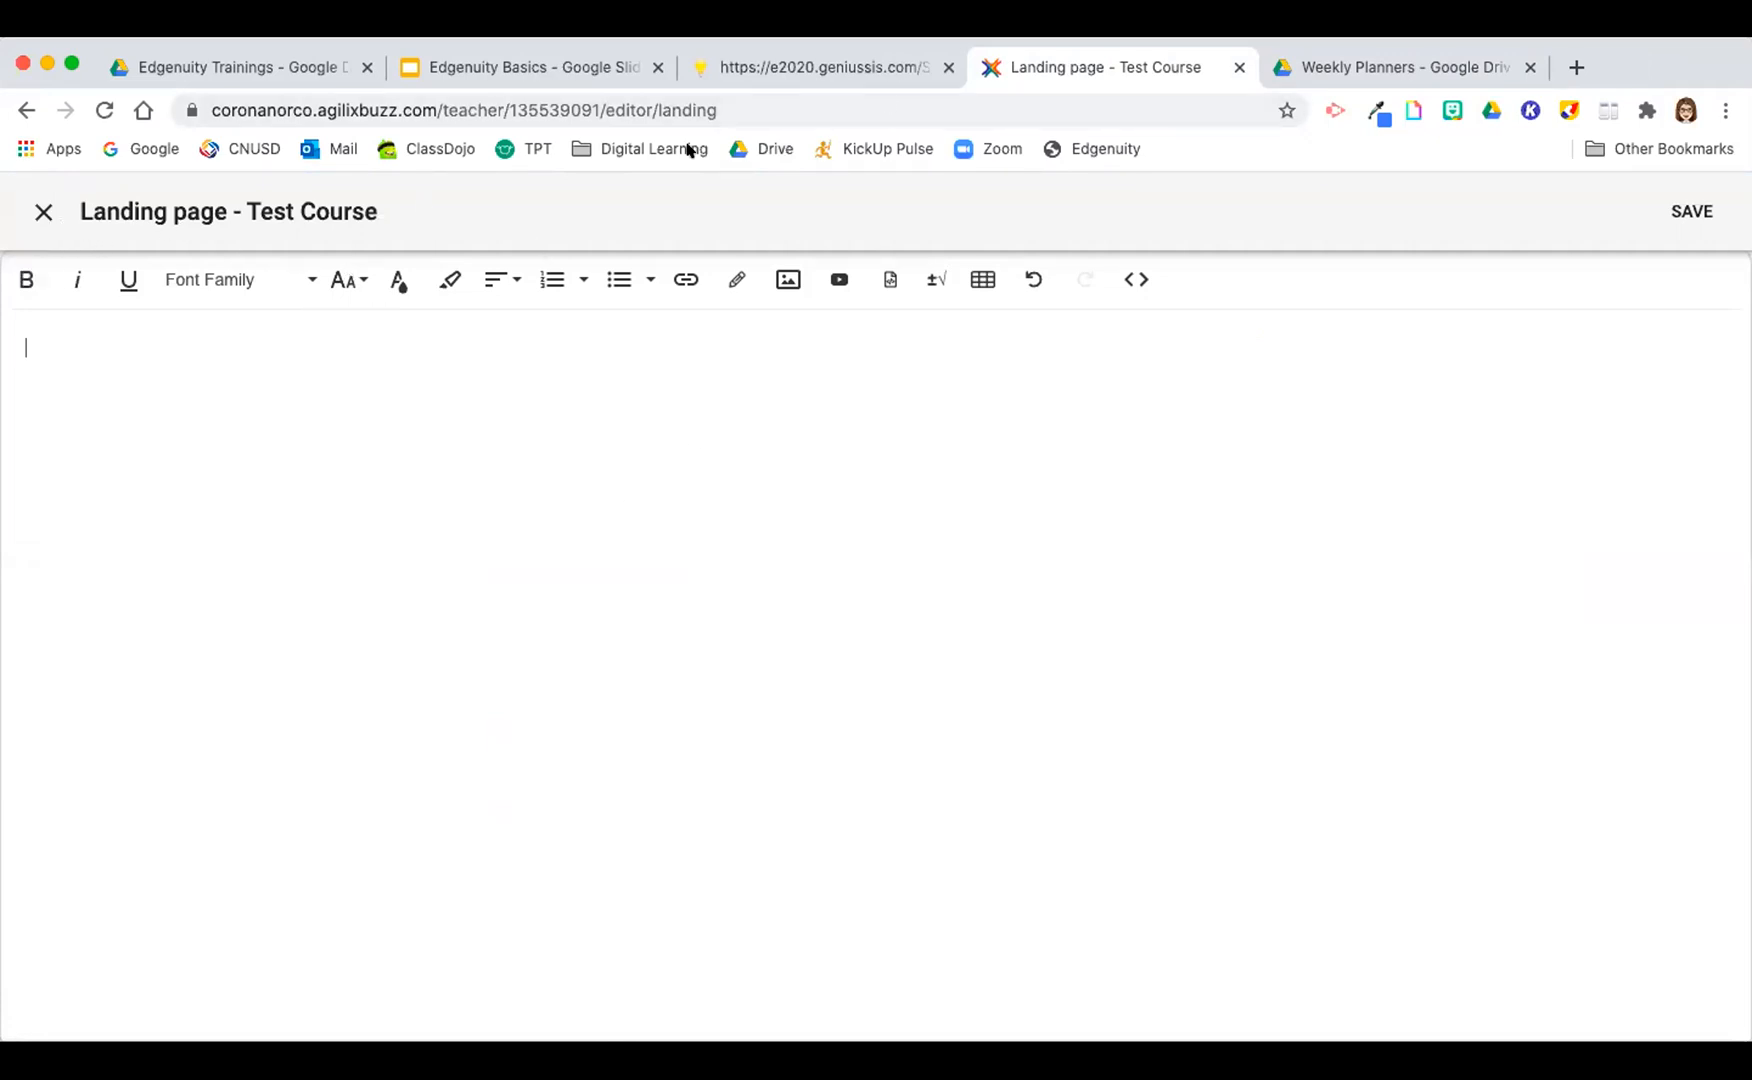
Step: Switch to the Weekly Planners folder in Google Drive
left_click(1367, 67)
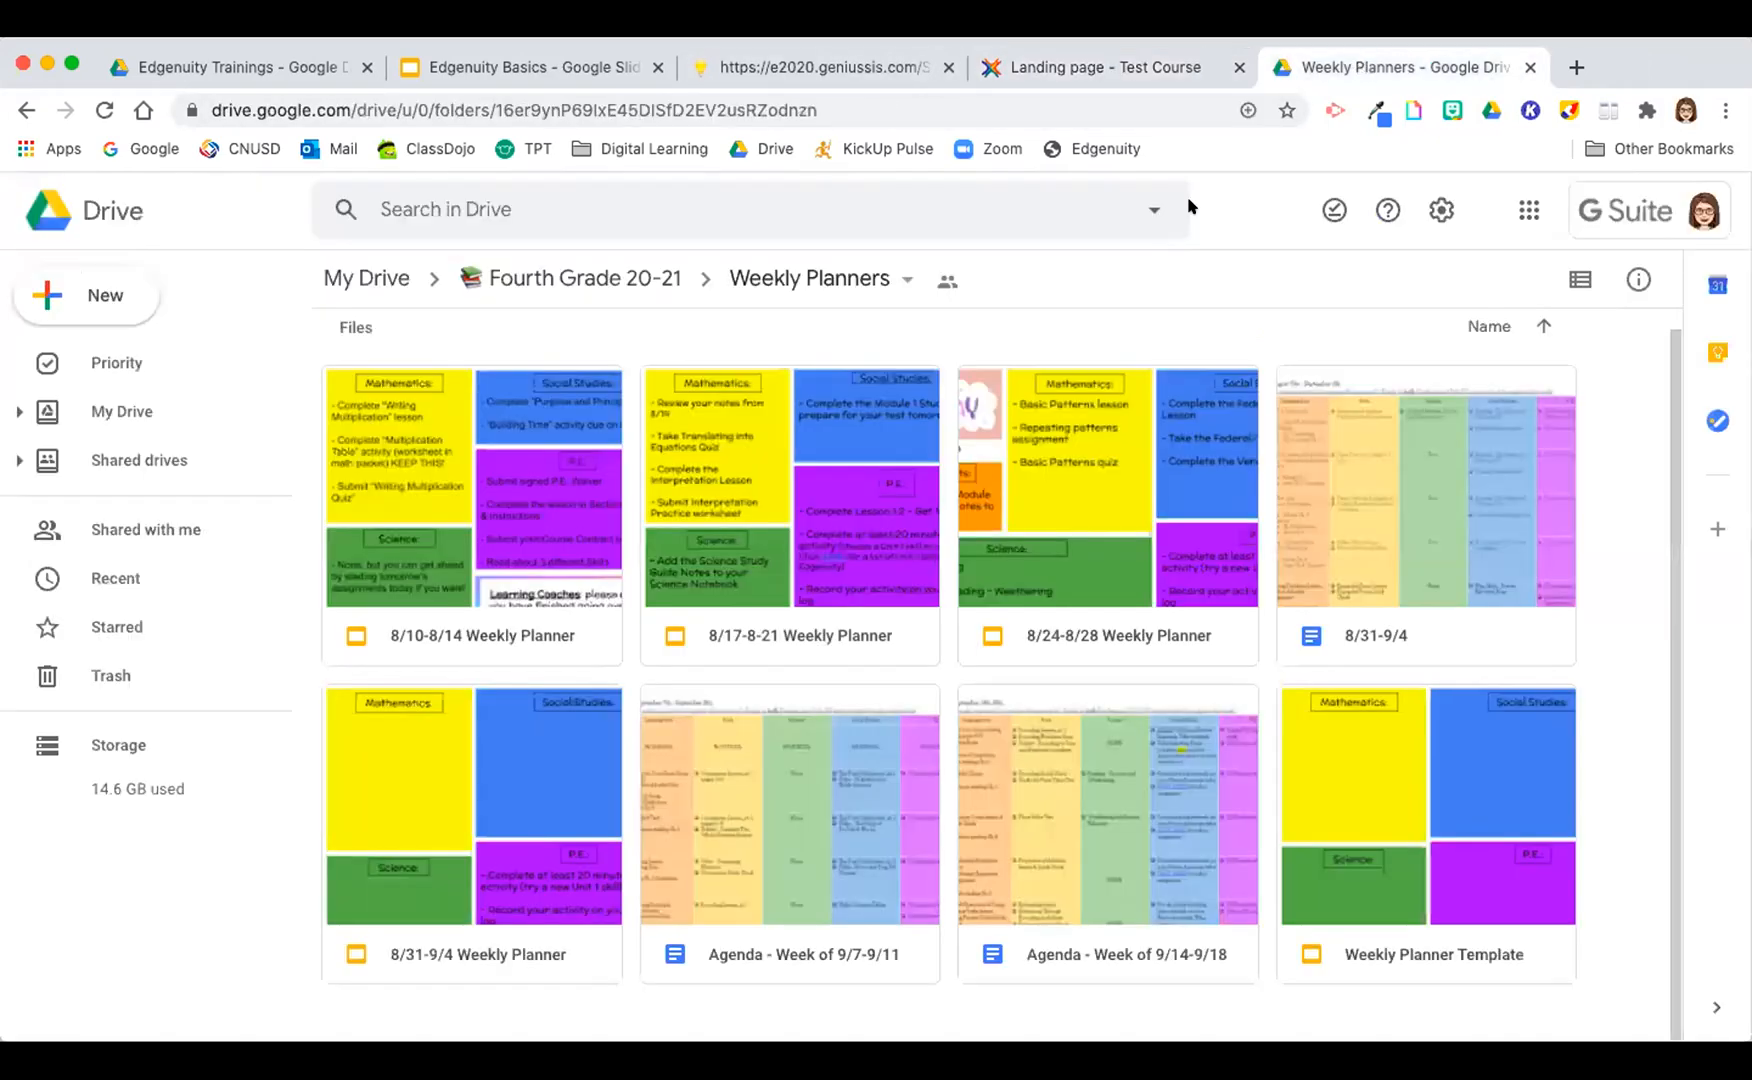
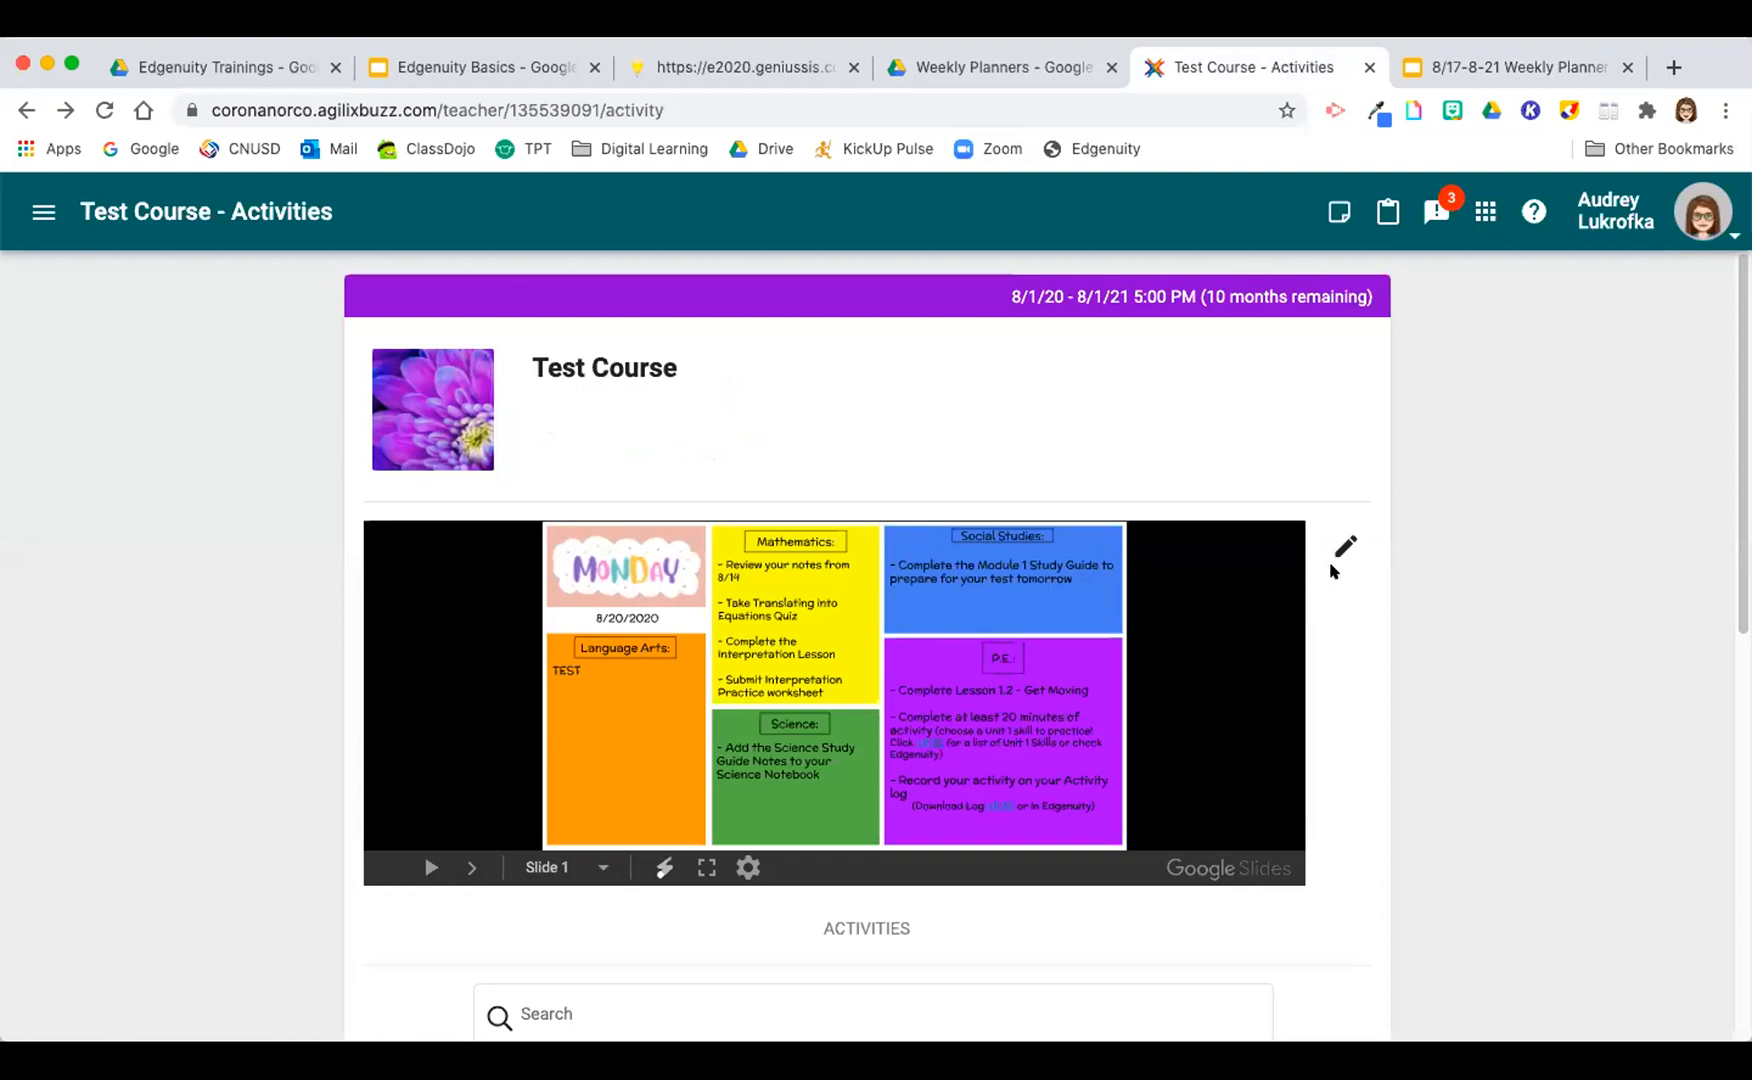
Step: Delete the embedded weekly planner slides from the Test Course landing page and save it
left_click(1345, 545)
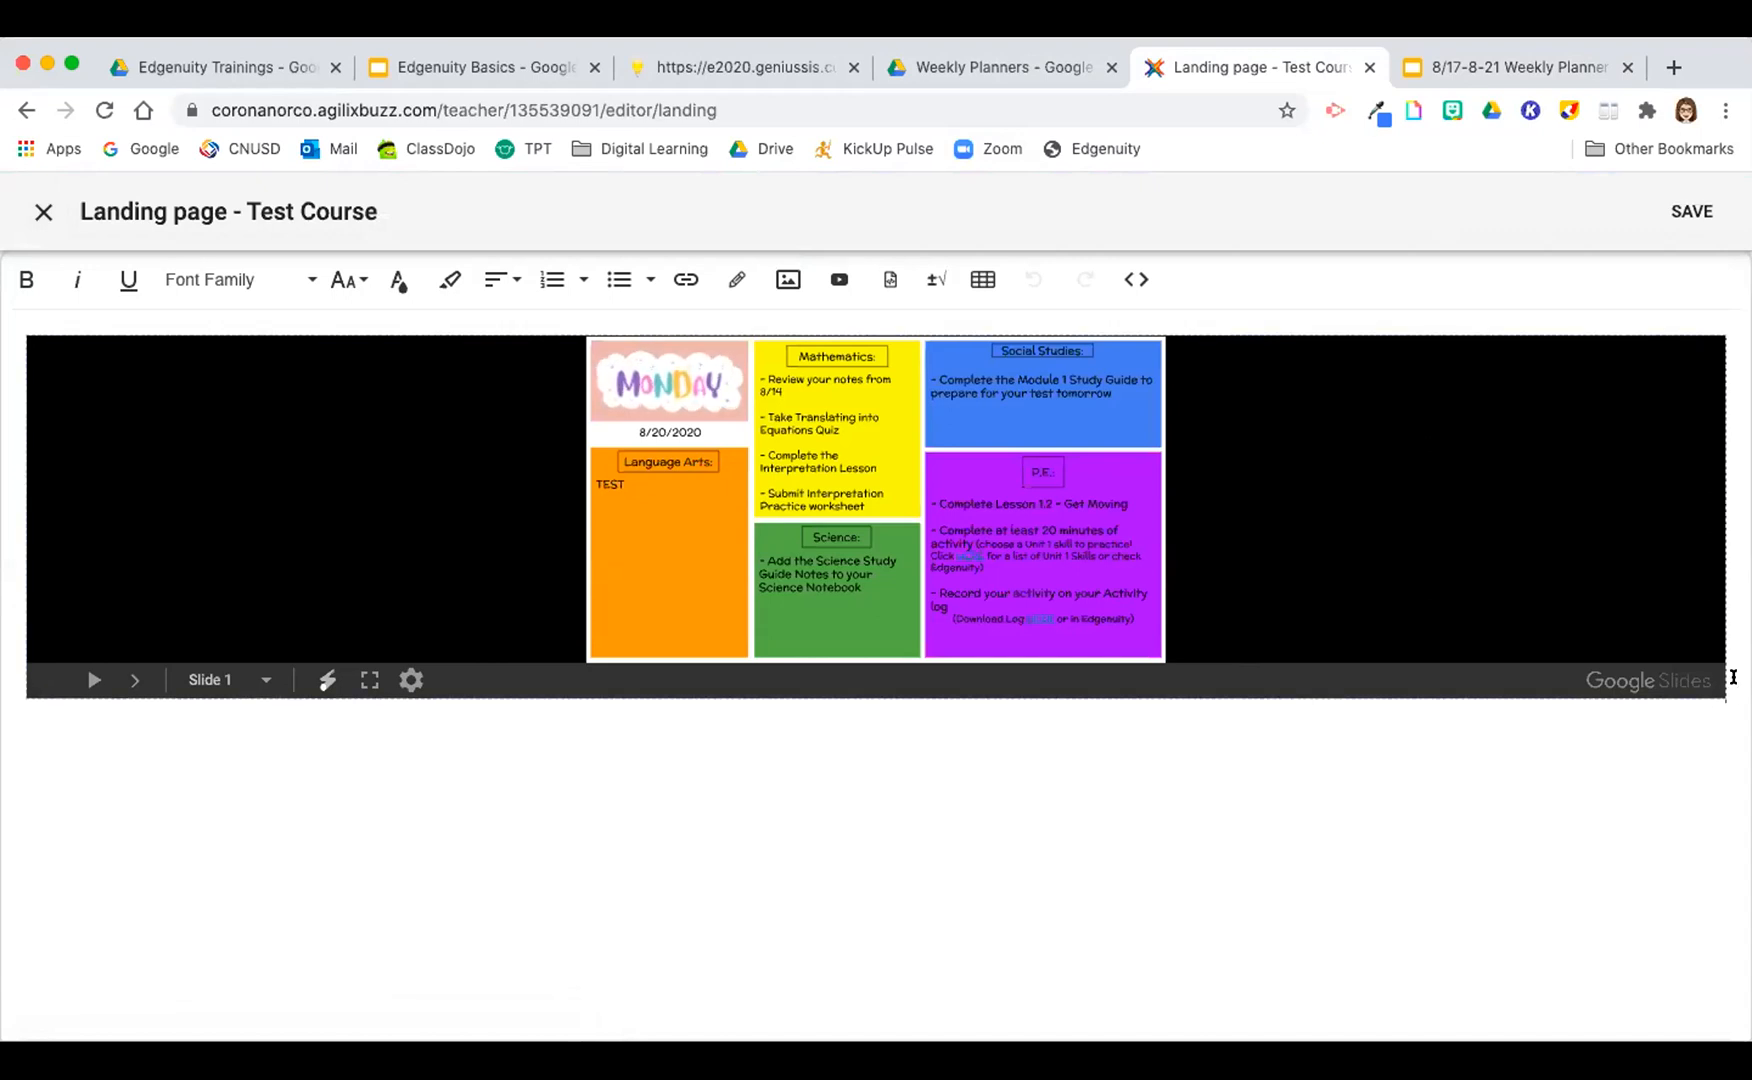
key("BackSpace")
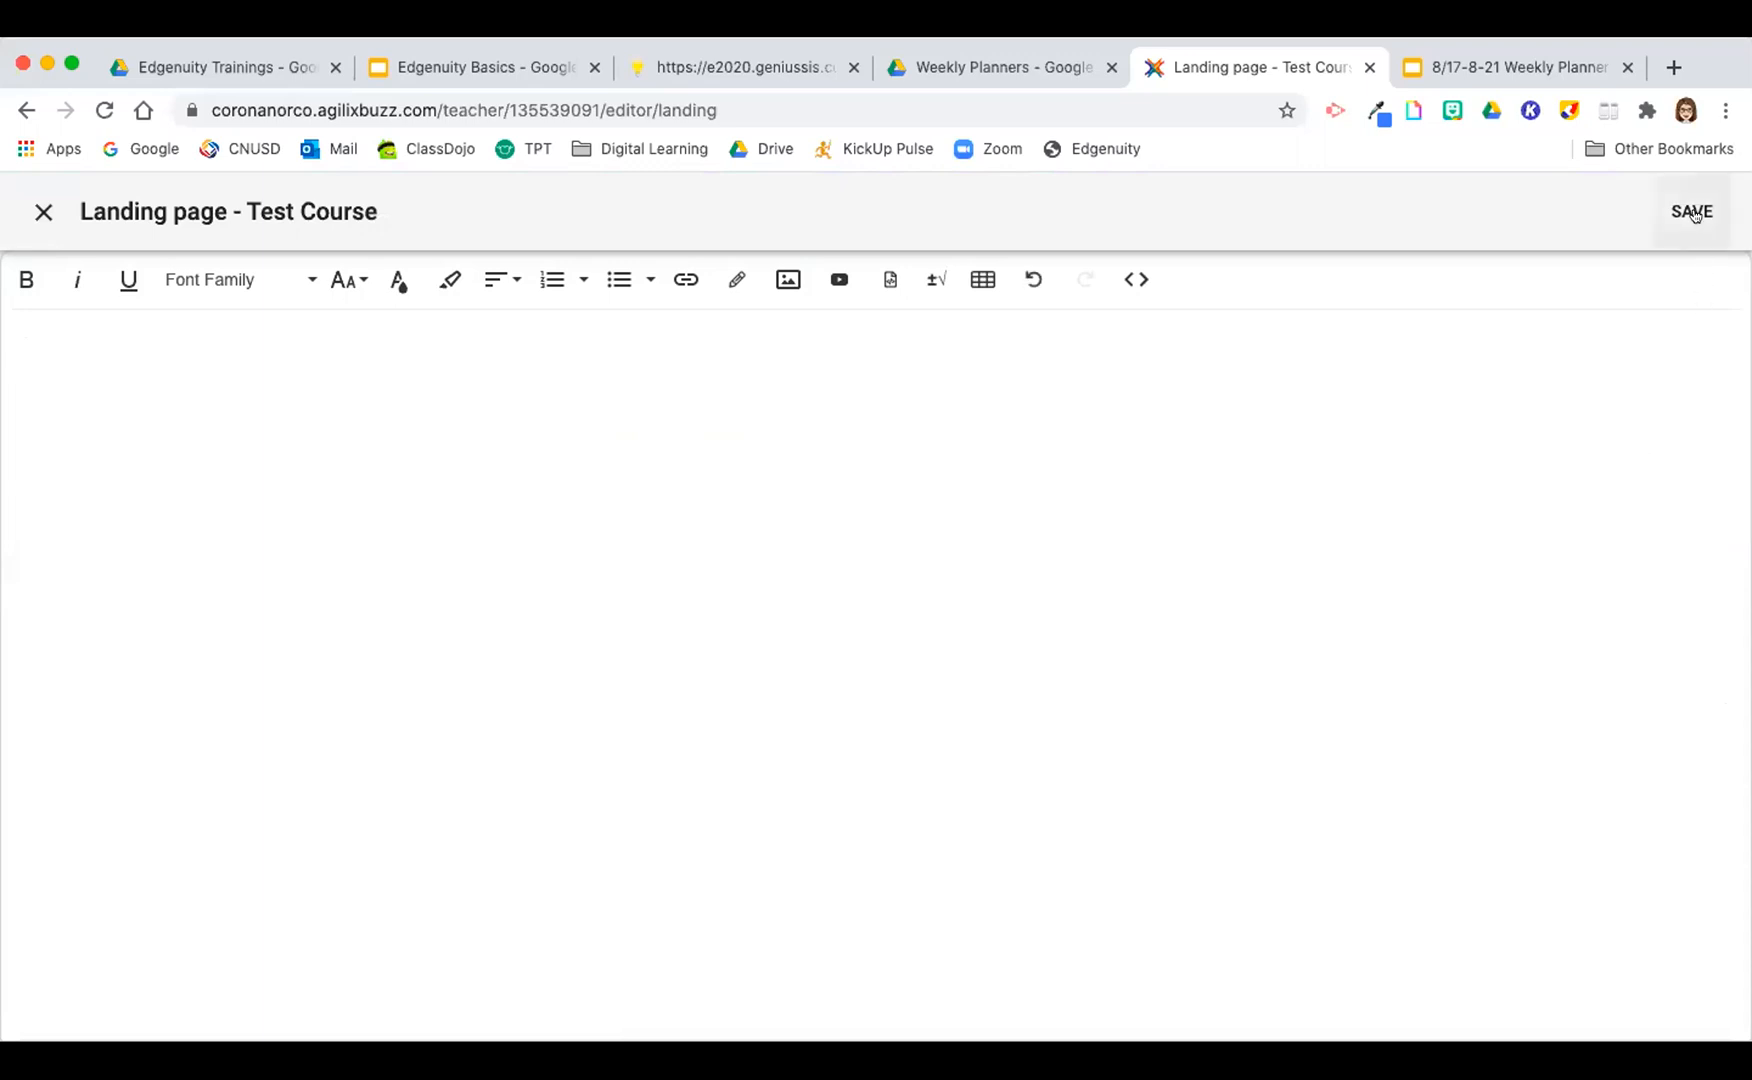
left_click(1692, 211)
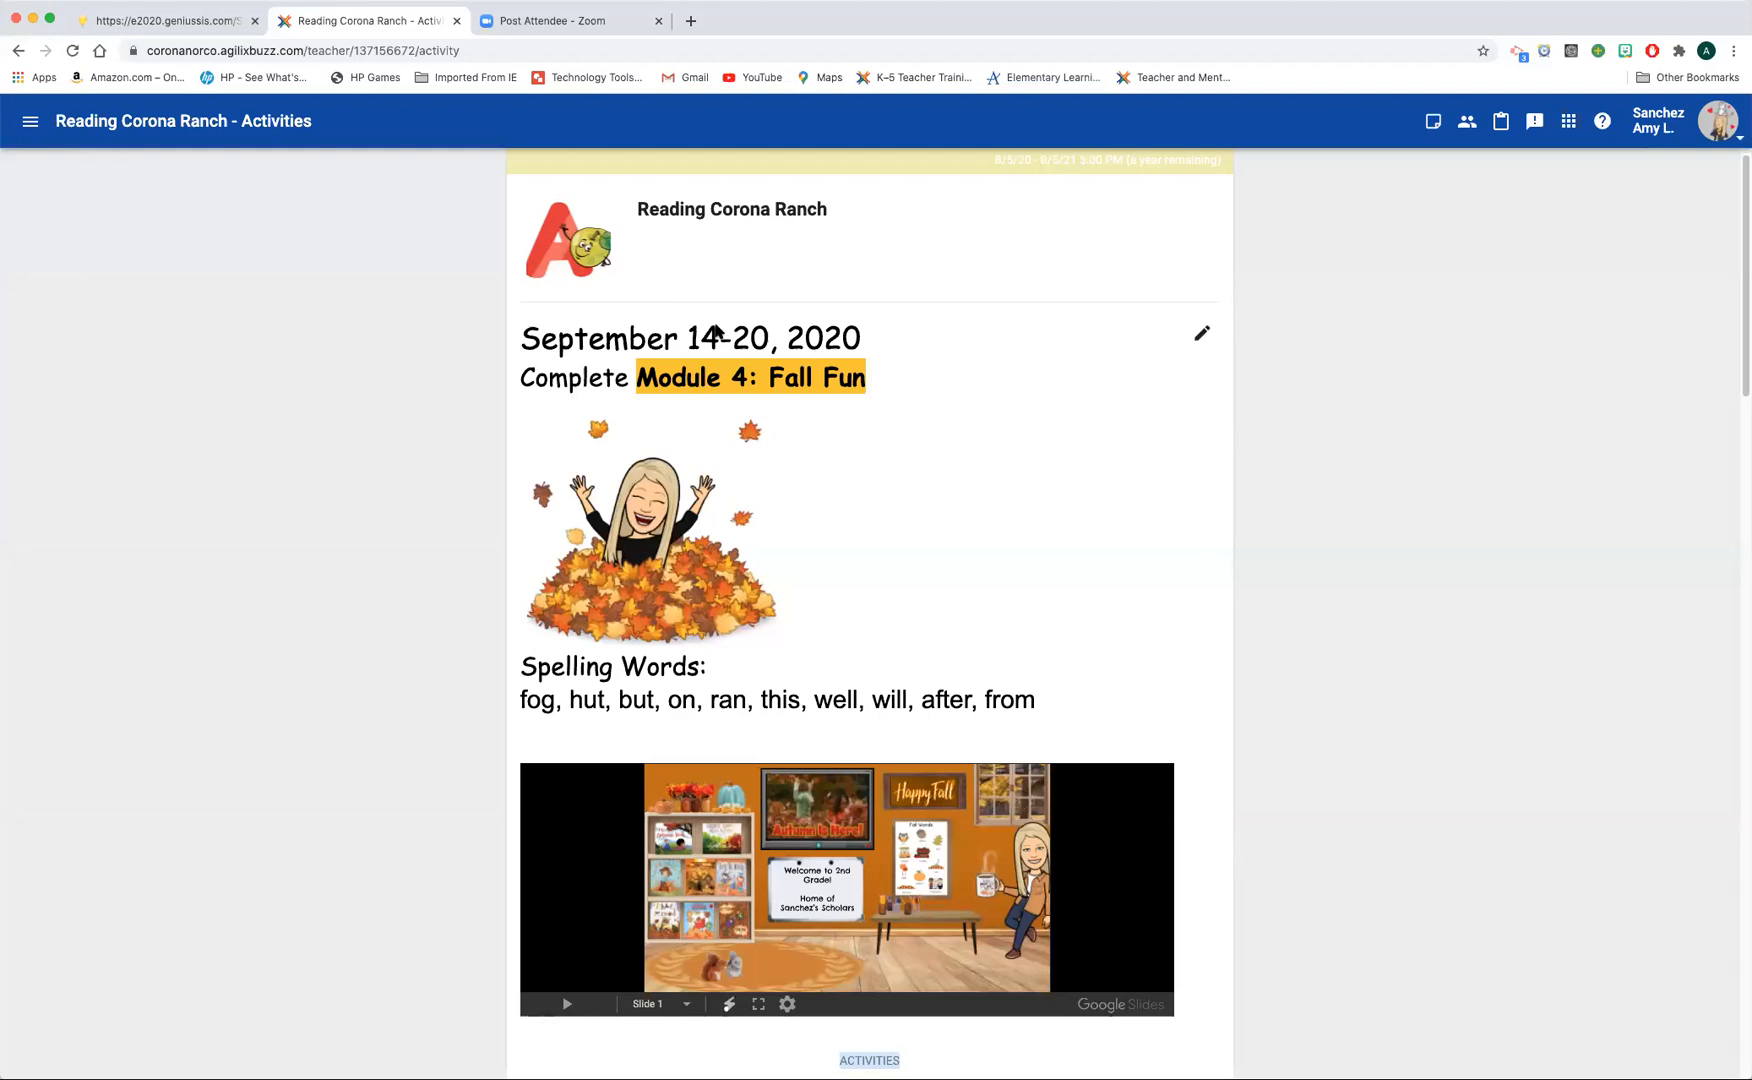
Step: Review the Reading Corona Ranch landing page, including its weekly module, spelling words and embedded slides
scroll(1041, 488, "down", 5)
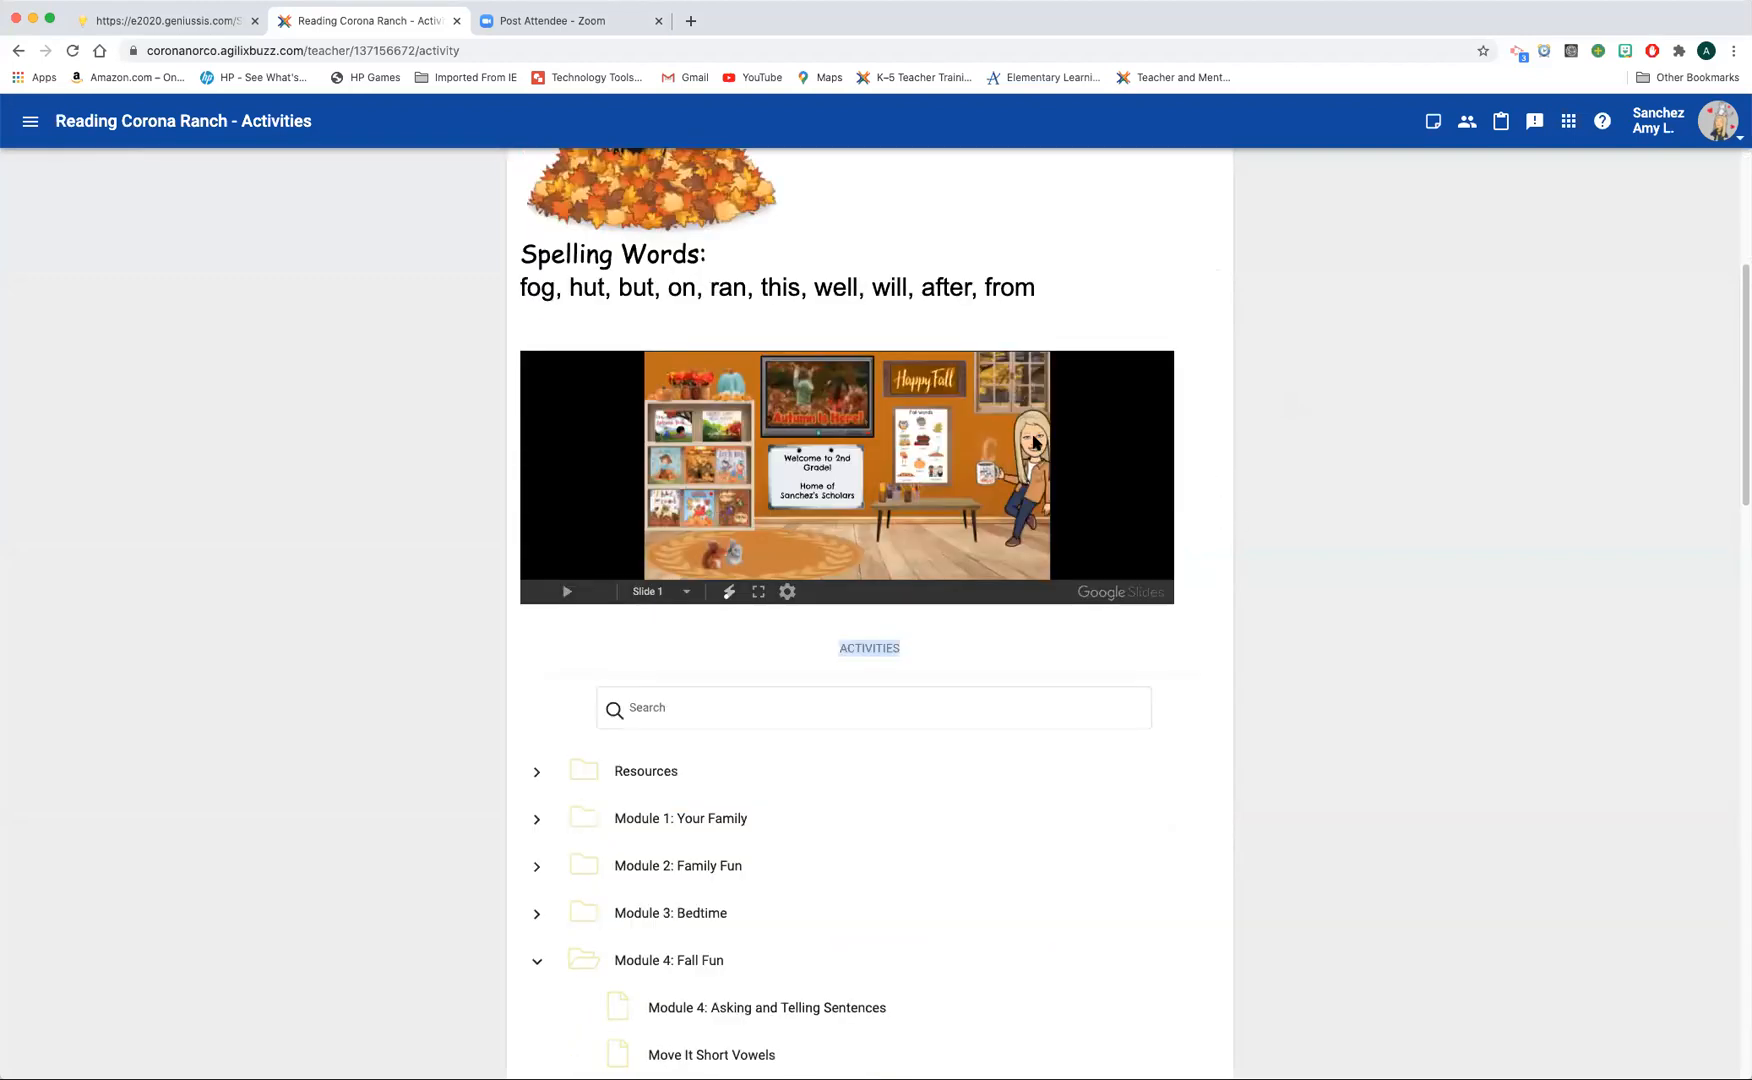
scroll(1146, 313, "up", 1)
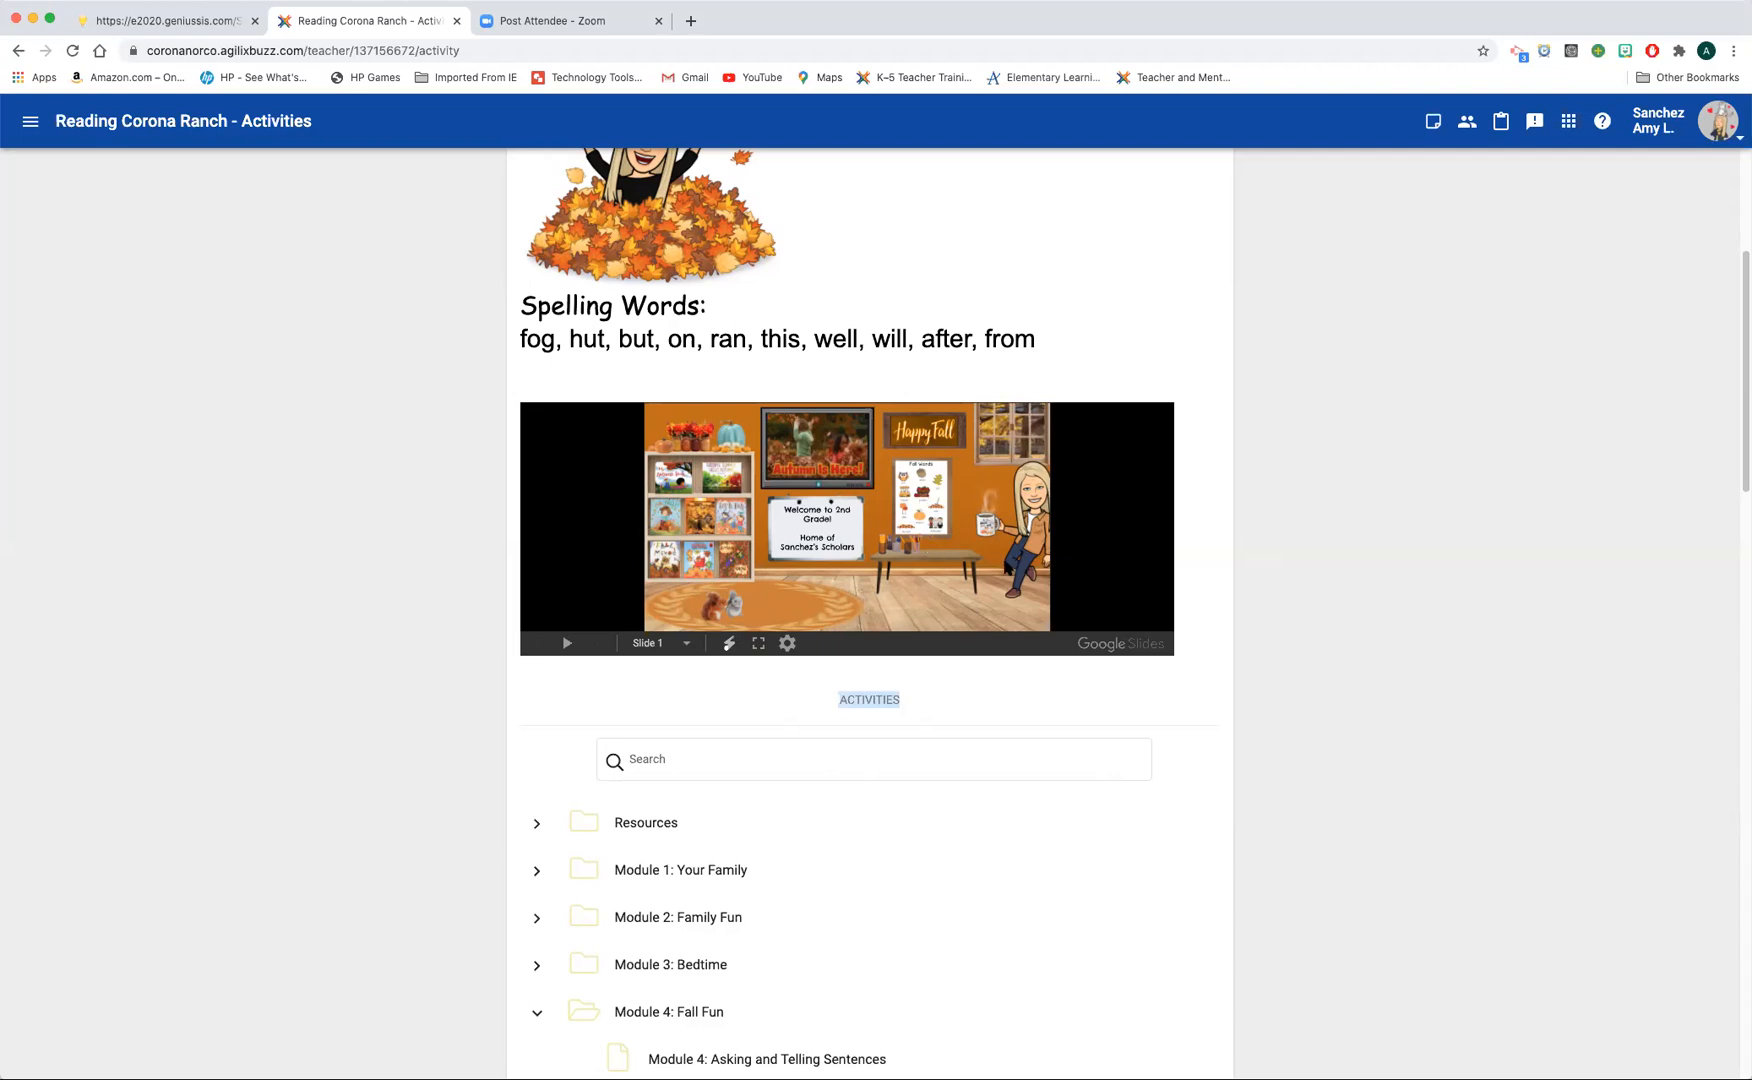
scroll(880, 200, "up", 5)
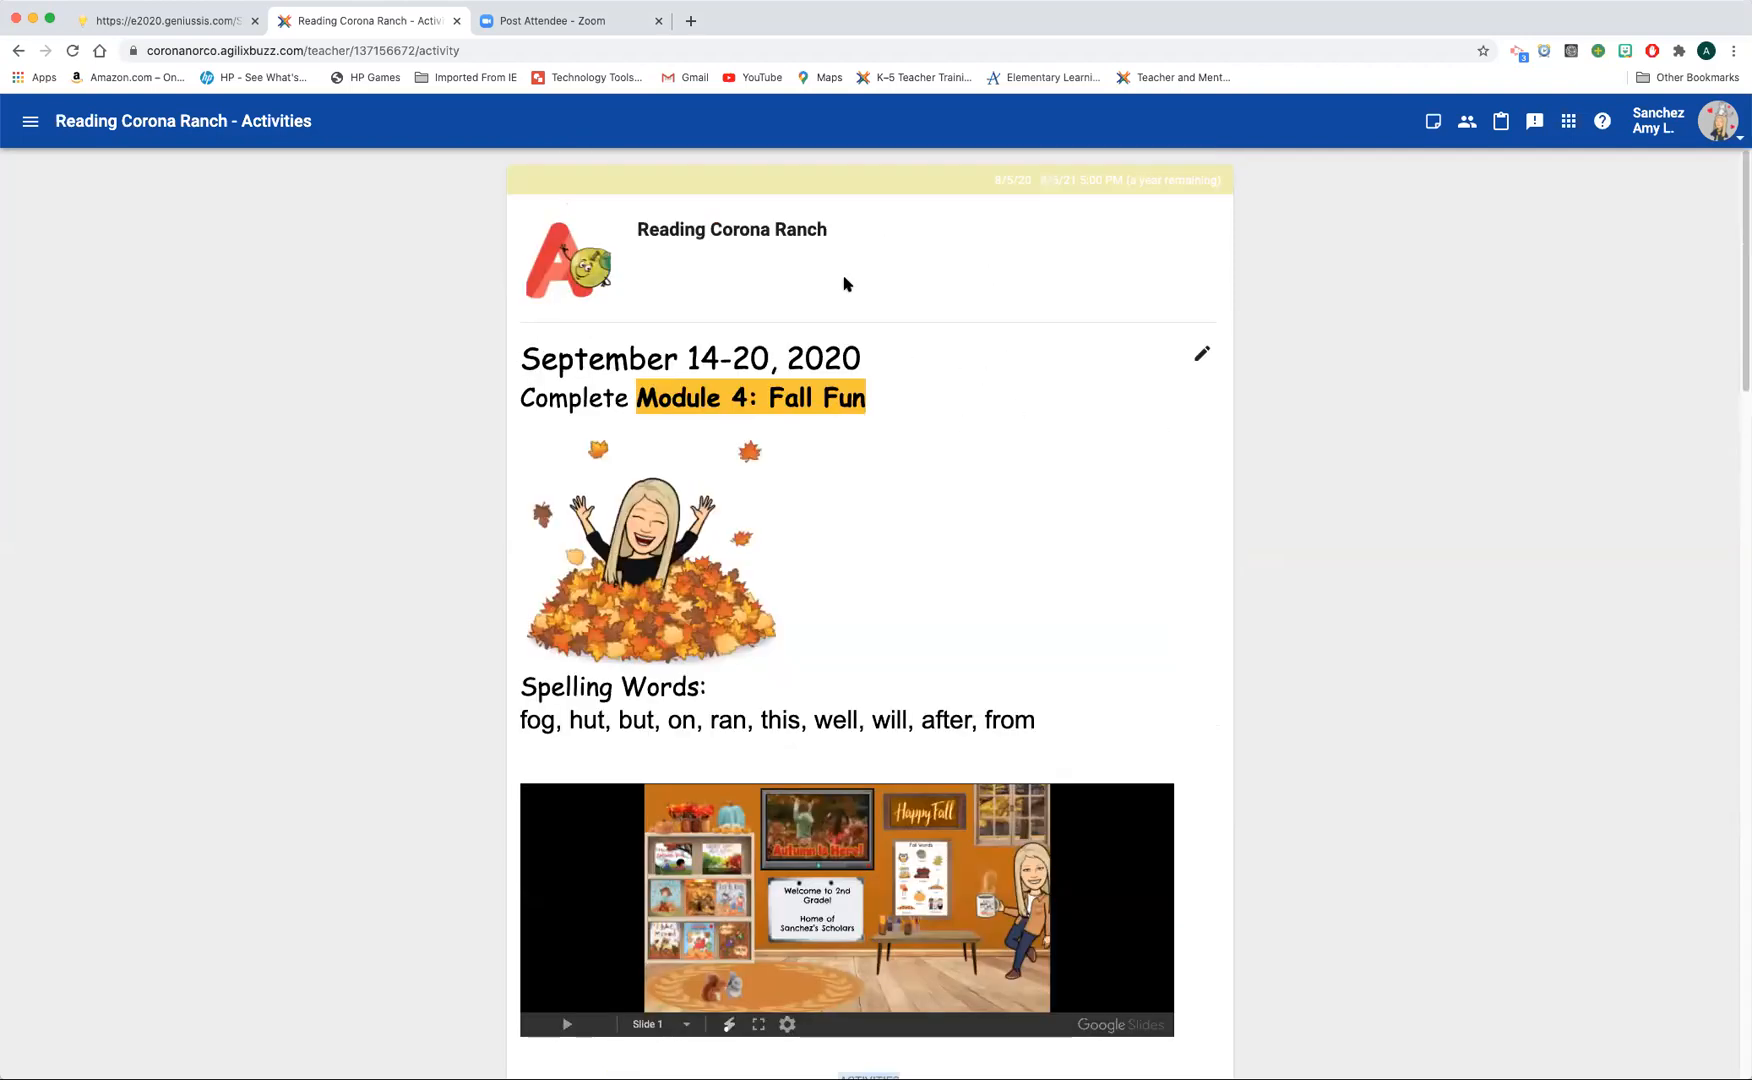
Step: Open the activities page of the Math Riverview course to view its landing page
left_click(32, 124)
left_click(94, 224)
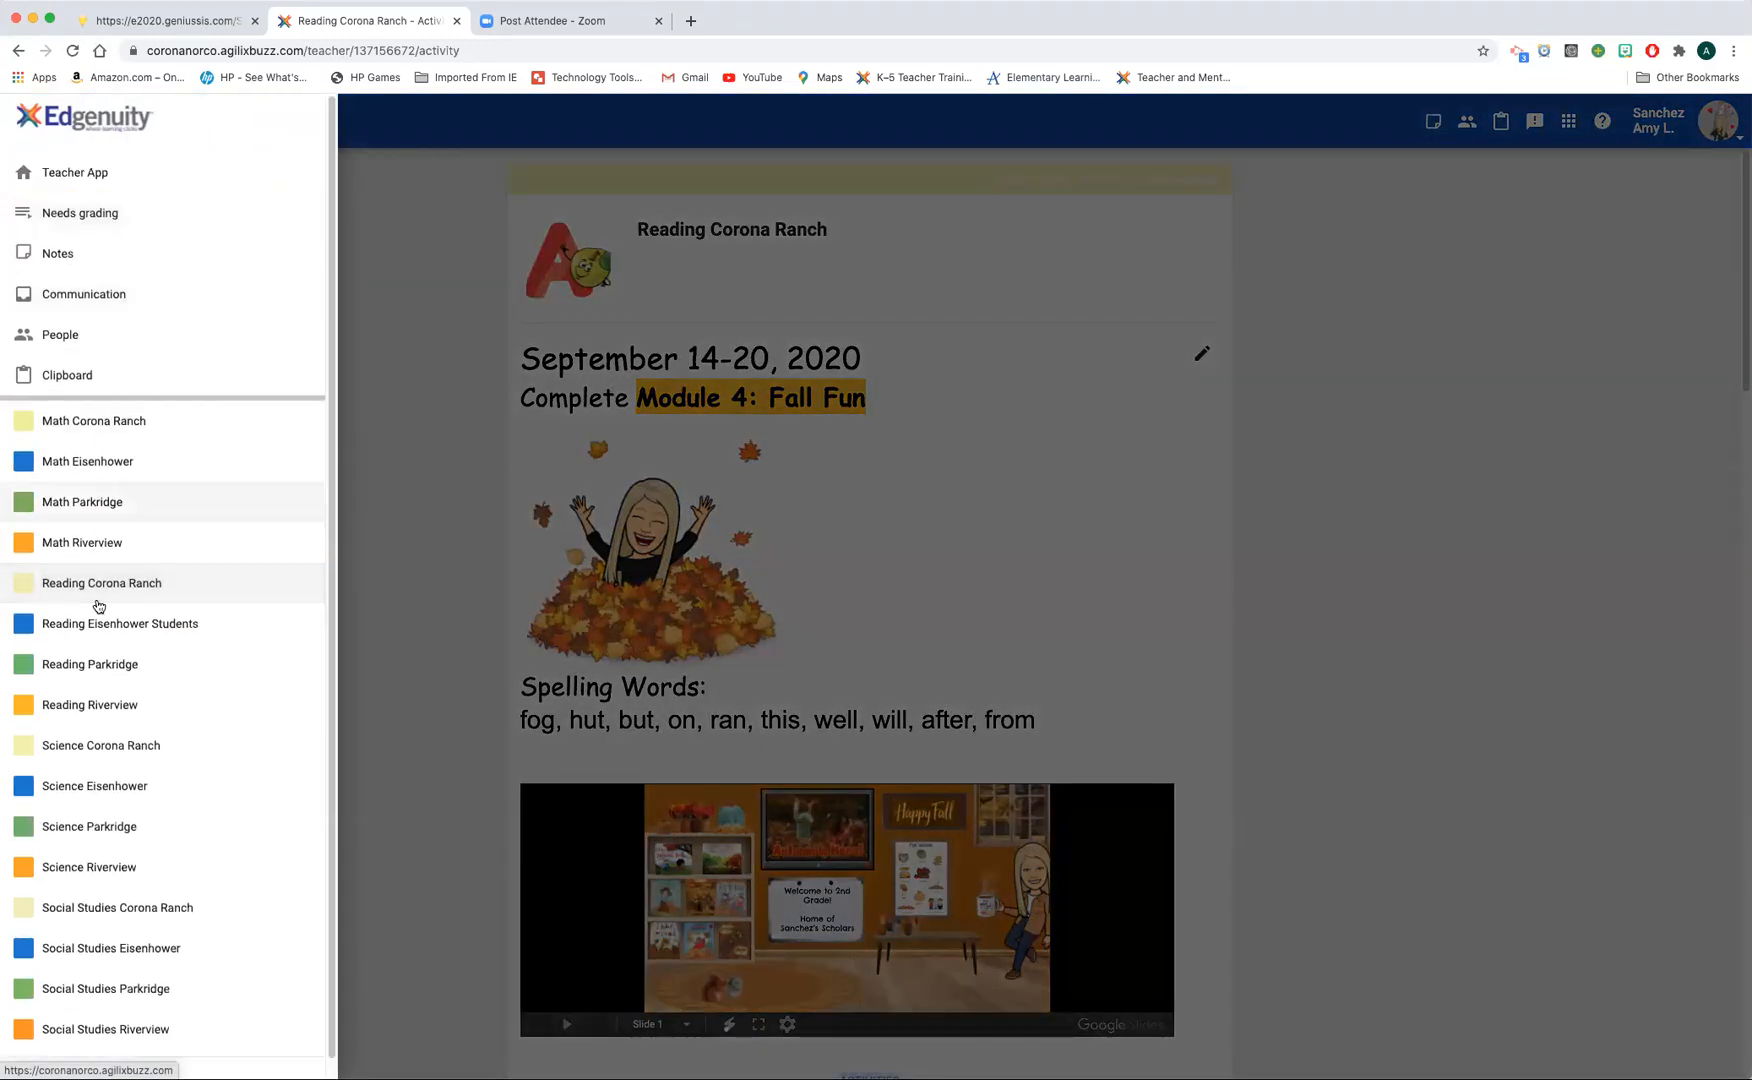
left_click(85, 543)
left_click(85, 270)
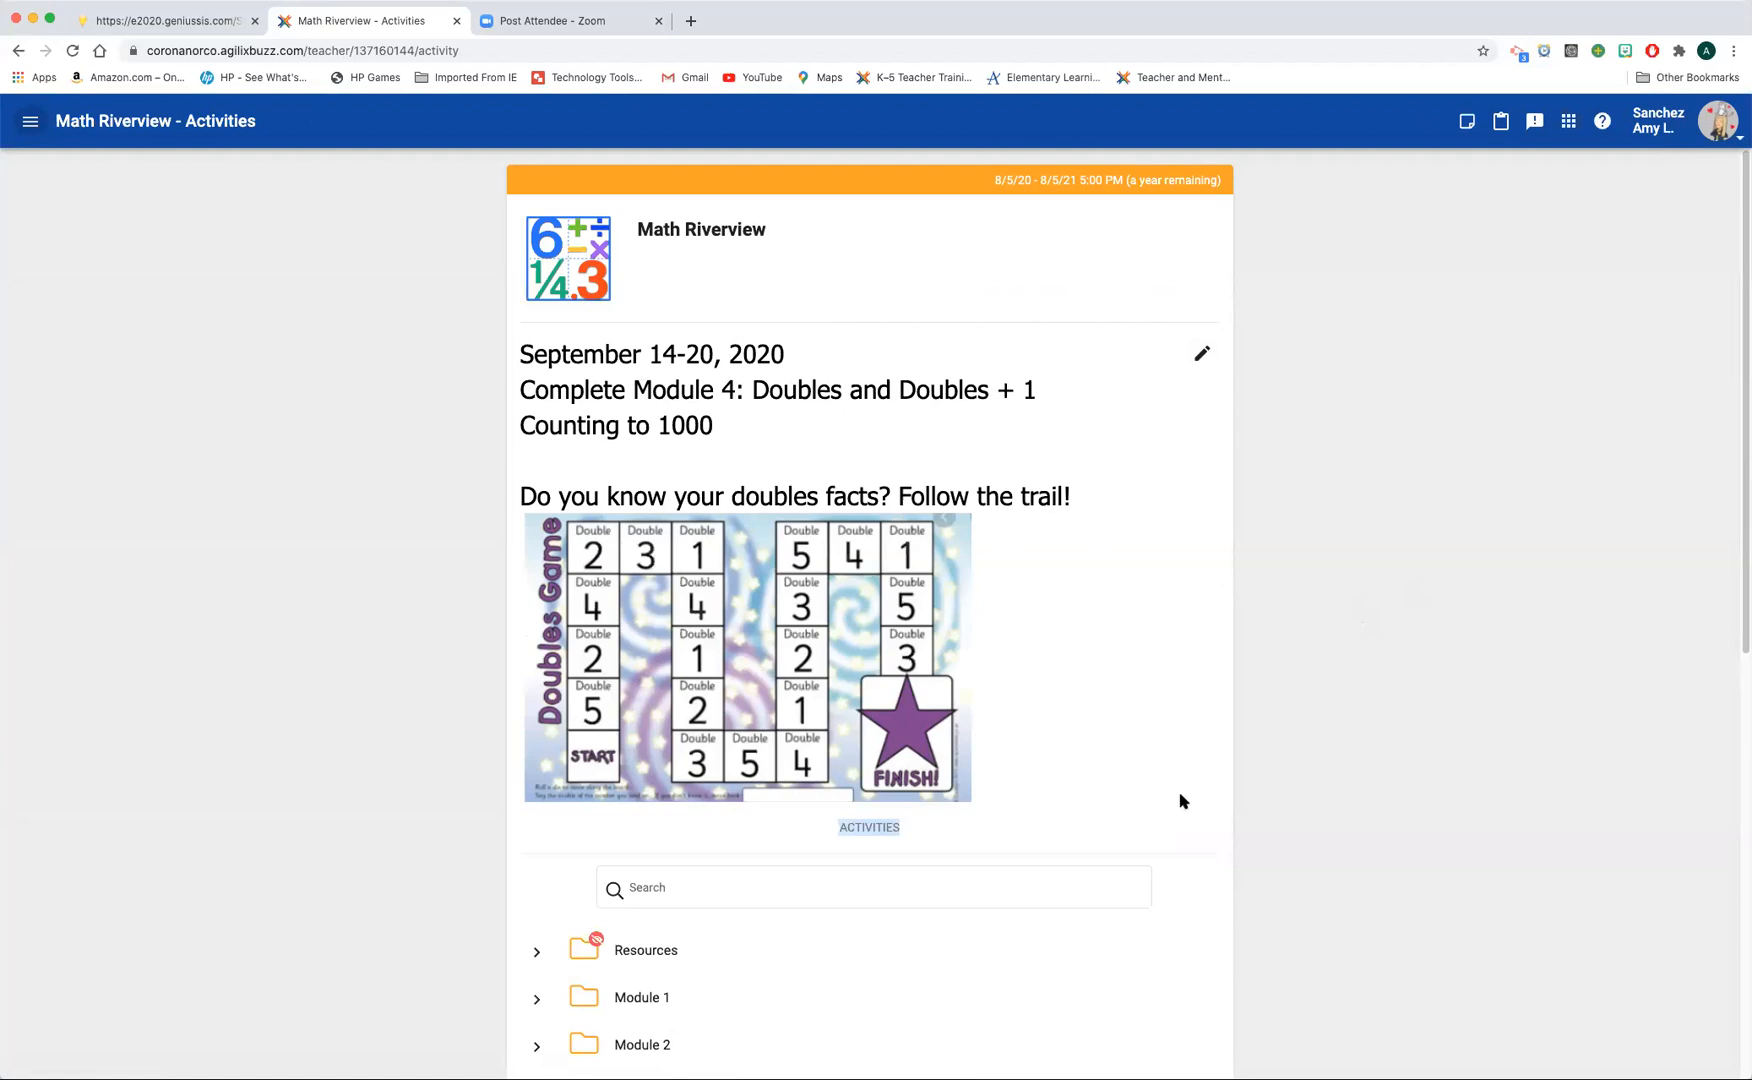
Step: Open the activities page of the Science Eisenhower course to view its landing page
left_click(31, 121)
left_click(56, 224)
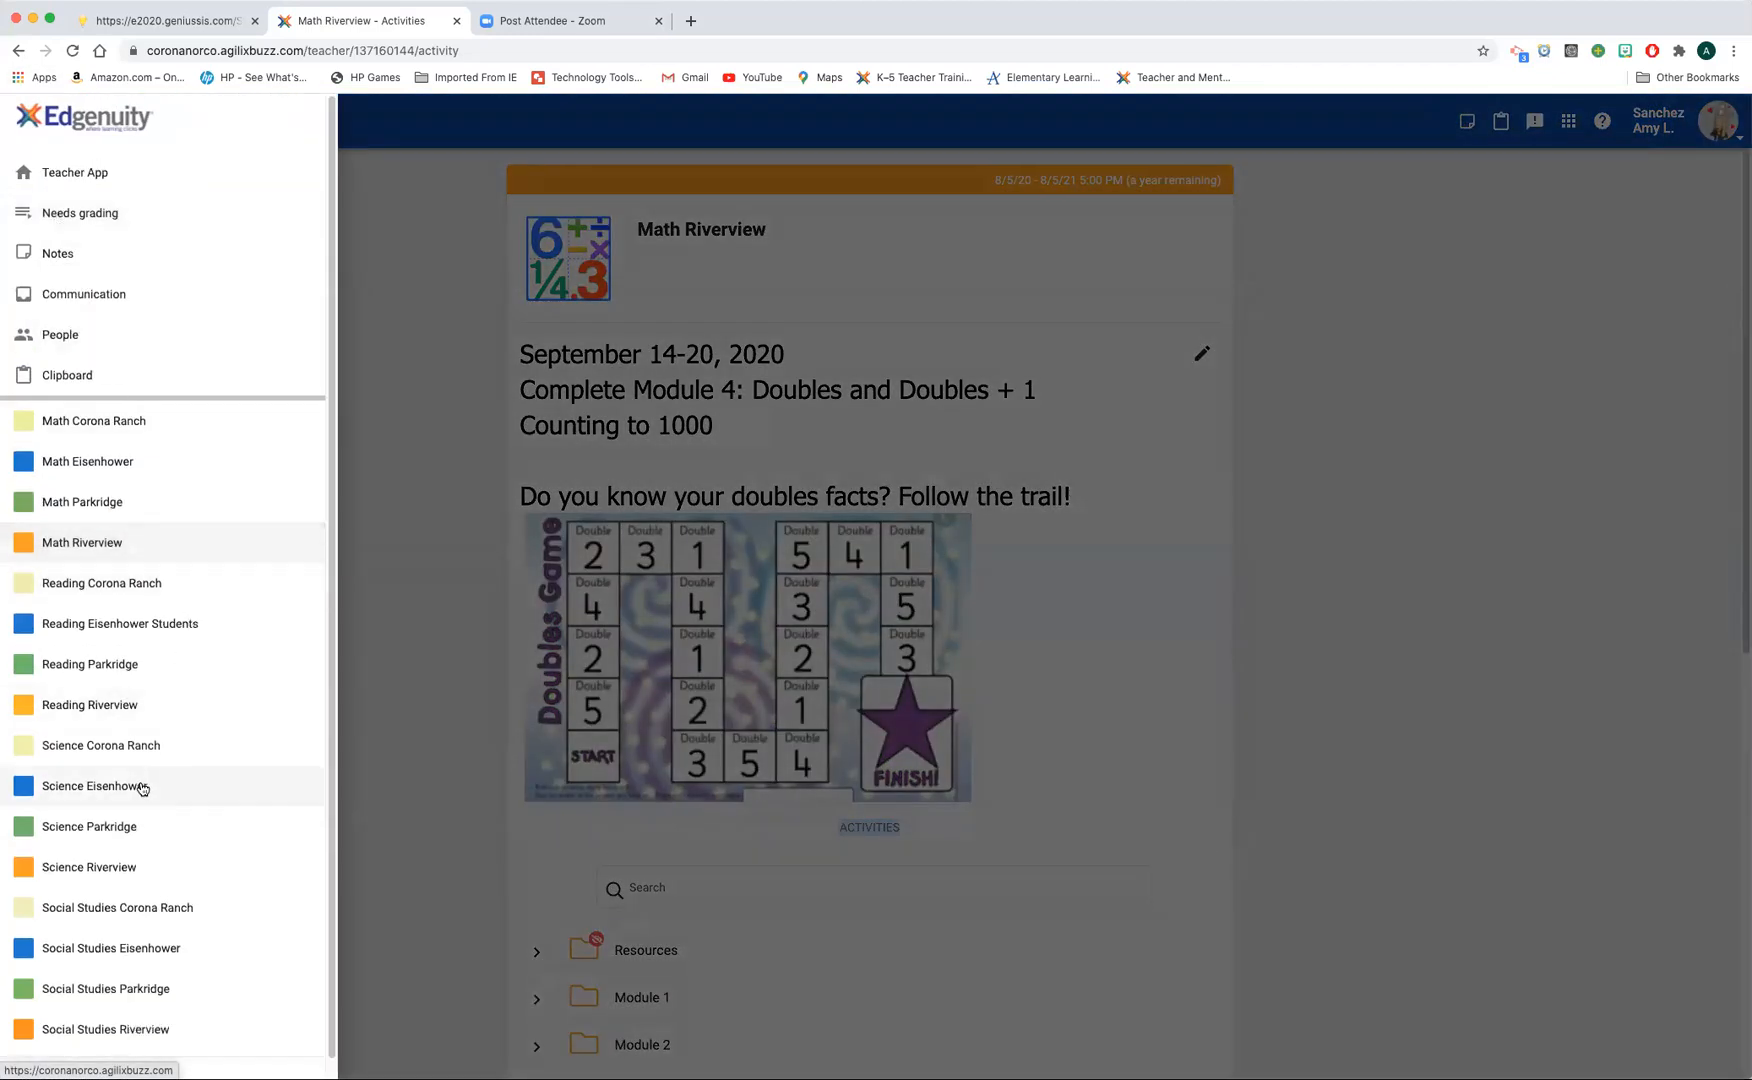
left_click(135, 787)
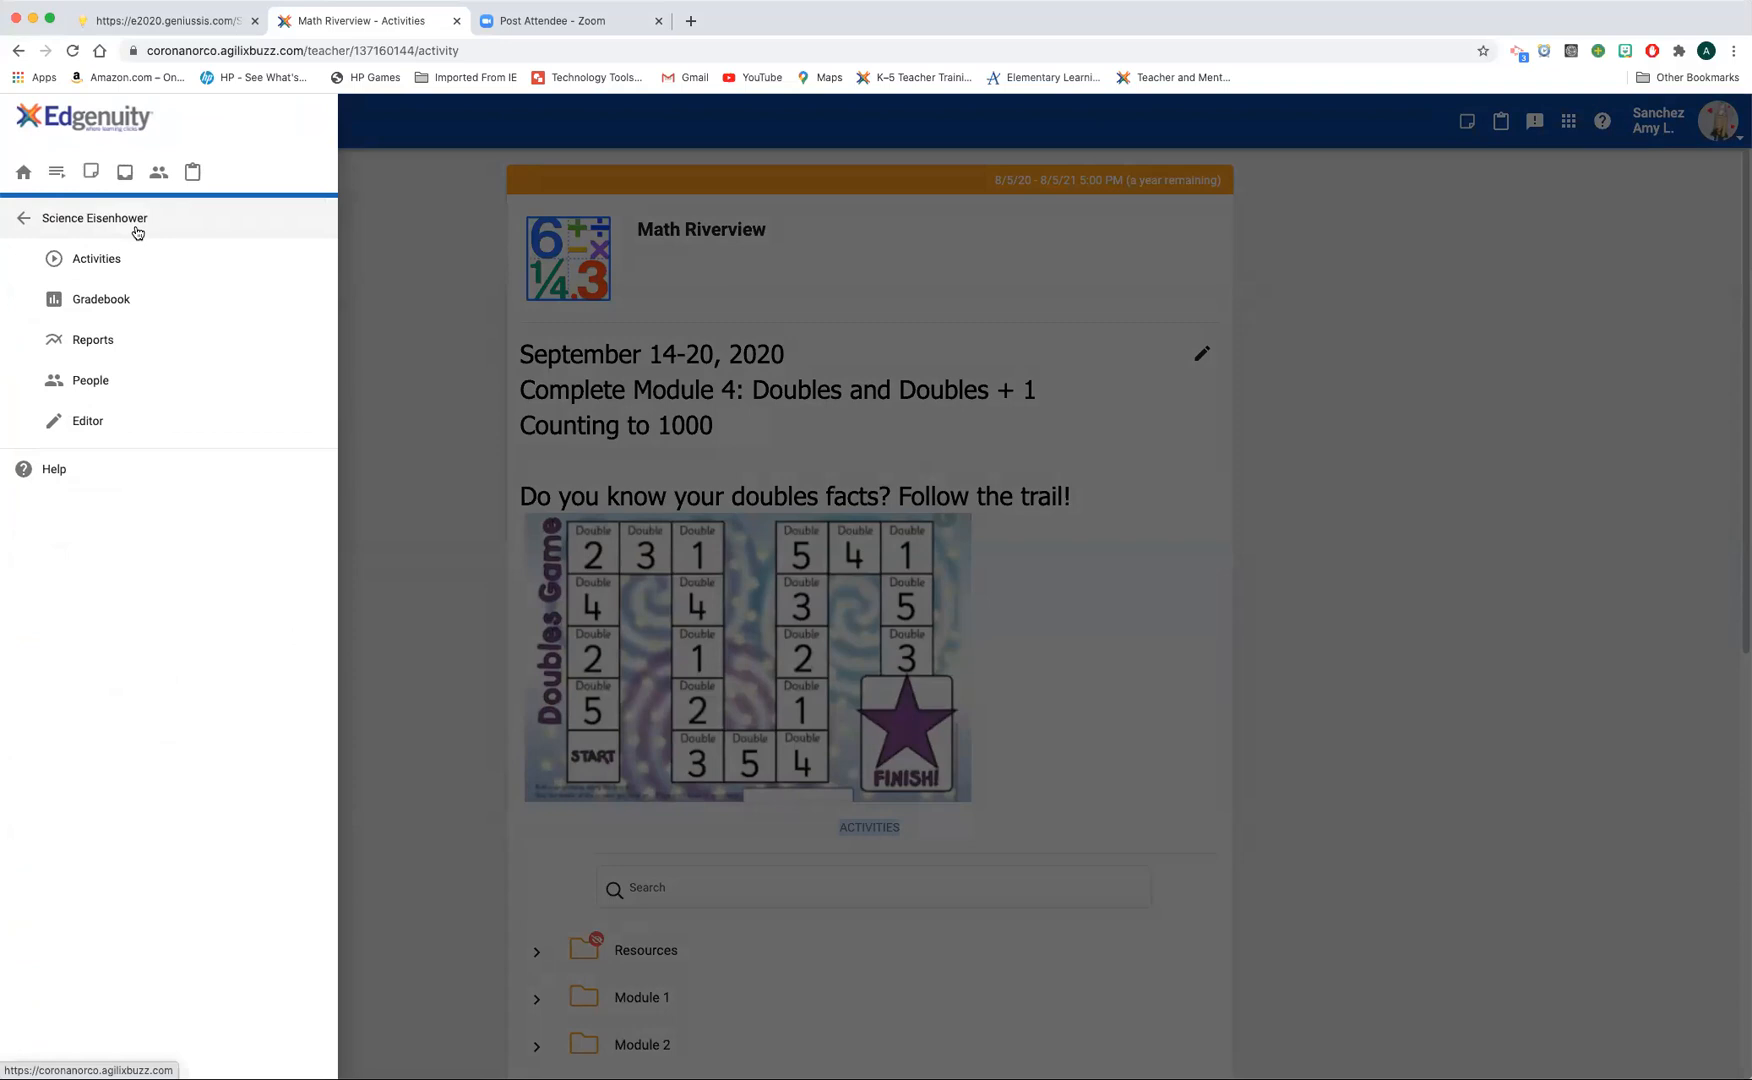
left_click(106, 260)
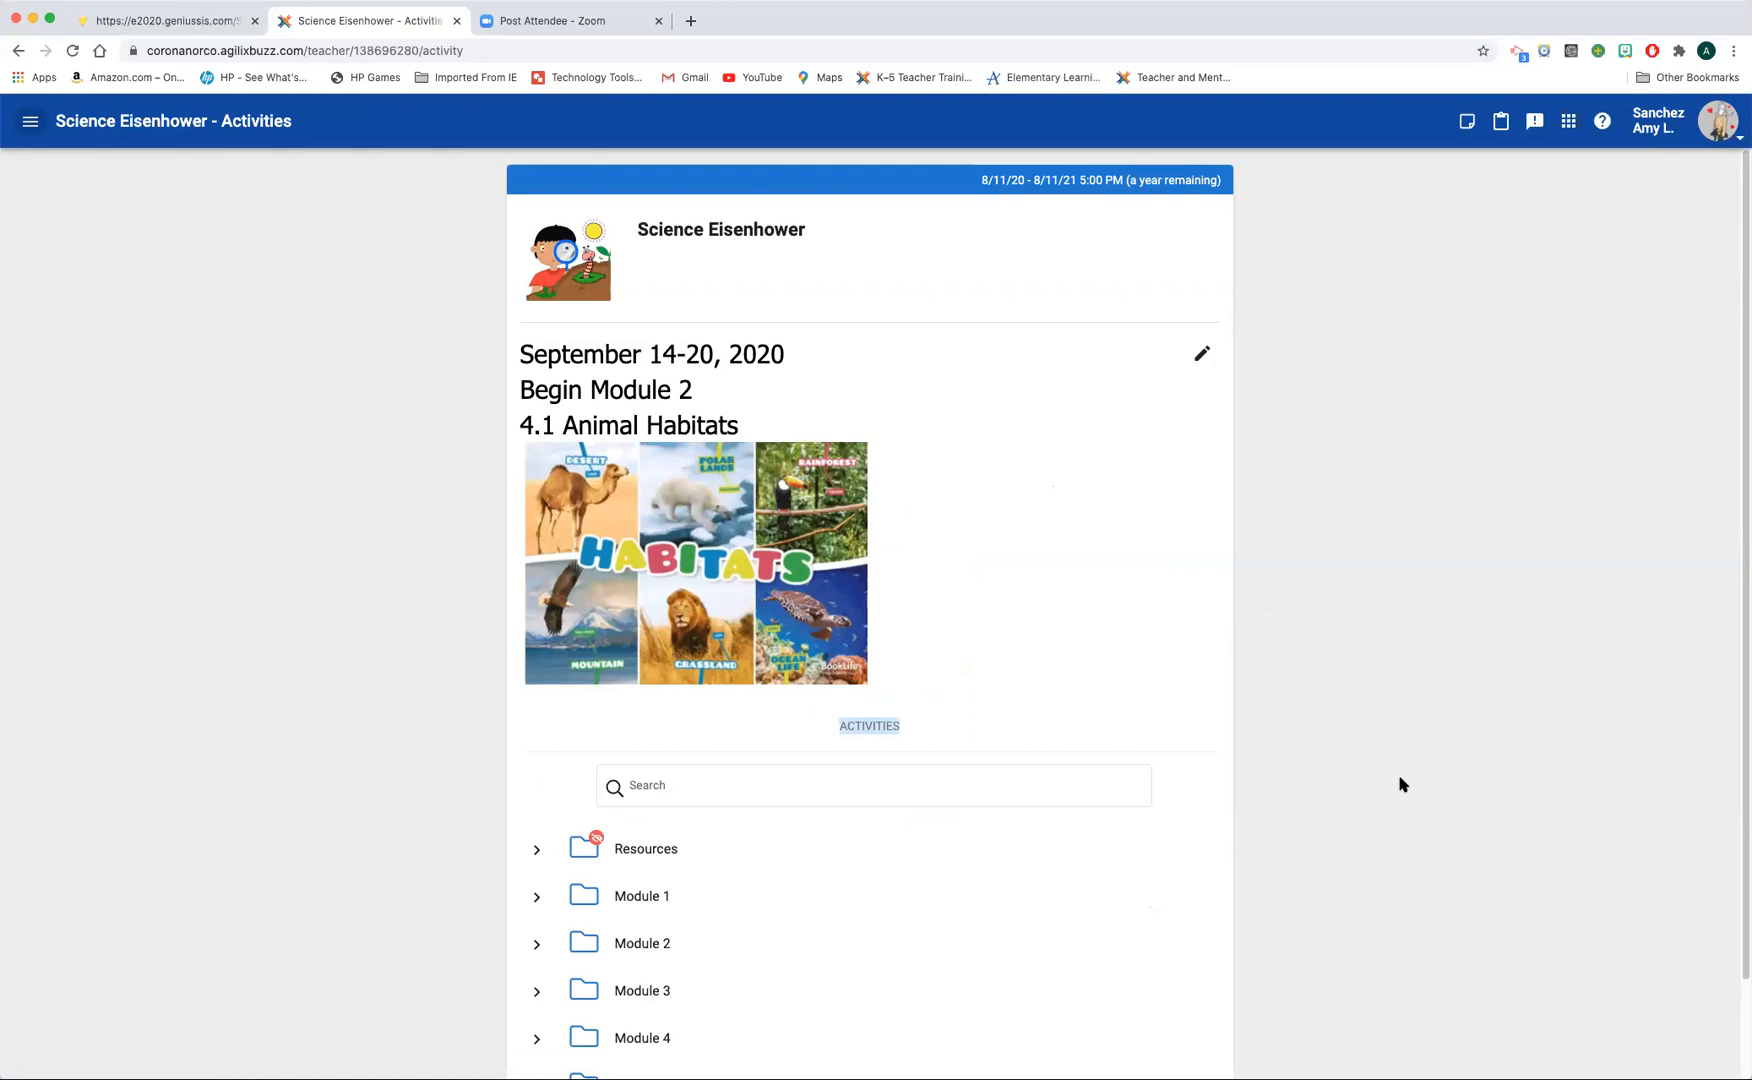
Step: Expand Module 2 in the Science Eisenhower activities and look through its lessons and assignments
scroll(540, 815, "down", 2)
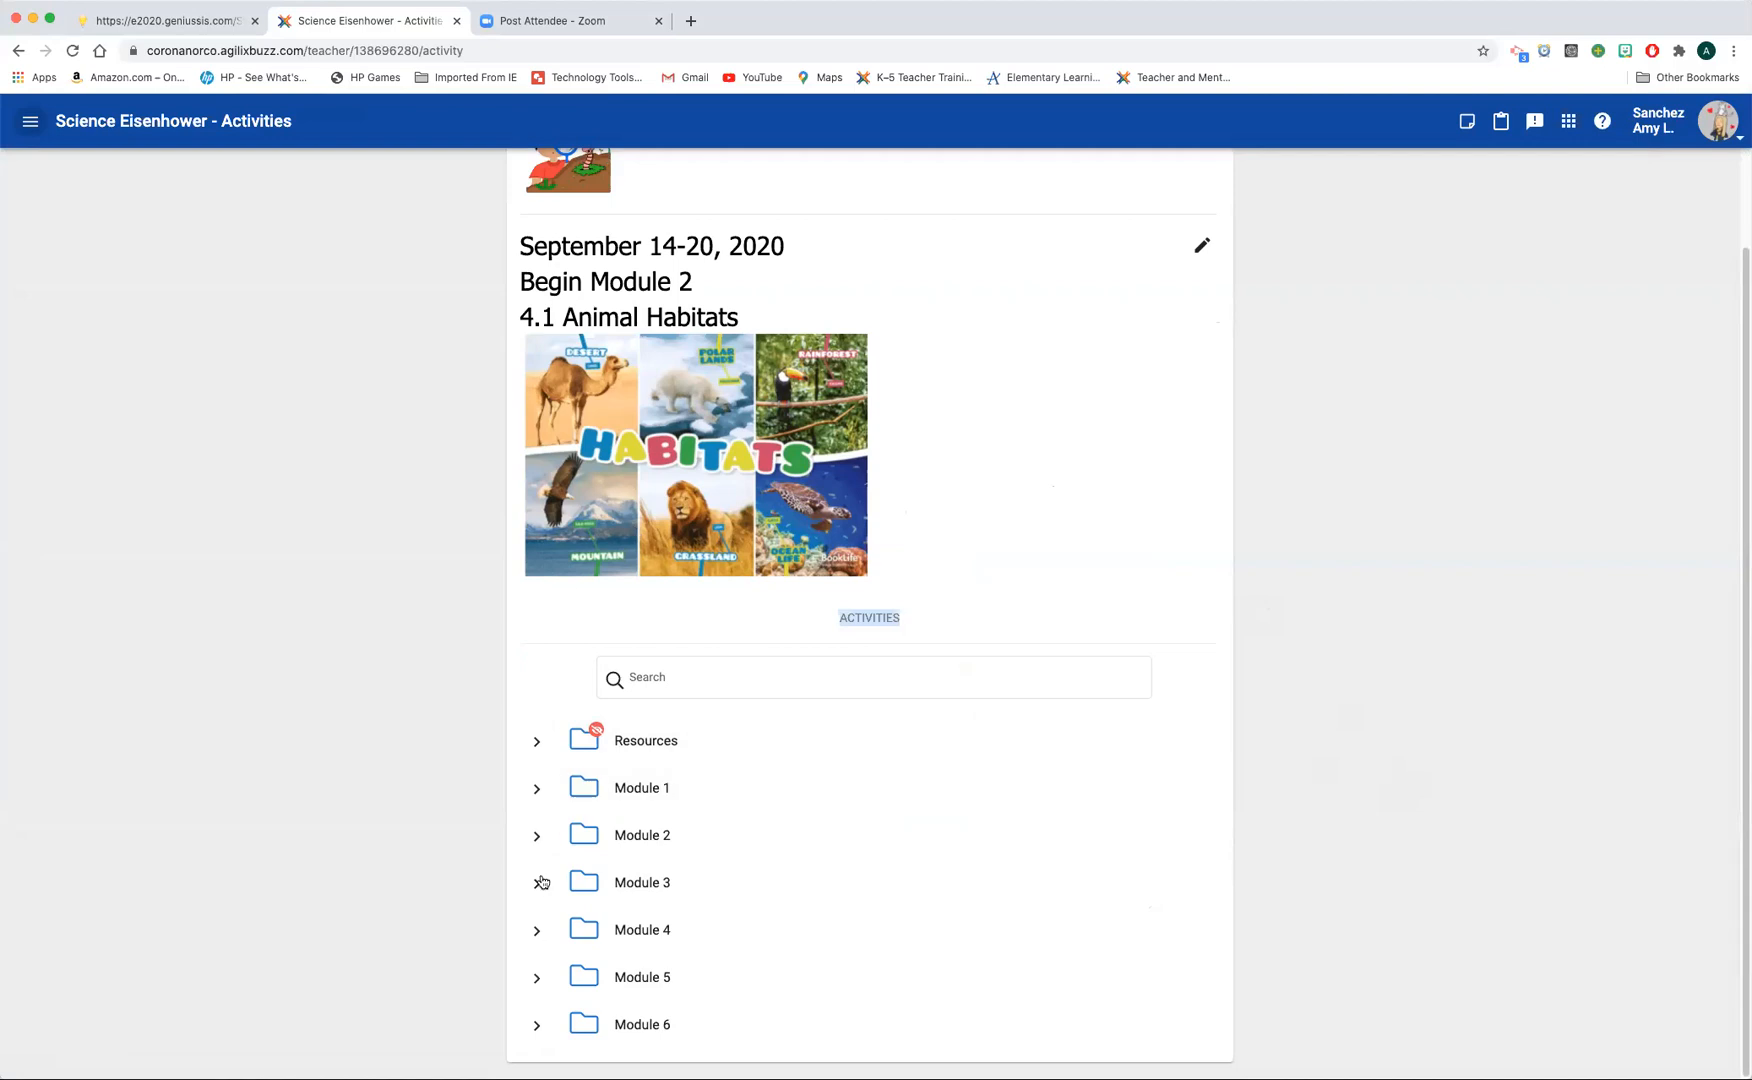
left_click(538, 838)
scroll(934, 829, "down", 3)
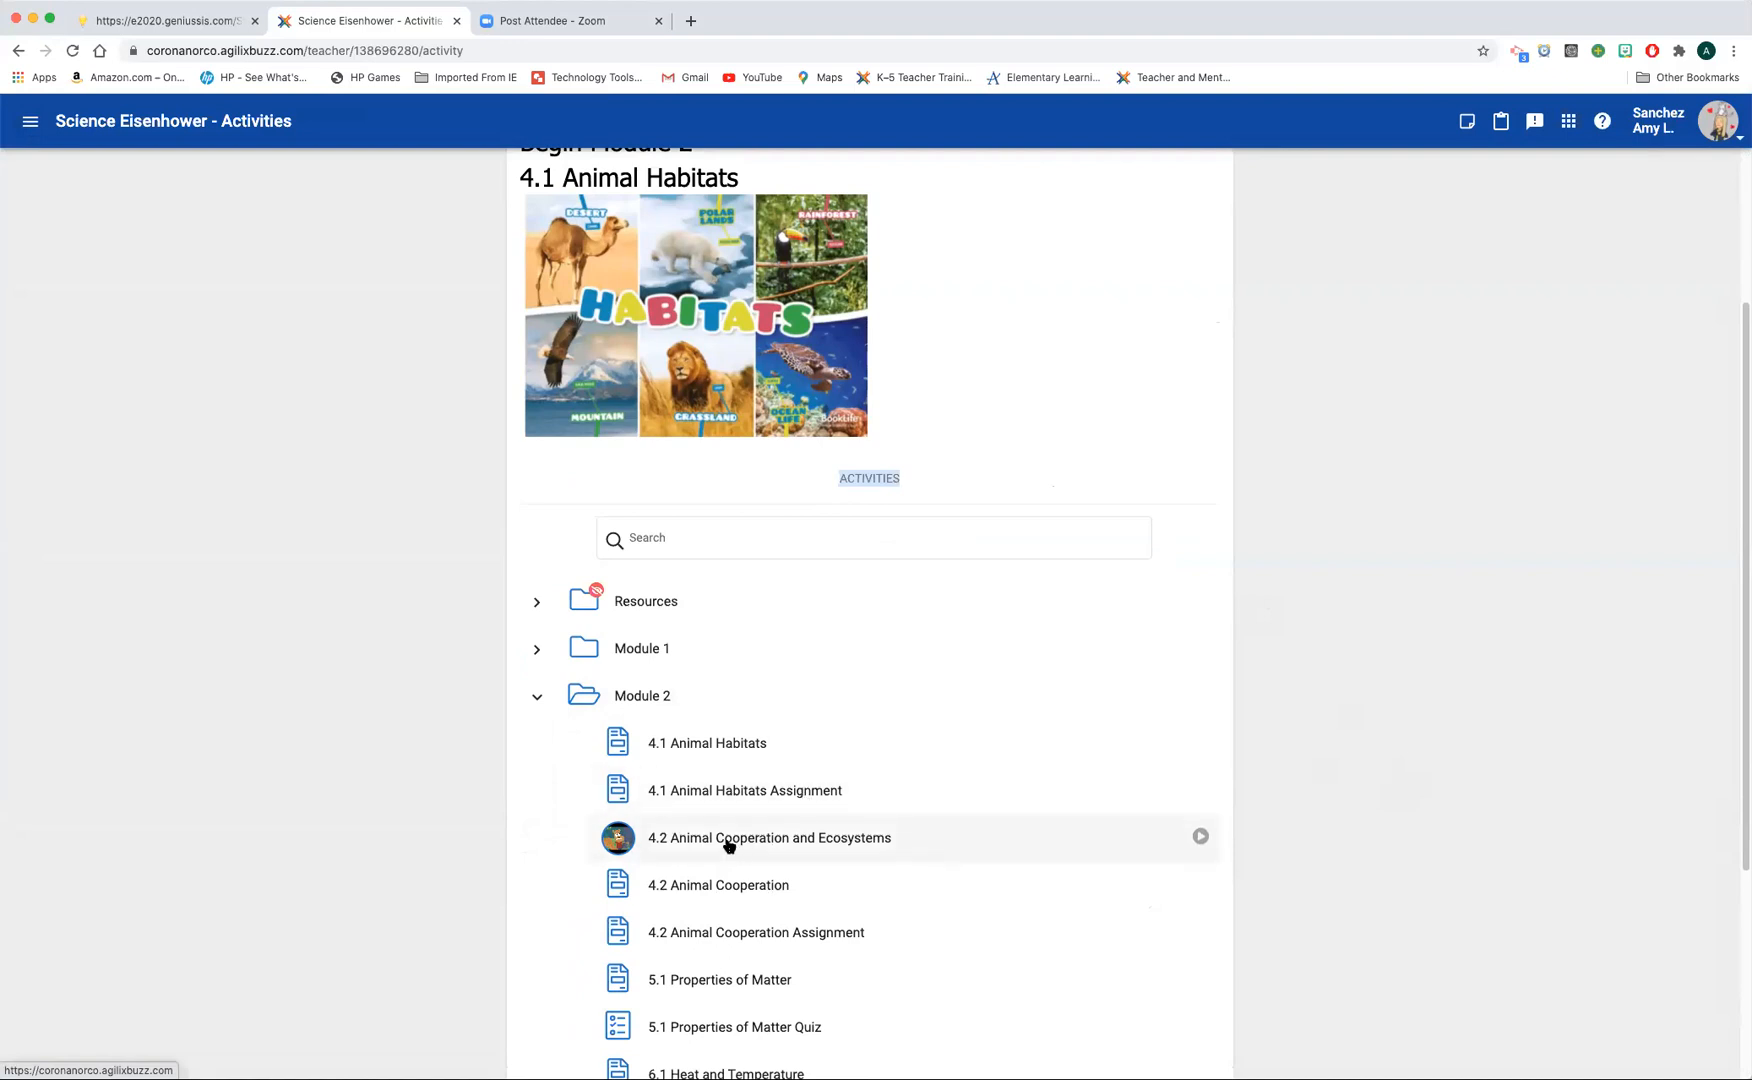
scroll(1288, 675, "up", 3)
scroll(1288, 675, "up", 3)
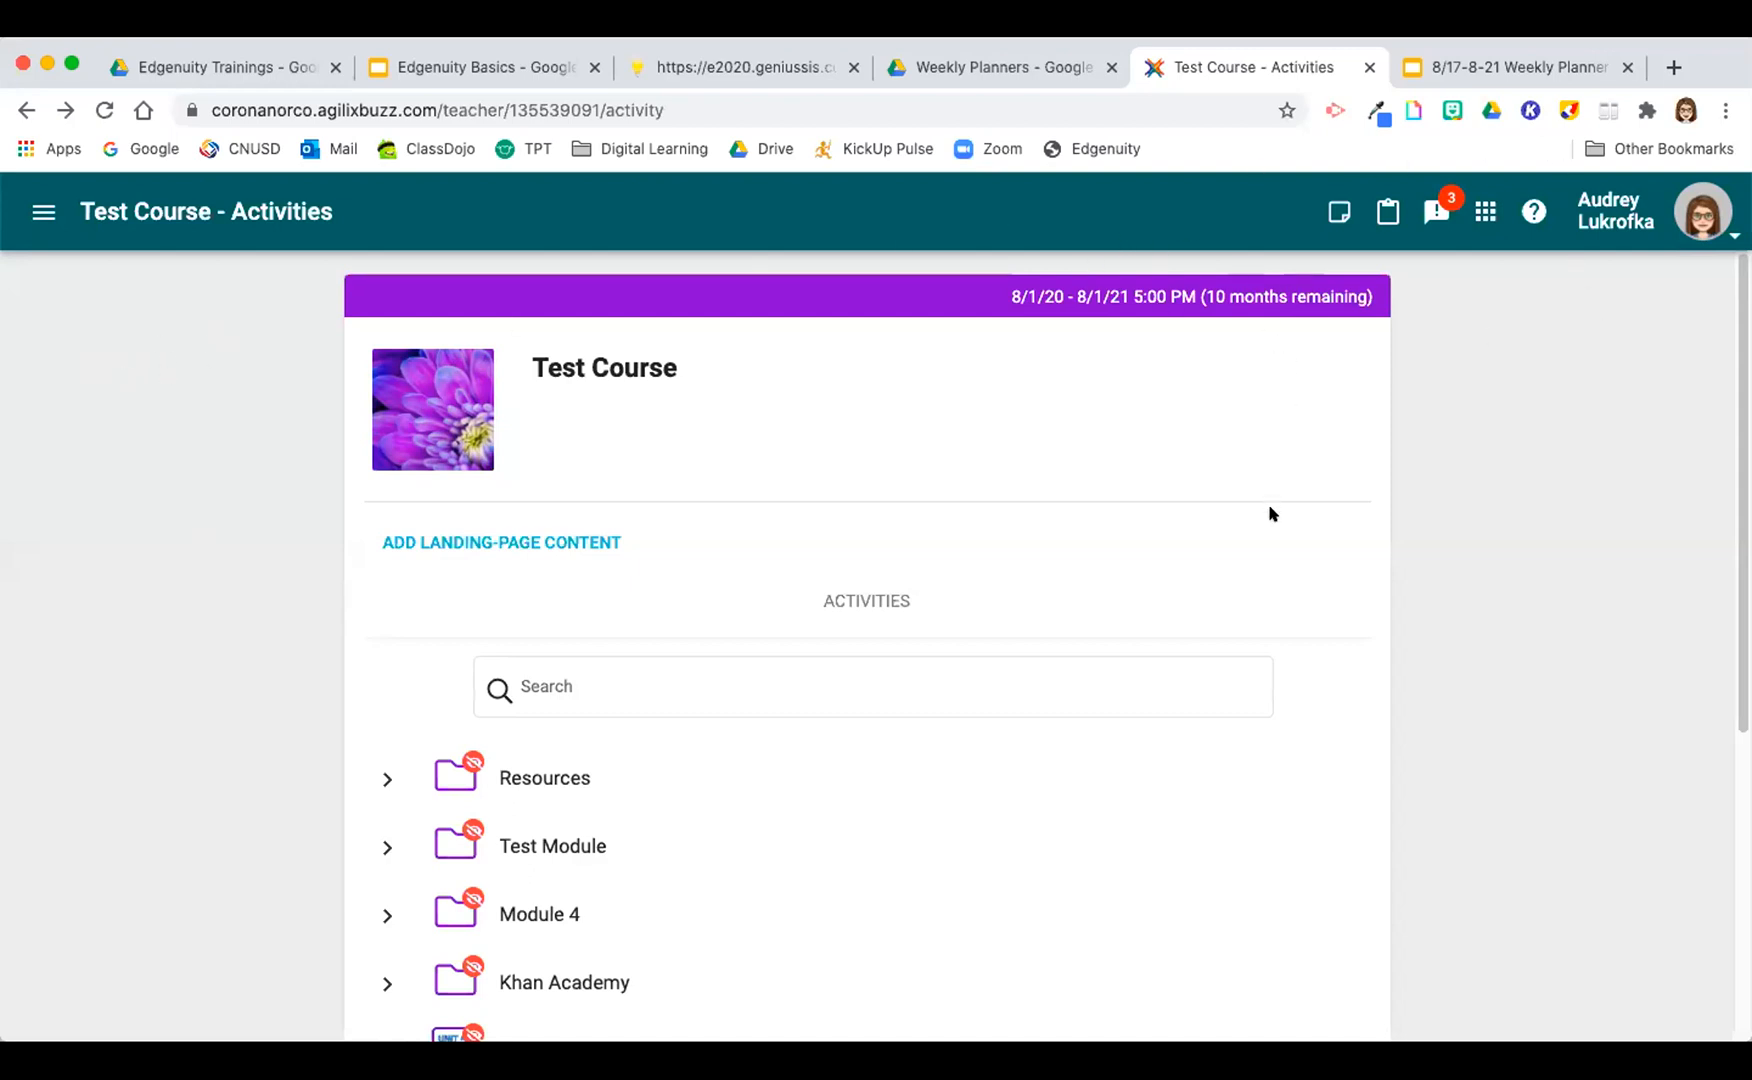
Step: Leave the Test Course and go to the Teacher App course overview
left_click(26, 217)
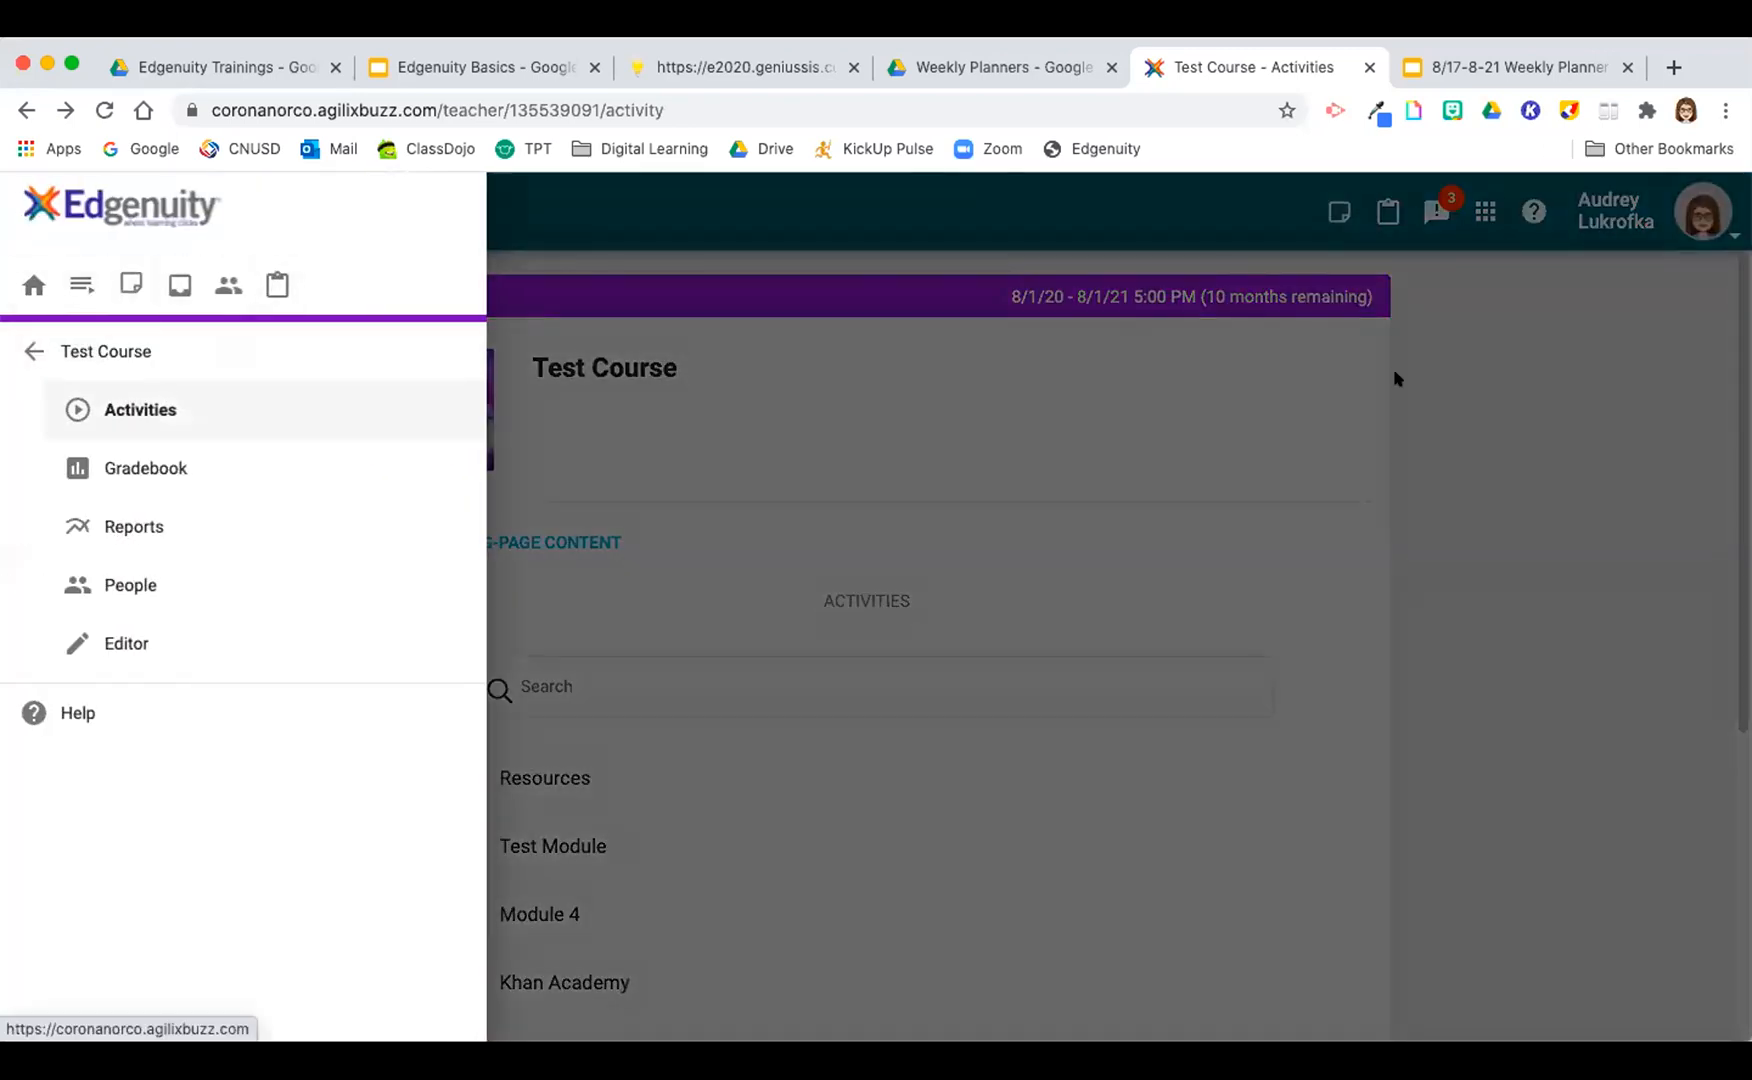
left_click(1491, 482)
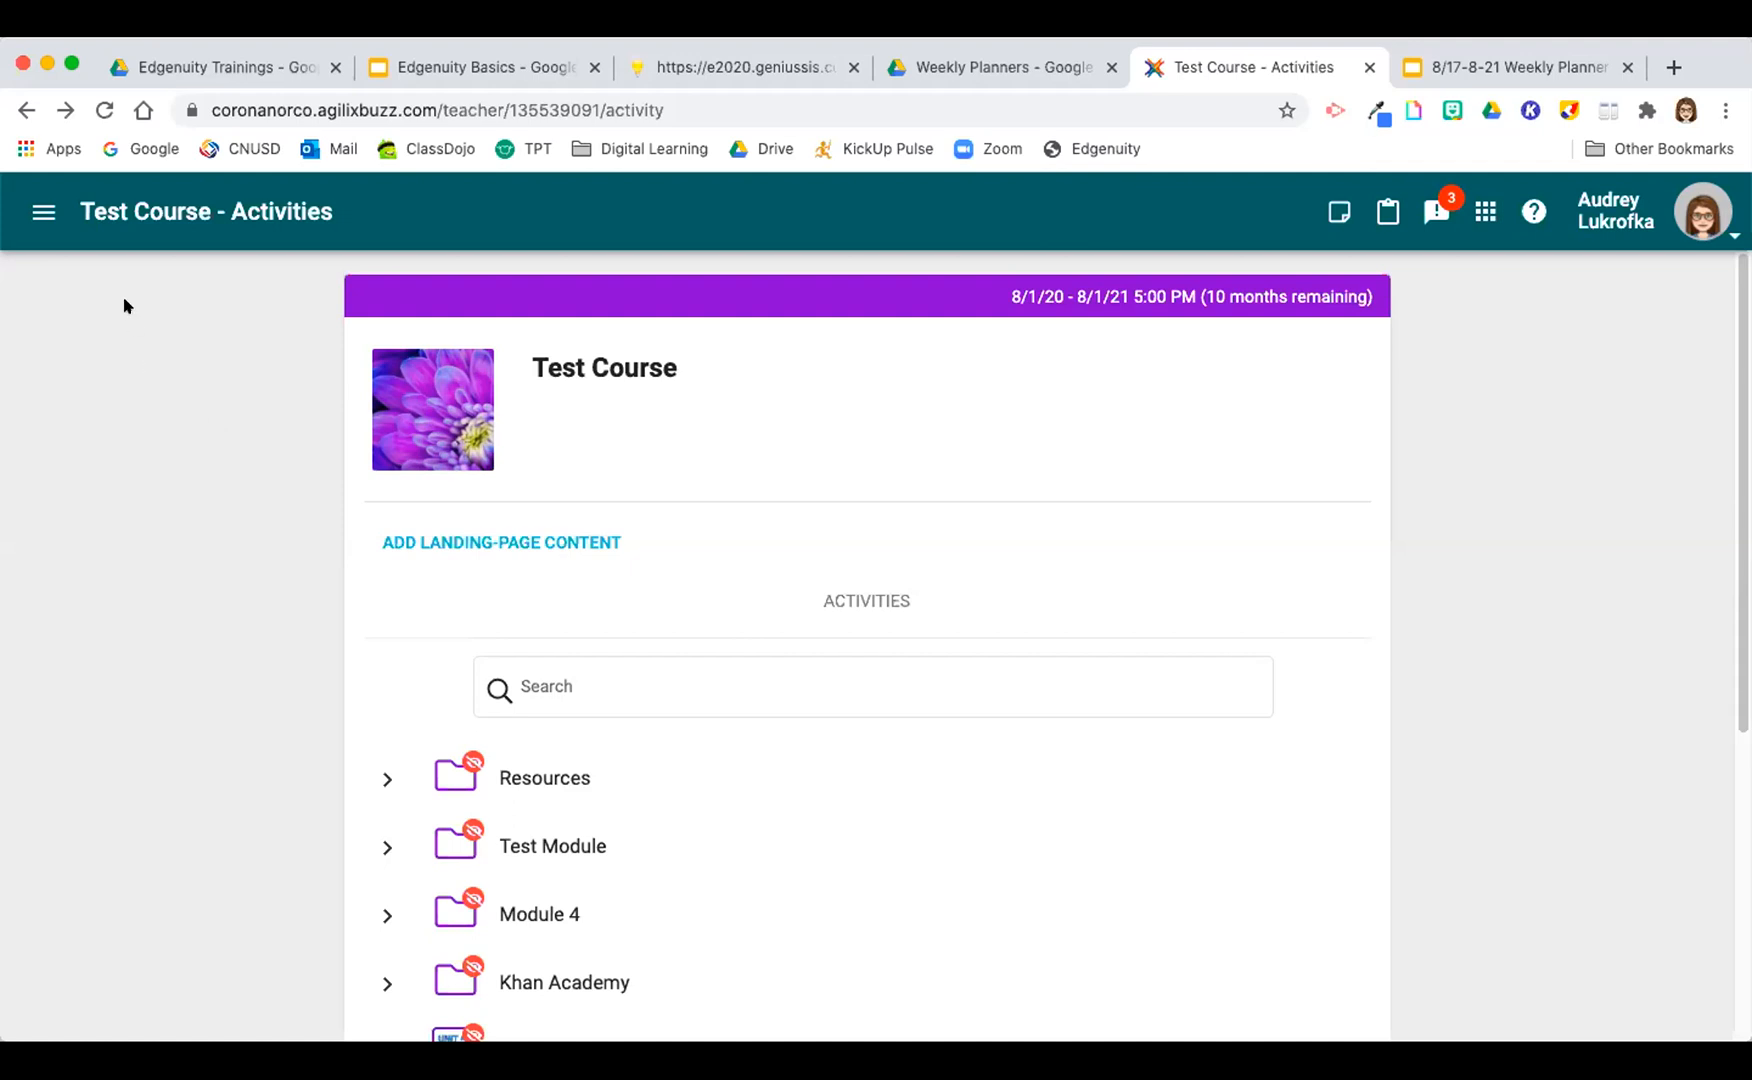
left_click(38, 209)
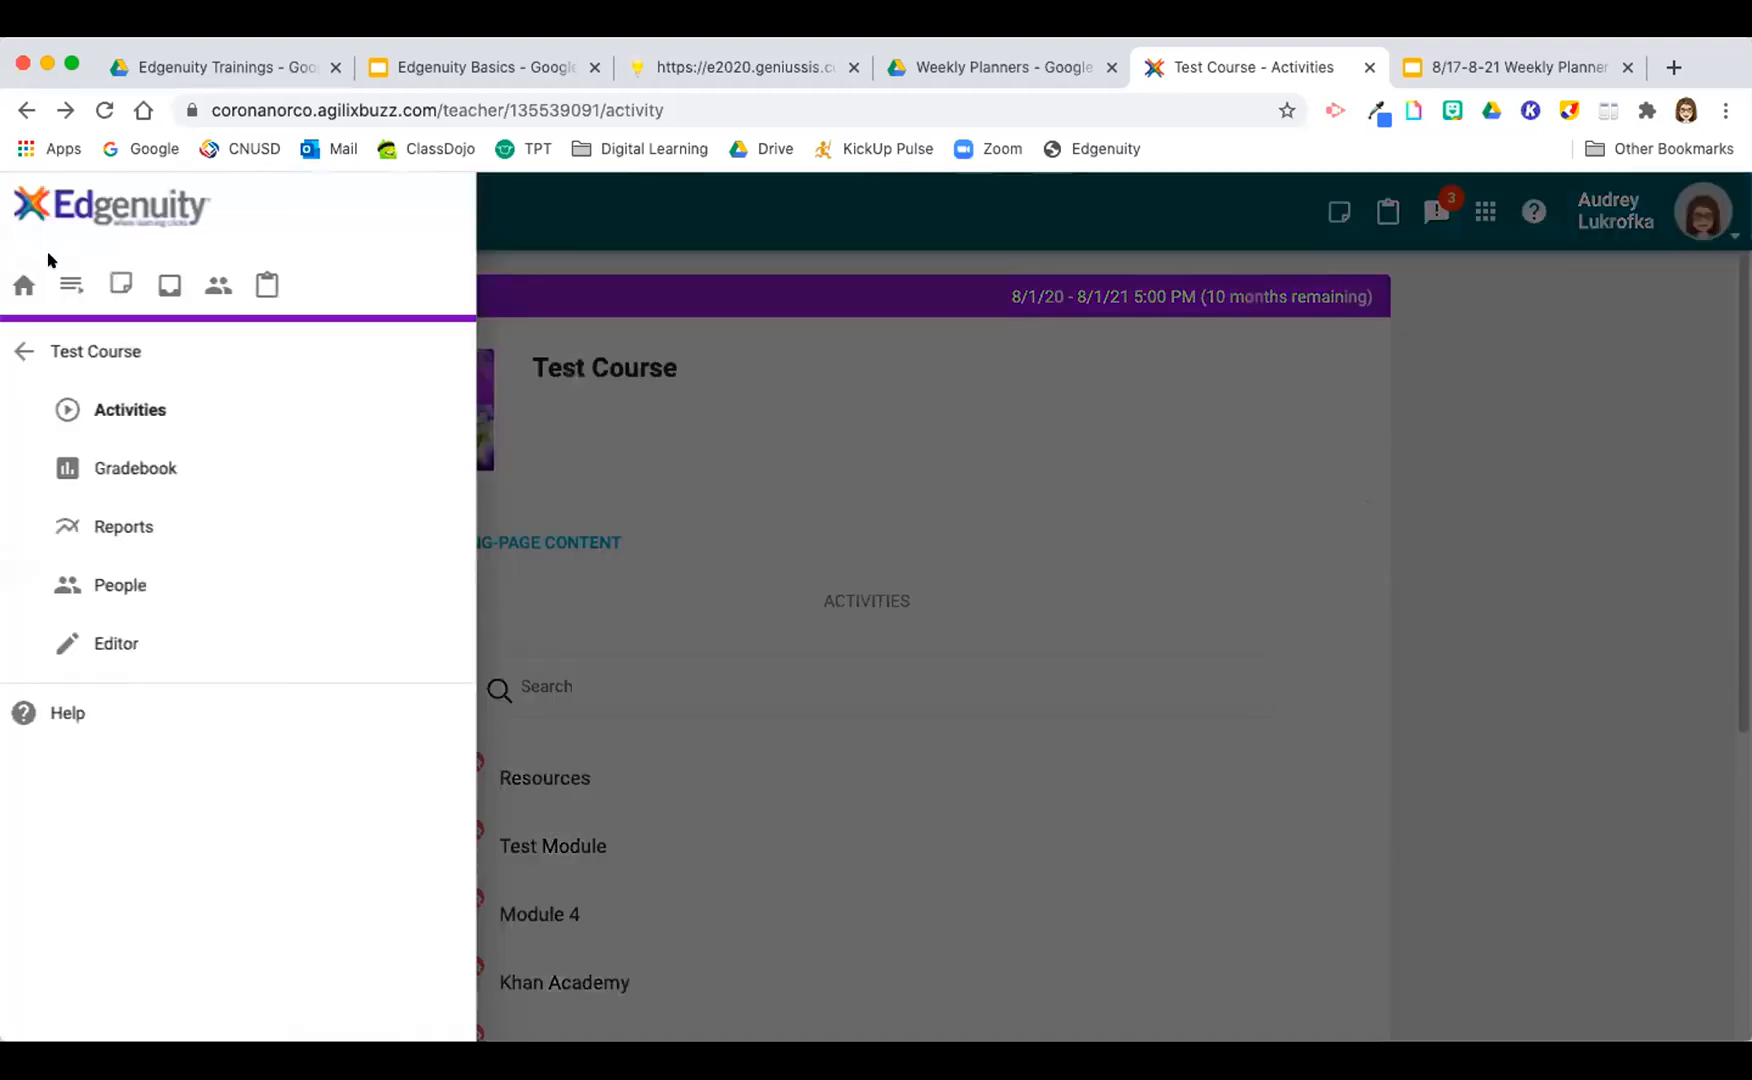
left_click(34, 272)
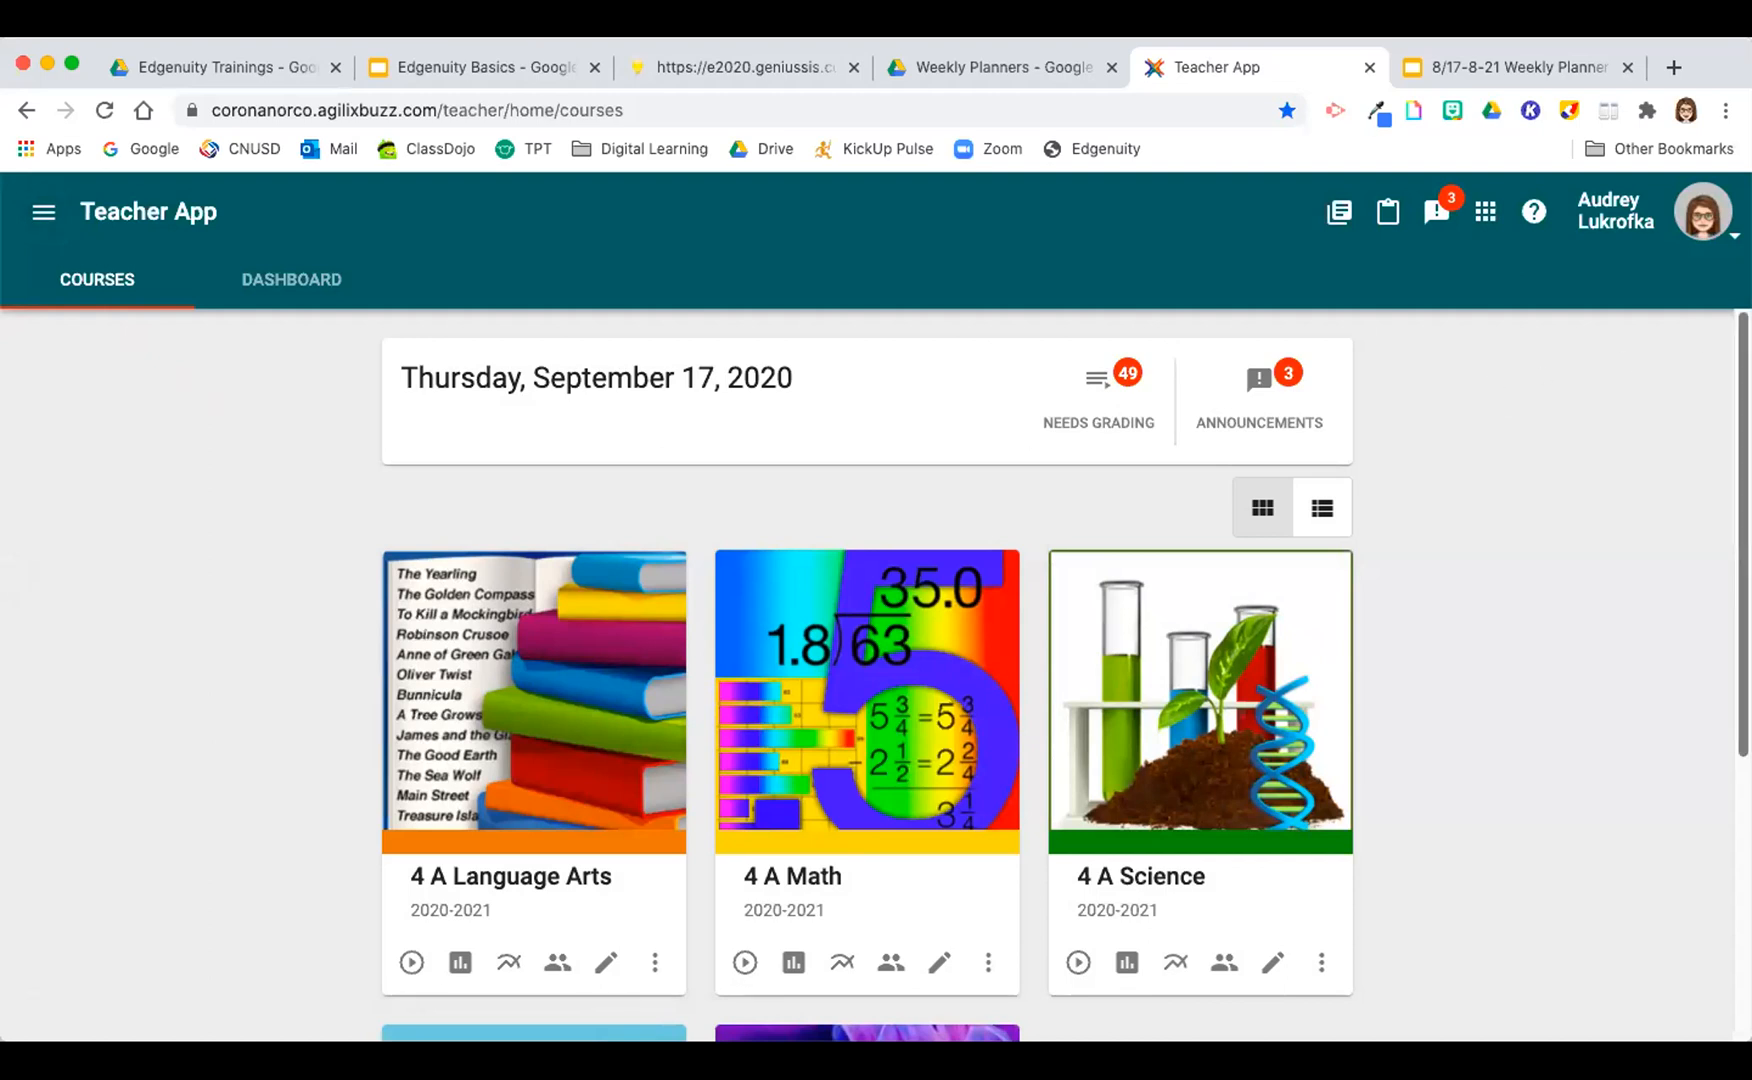
scroll(1743, 530, "down", 3)
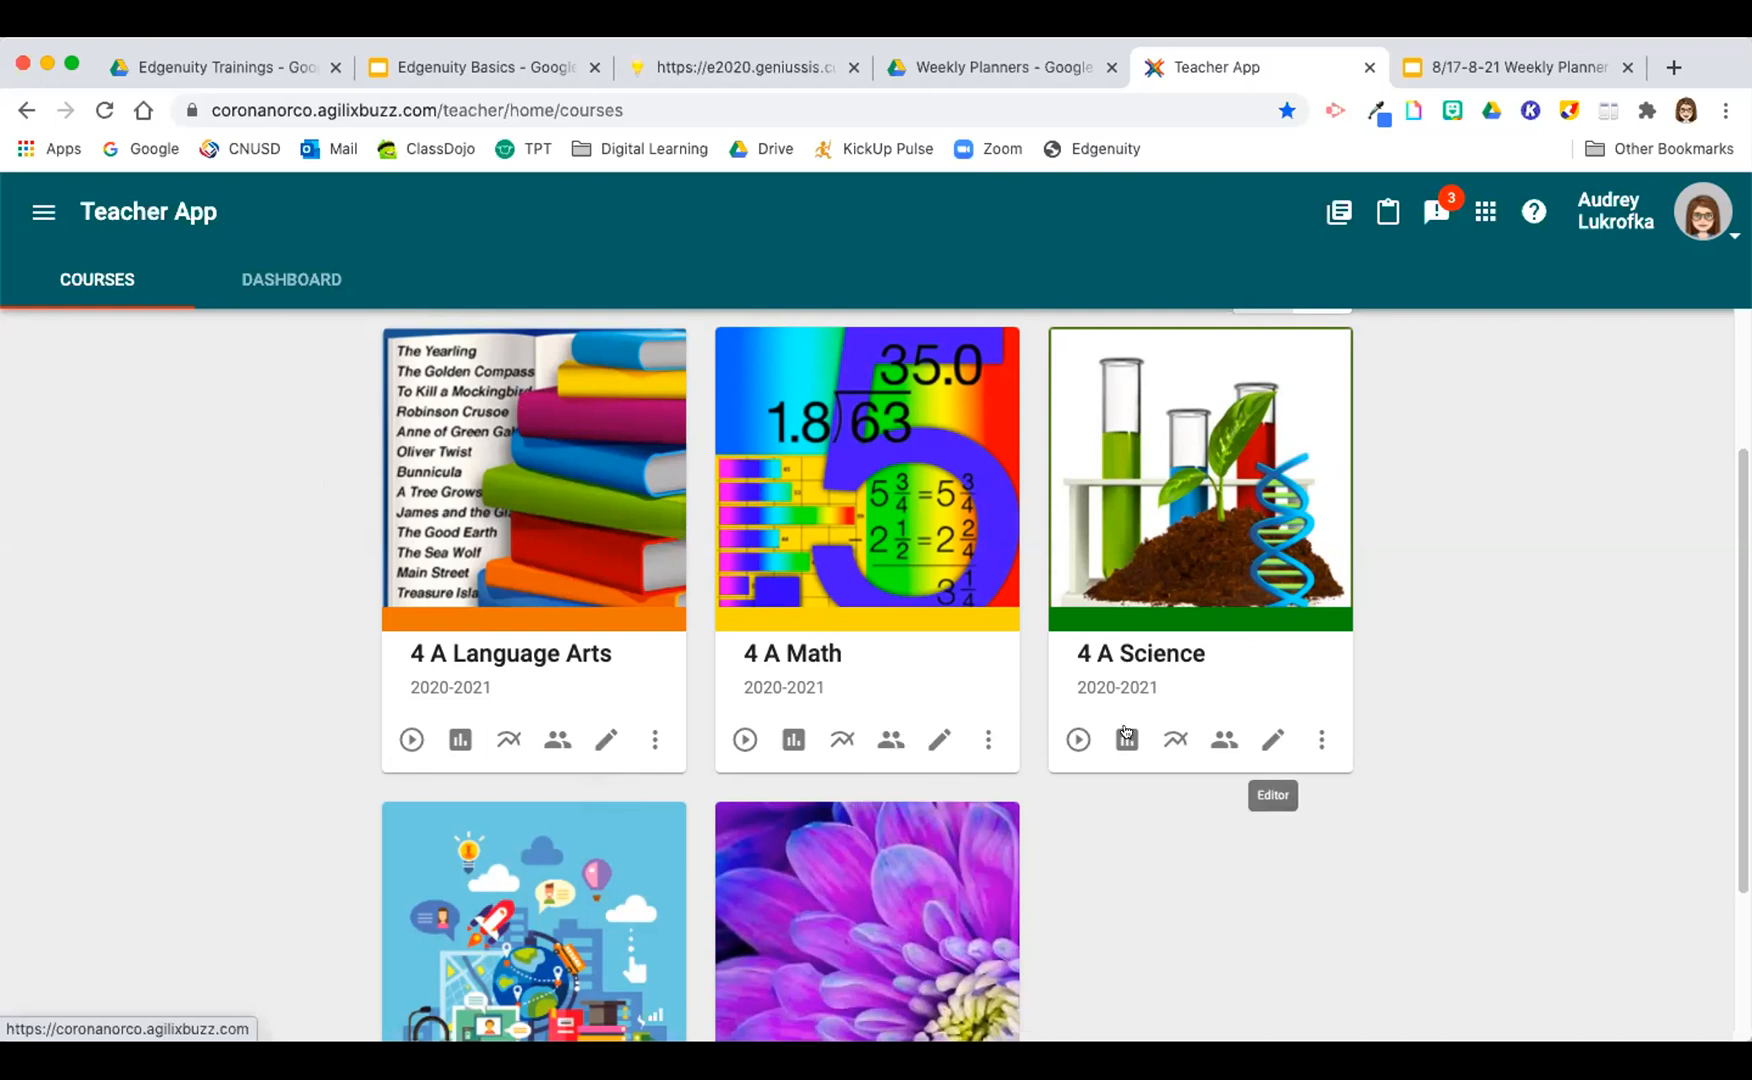
Step: Open the 4 A Language Arts course in the editor and bring up its course settings
left_click(605, 739)
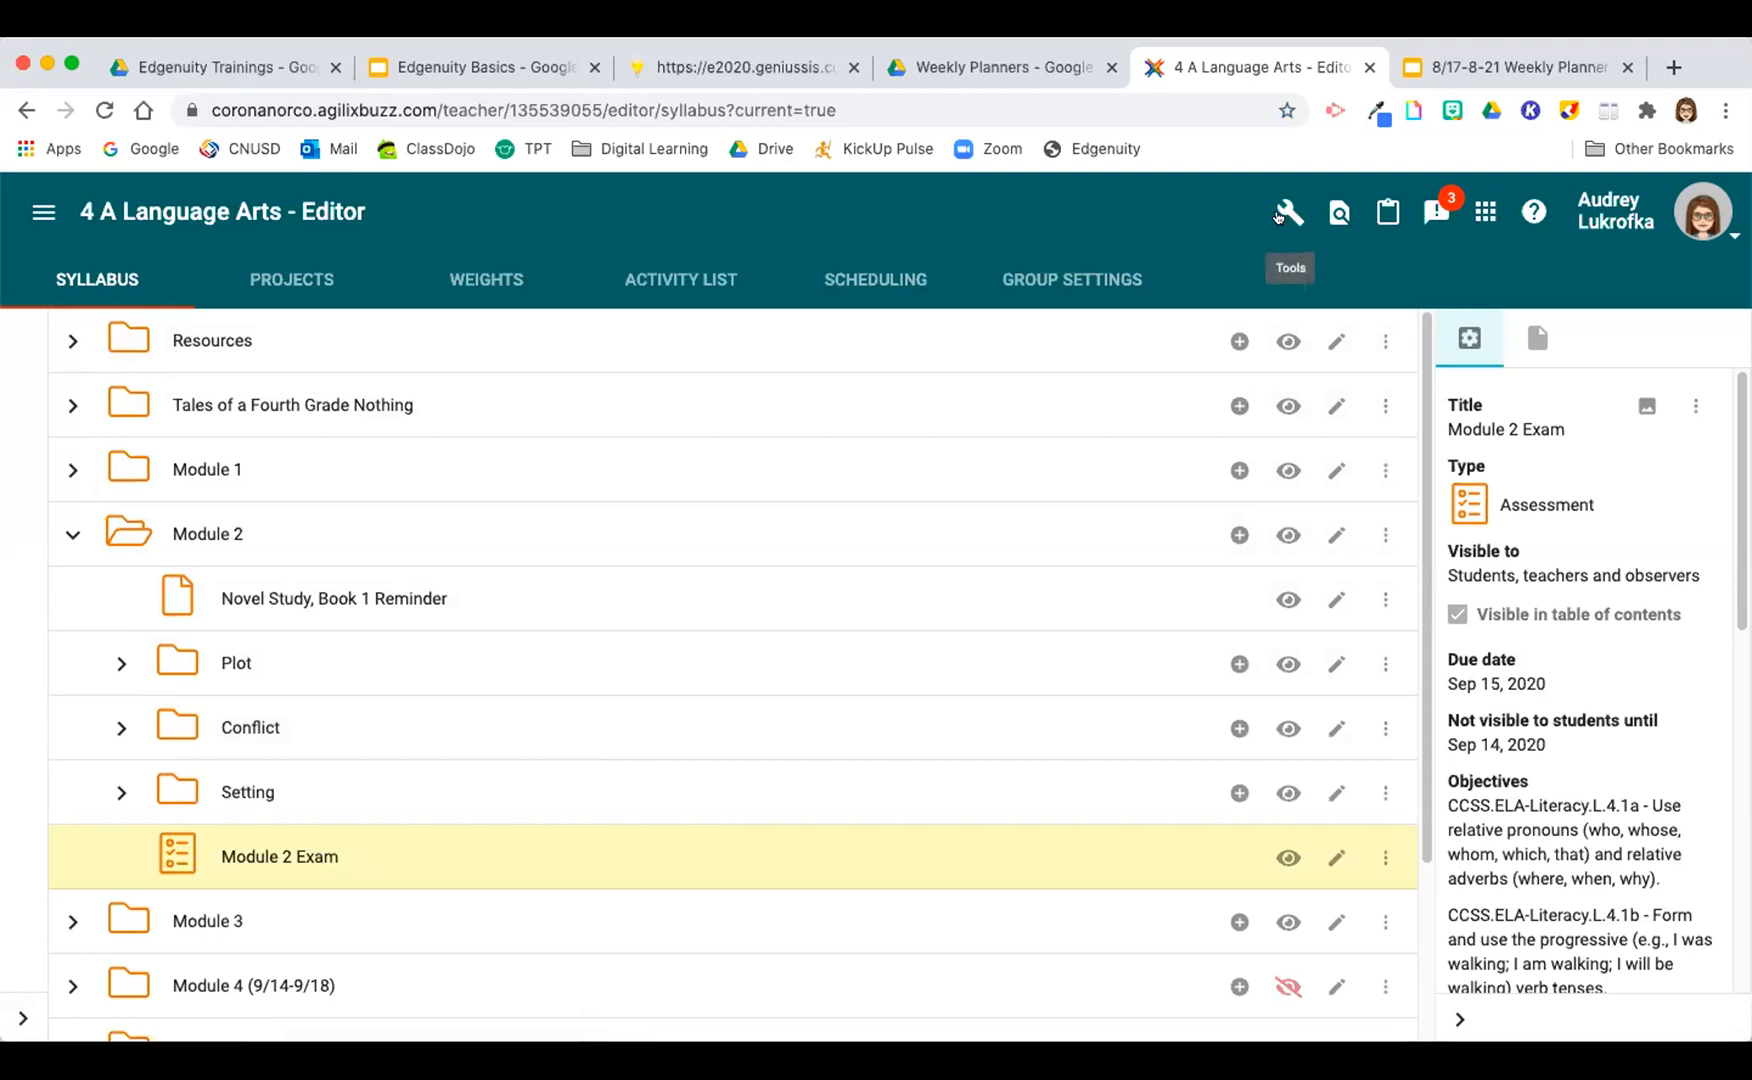
left_click(1279, 214)
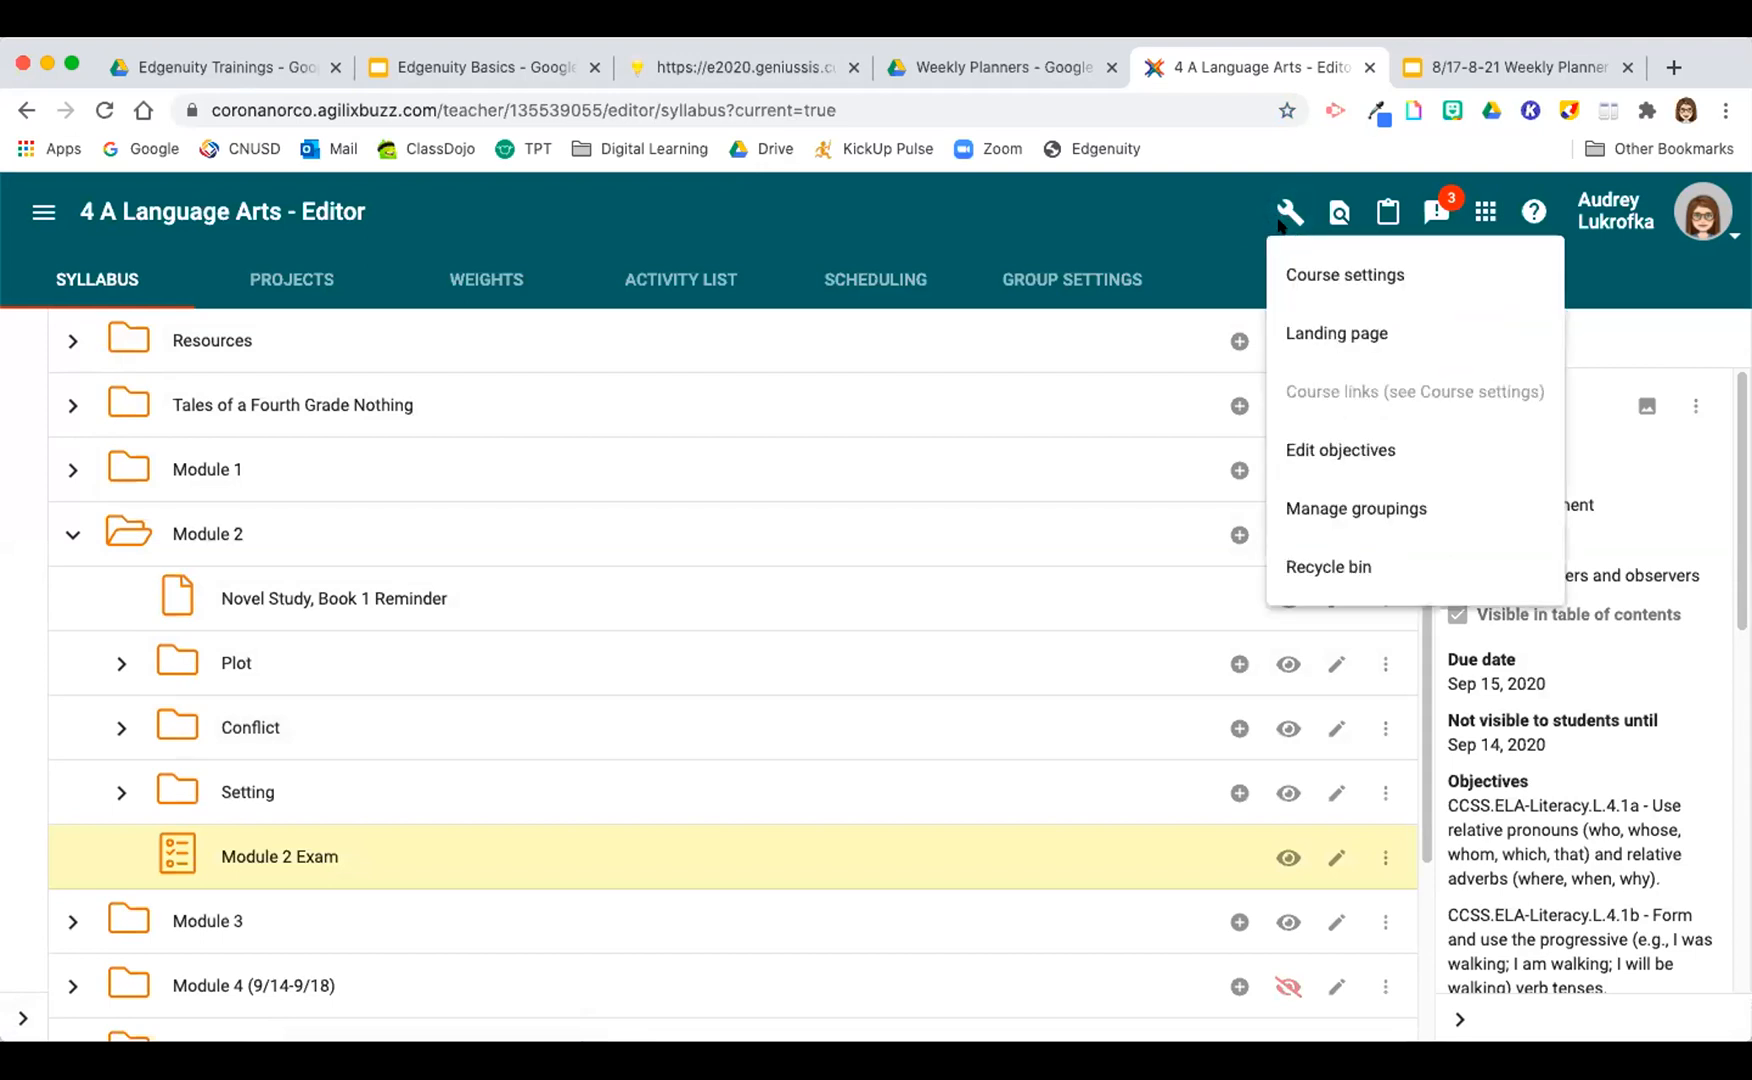
left_click(1299, 283)
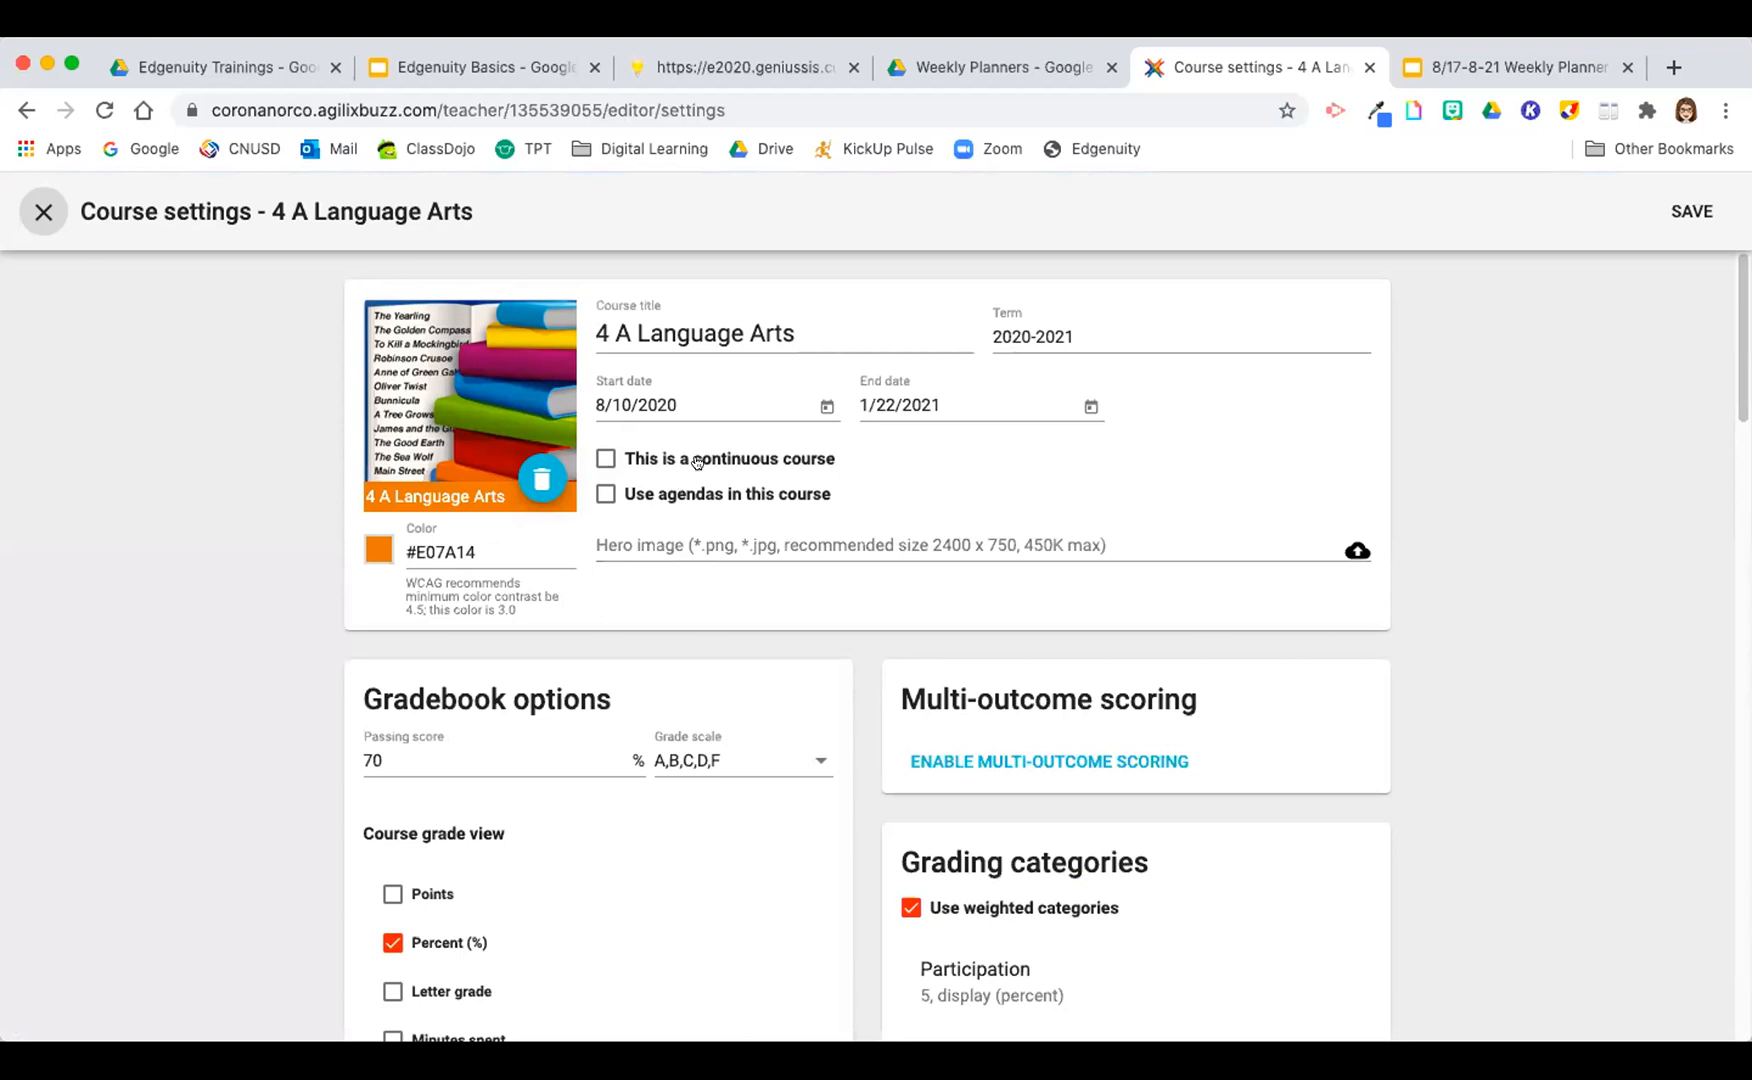
Step: Try the continuous course option and the course color picker in the 4 A Language Arts settings
left_click(606, 459)
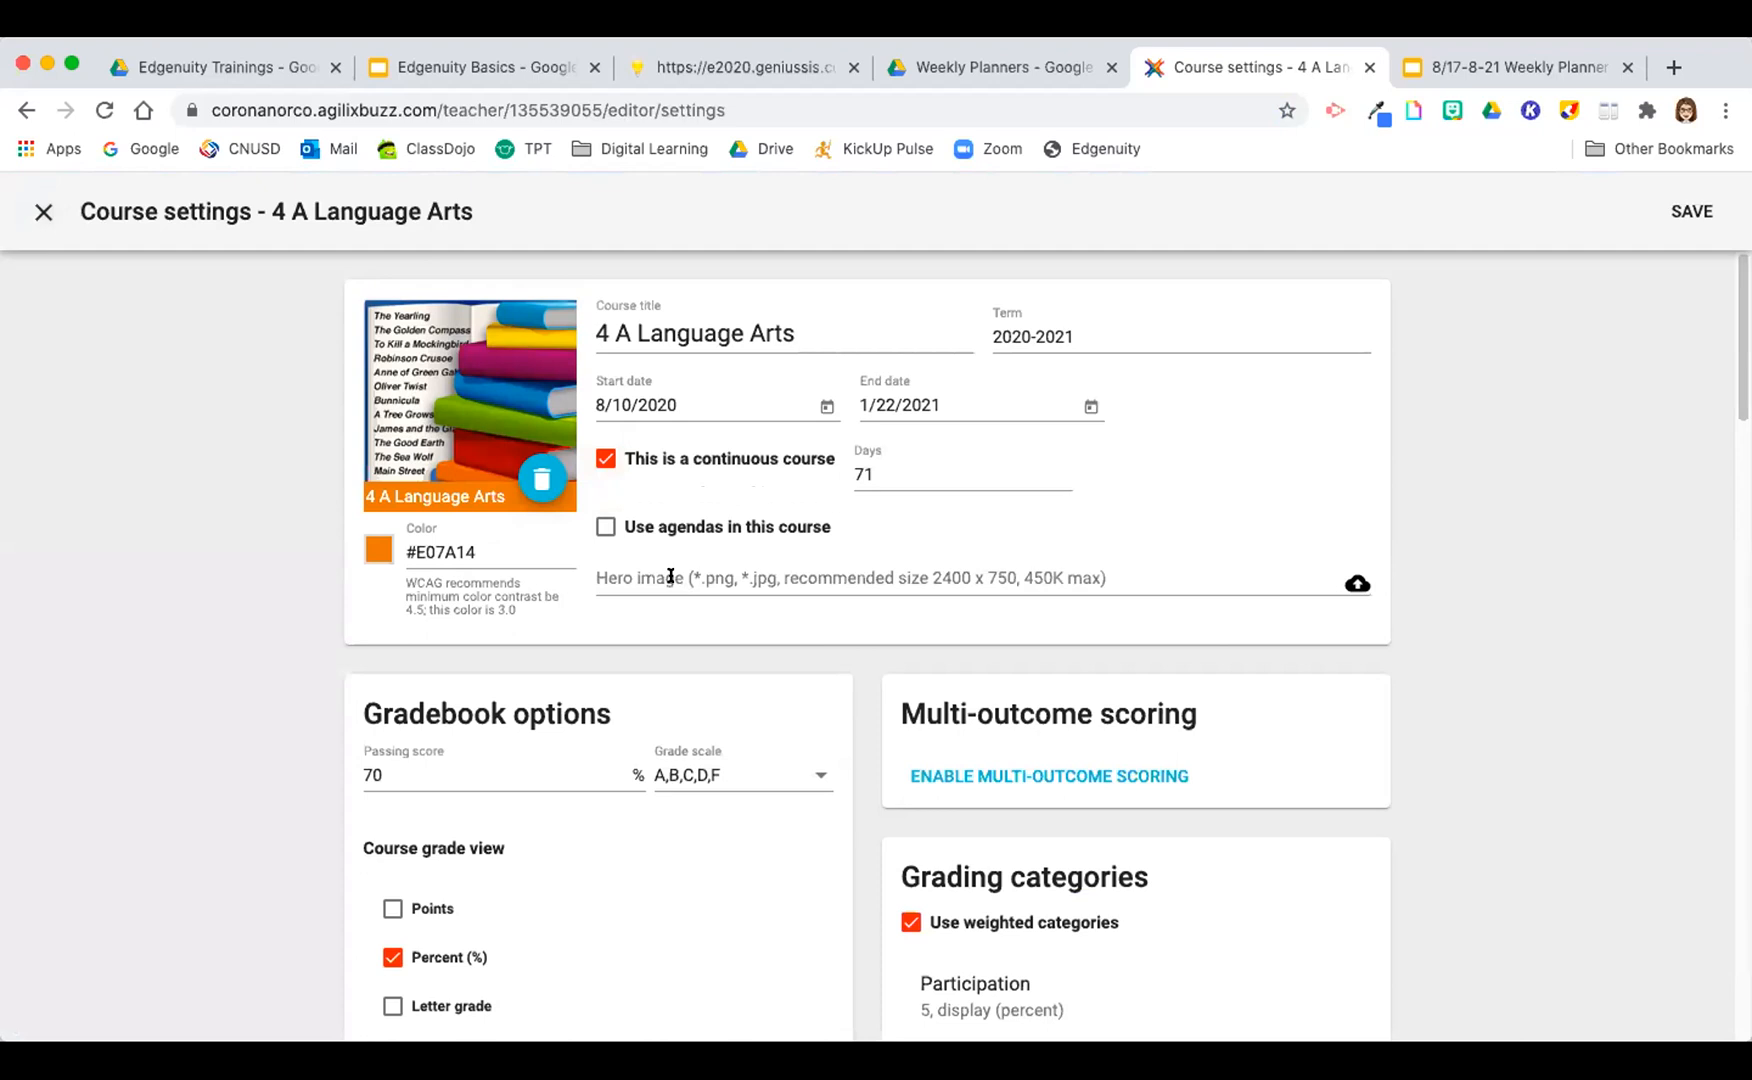
left_click(604, 459)
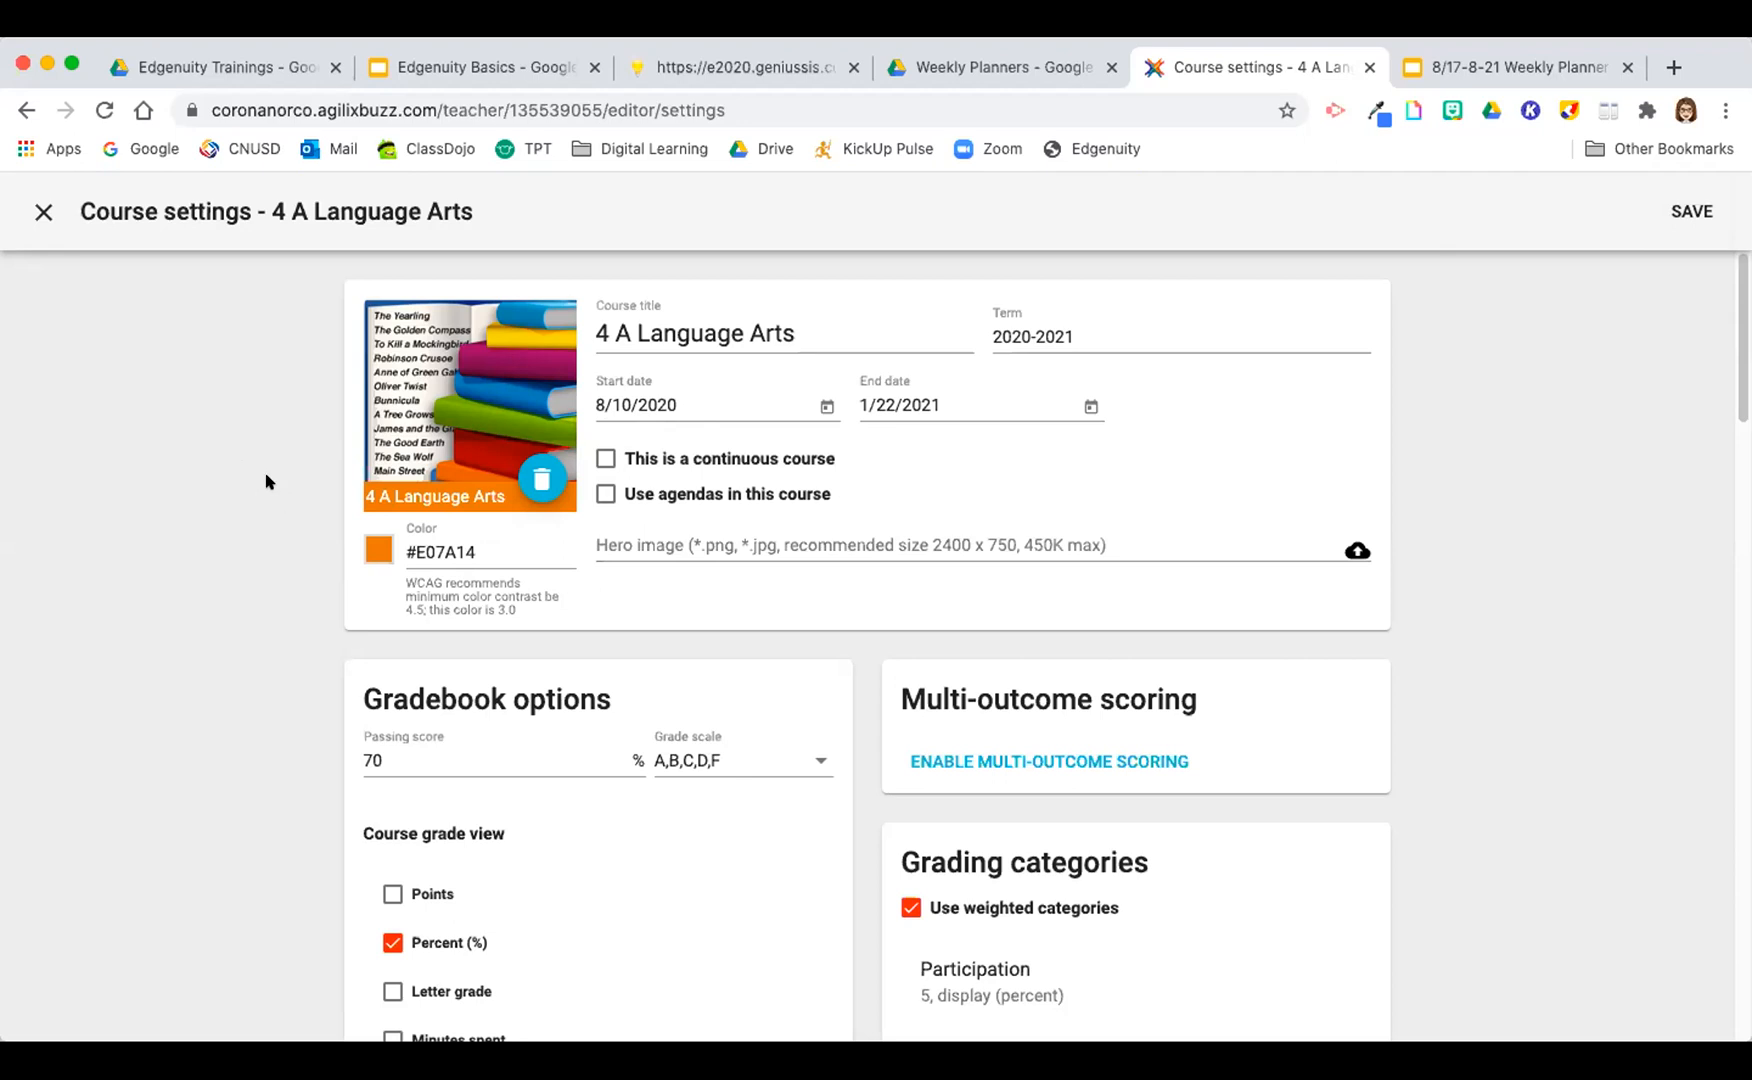
left_click(378, 548)
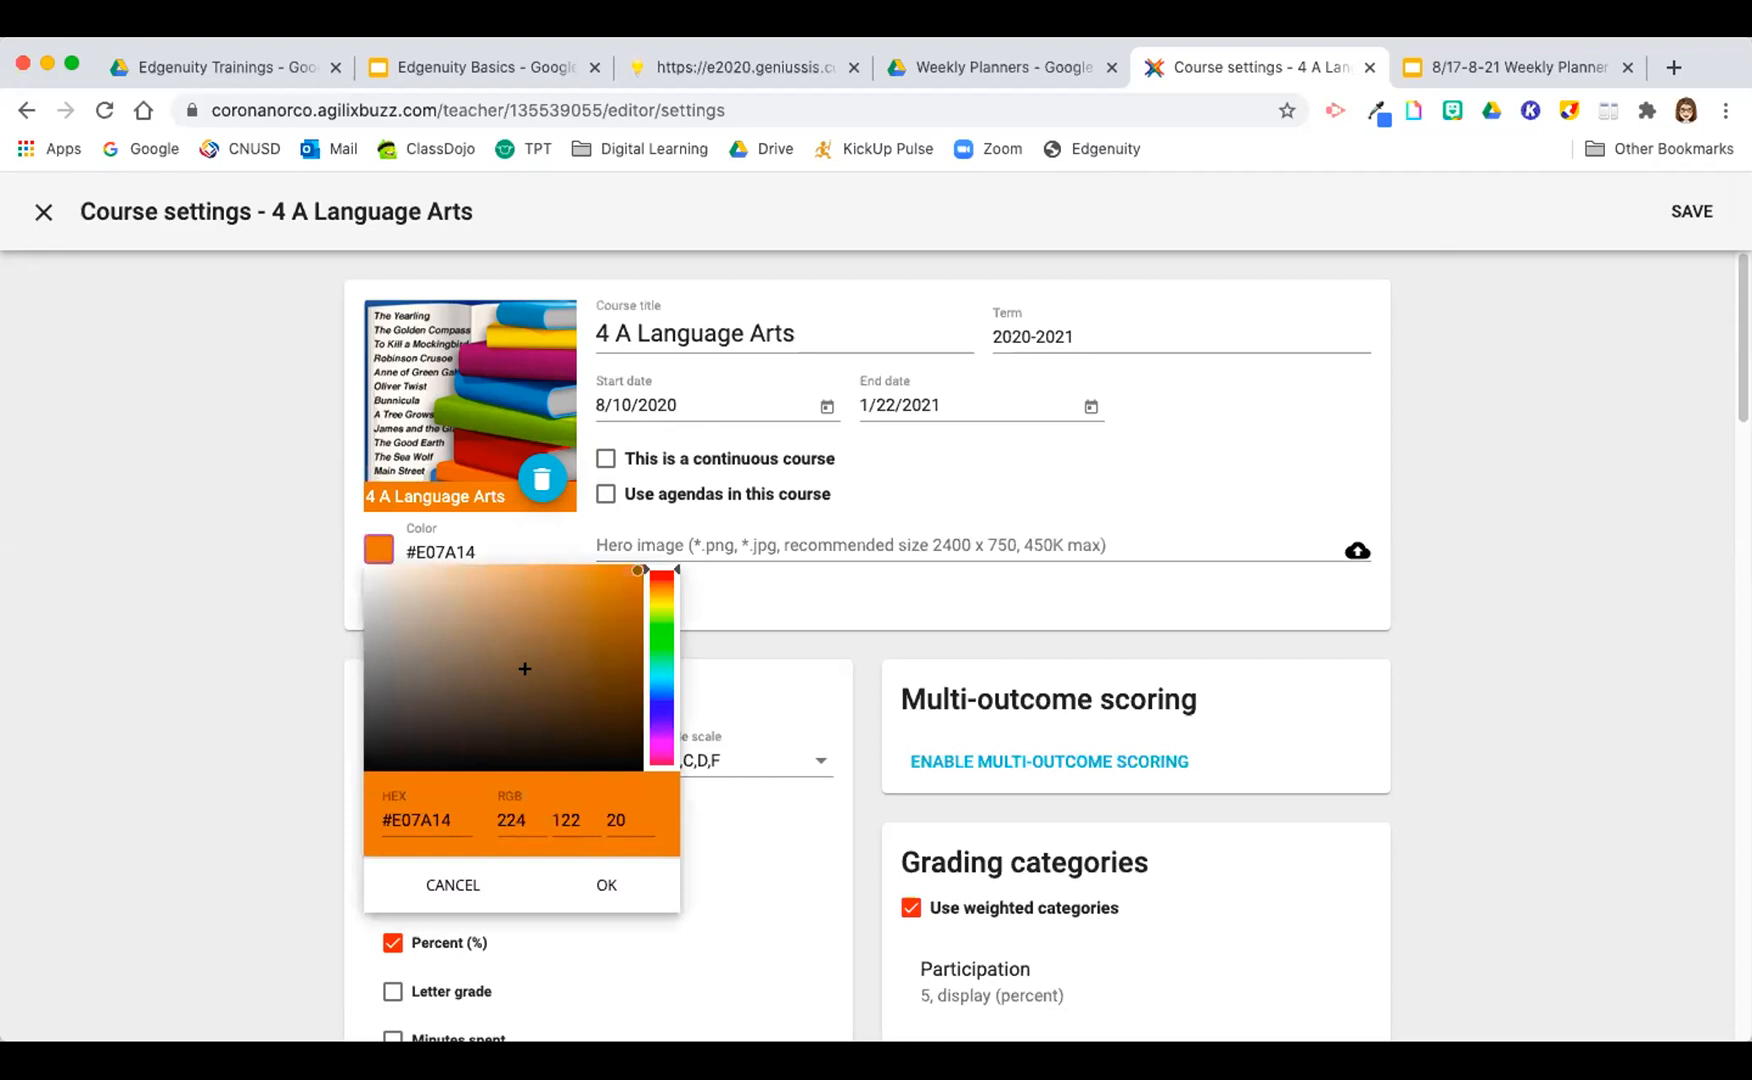
left_click(380, 543)
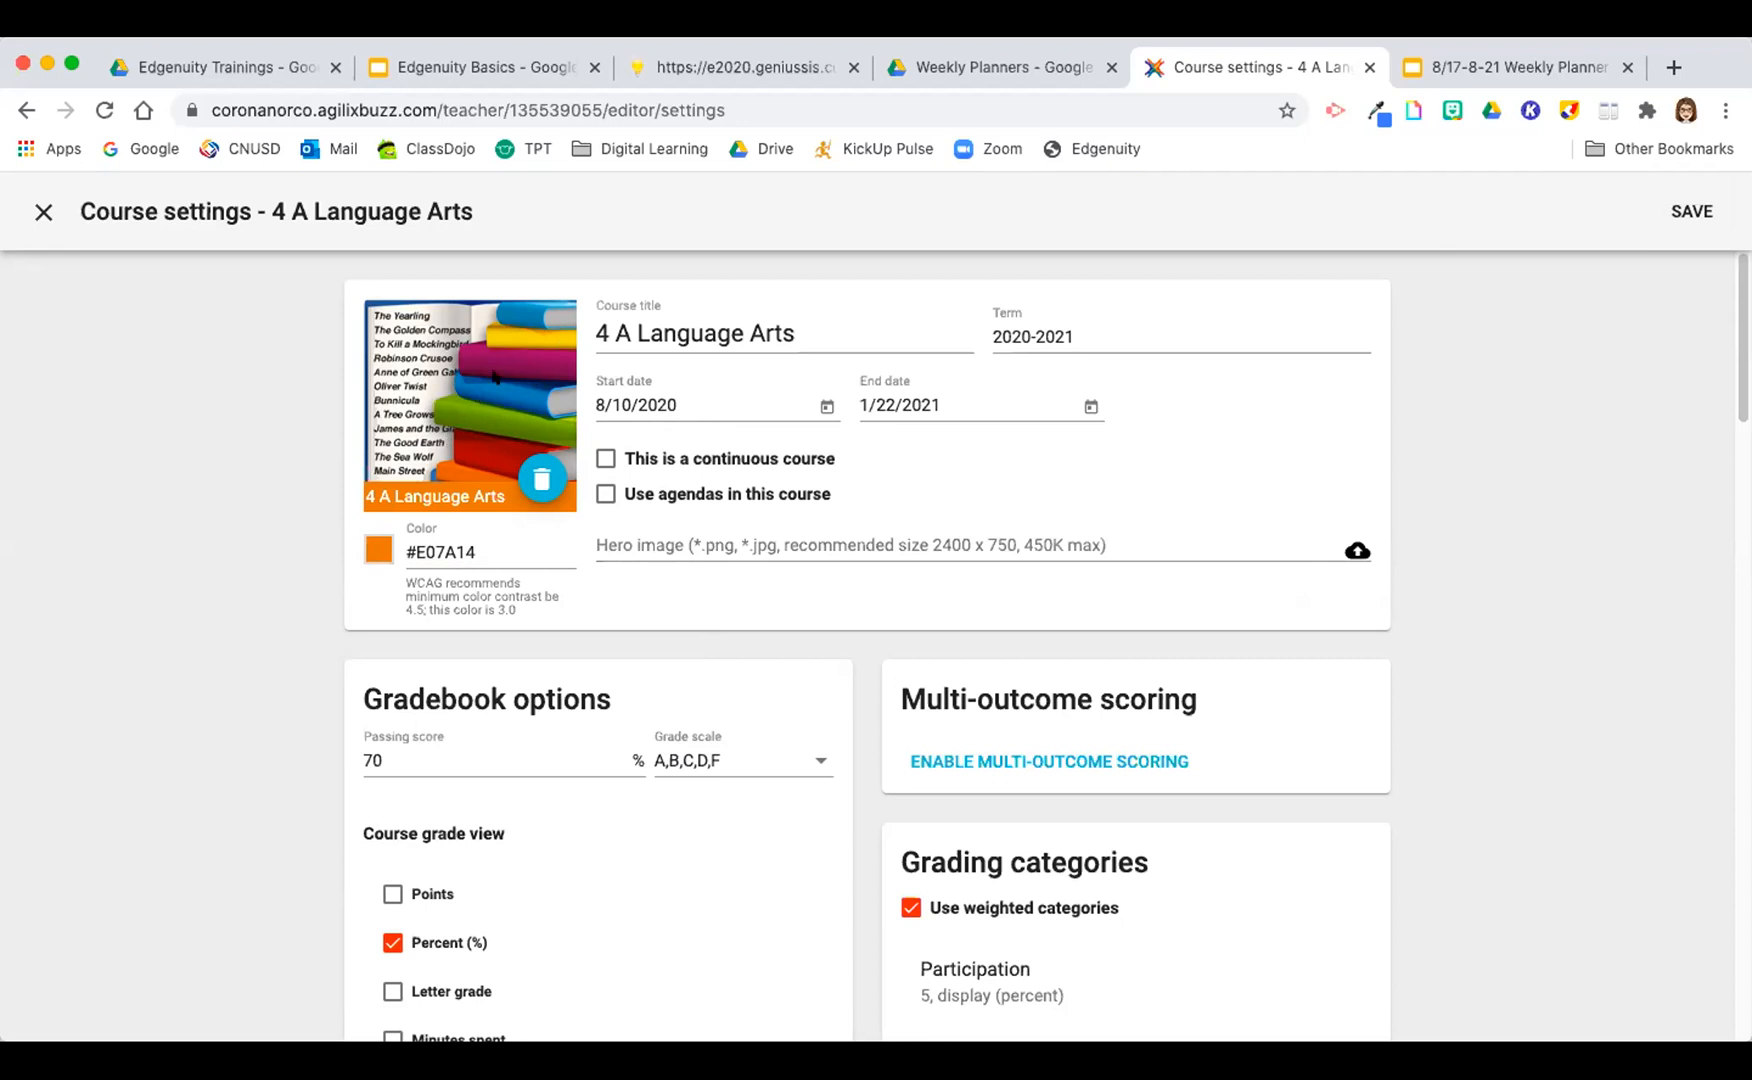
Step: Save the 4 A Language Arts course settings and return to the course overview
left_click(632, 317)
left_click(708, 330)
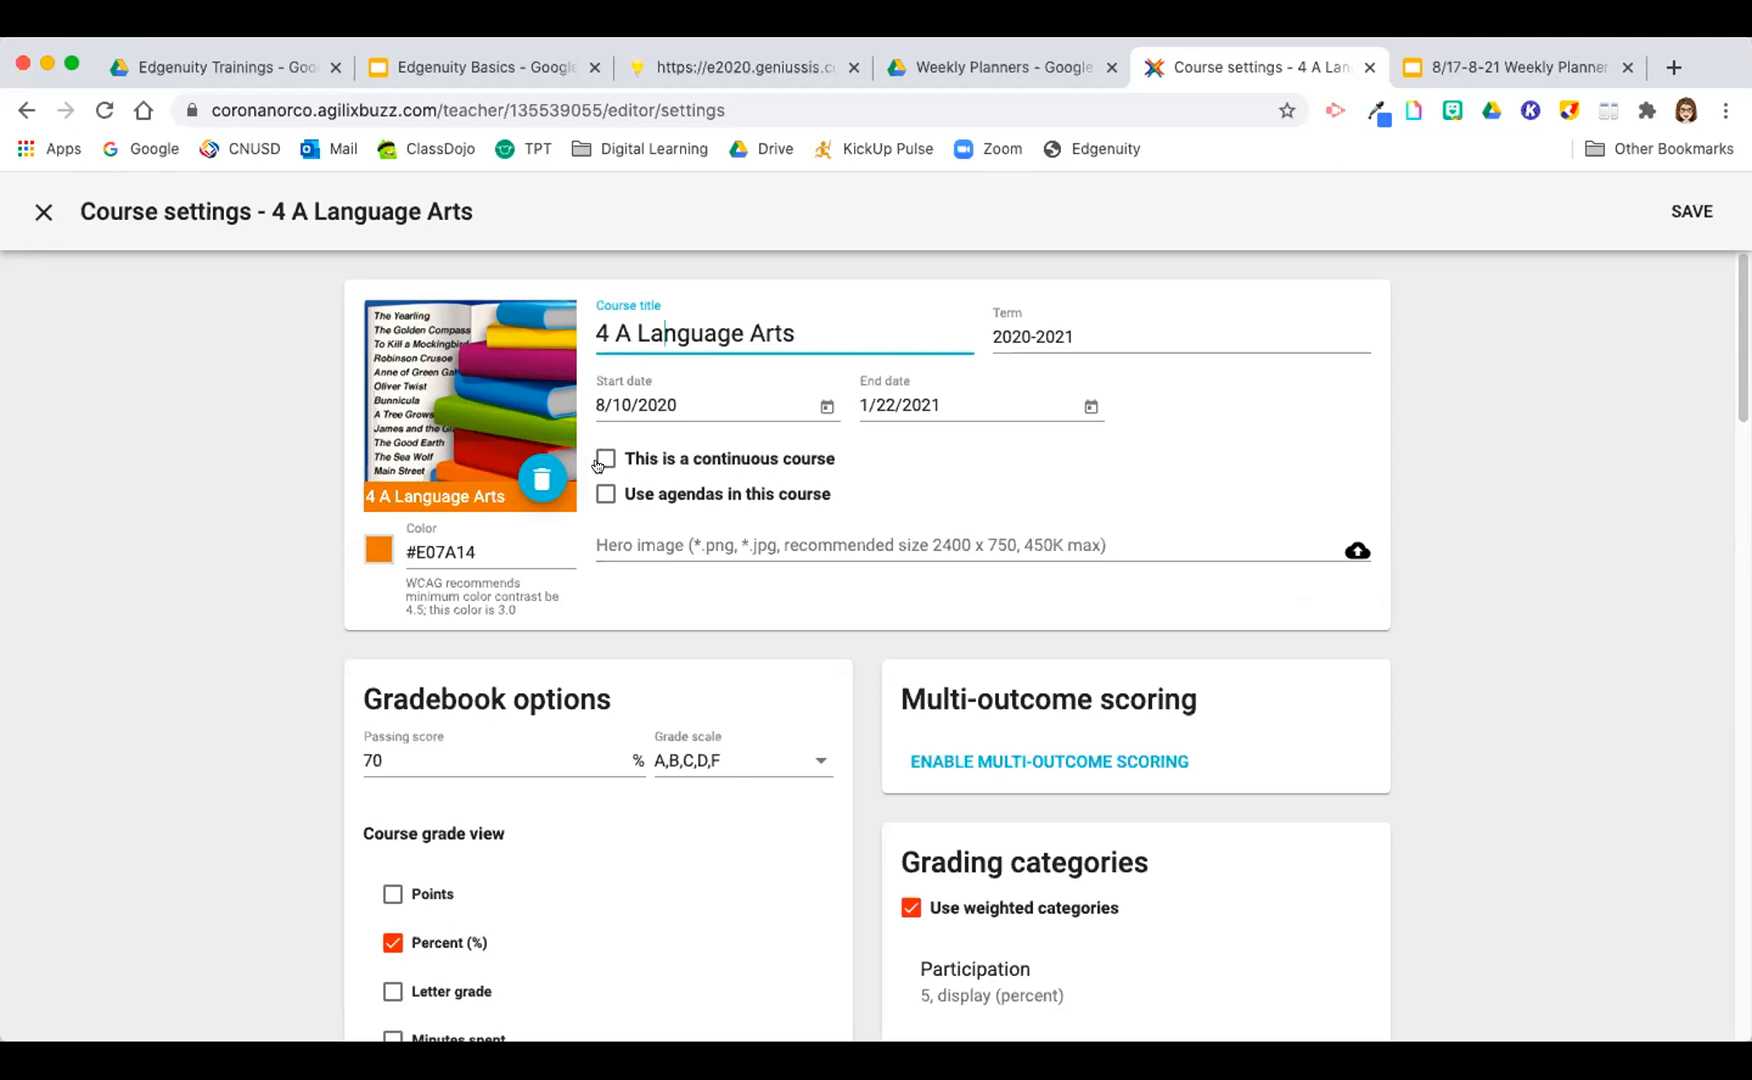
left_click(1690, 211)
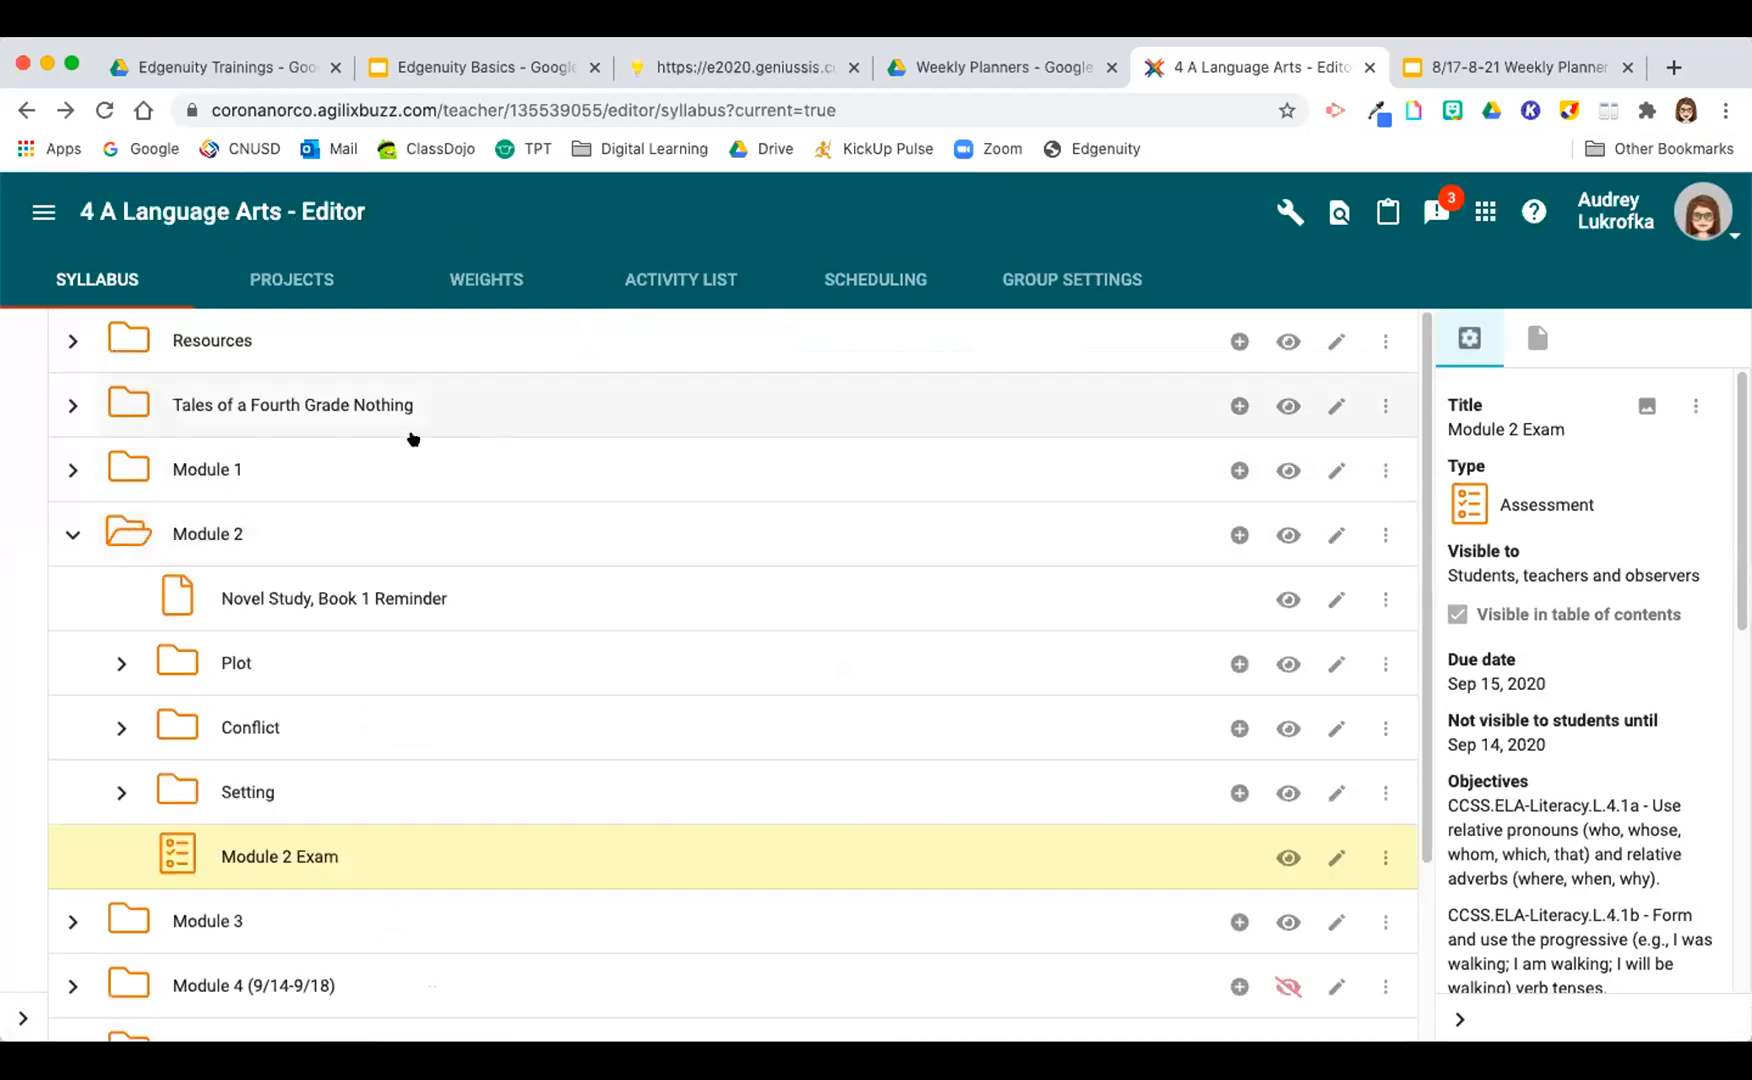
left_click(40, 212)
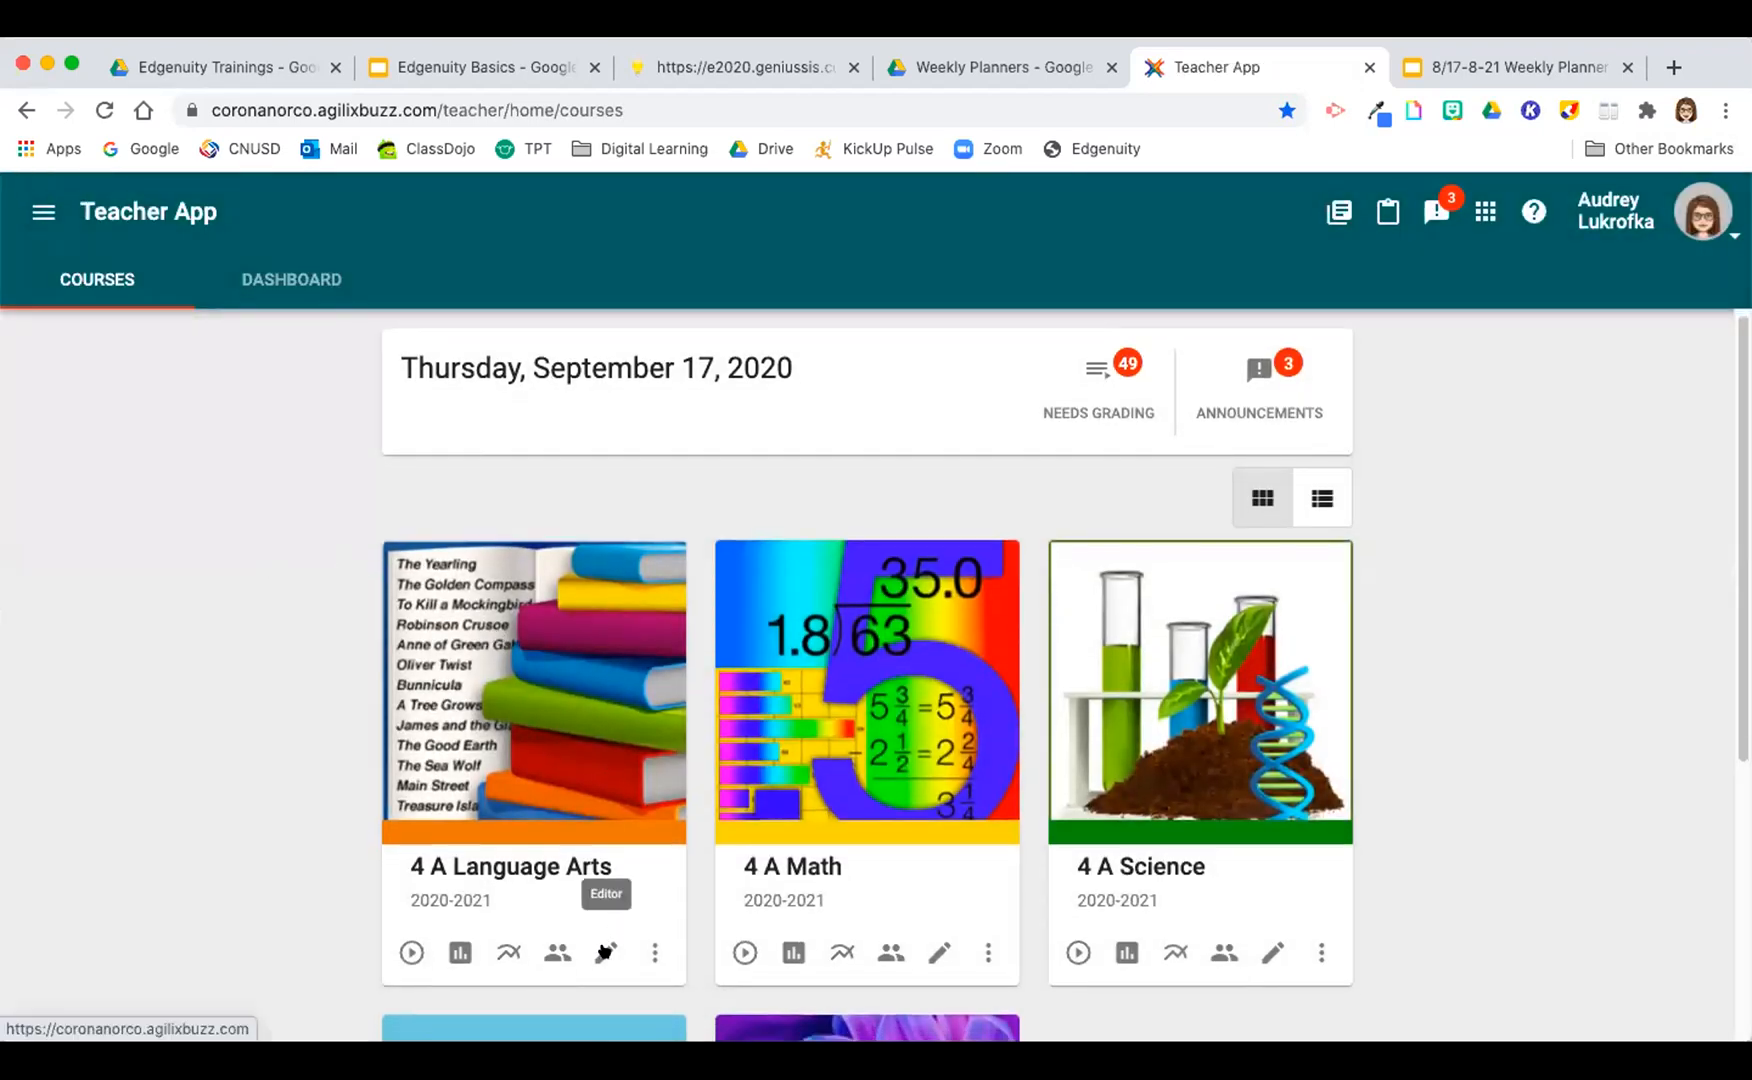
Step: Open the 4 A Math course settings from its editor and save them
left_click(935, 953)
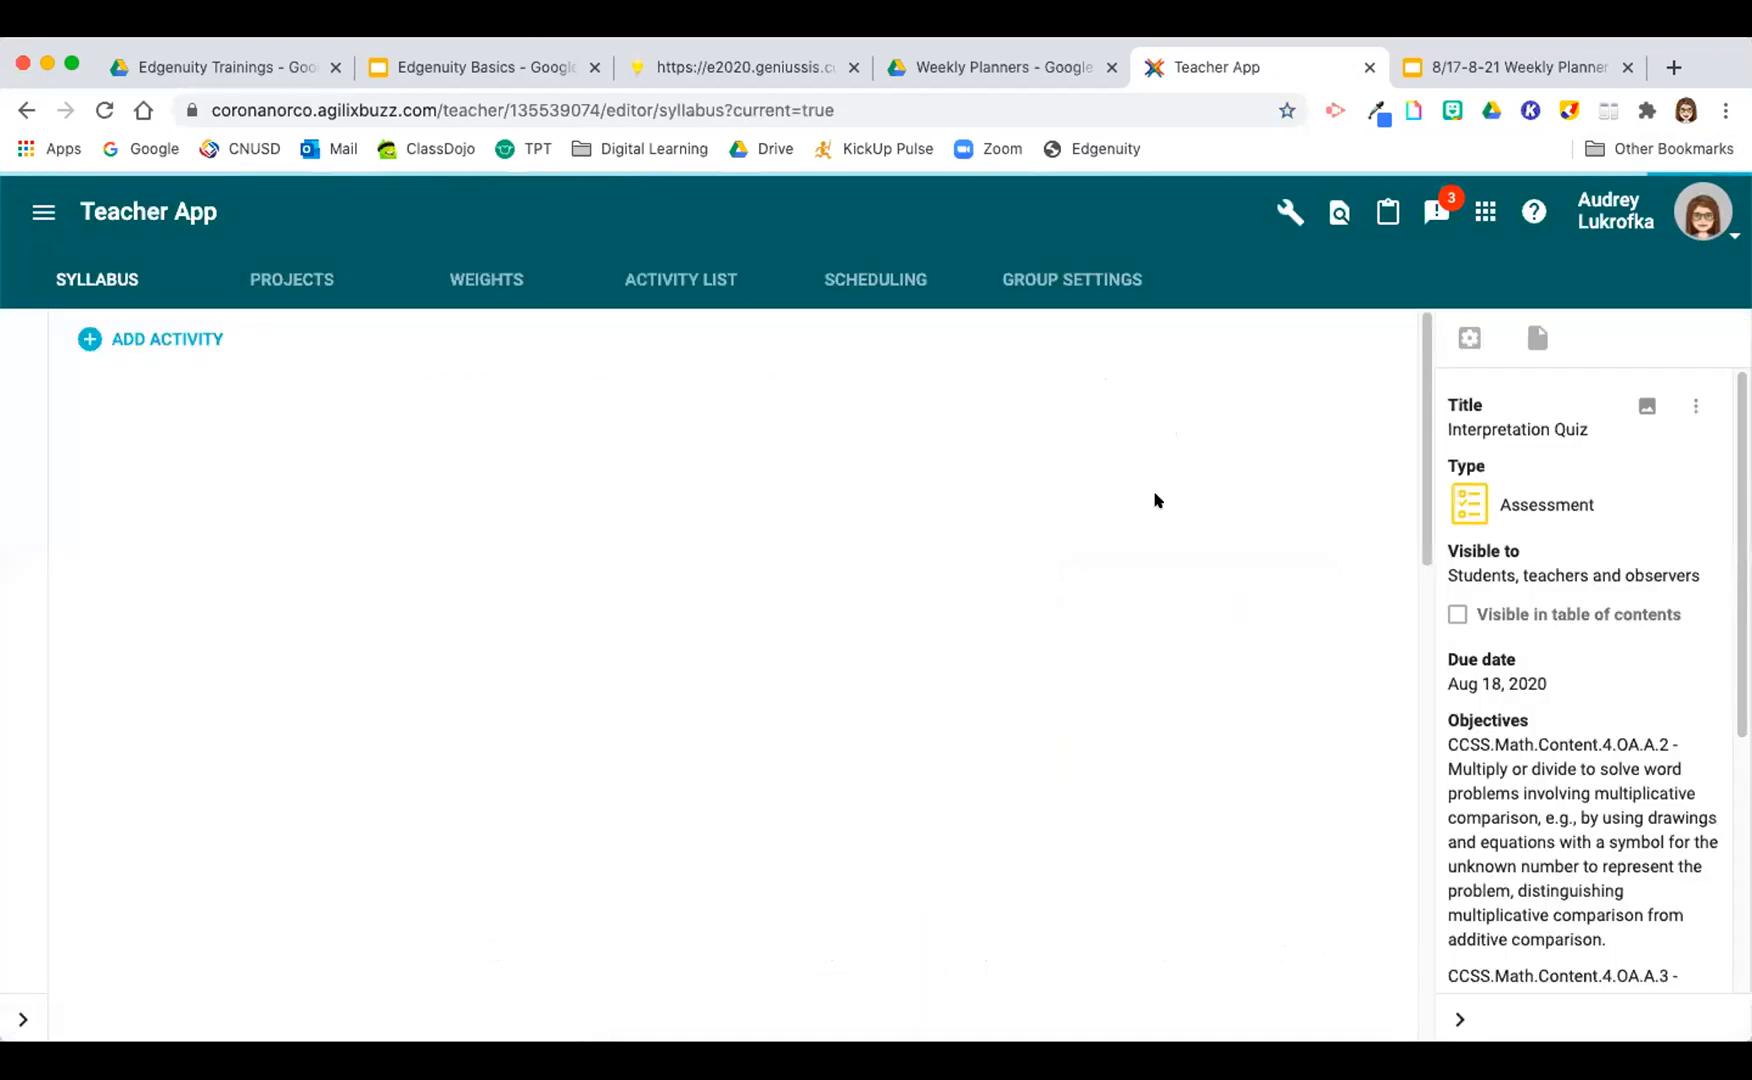
left_click(1289, 213)
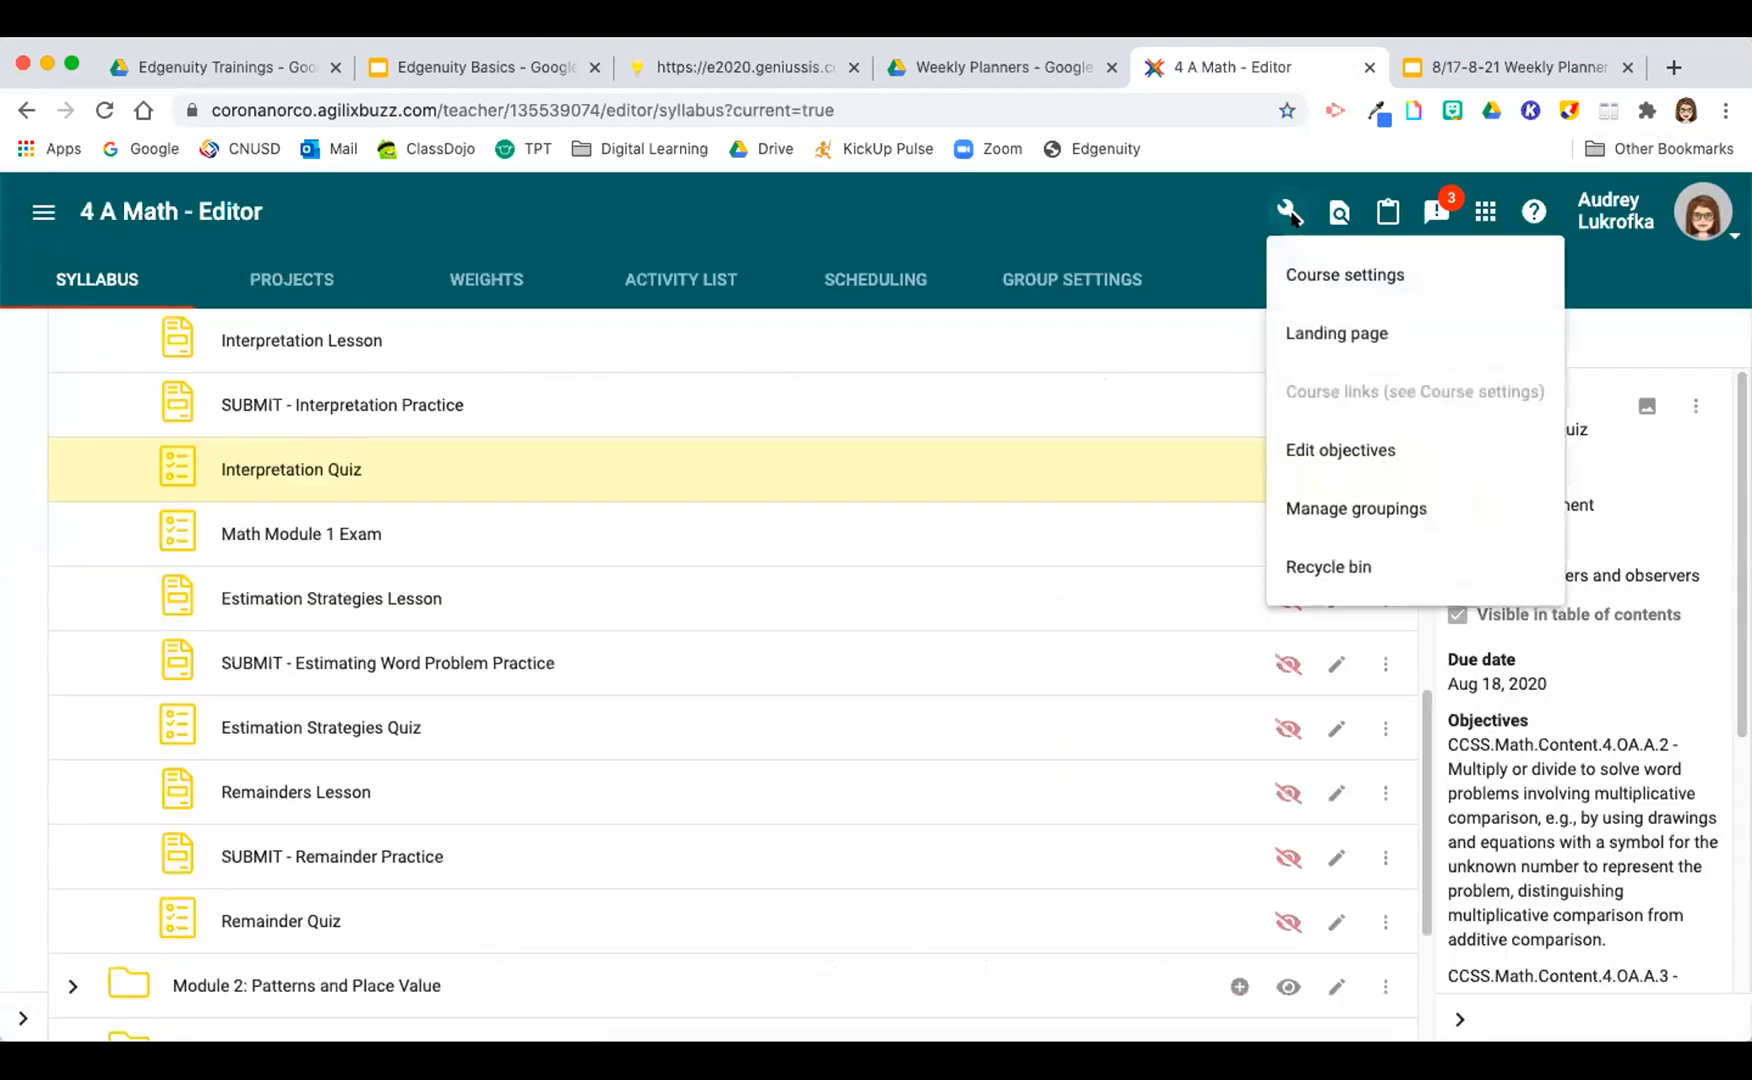
left_click(1340, 274)
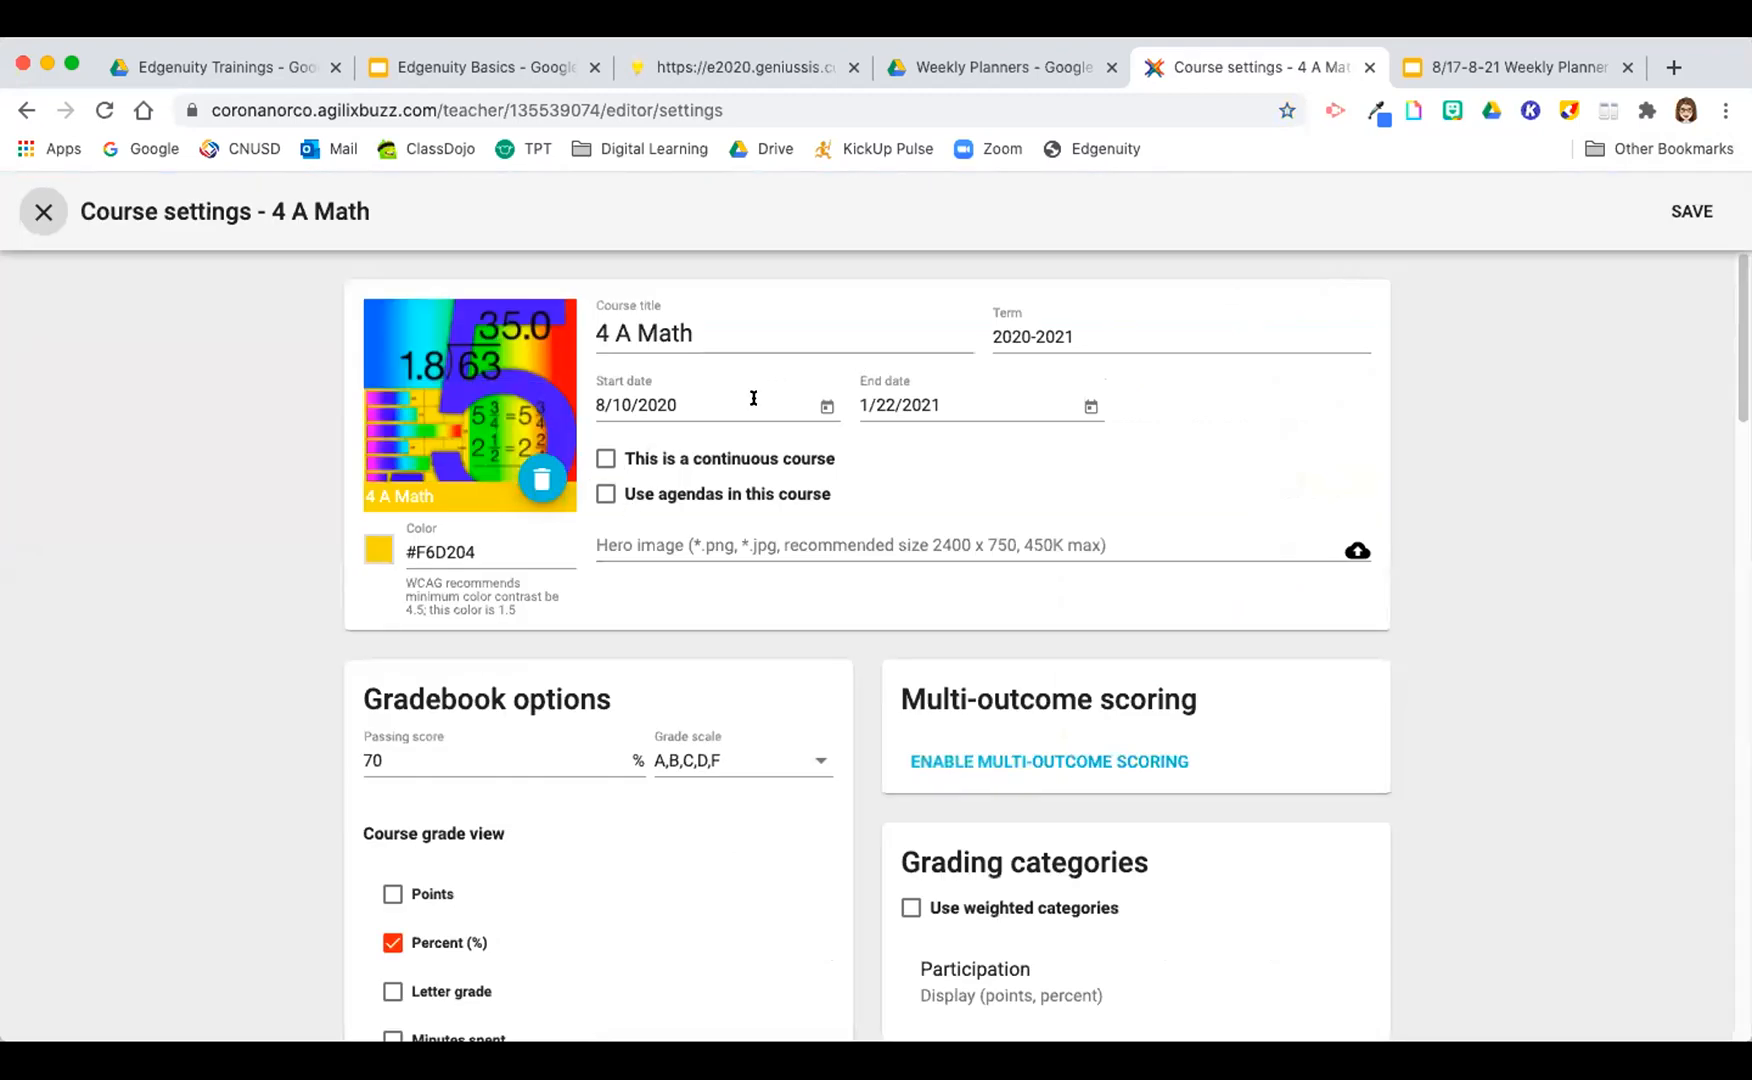
left_click(1690, 209)
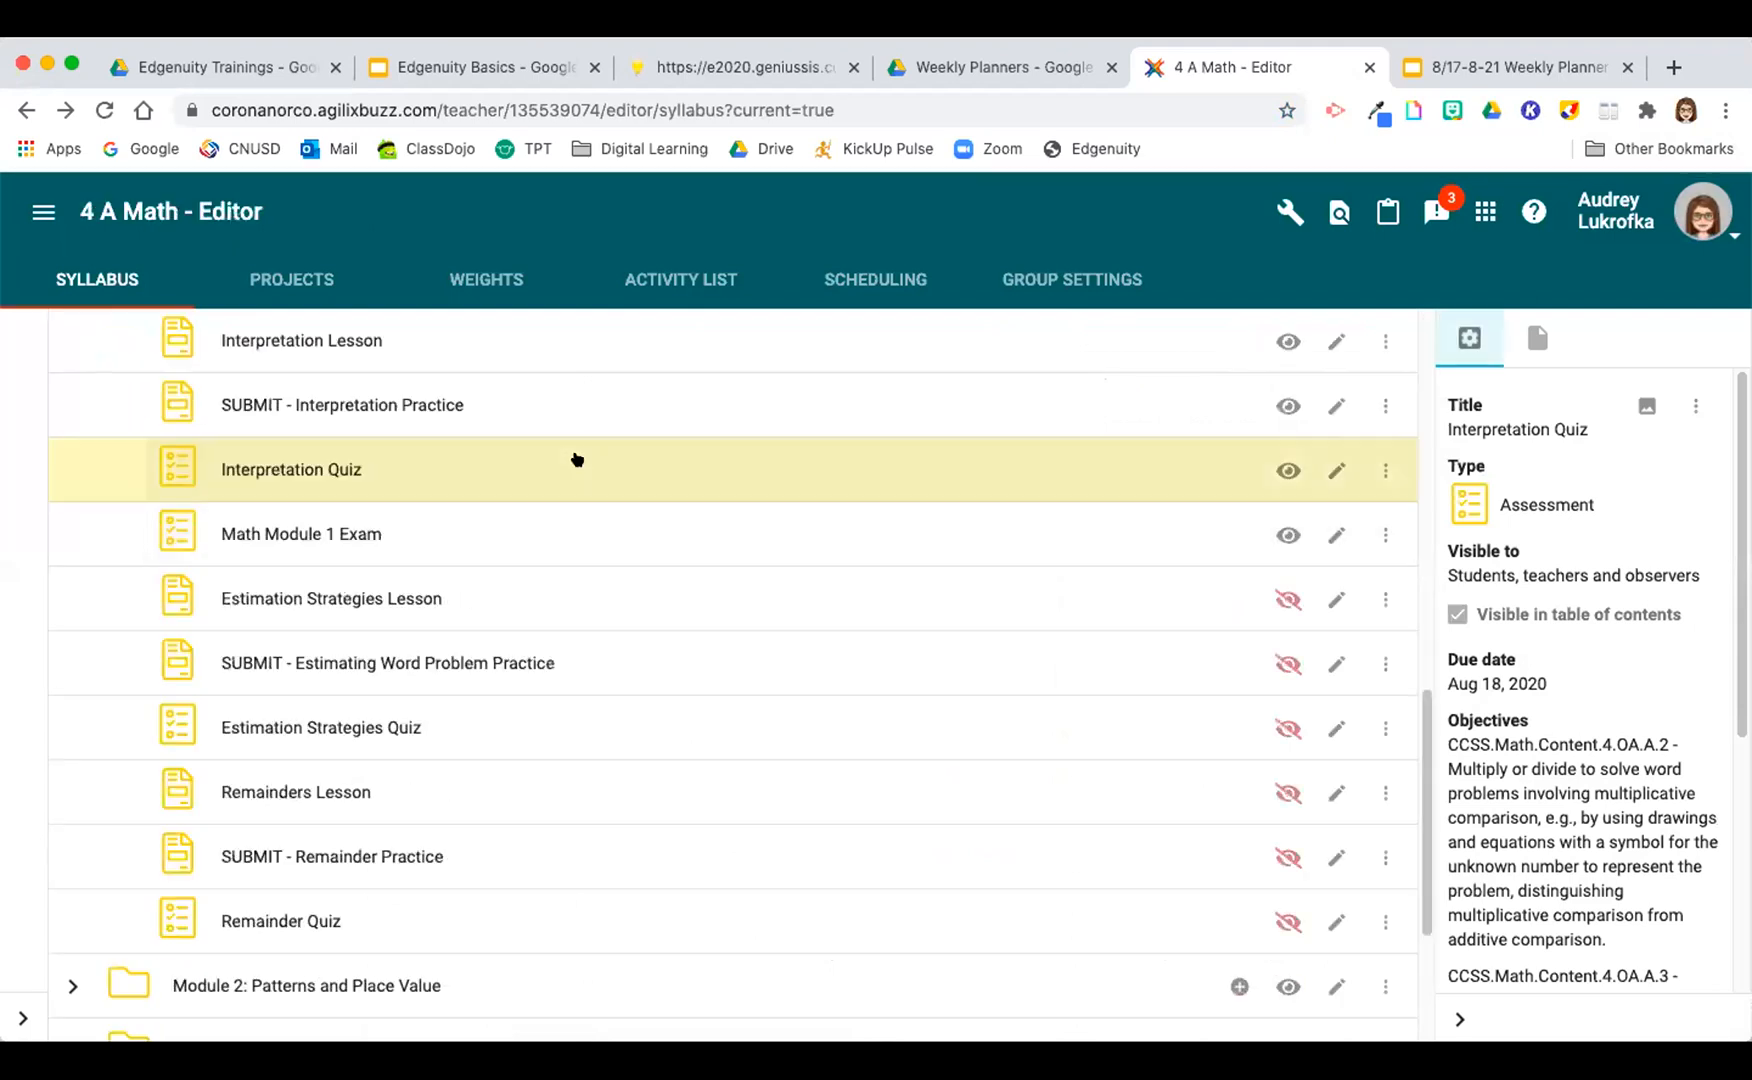
Step: Return from the 4 A Math editor to the course overview
left_click(43, 212)
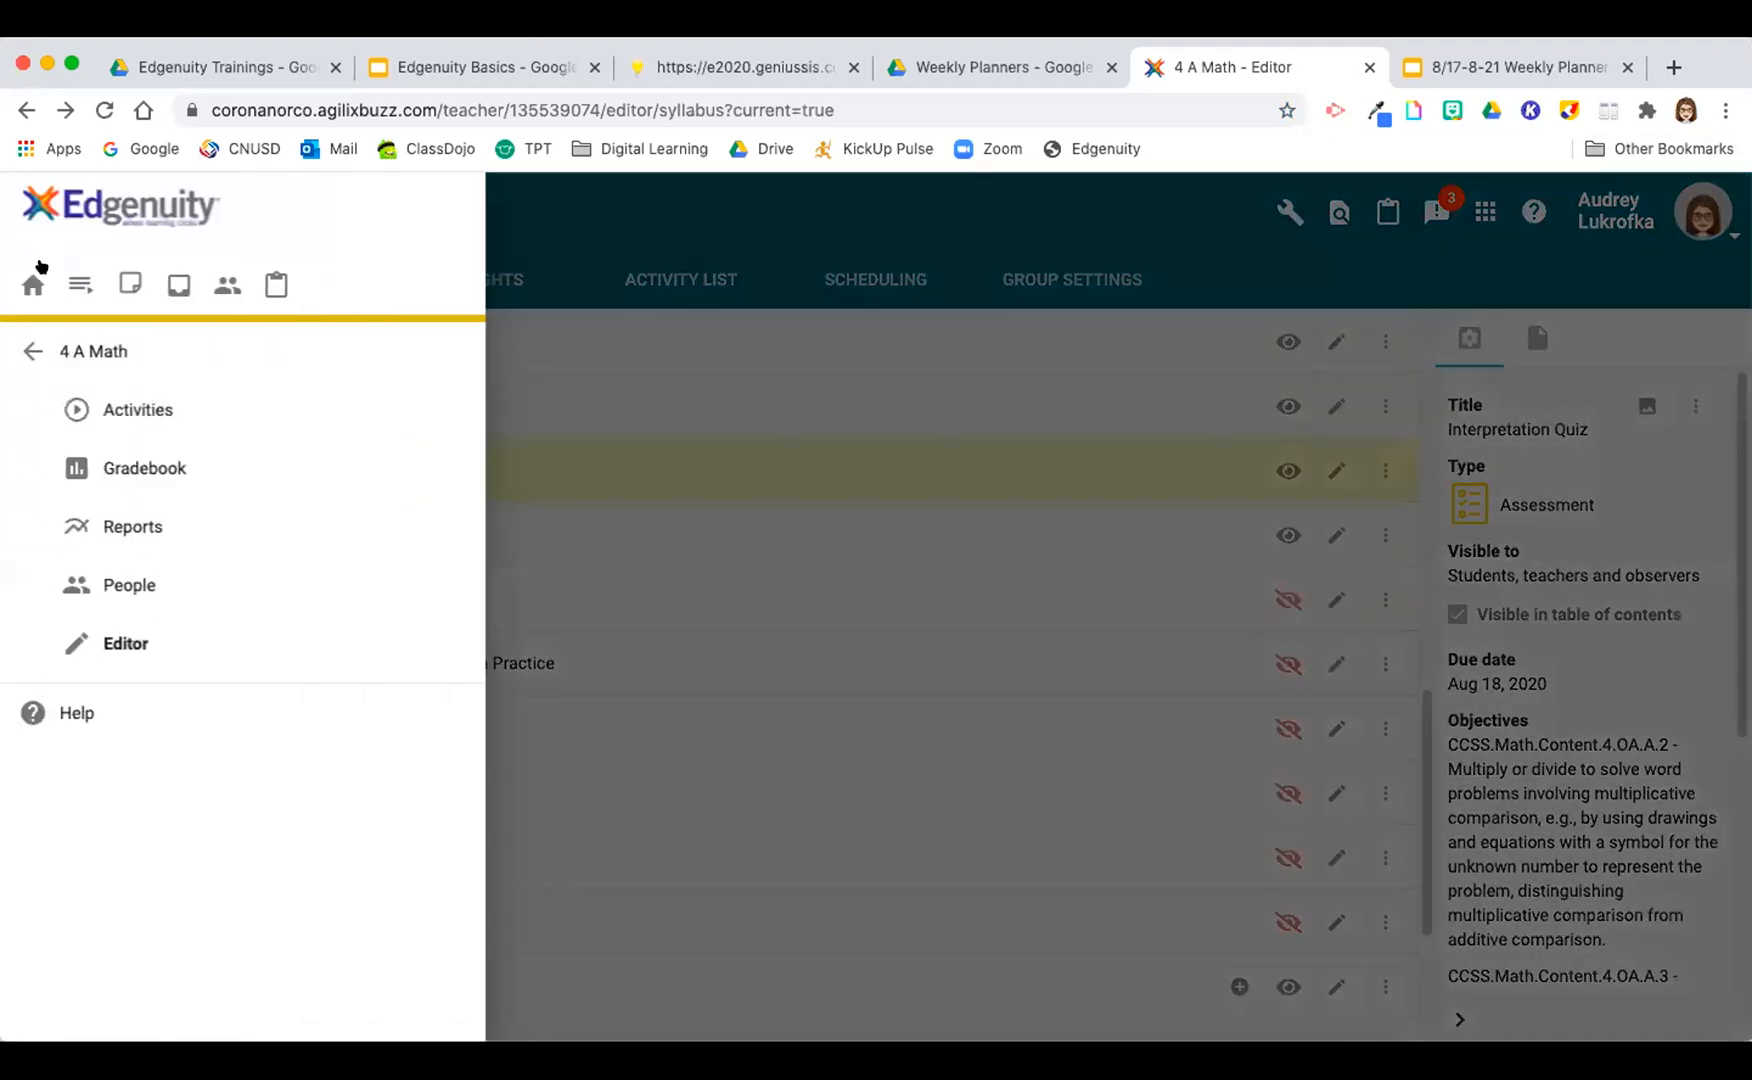
left_click(36, 278)
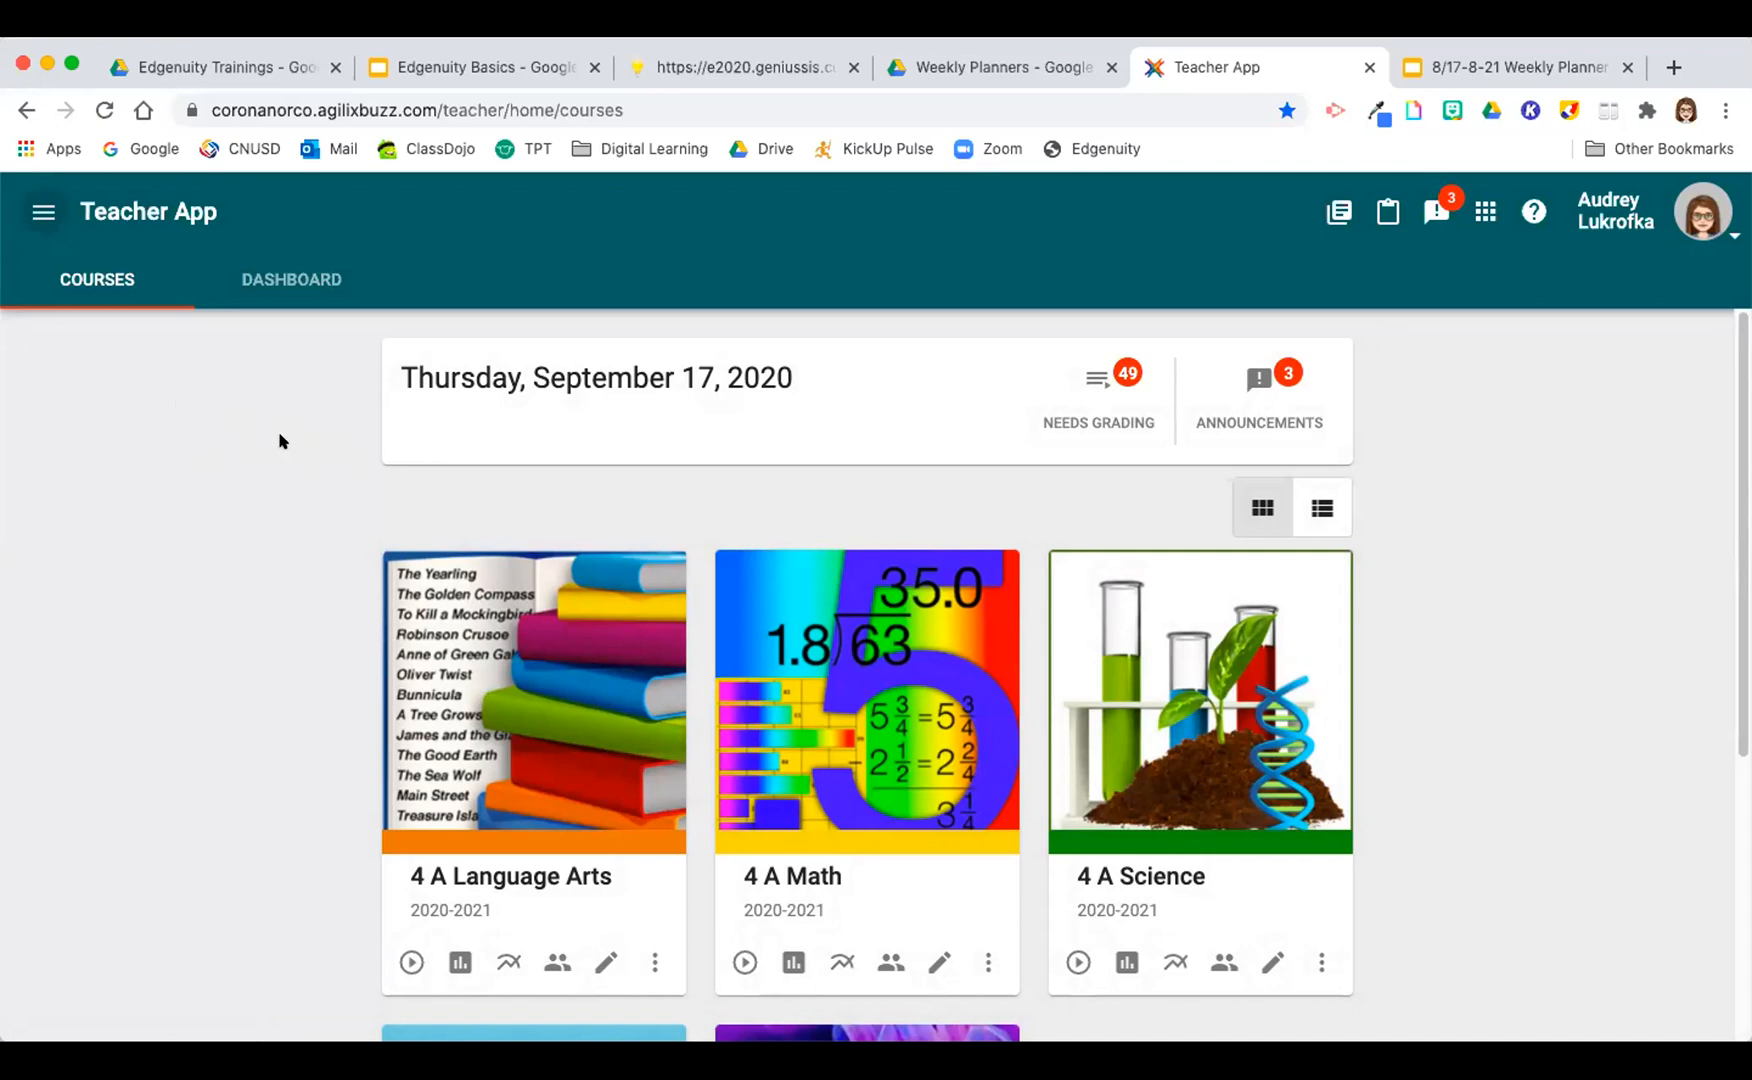
scroll(279, 440, "down", 1)
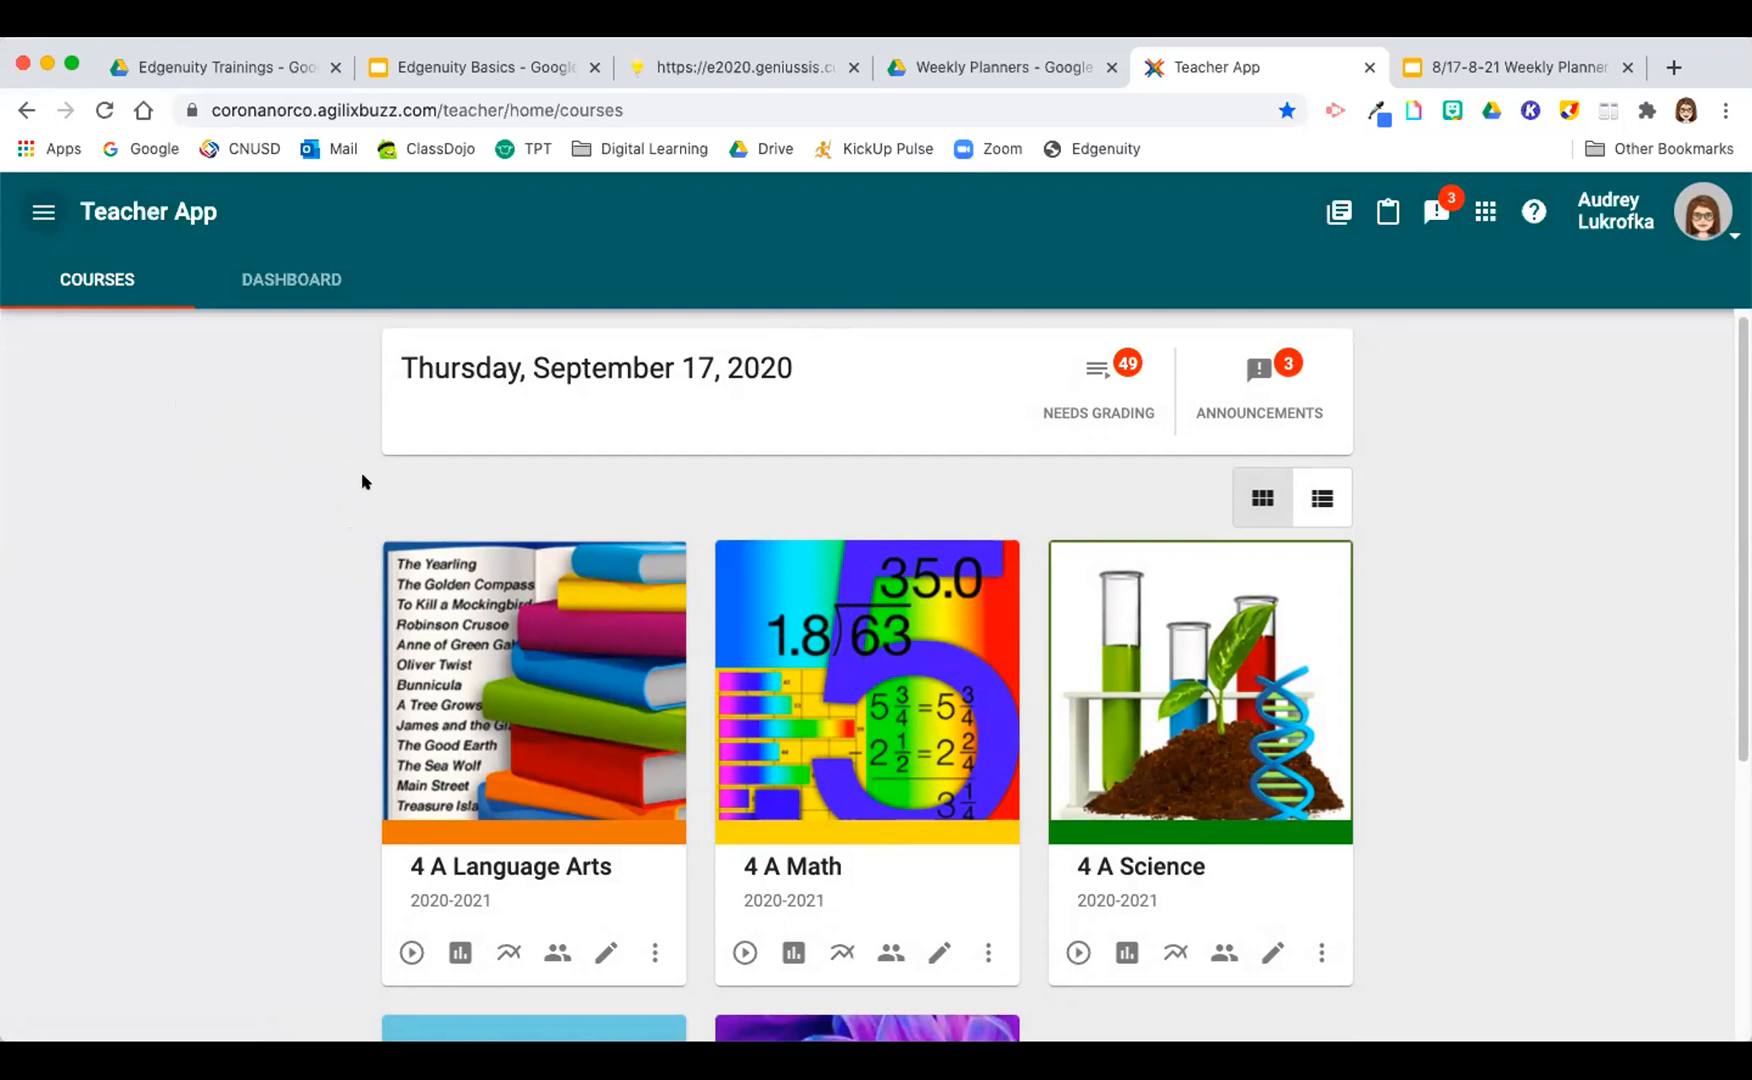
Step: Open the Test Course in its editor and collapse the Unit 2: Safety folder in the syllabus
scroll(270, 505, "down", 4)
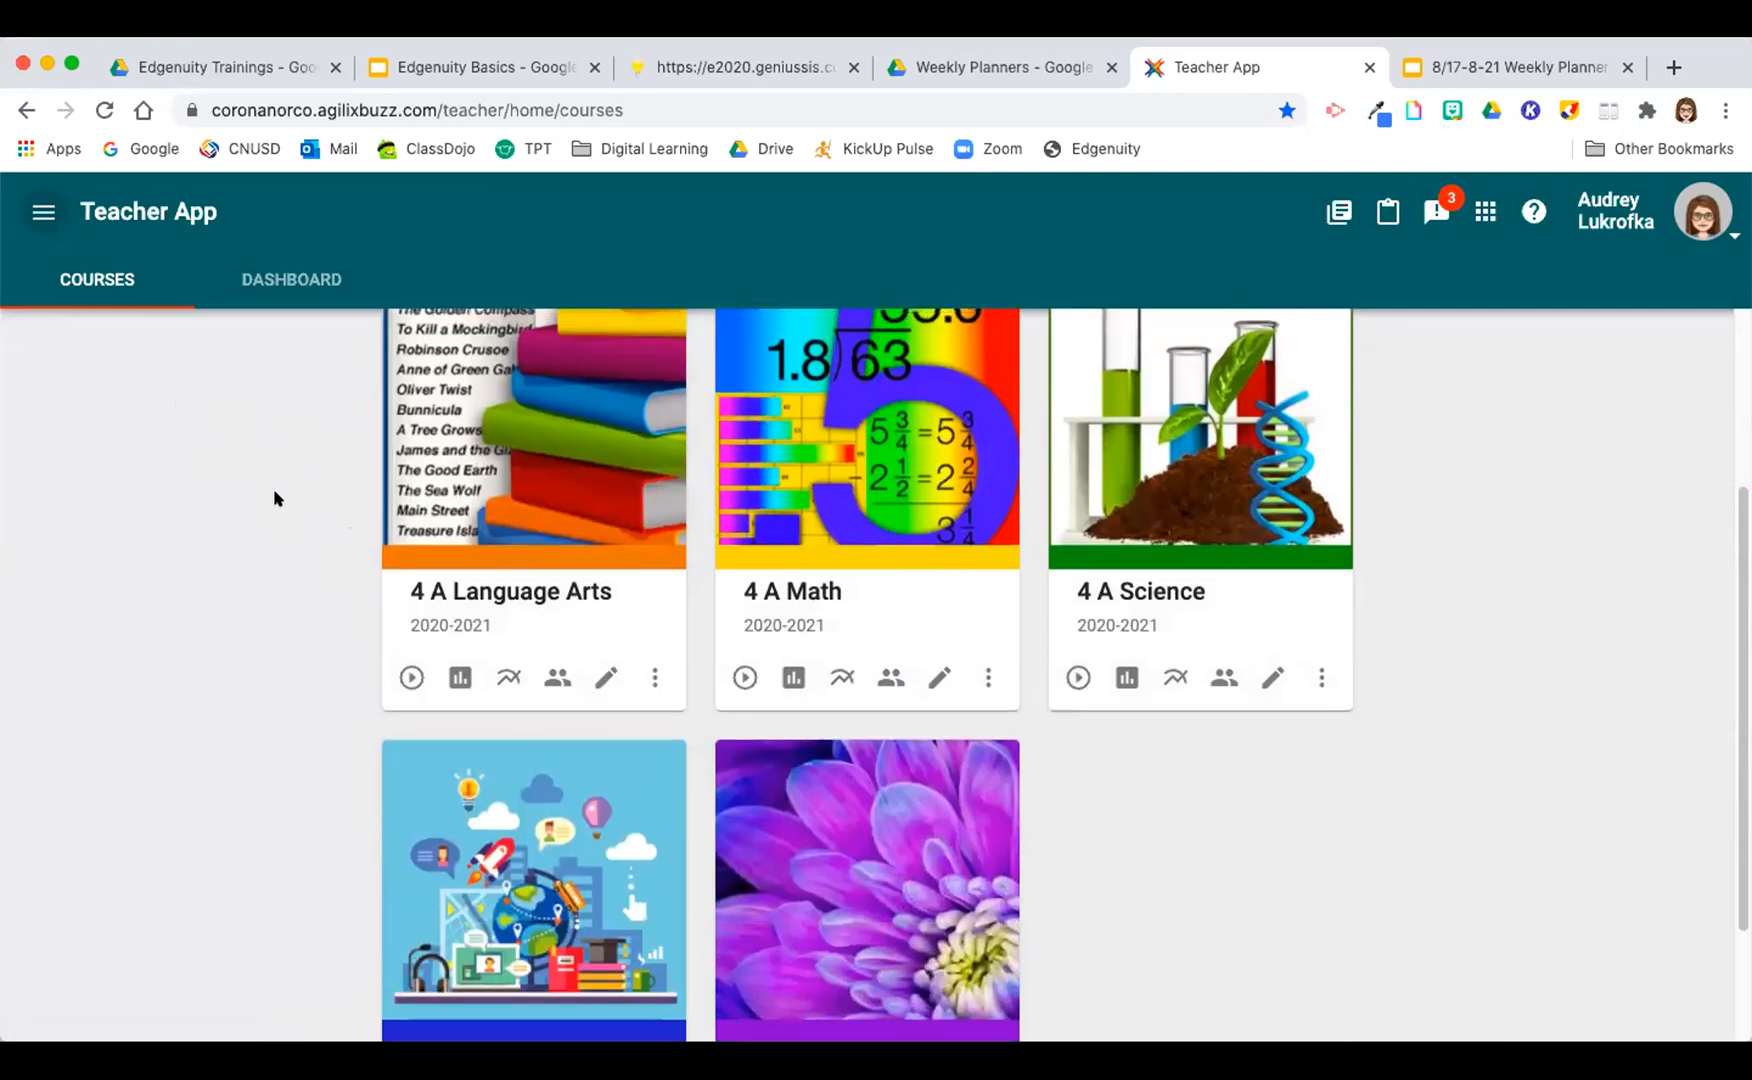
scroll(272, 490, "down", 2)
scroll(272, 490, "down", 1)
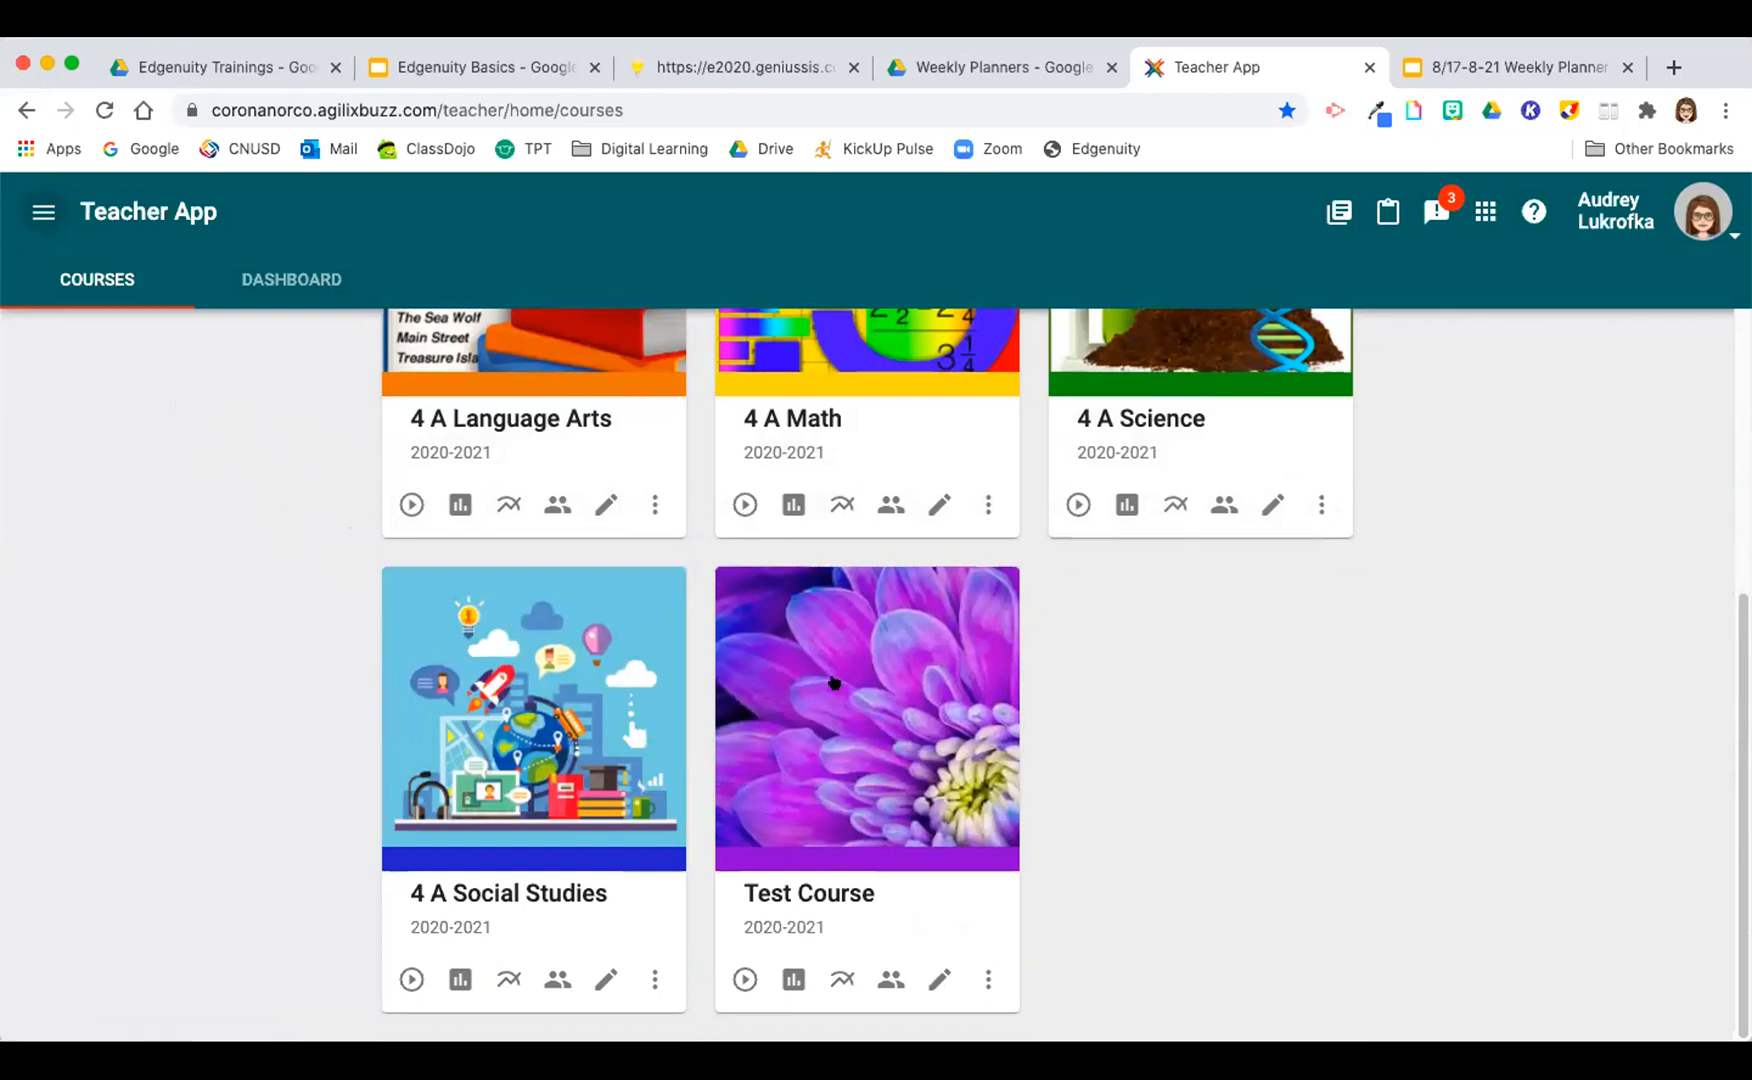
left_click(939, 978)
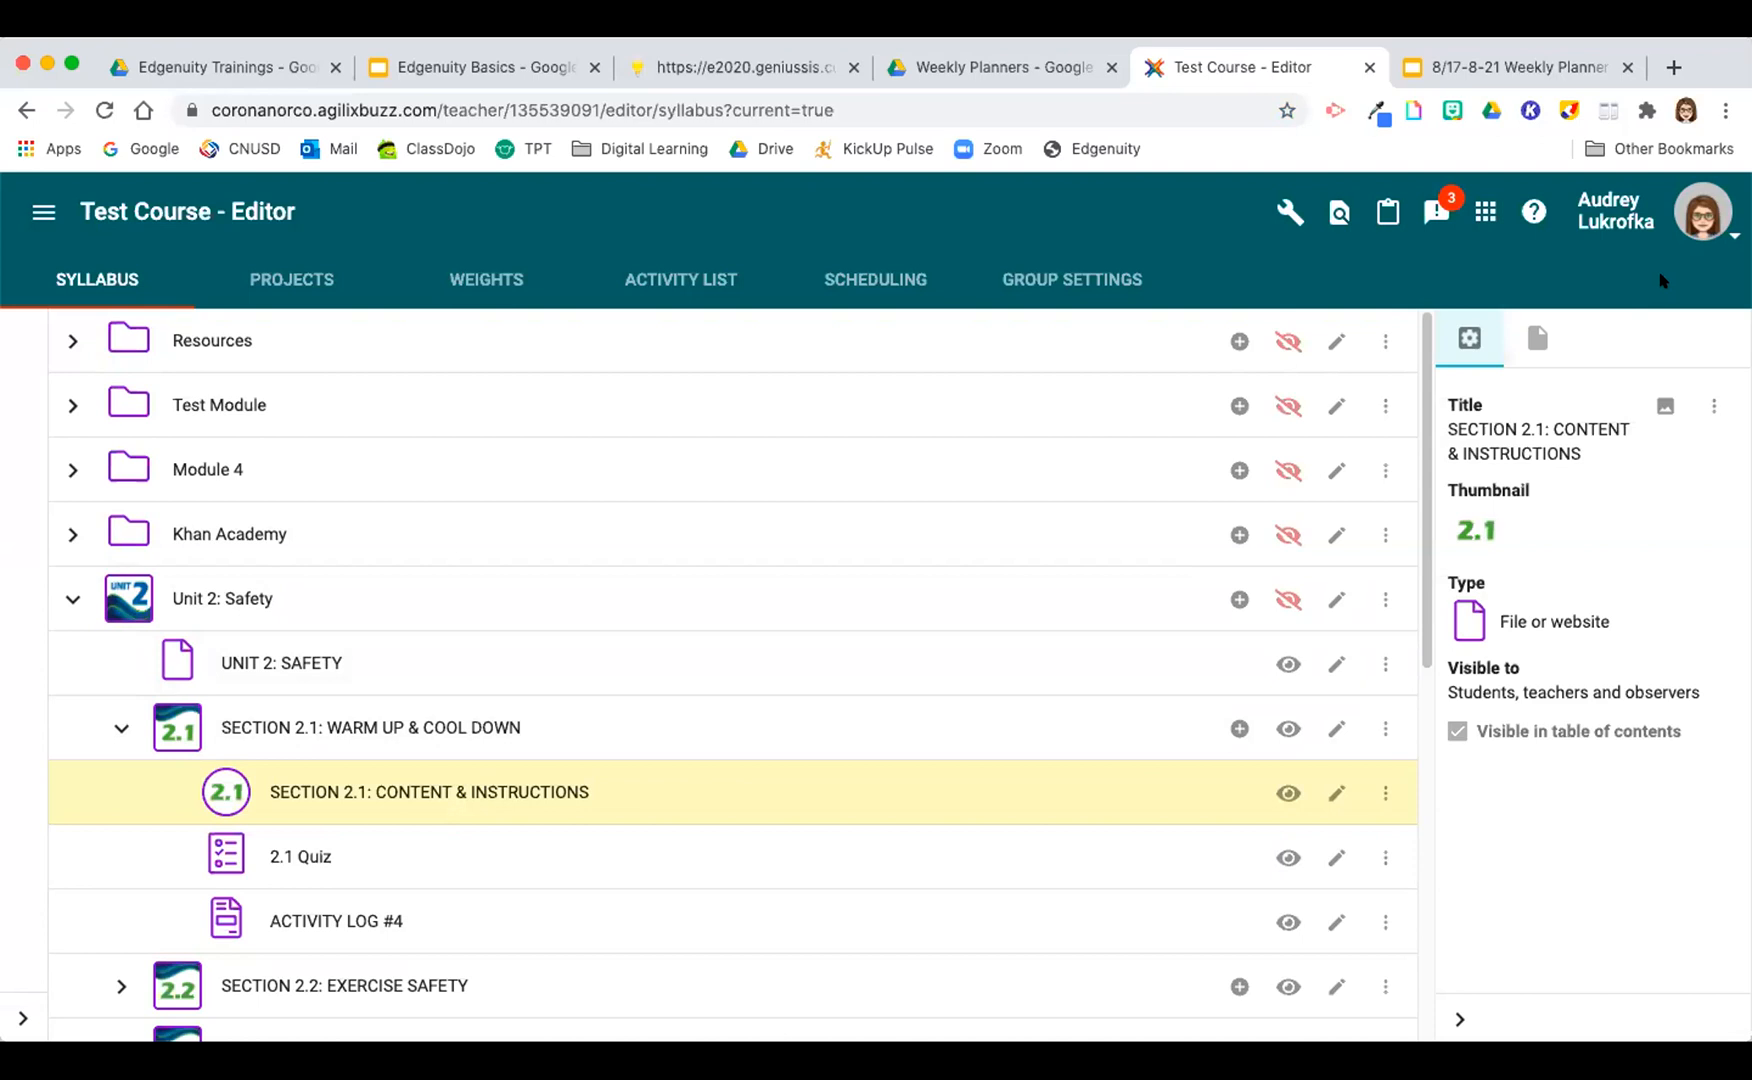
left_click(70, 600)
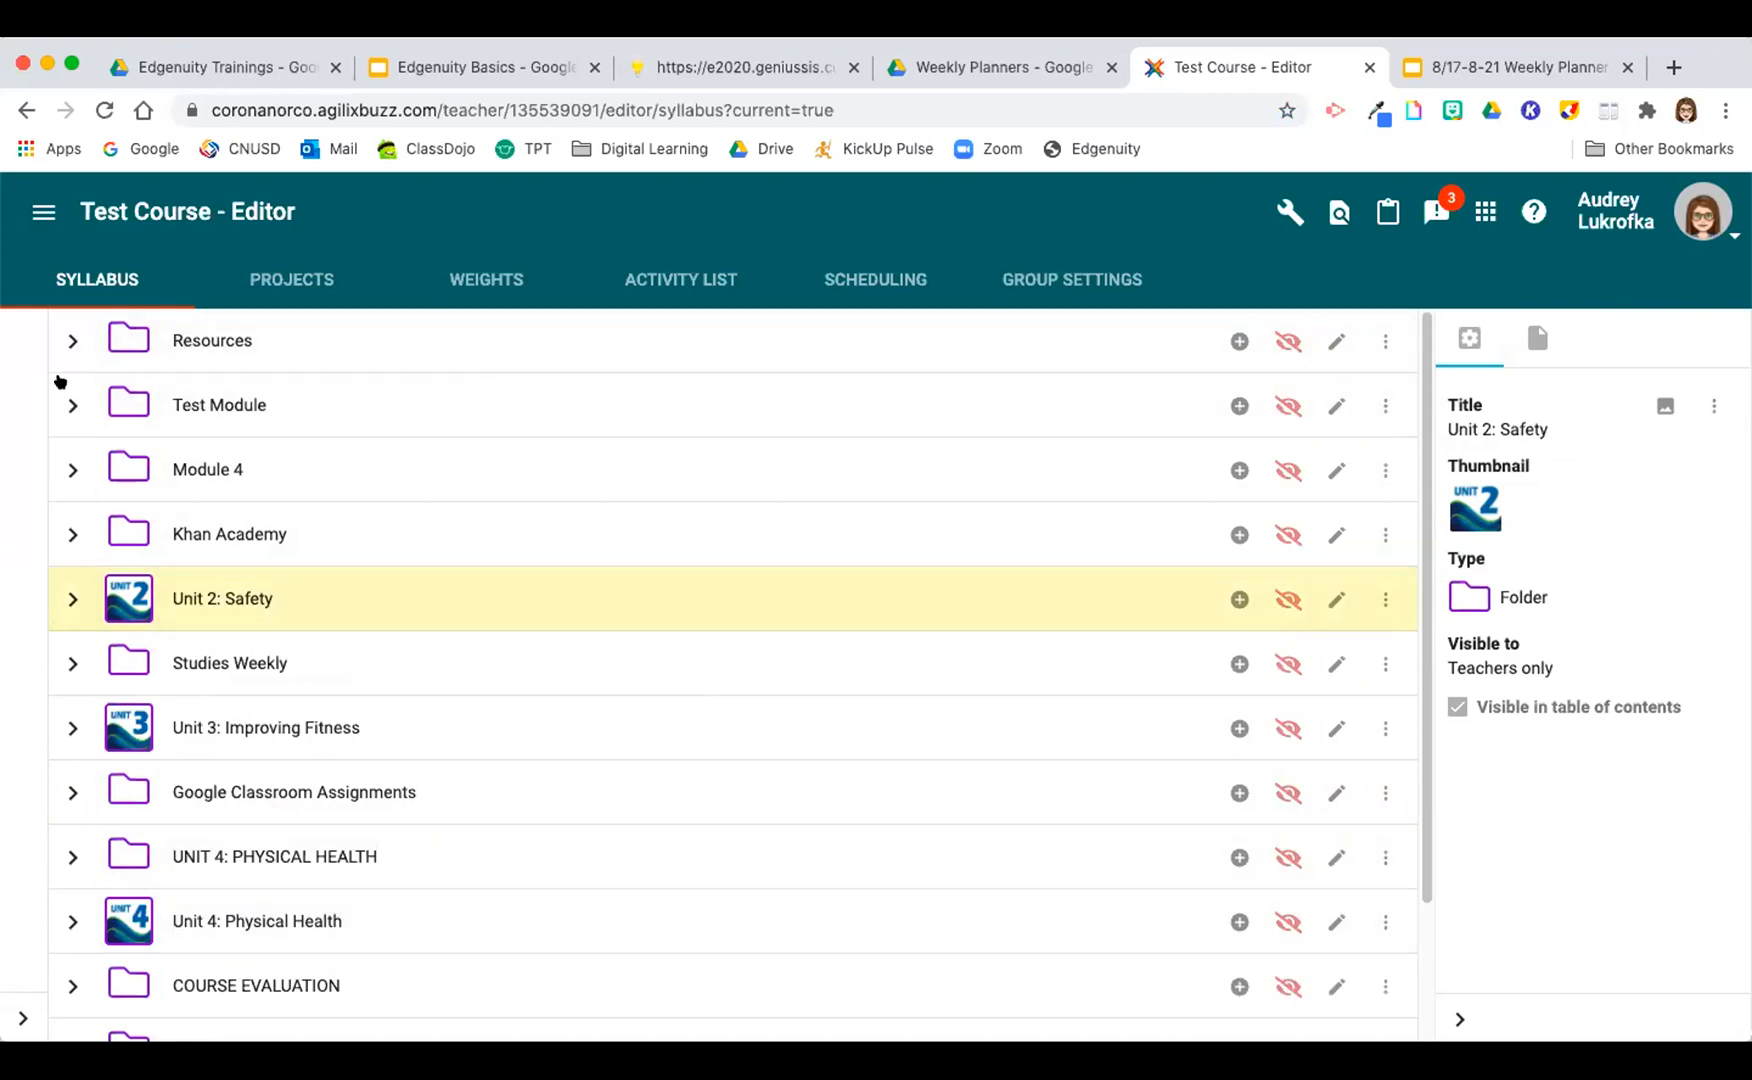
Step: Hide the Getting Started, Physical Activity Requirement and Assignment Submission Tutorial items in the Resources folder from students, and collapse the folder
left_click(68, 341)
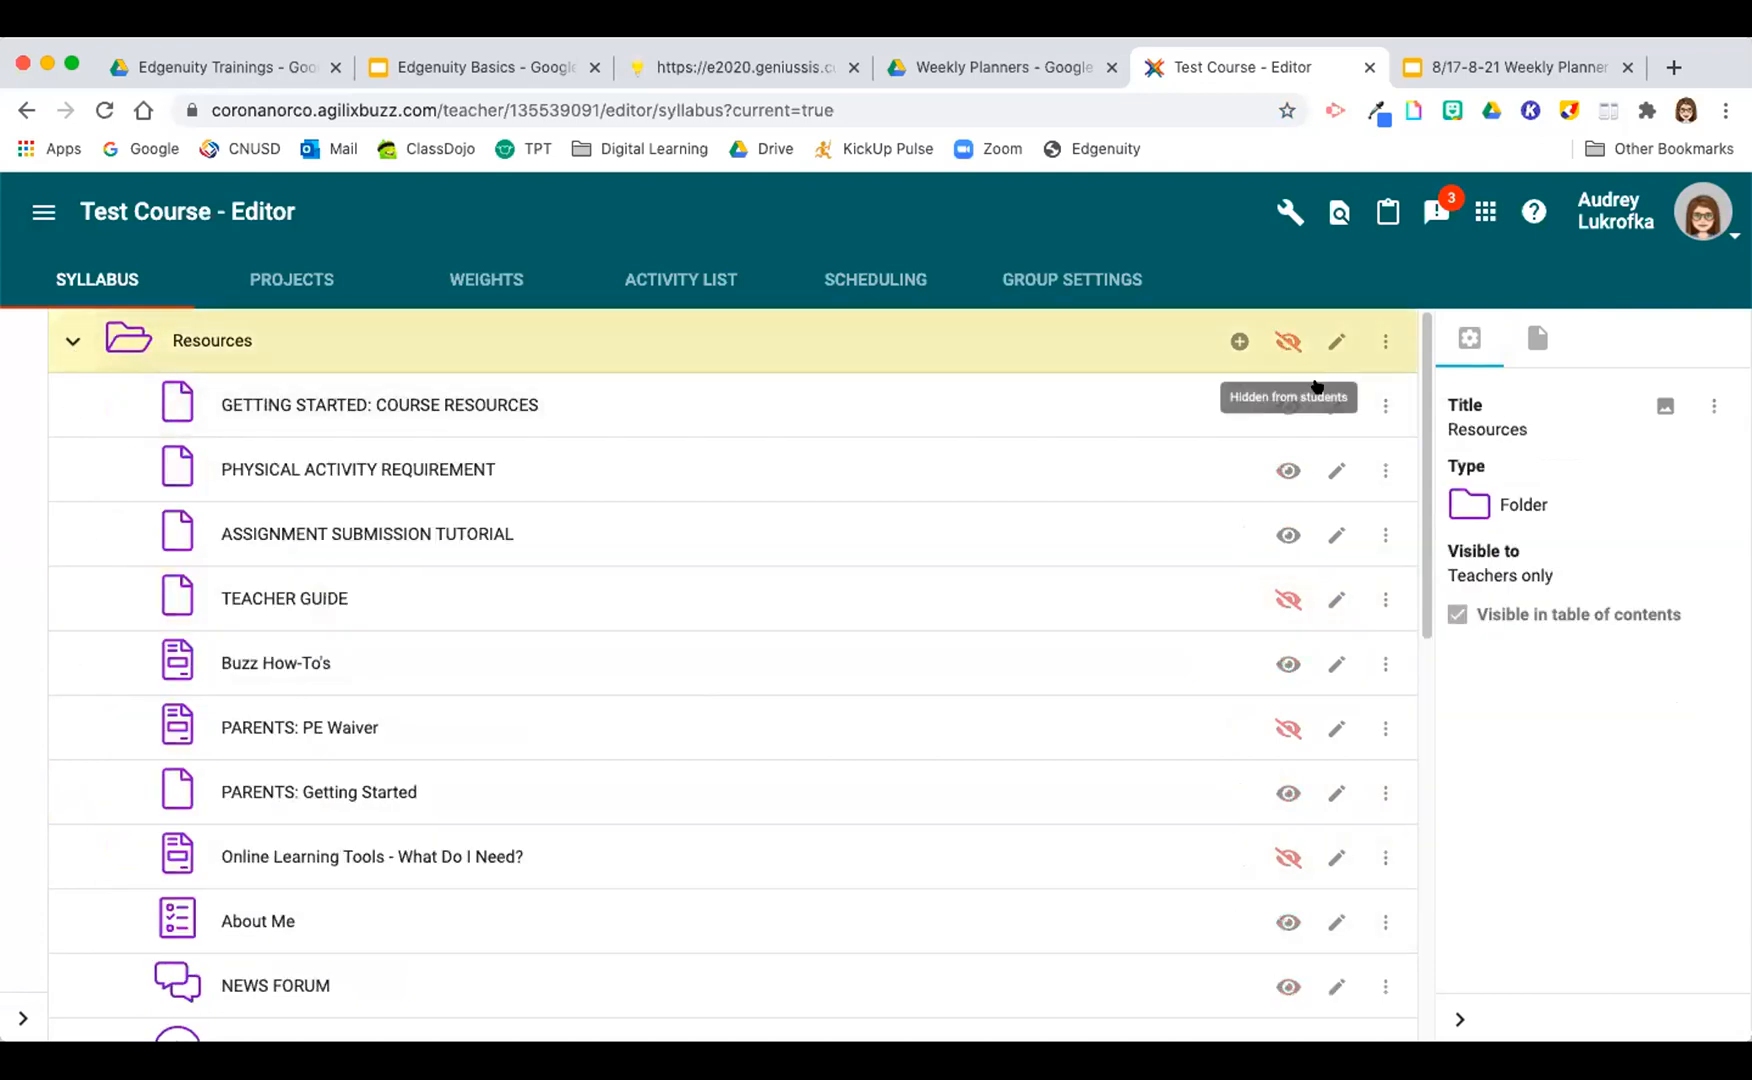
left_click(1284, 408)
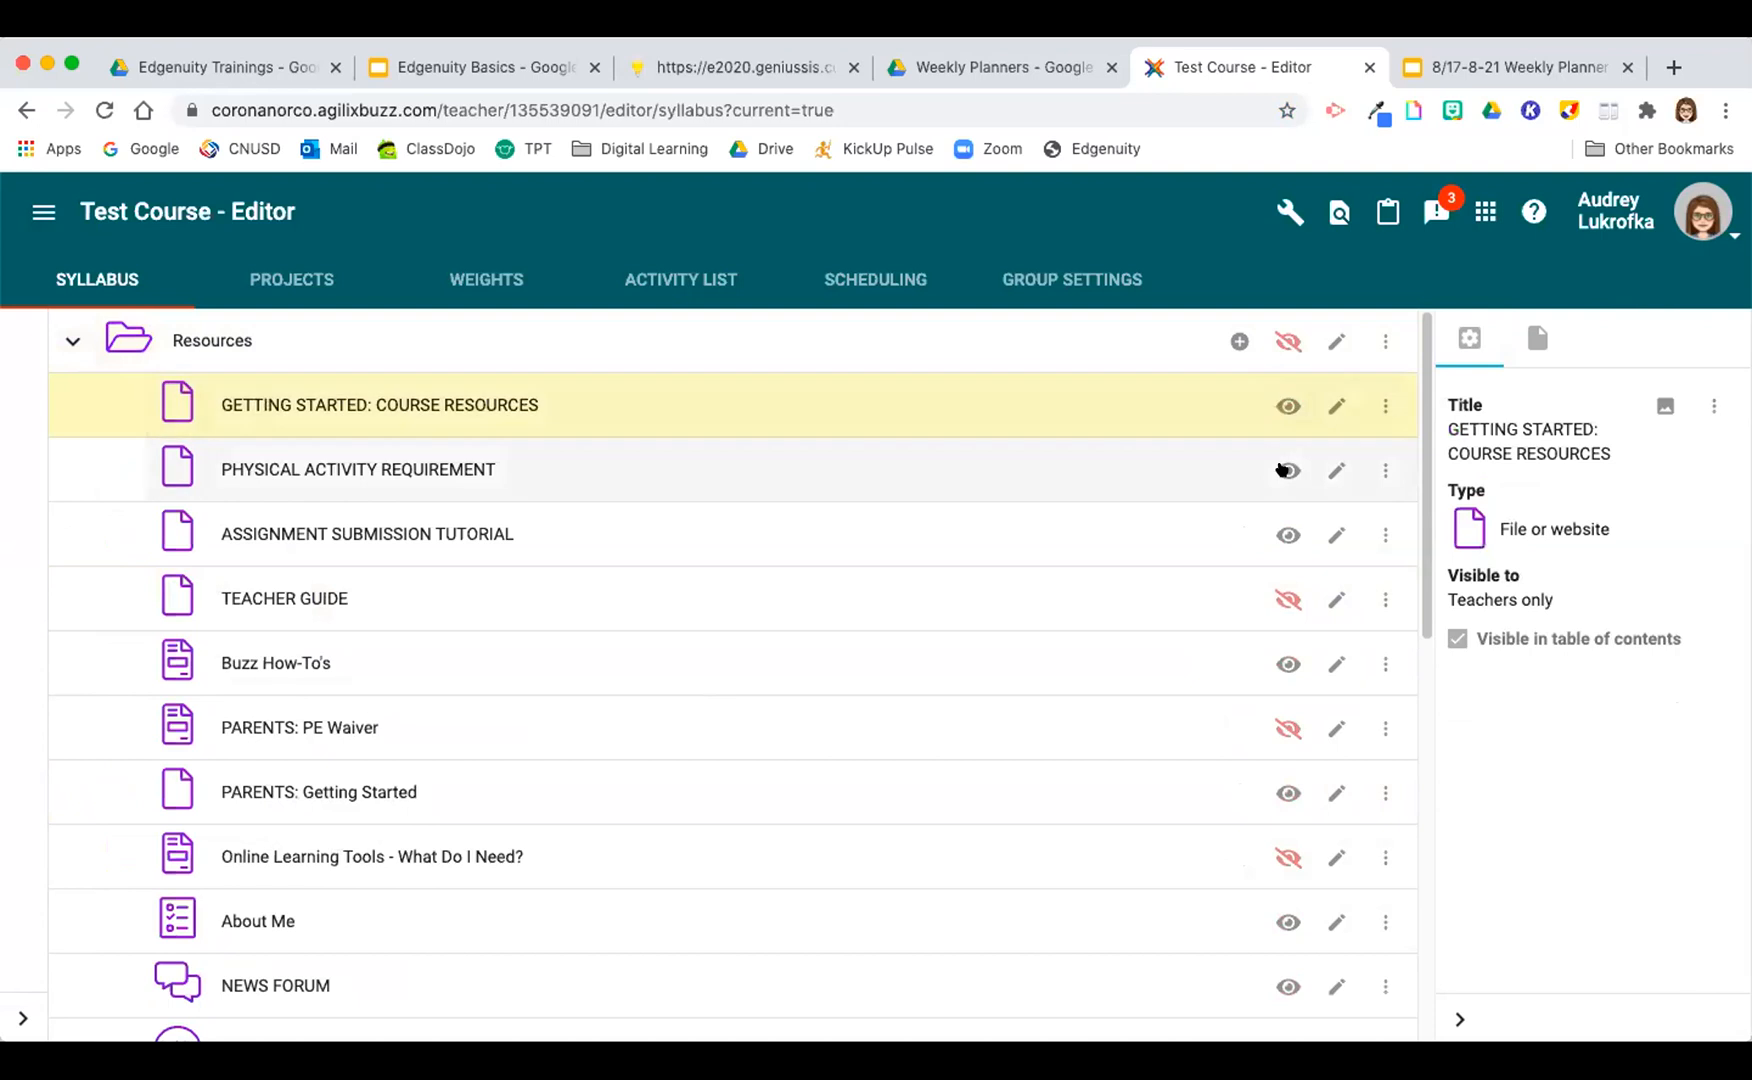
left_click(1281, 540)
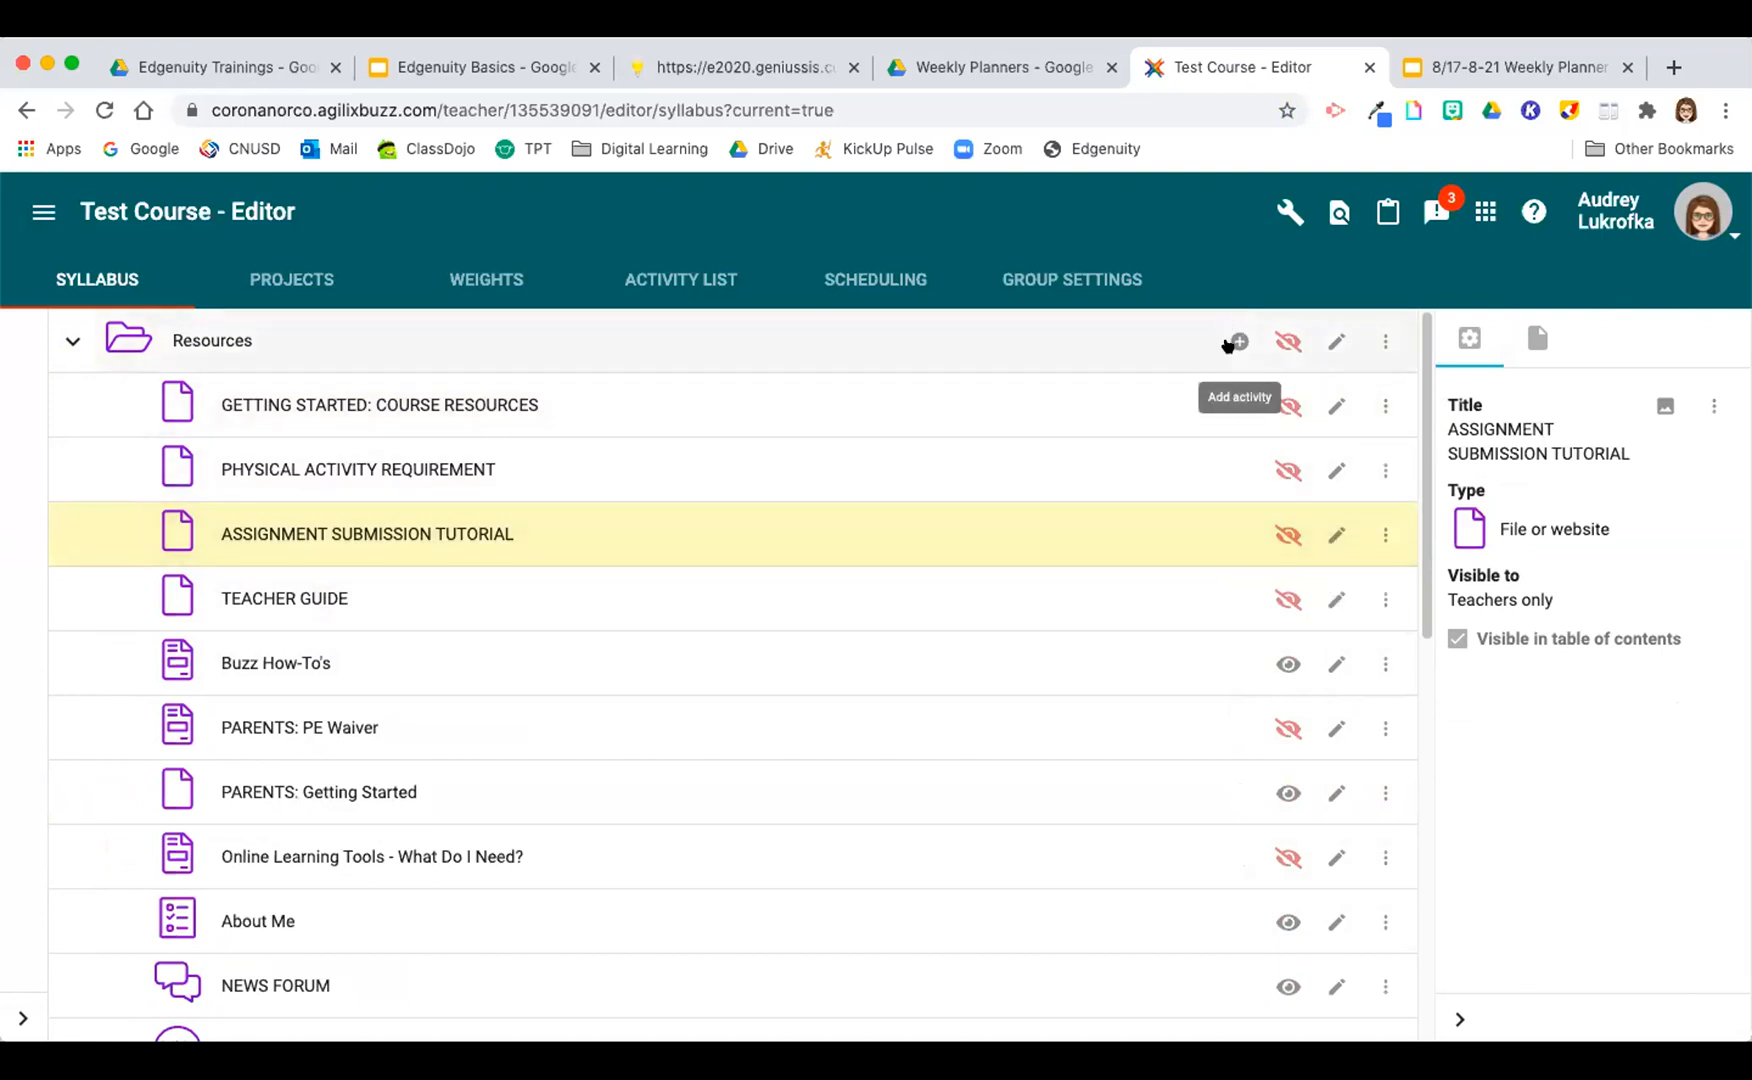
left_click(70, 340)
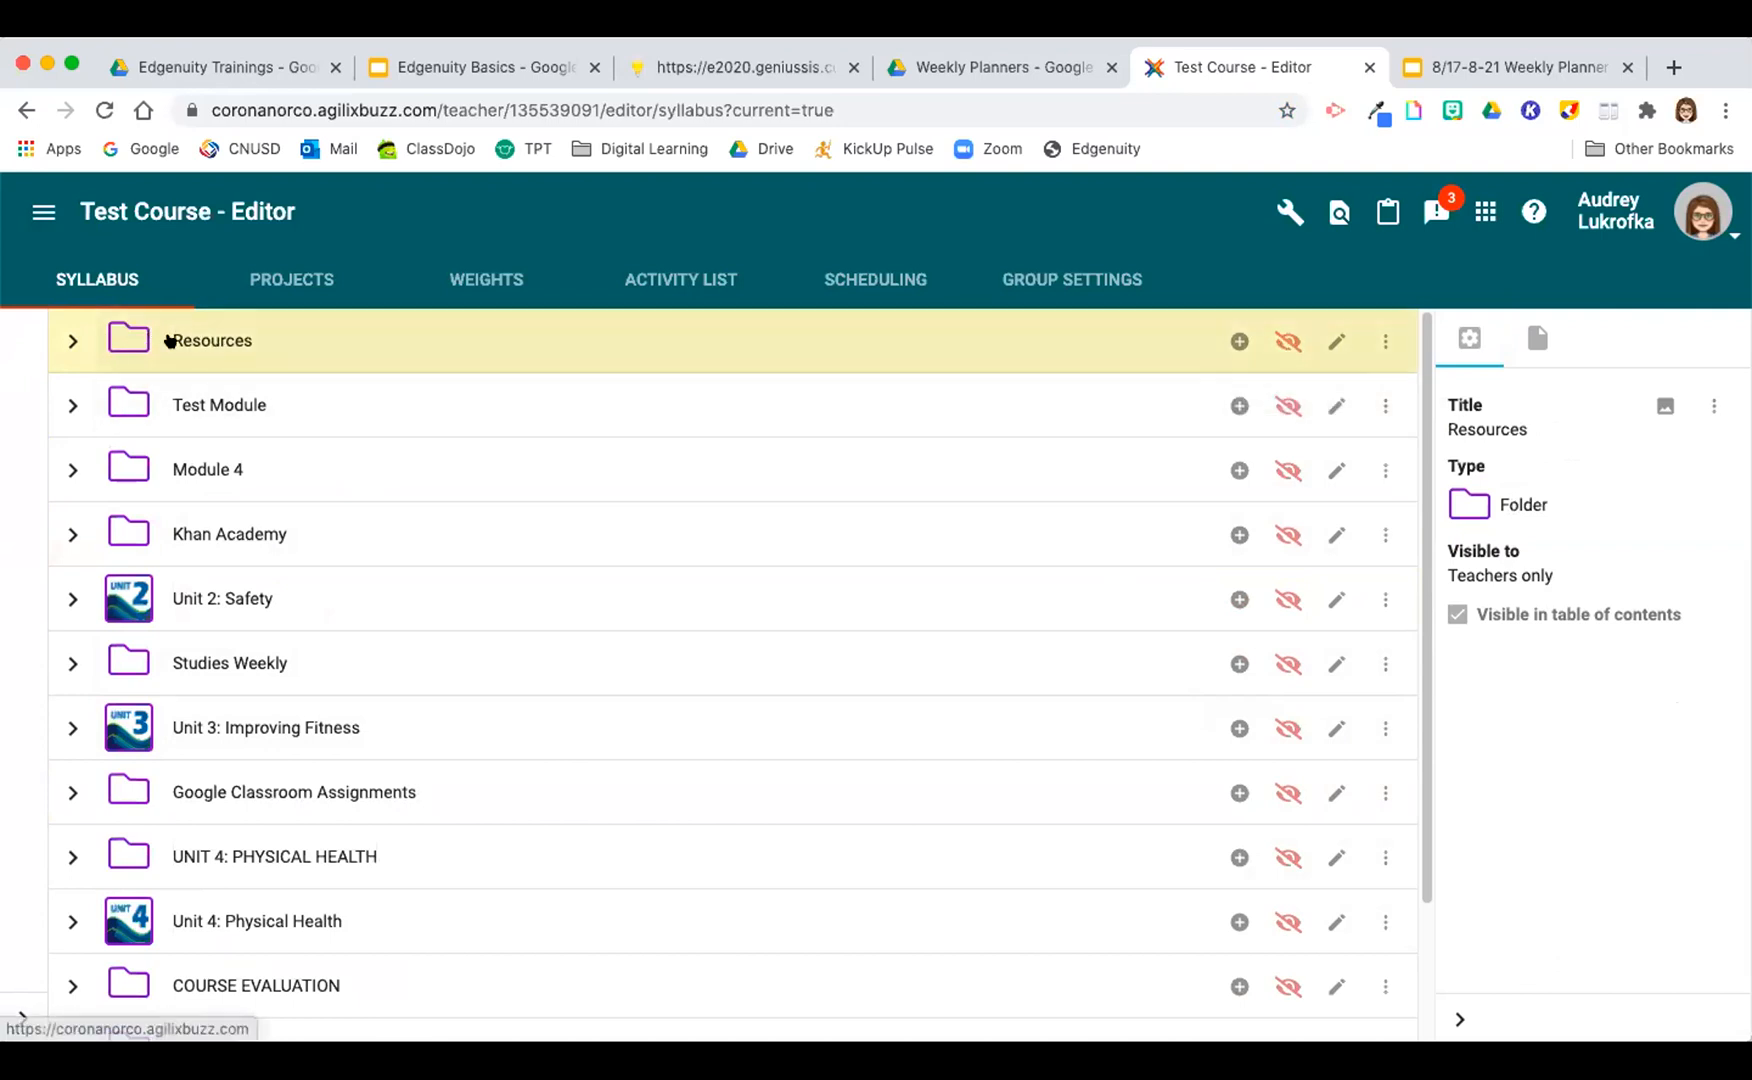
Step: Make the Resources folder and all of its hidden items visible to students, and collapse the folder
left_click(1284, 343)
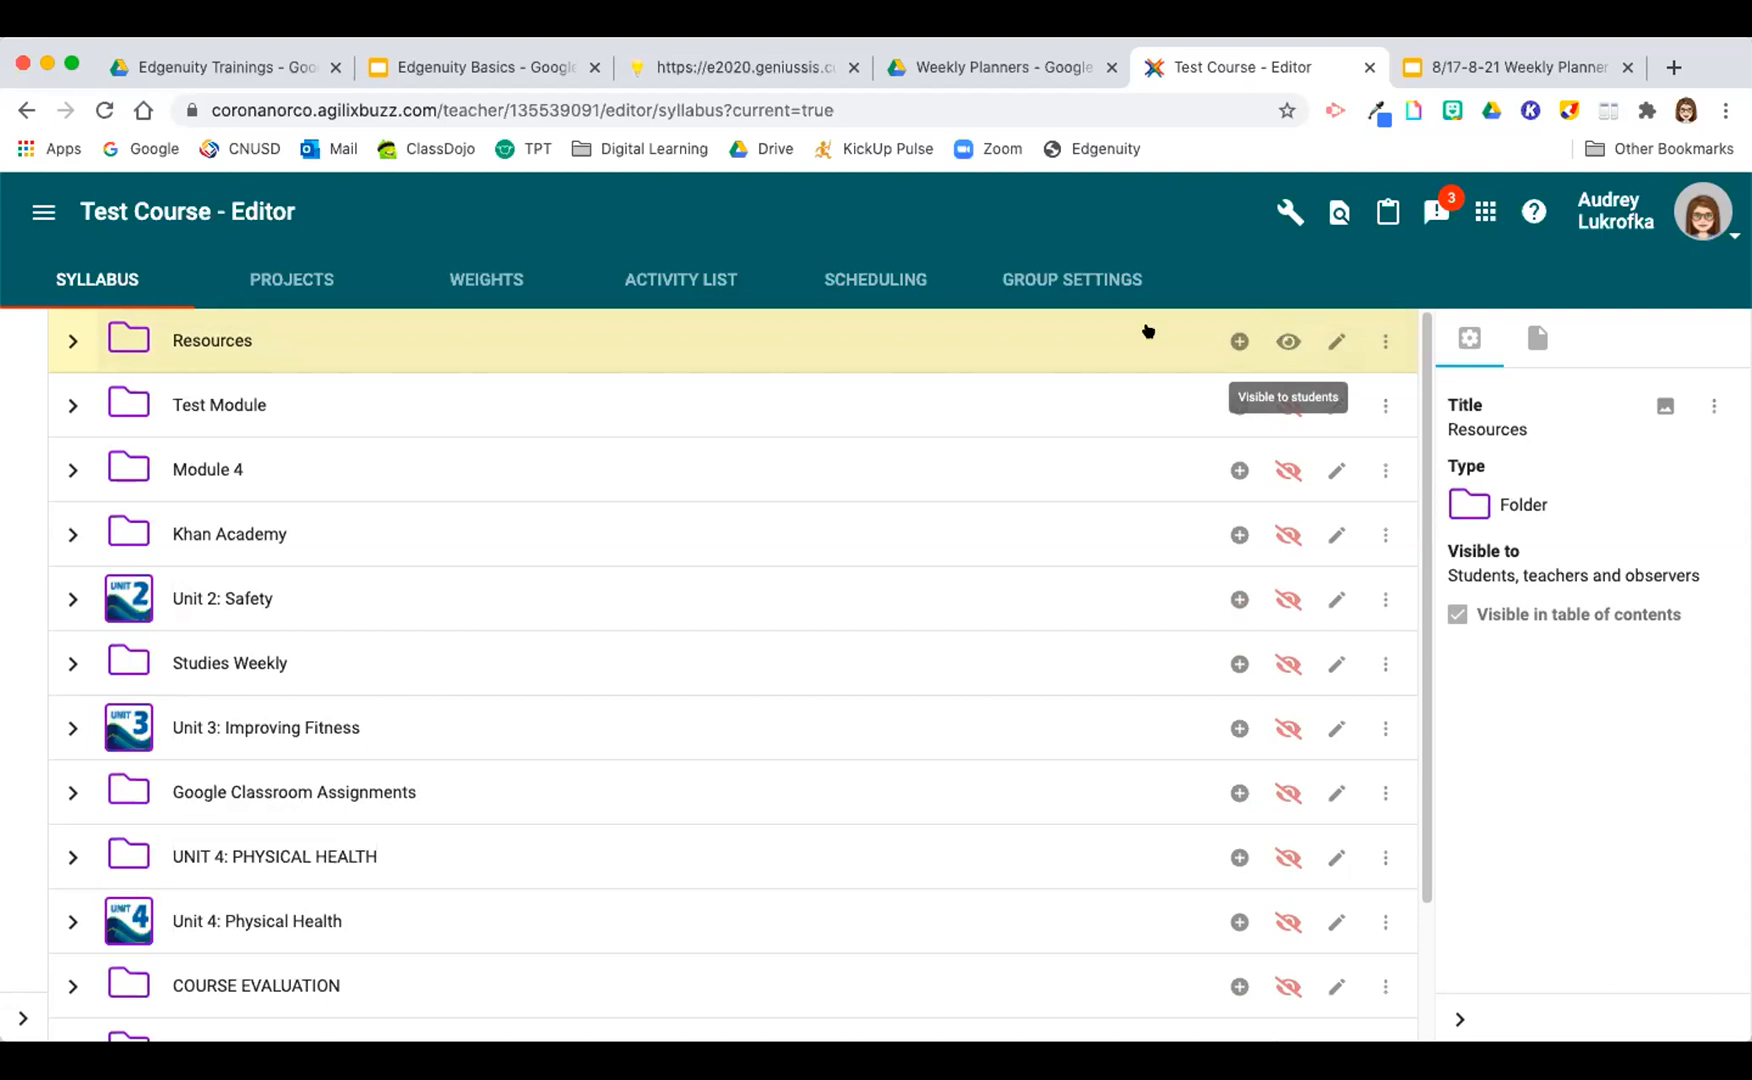
left_click(70, 341)
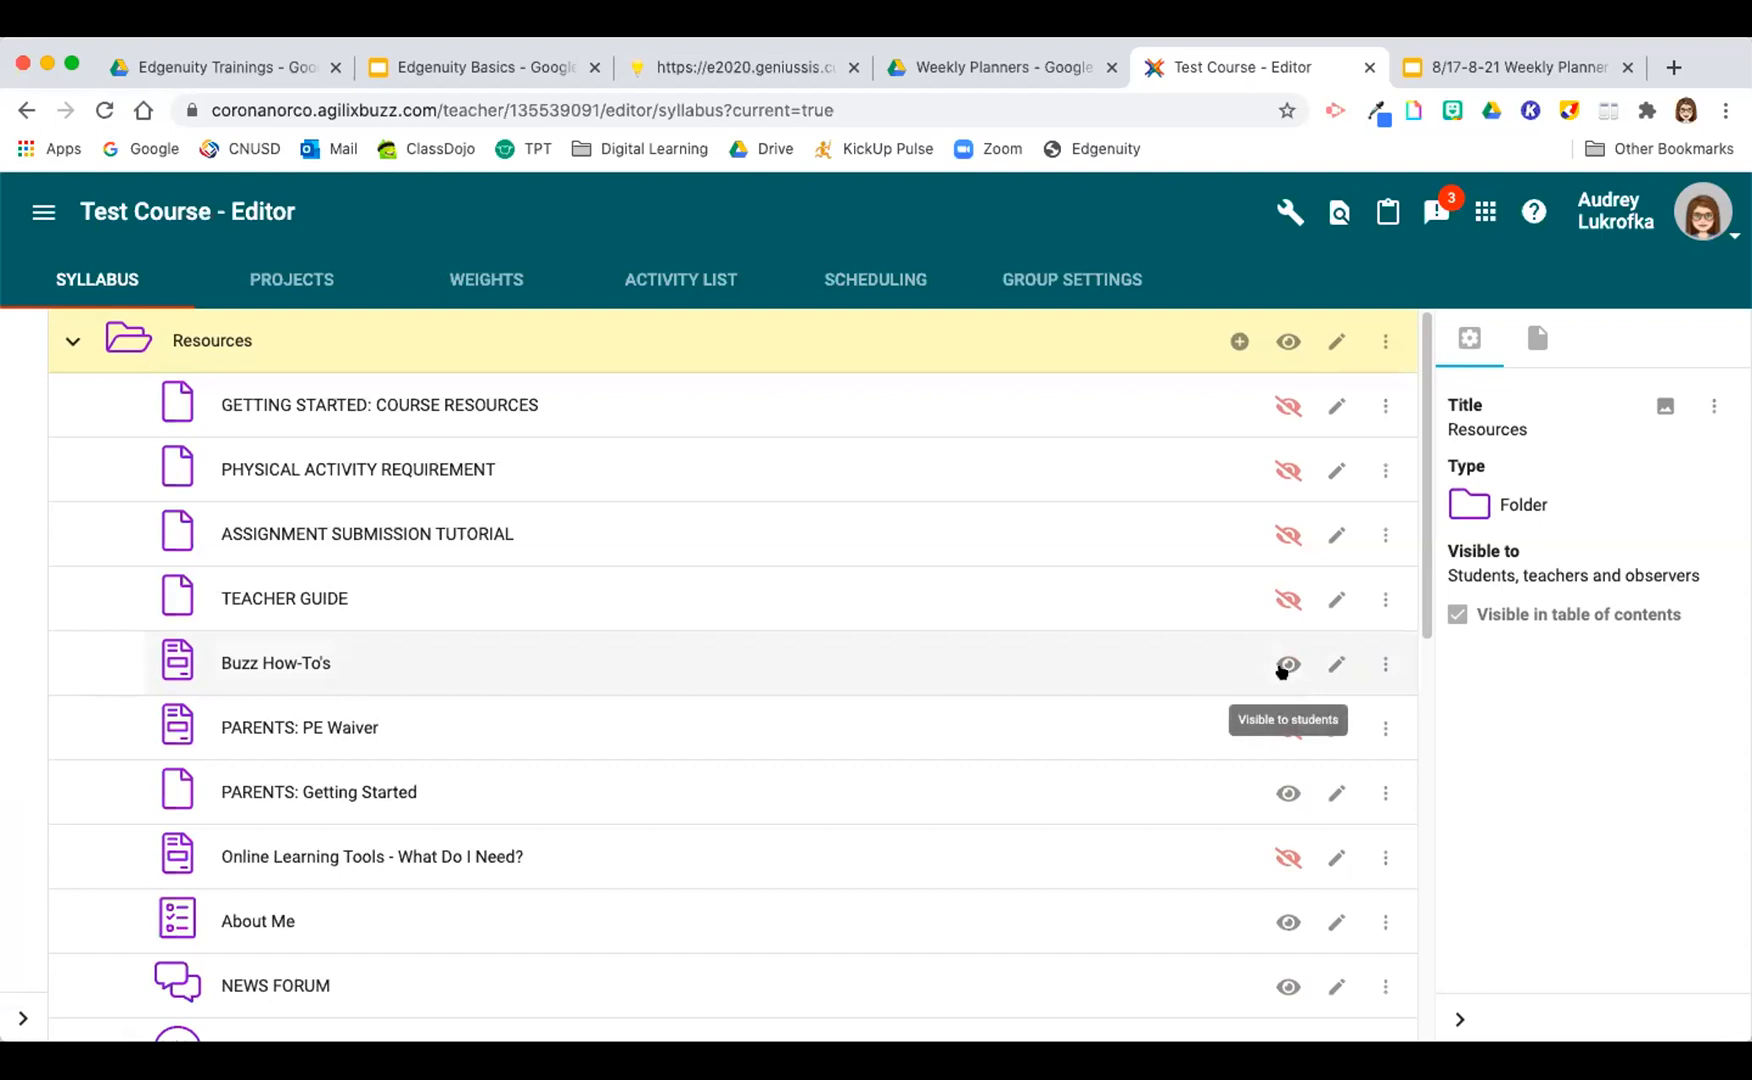
left_click(1287, 404)
left_click(1285, 472)
left_click(1287, 535)
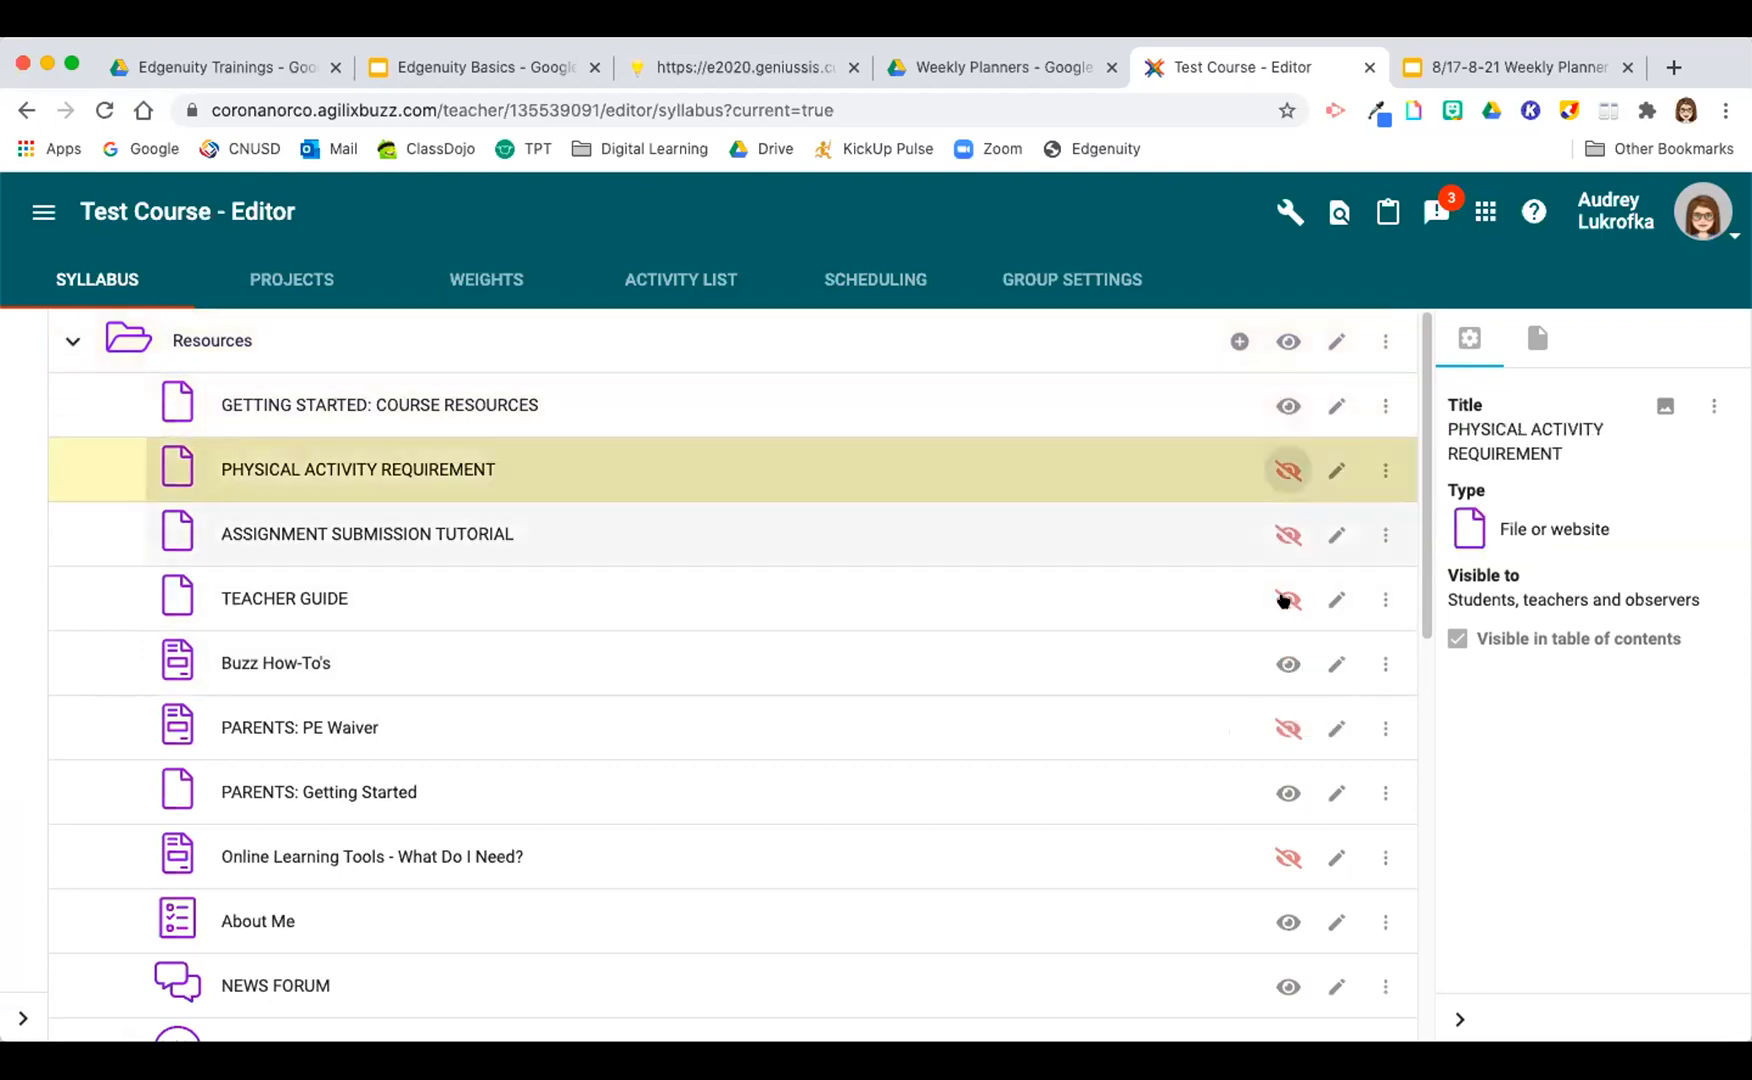
left_click(1287, 598)
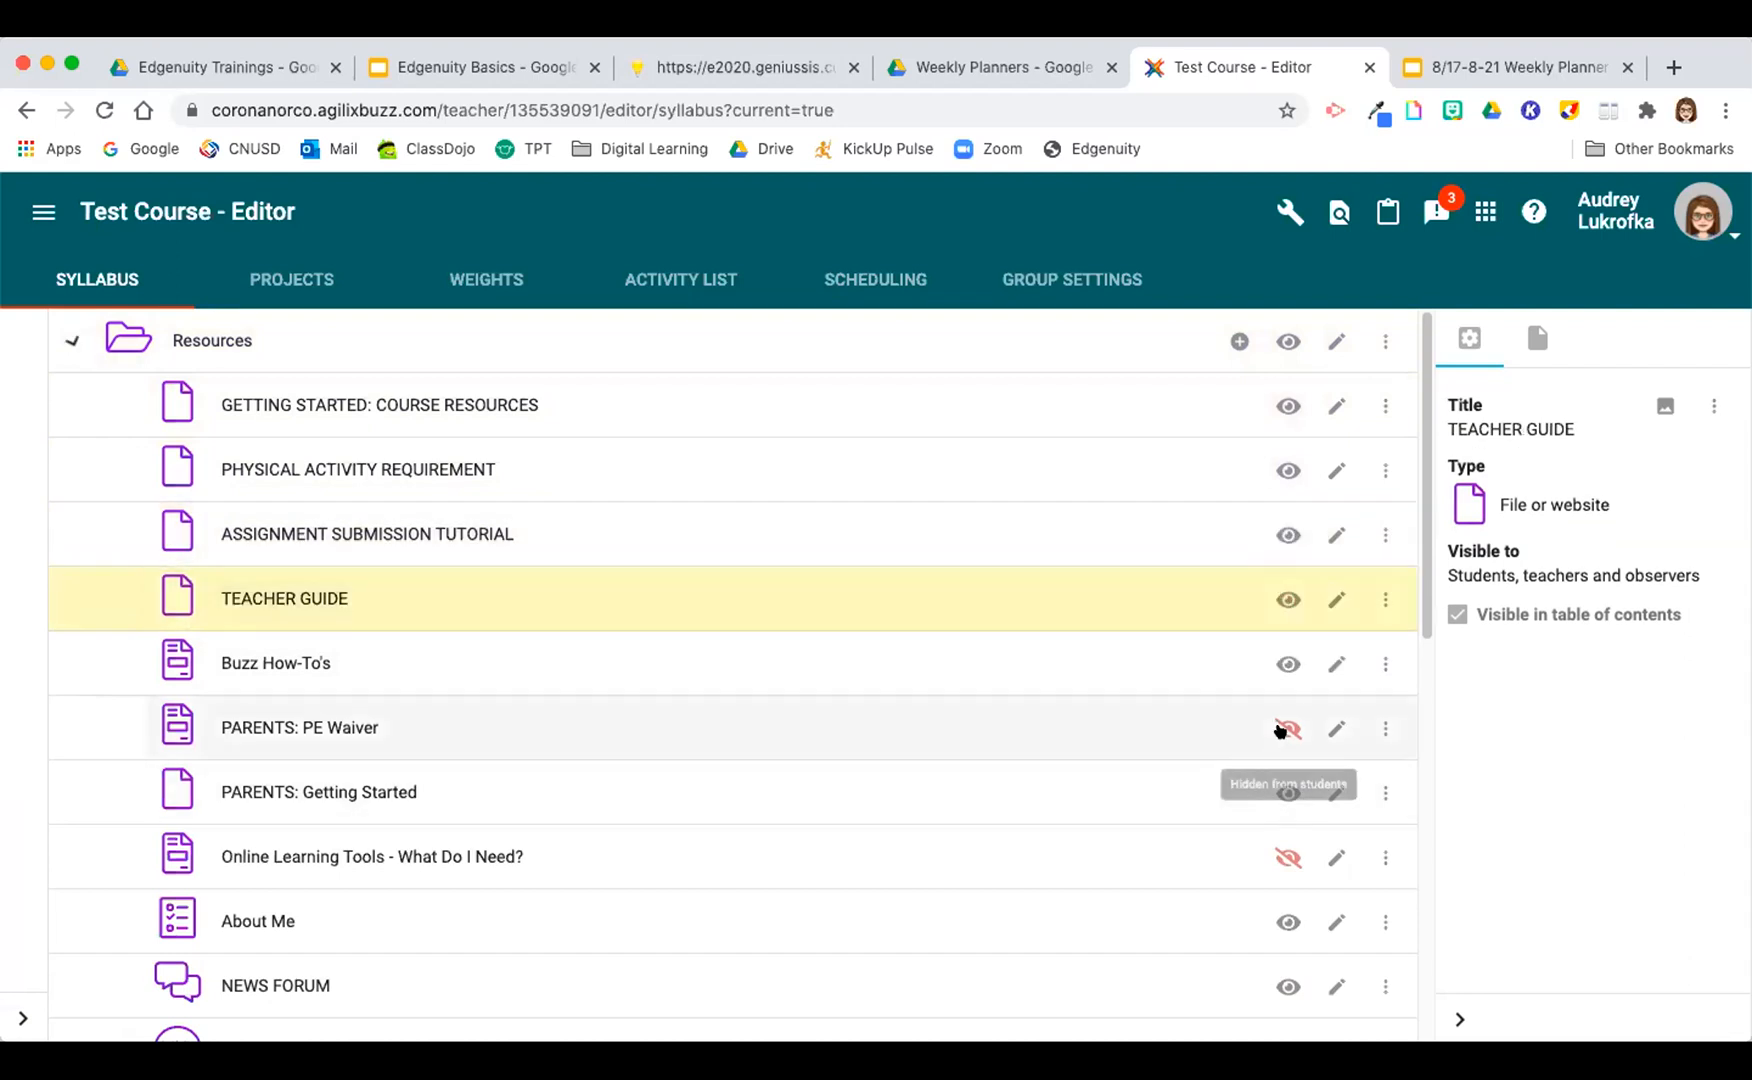
left_click(1283, 729)
left_click(1205, 860)
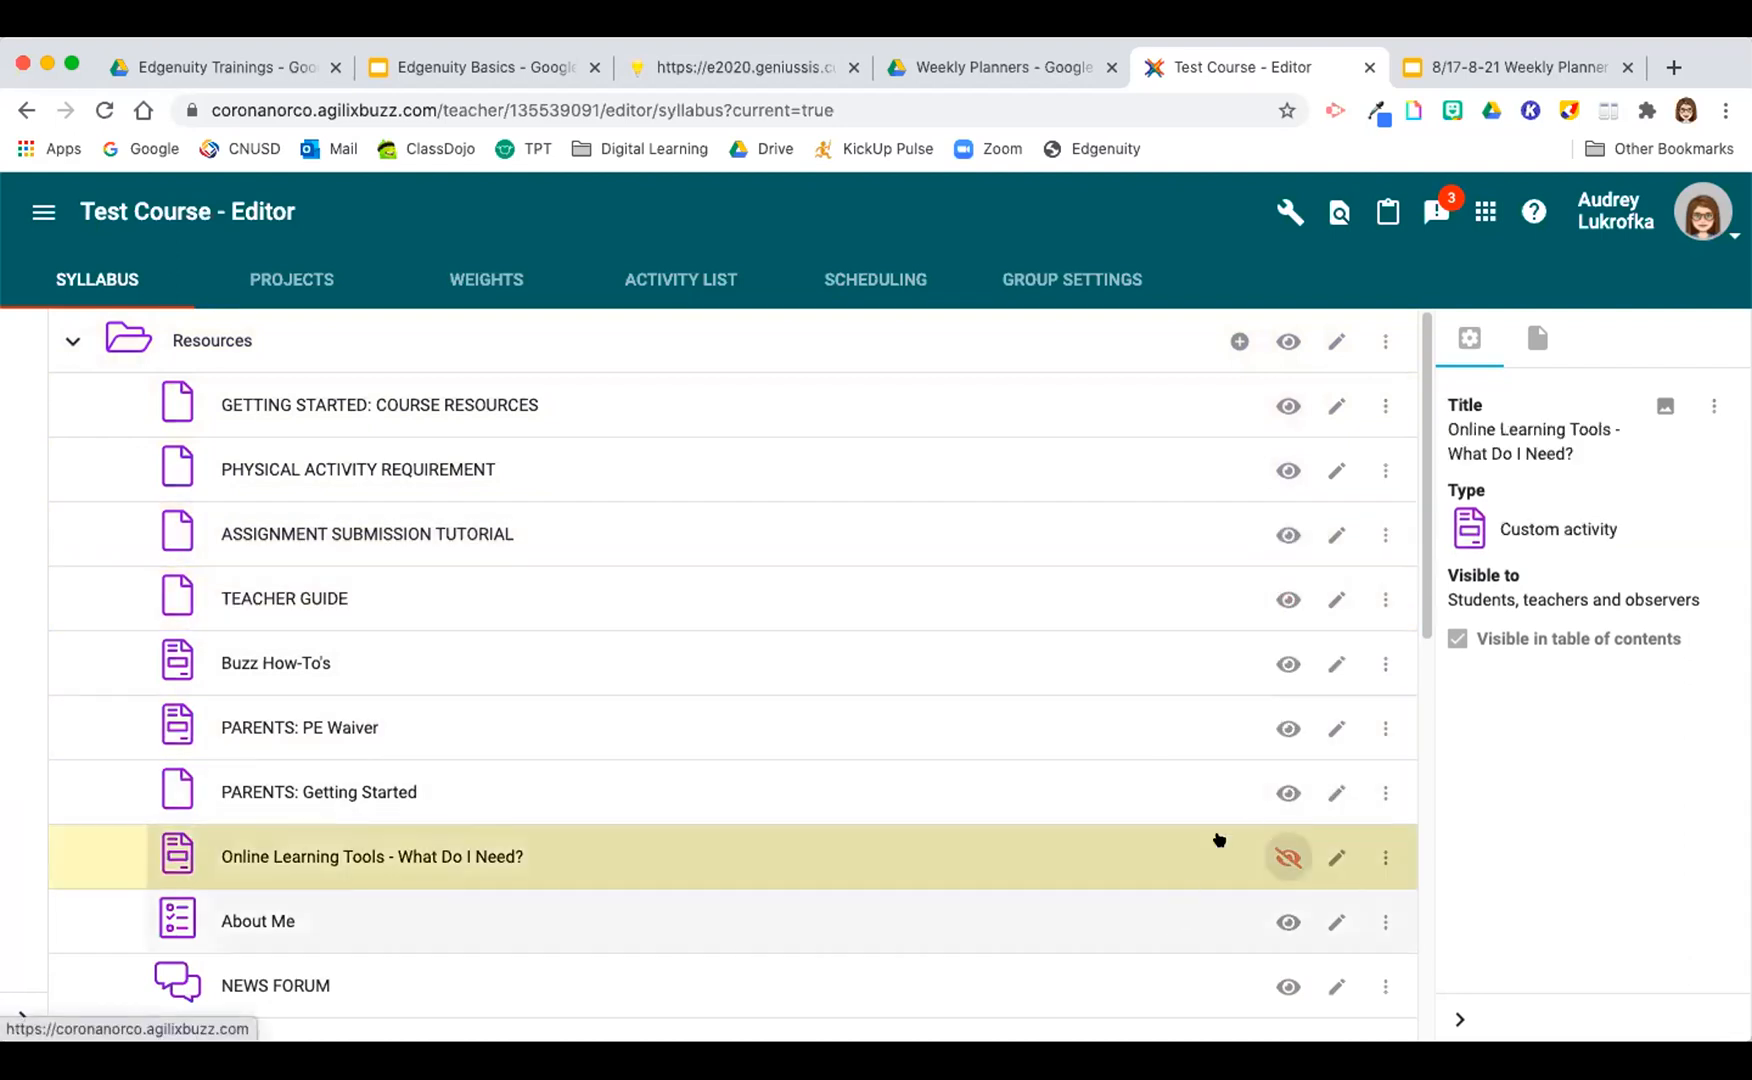
scroll(1243, 770, "down", 3)
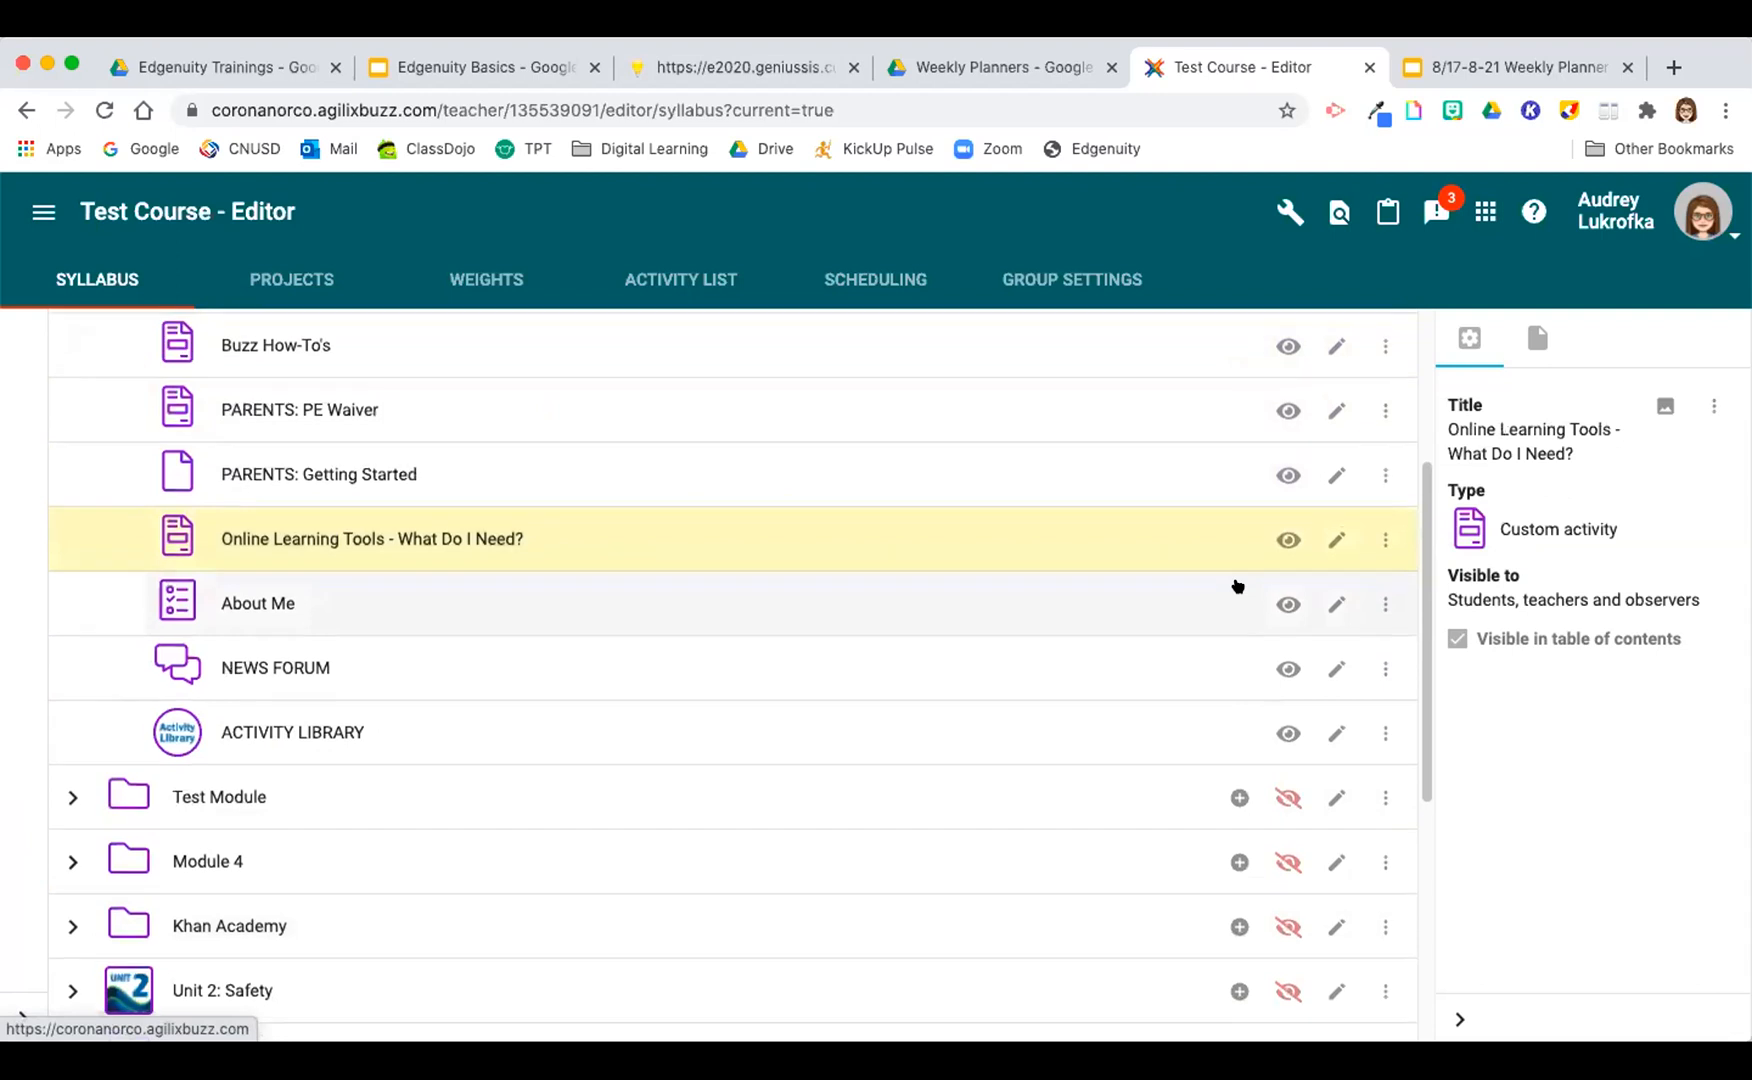
scroll(1237, 586, "up", 3)
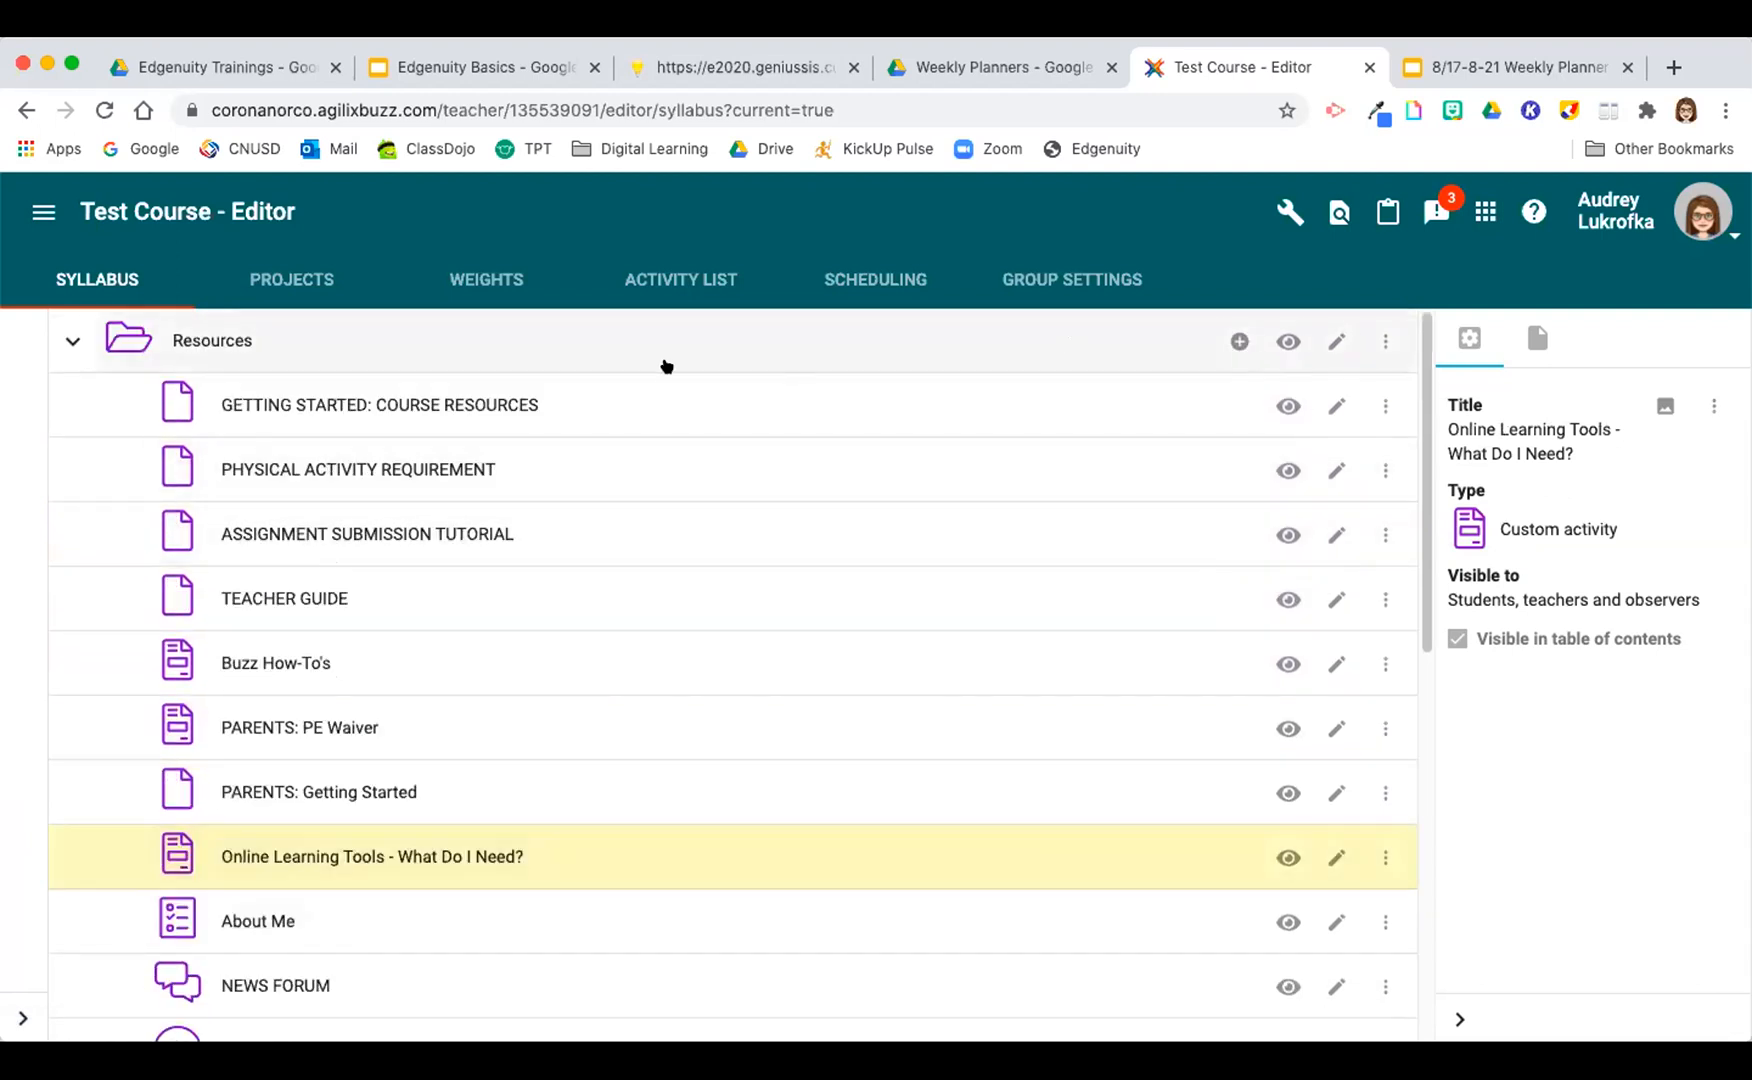
left_click(62, 343)
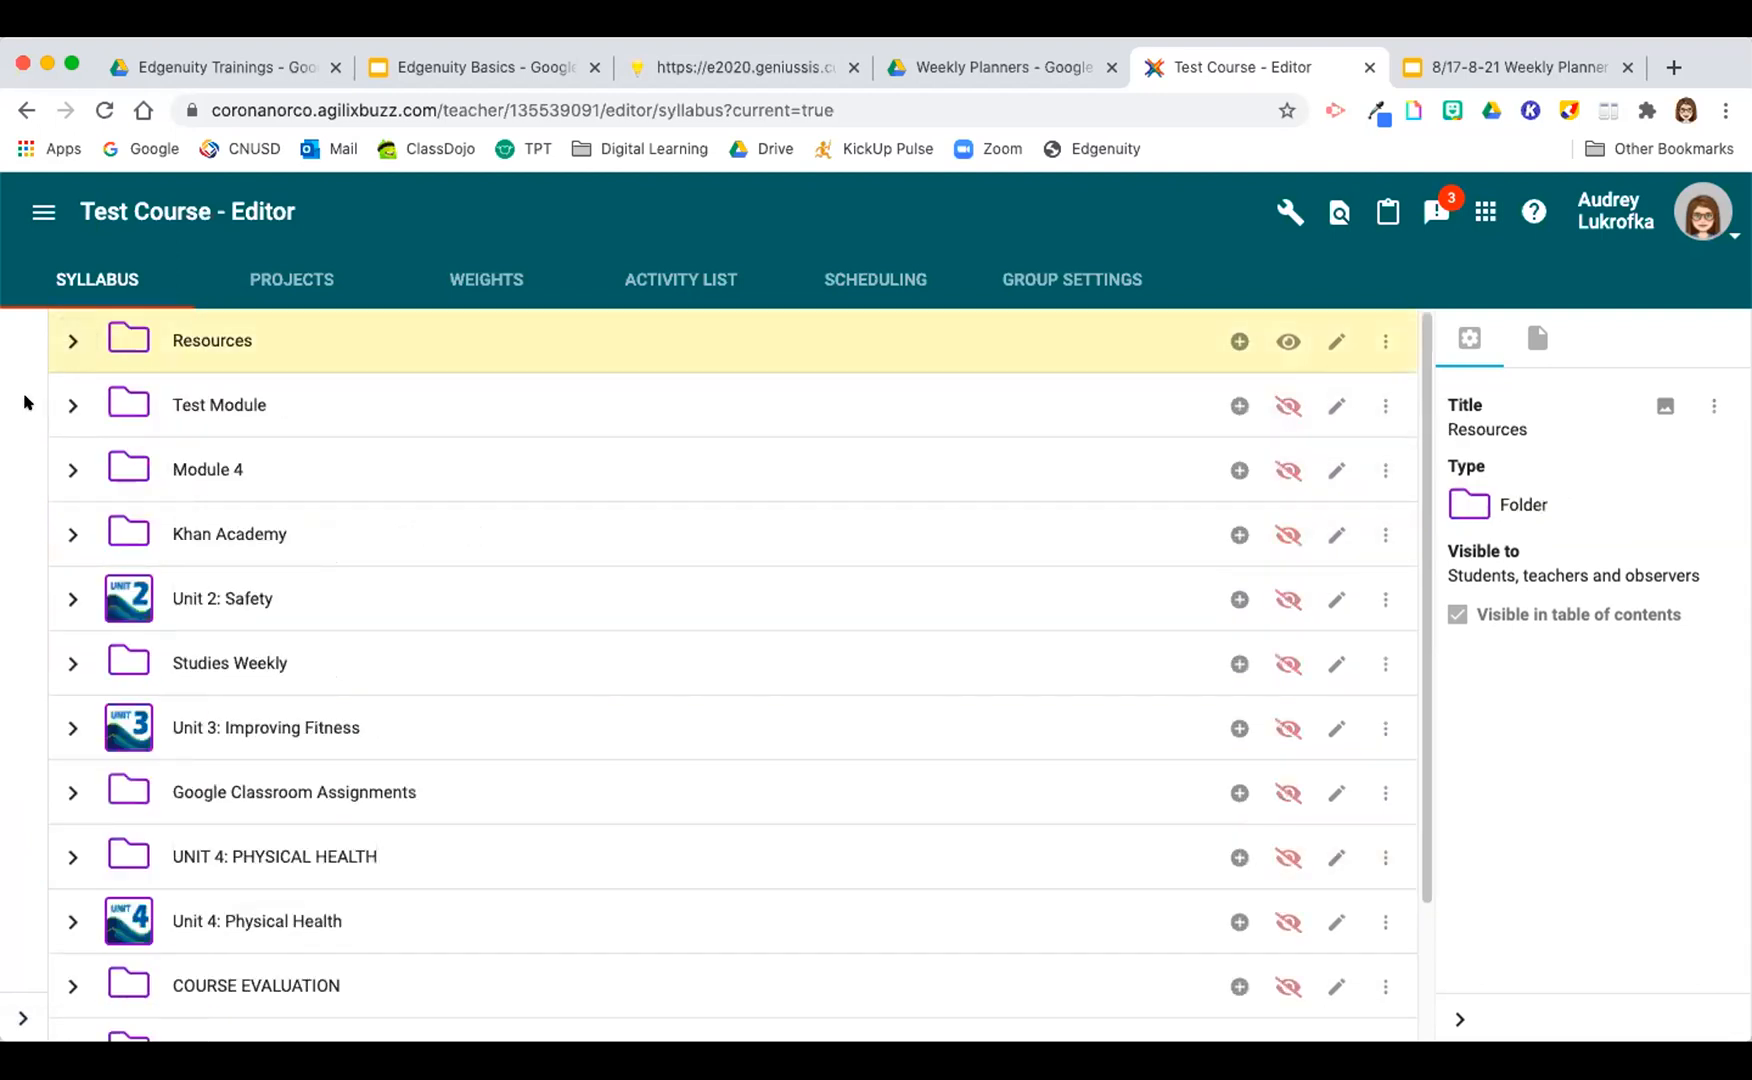
Step: Switch to the 4 A Language Arts course editor and collapse the Module 2 folder
left_click(43, 211)
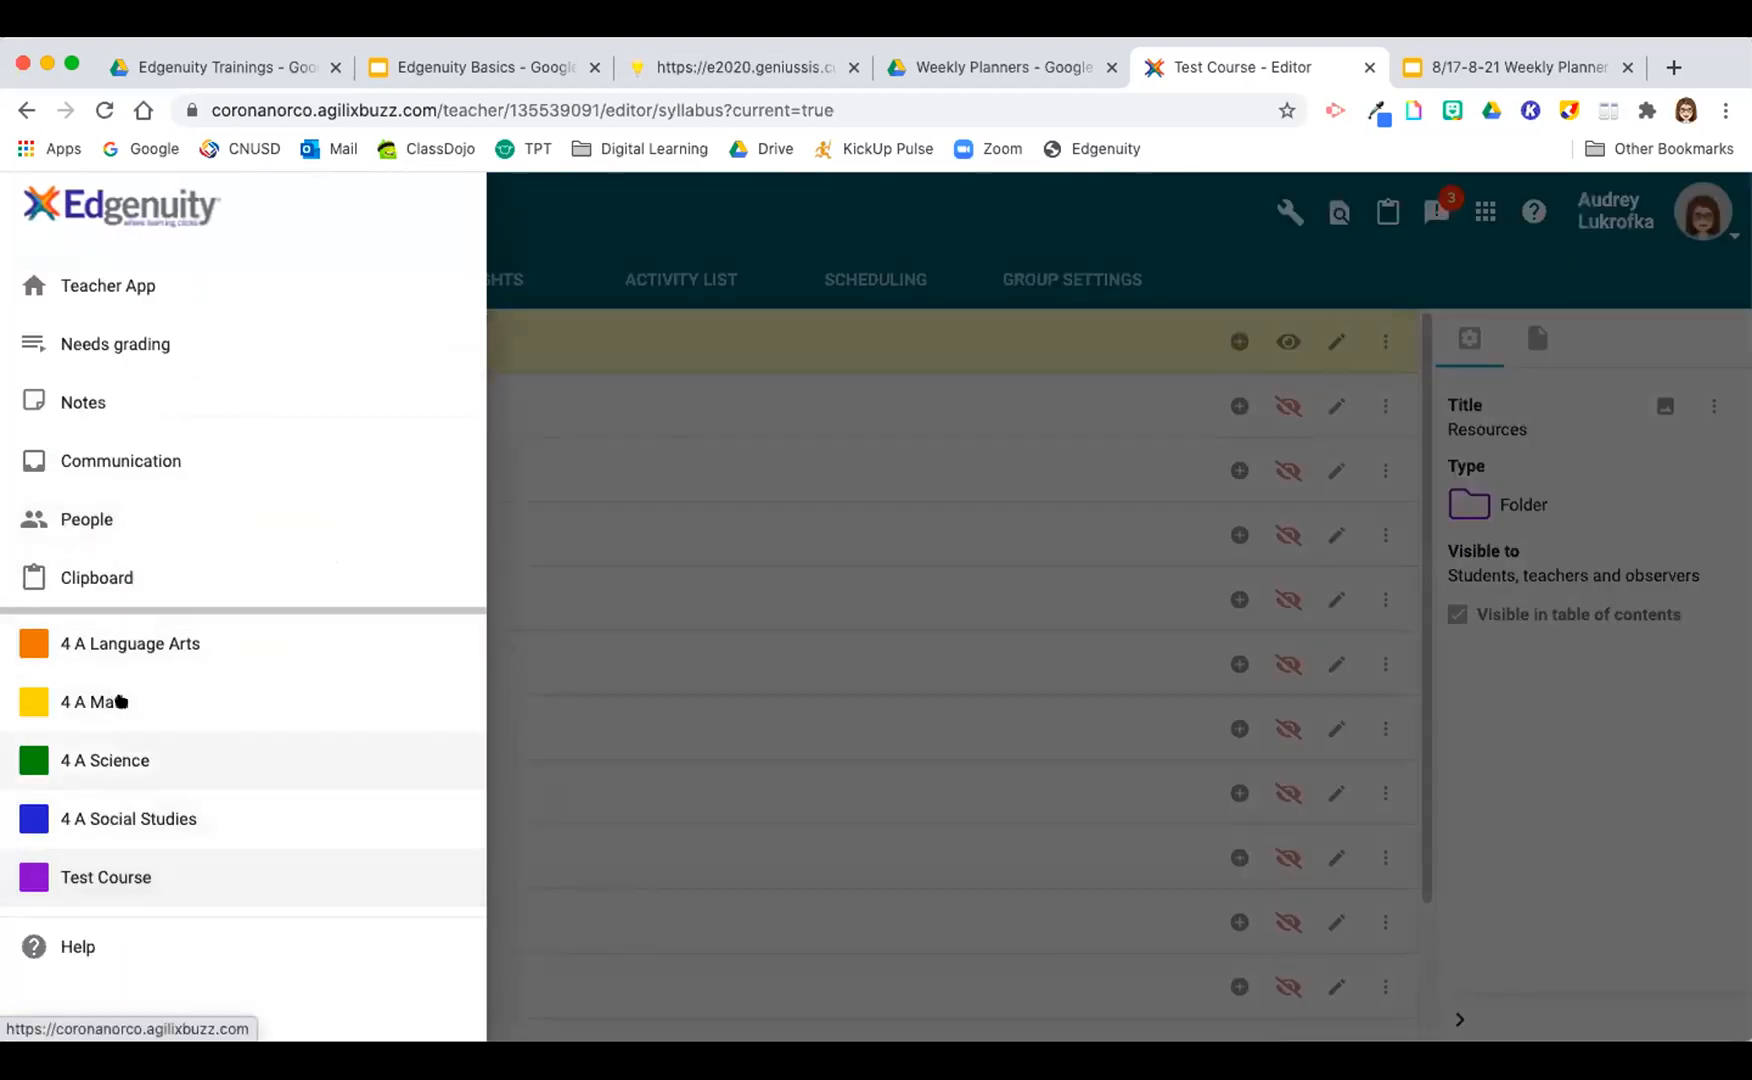
left_click(118, 641)
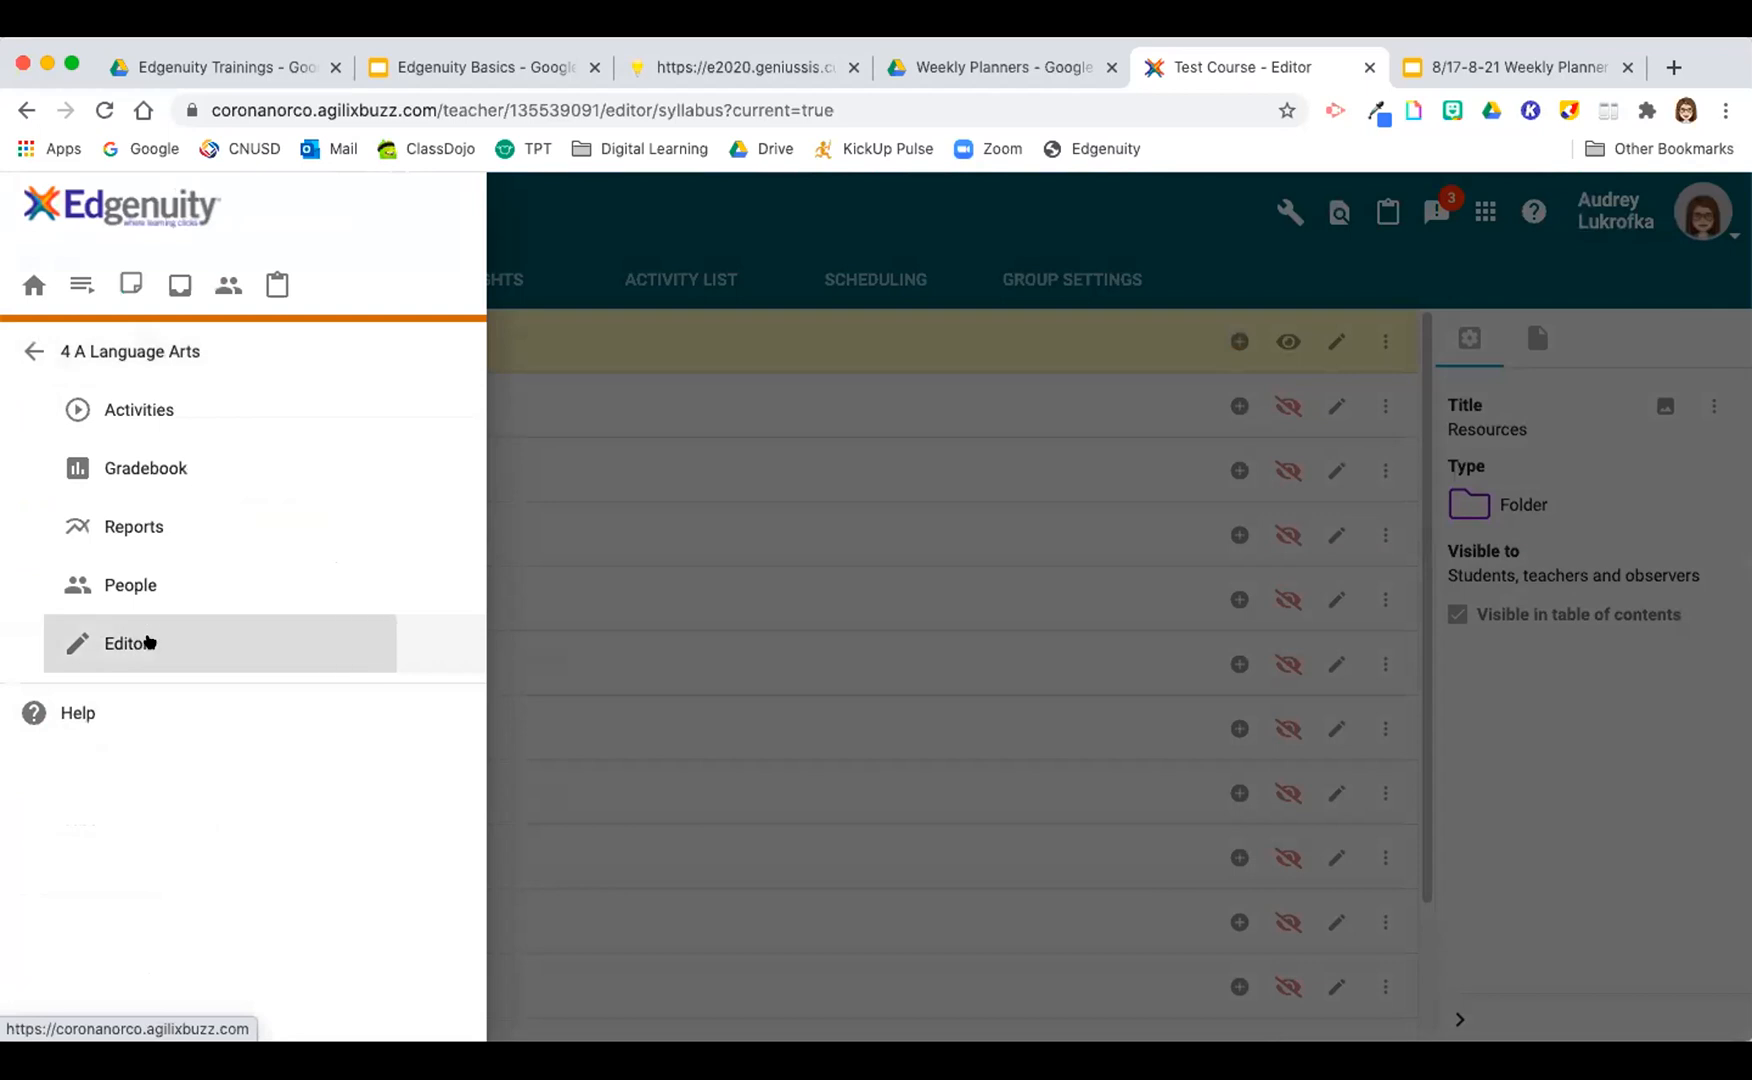
left_click(145, 641)
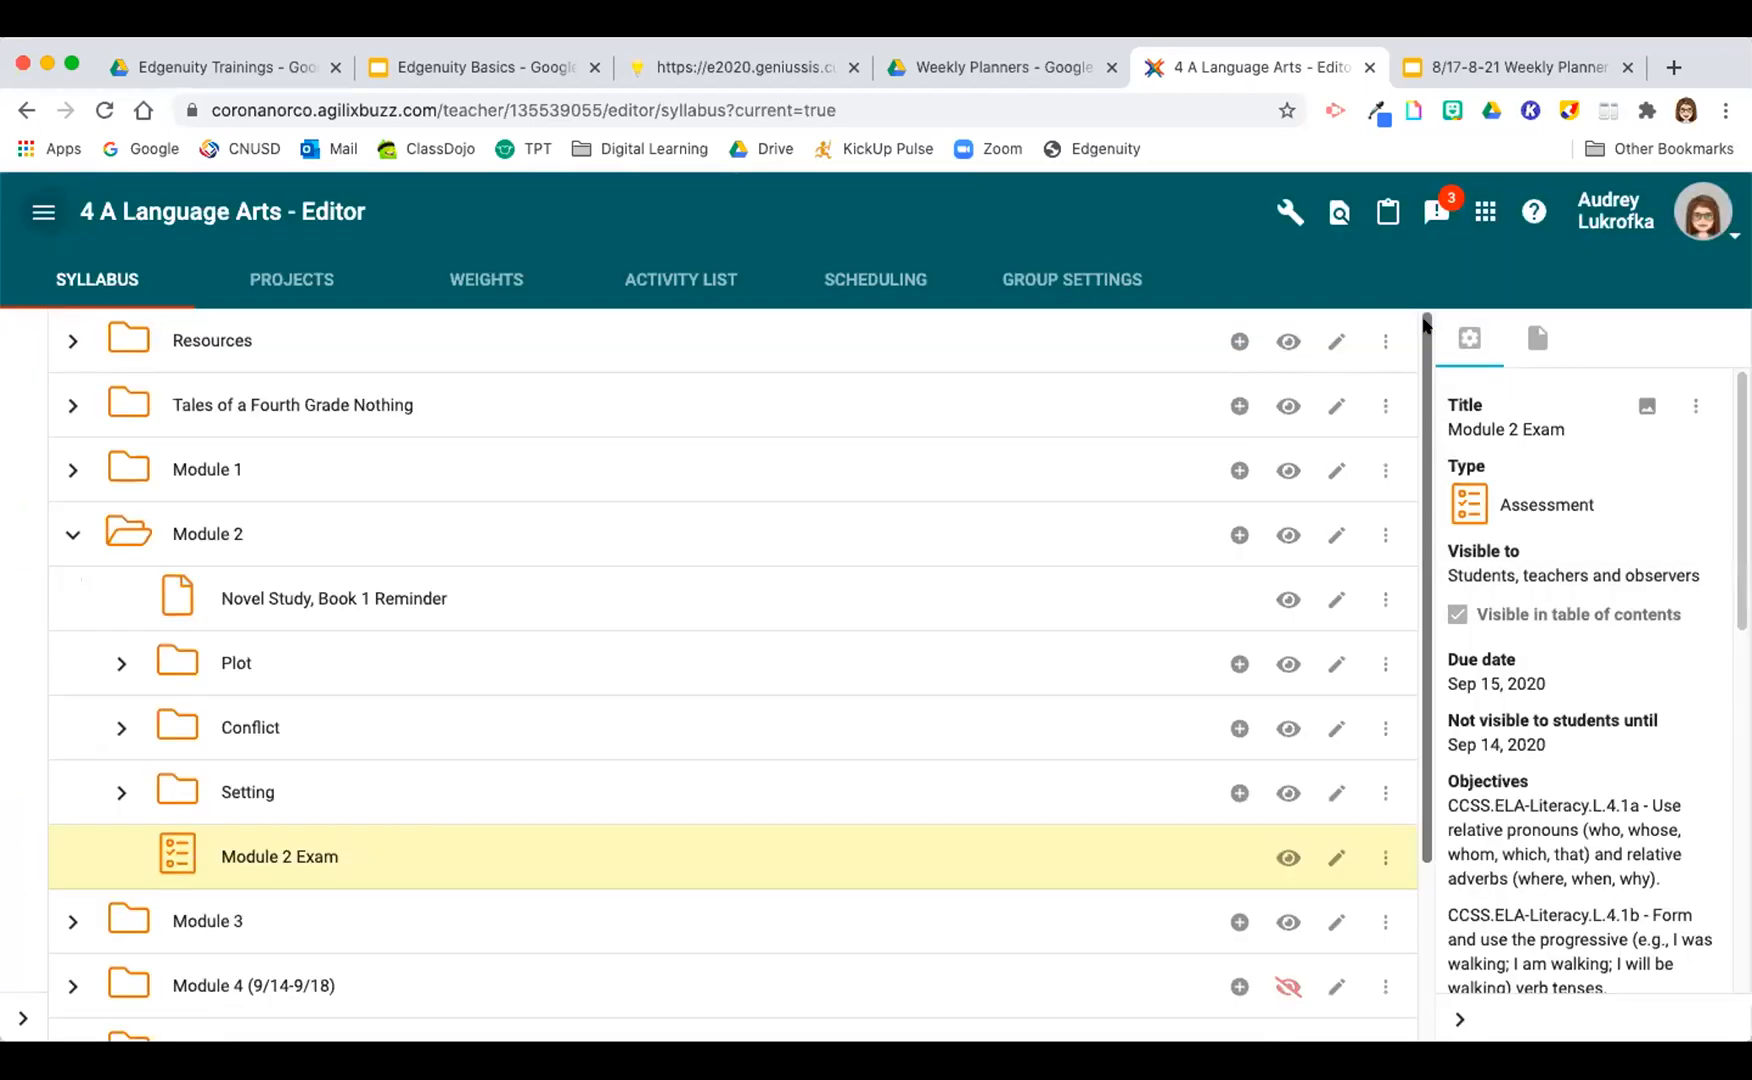
left_click(71, 533)
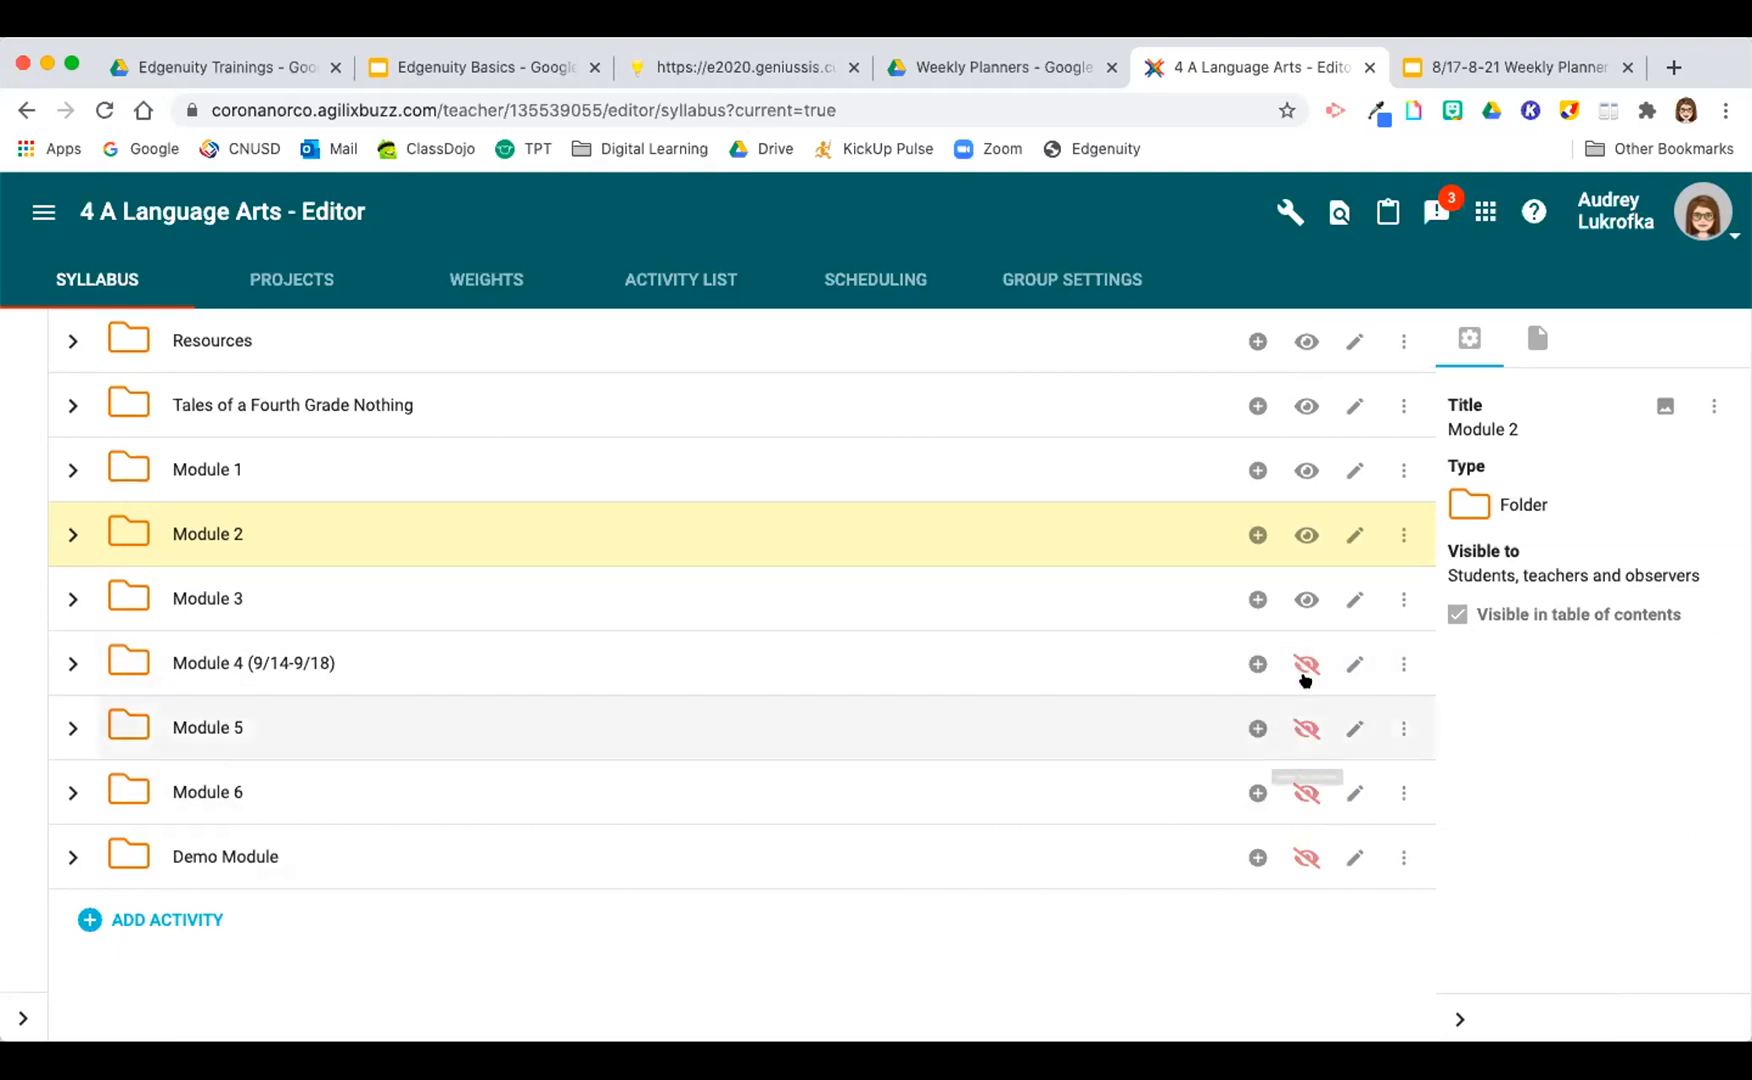
Step: Examine the student visibility of the contents of Module 4 and its Narrators folder, and collapse both folders
left_click(55, 665)
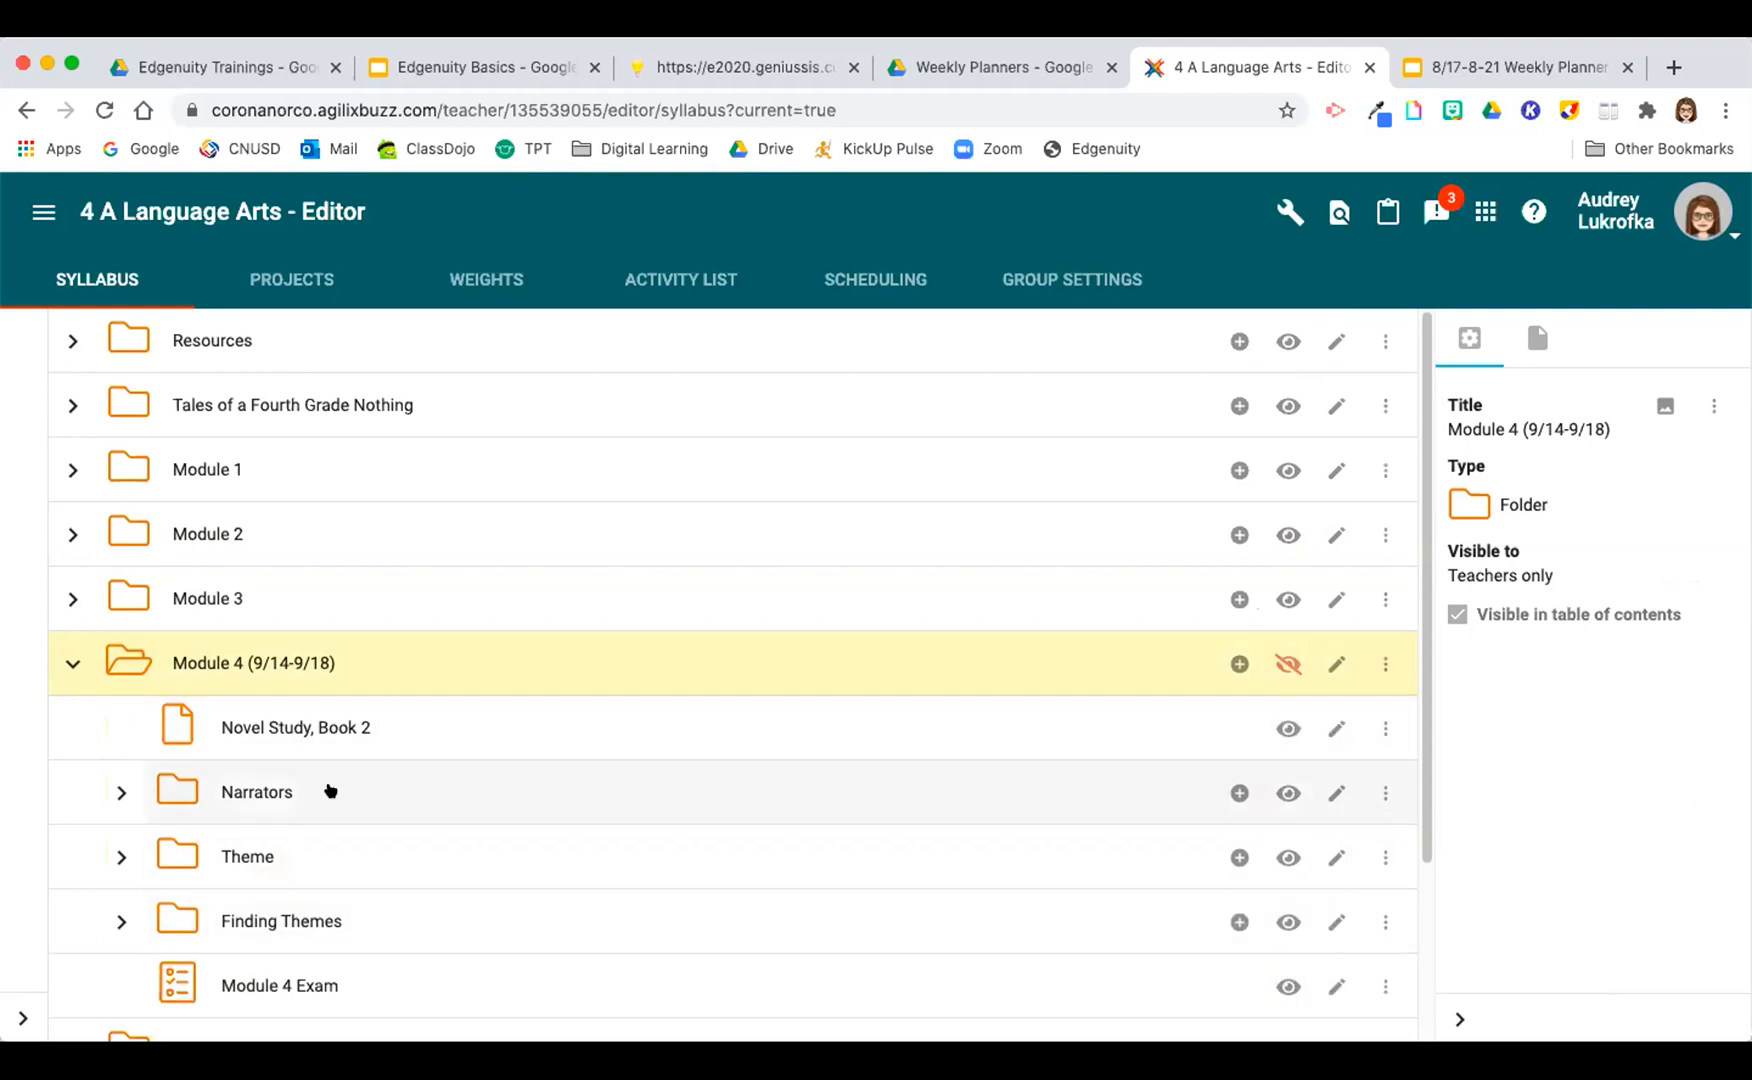
left_click(117, 791)
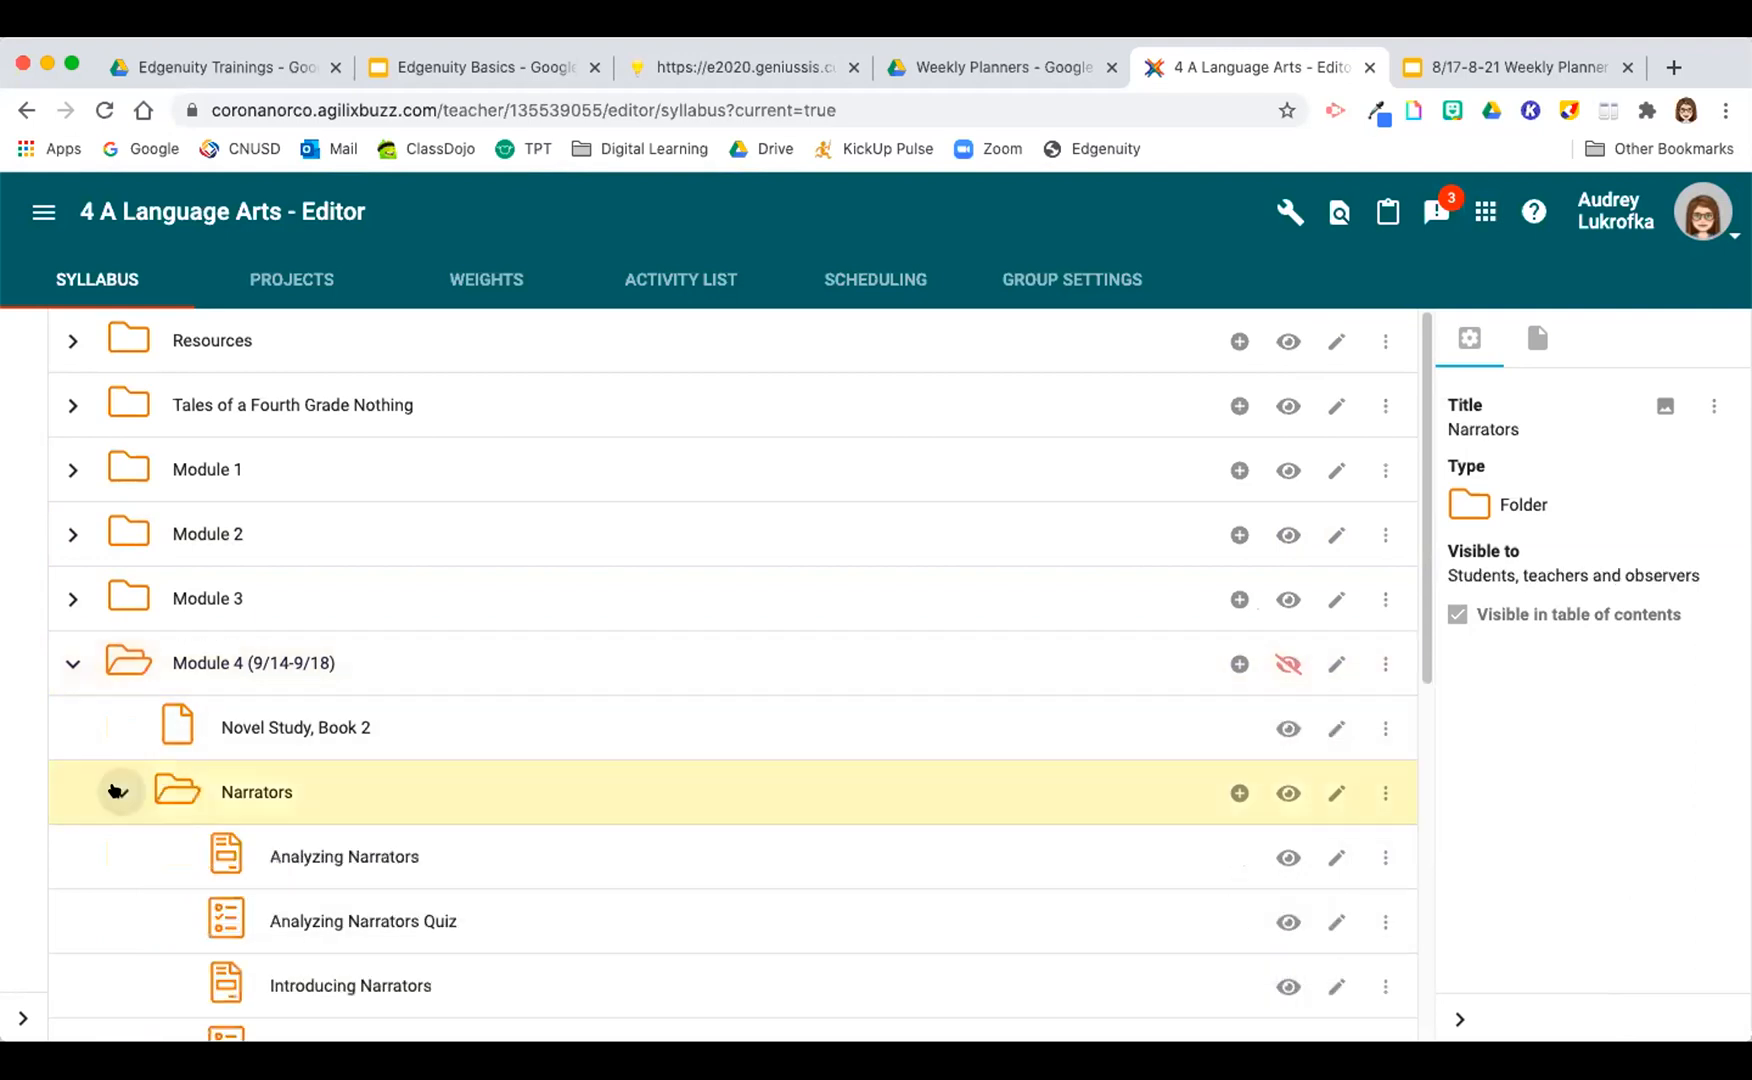
scroll(1245, 855, "down", 3)
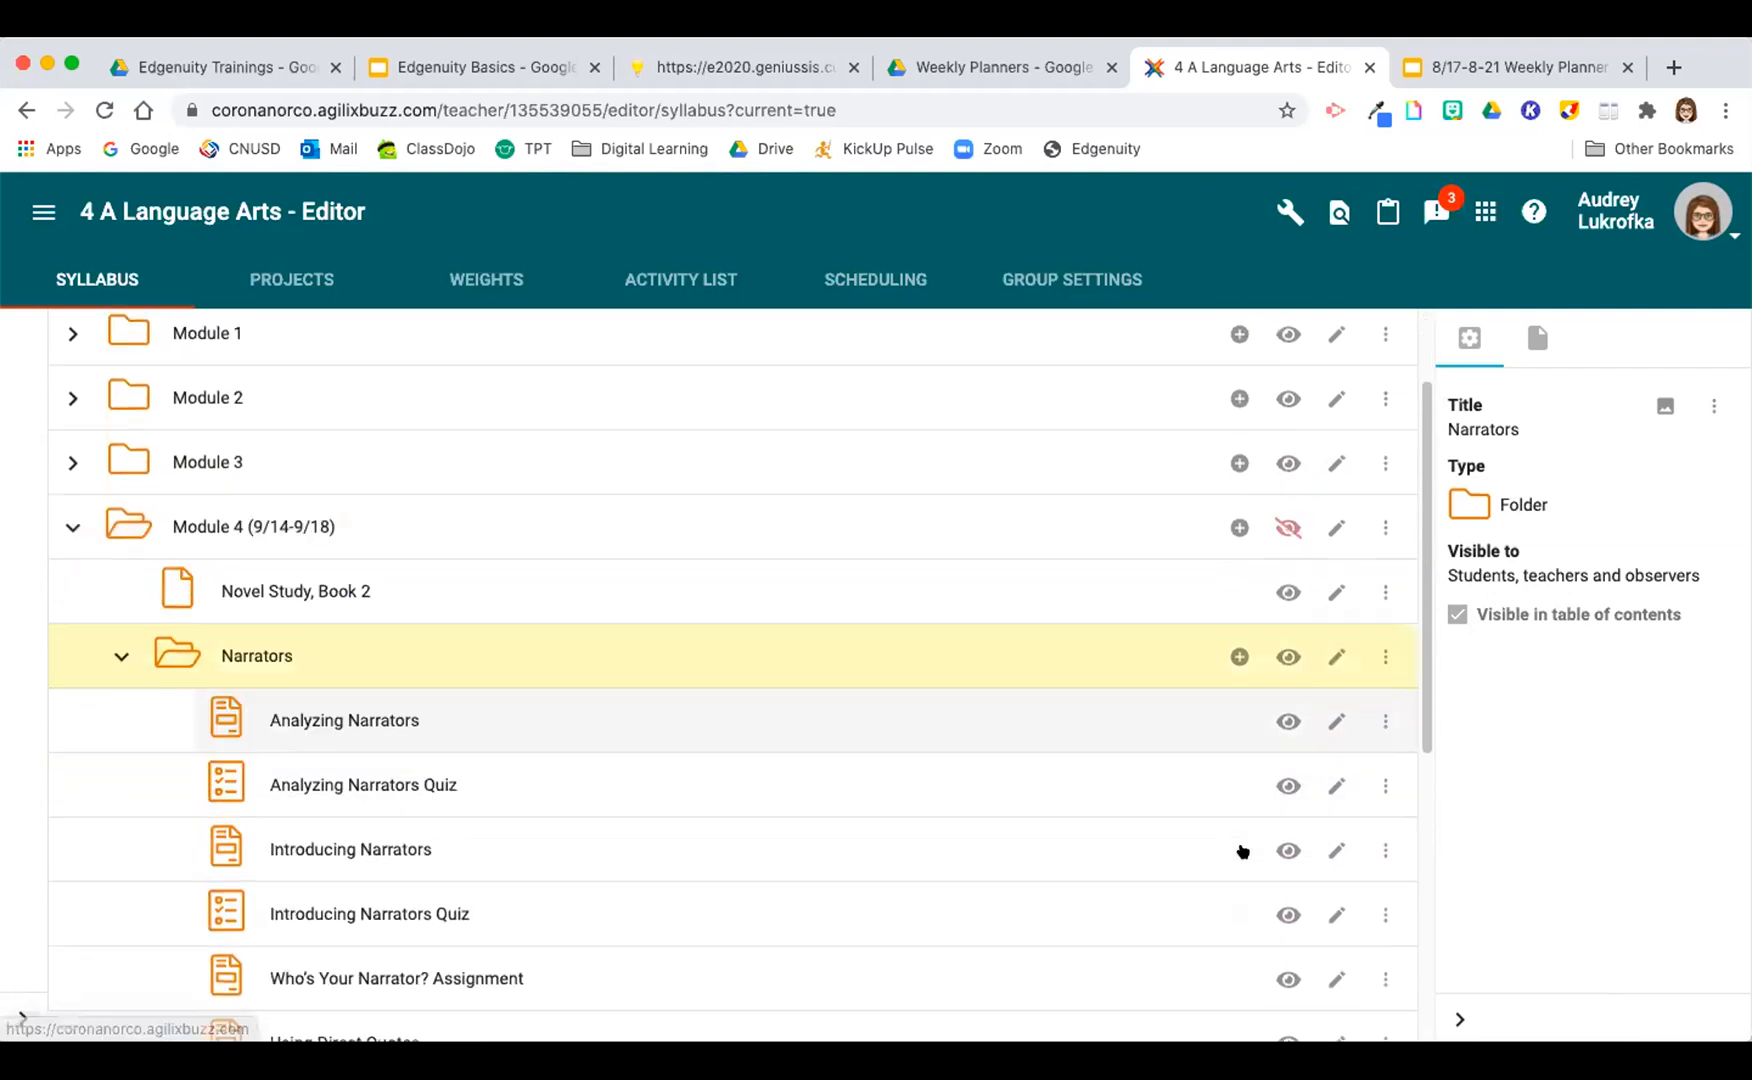
scroll(1281, 680, "down", 2)
scroll(1279, 694, "up", 4)
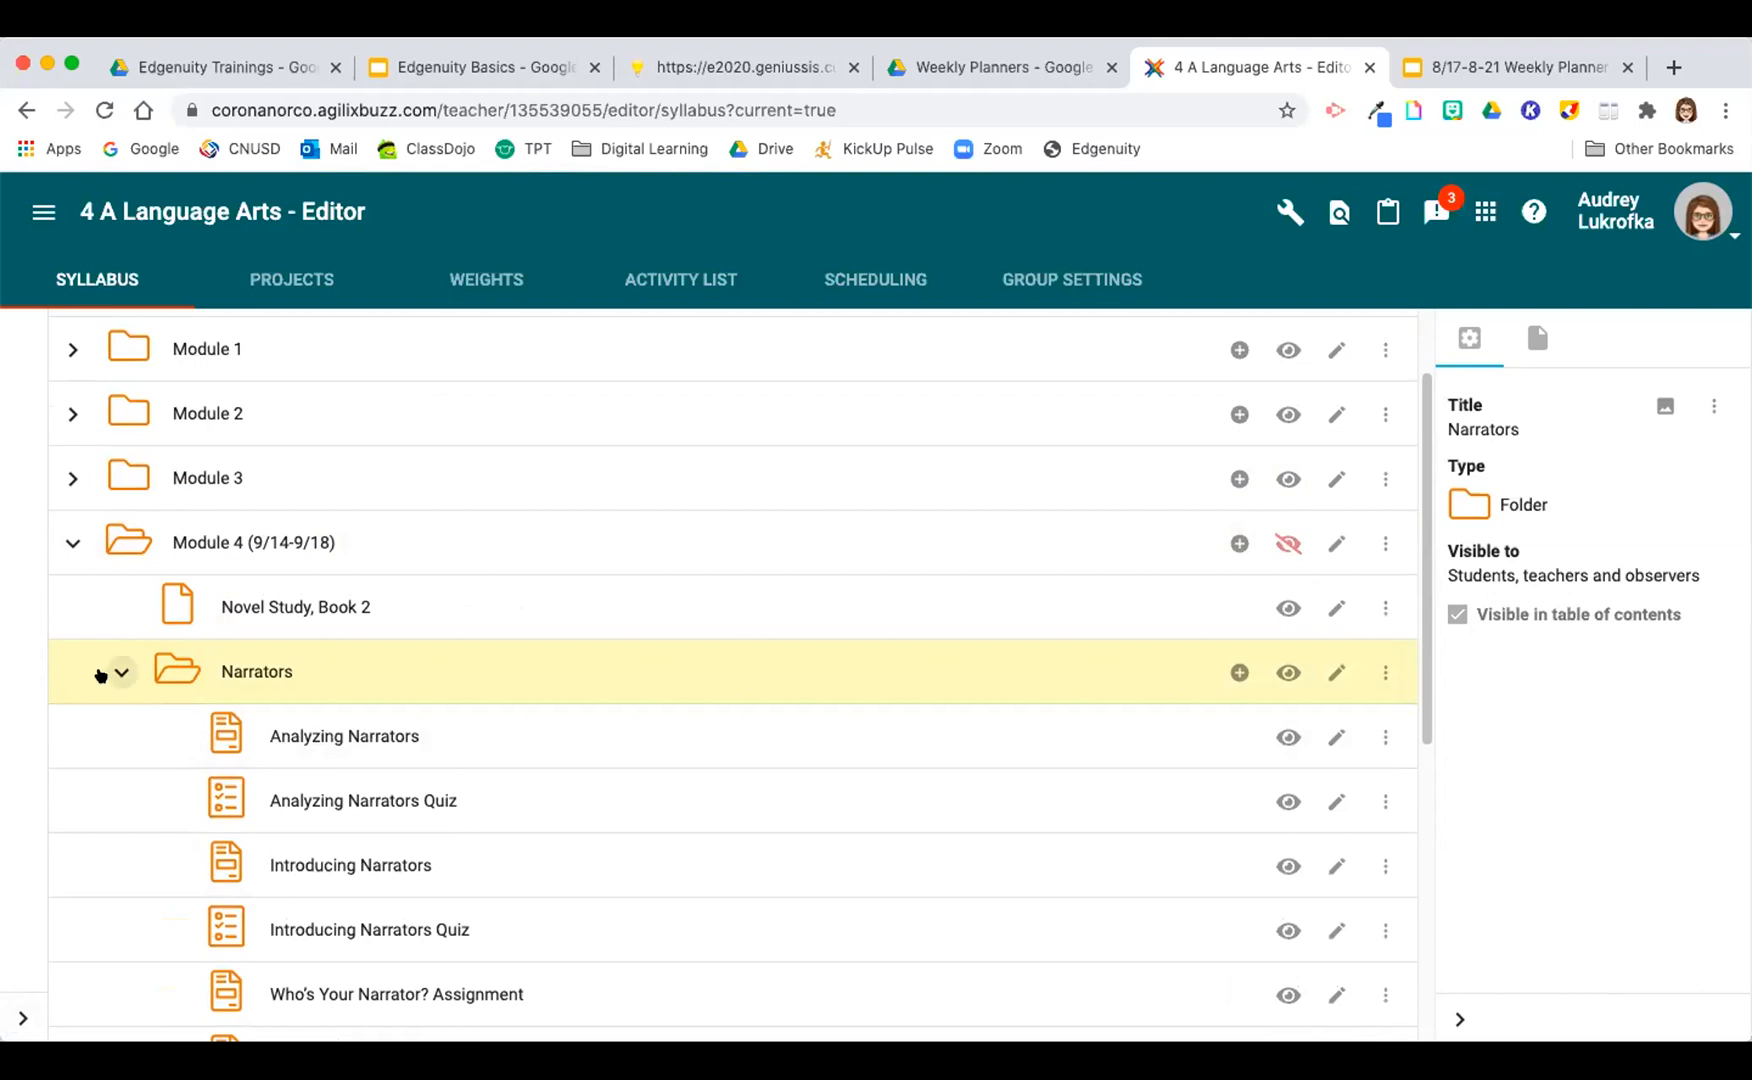
left_click(119, 672)
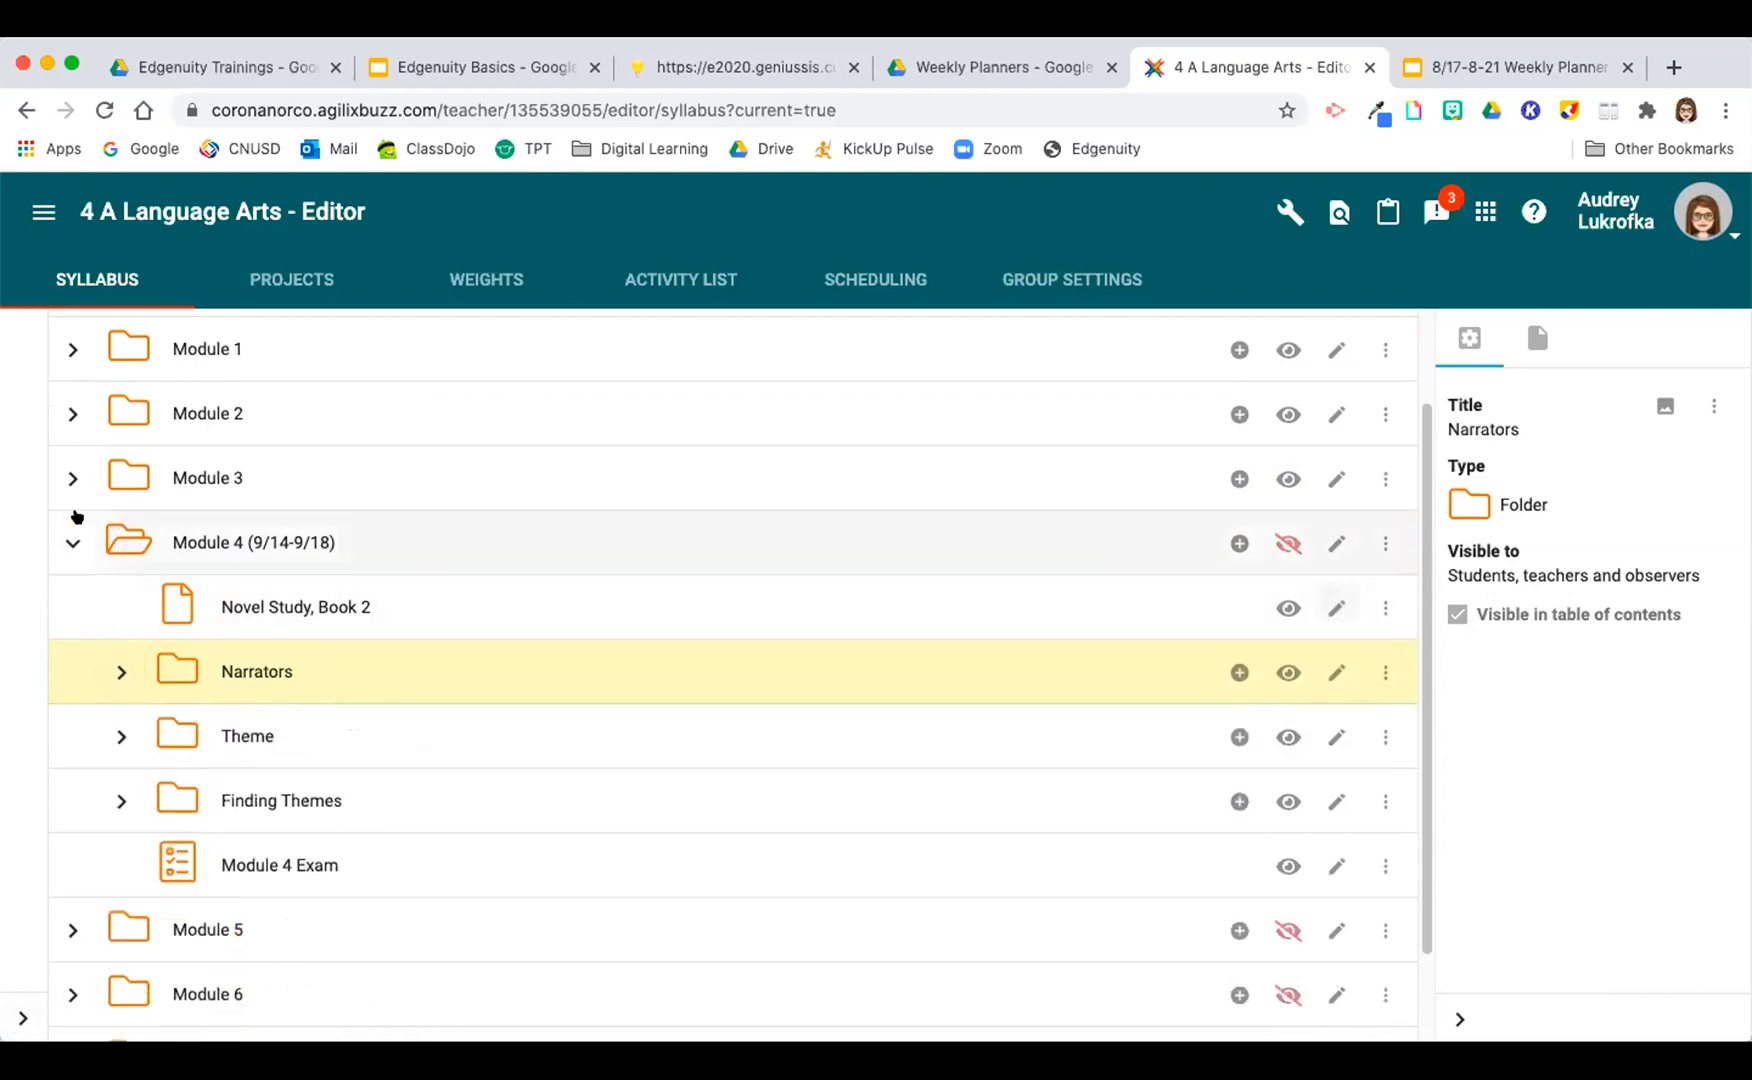
left_click(72, 542)
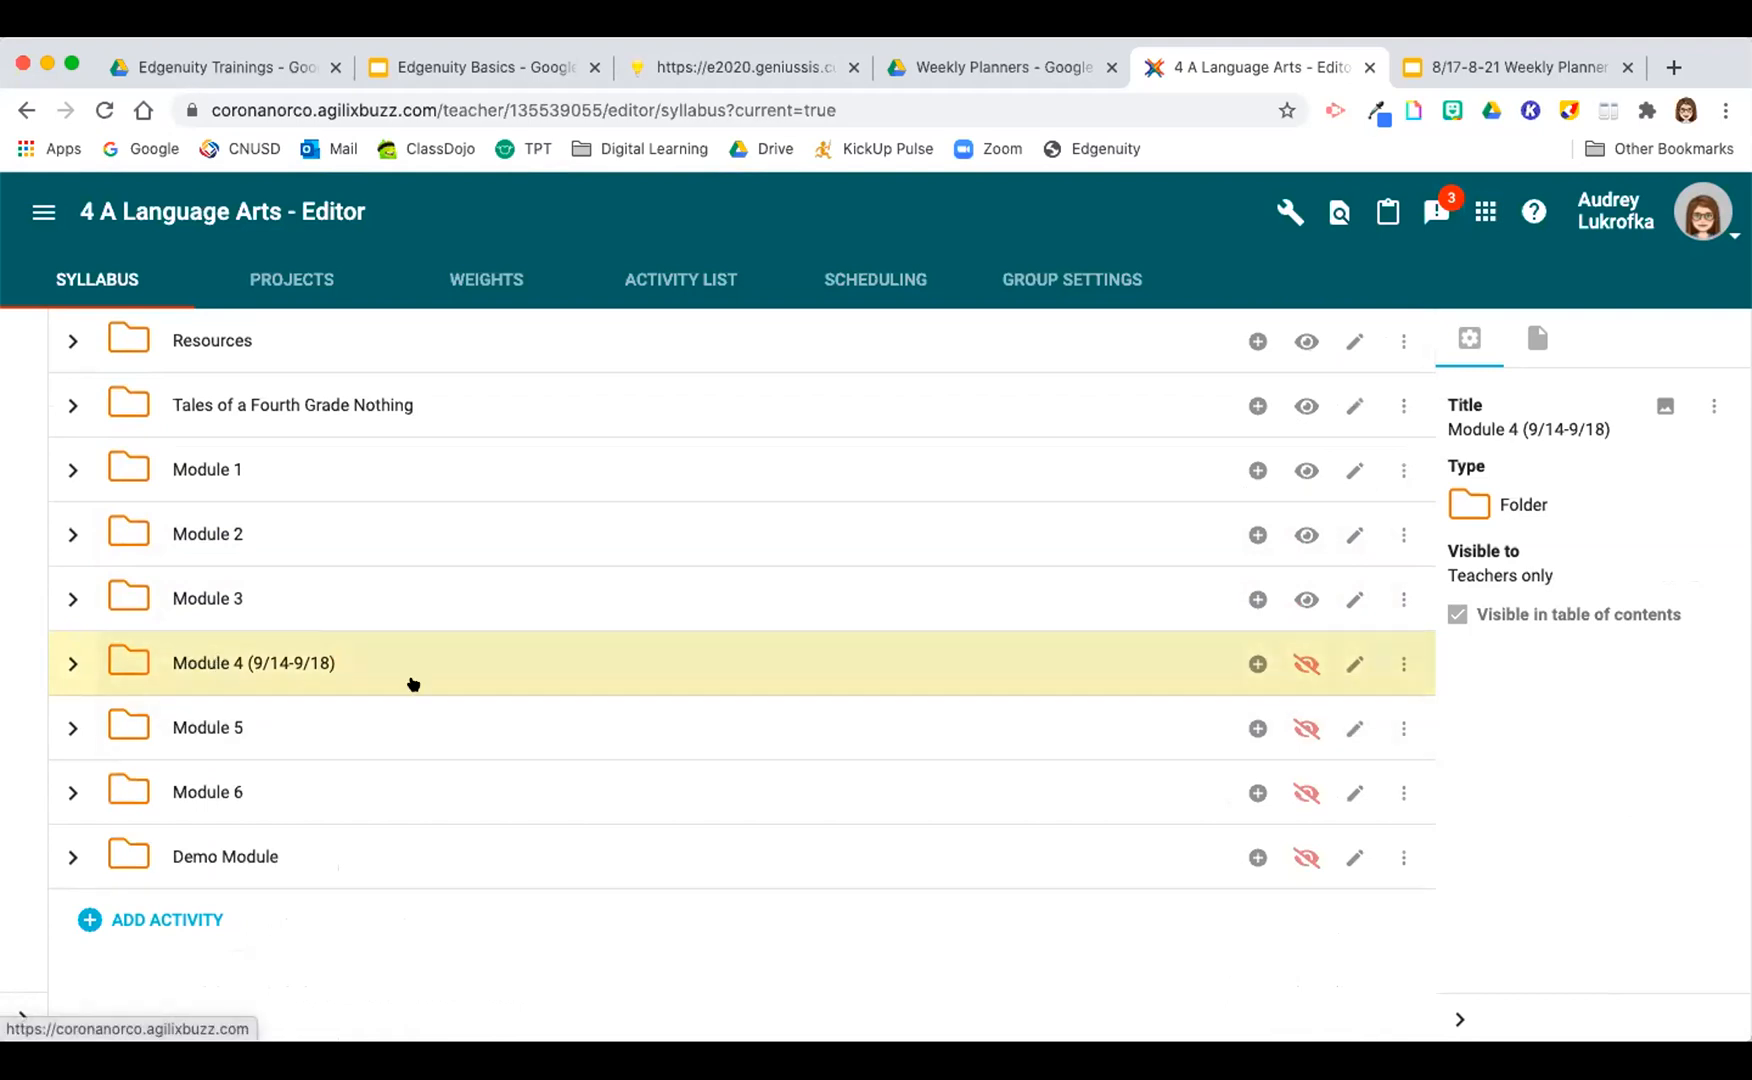
Step: Rename the Module 4 folder as "Module 4 (9/21-9/24)" and save it
left_click(1350, 665)
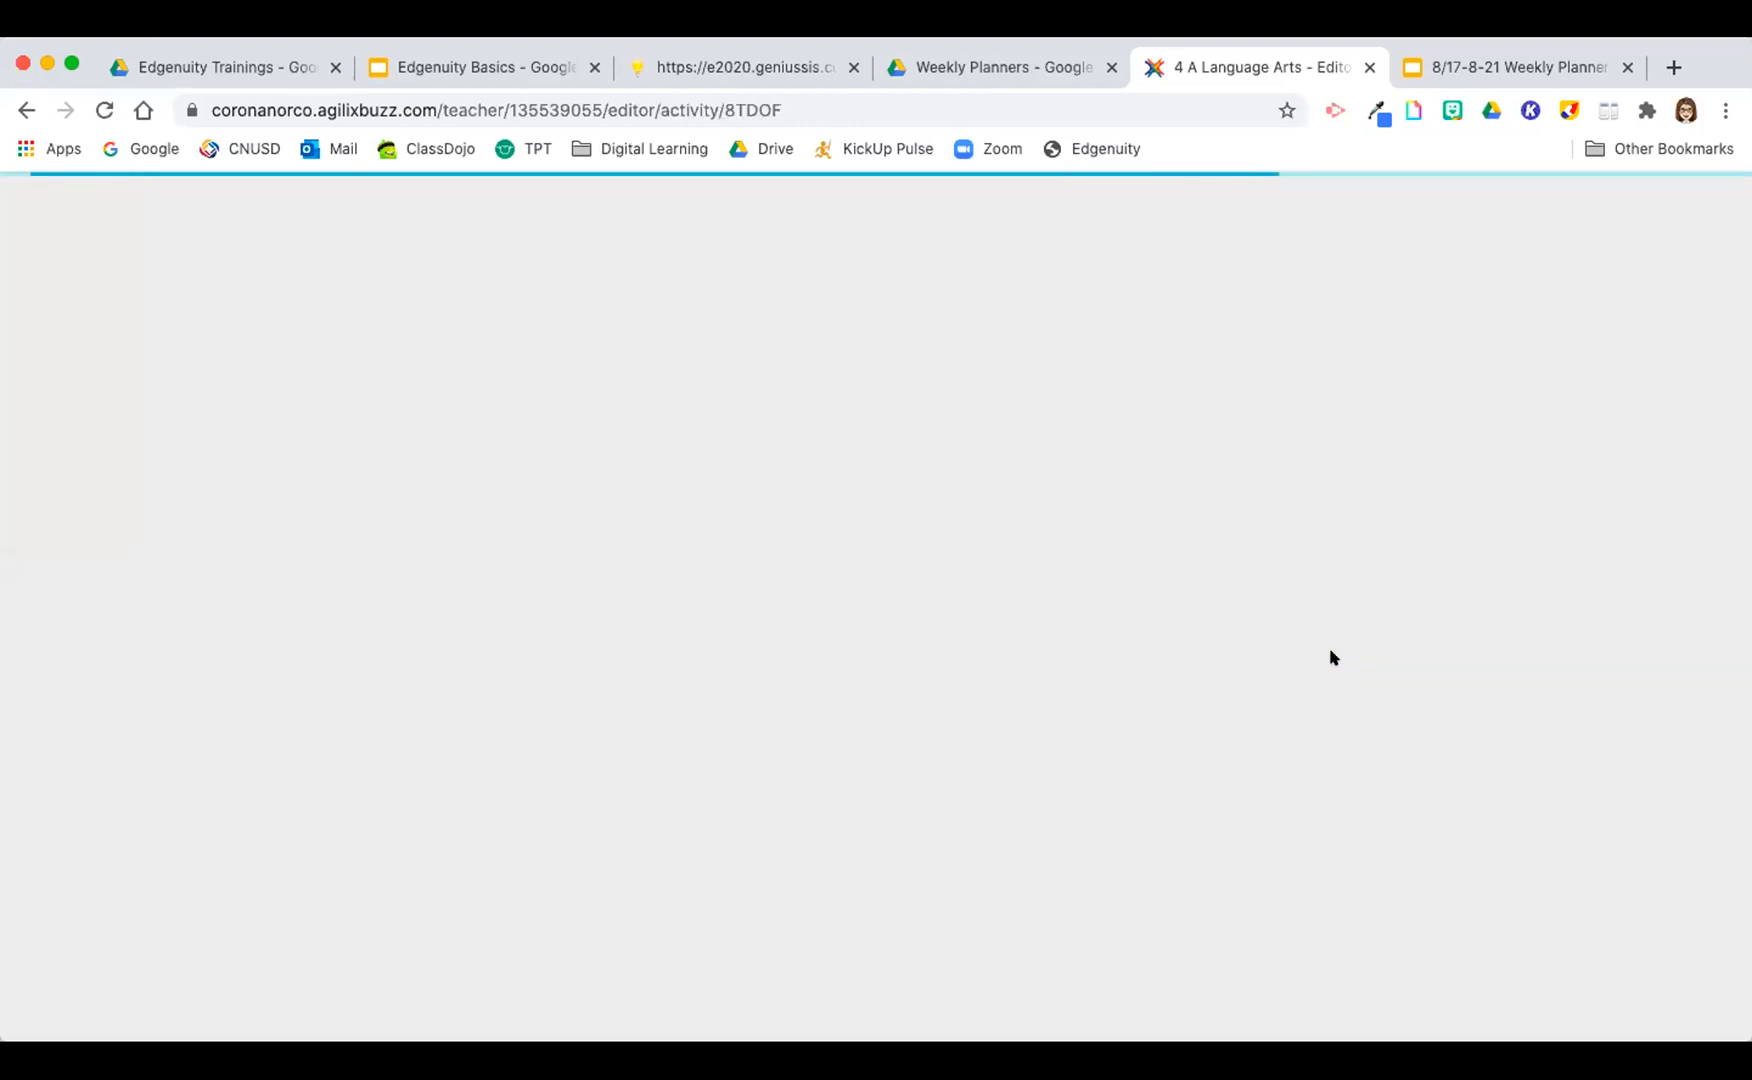
left_click(750, 378)
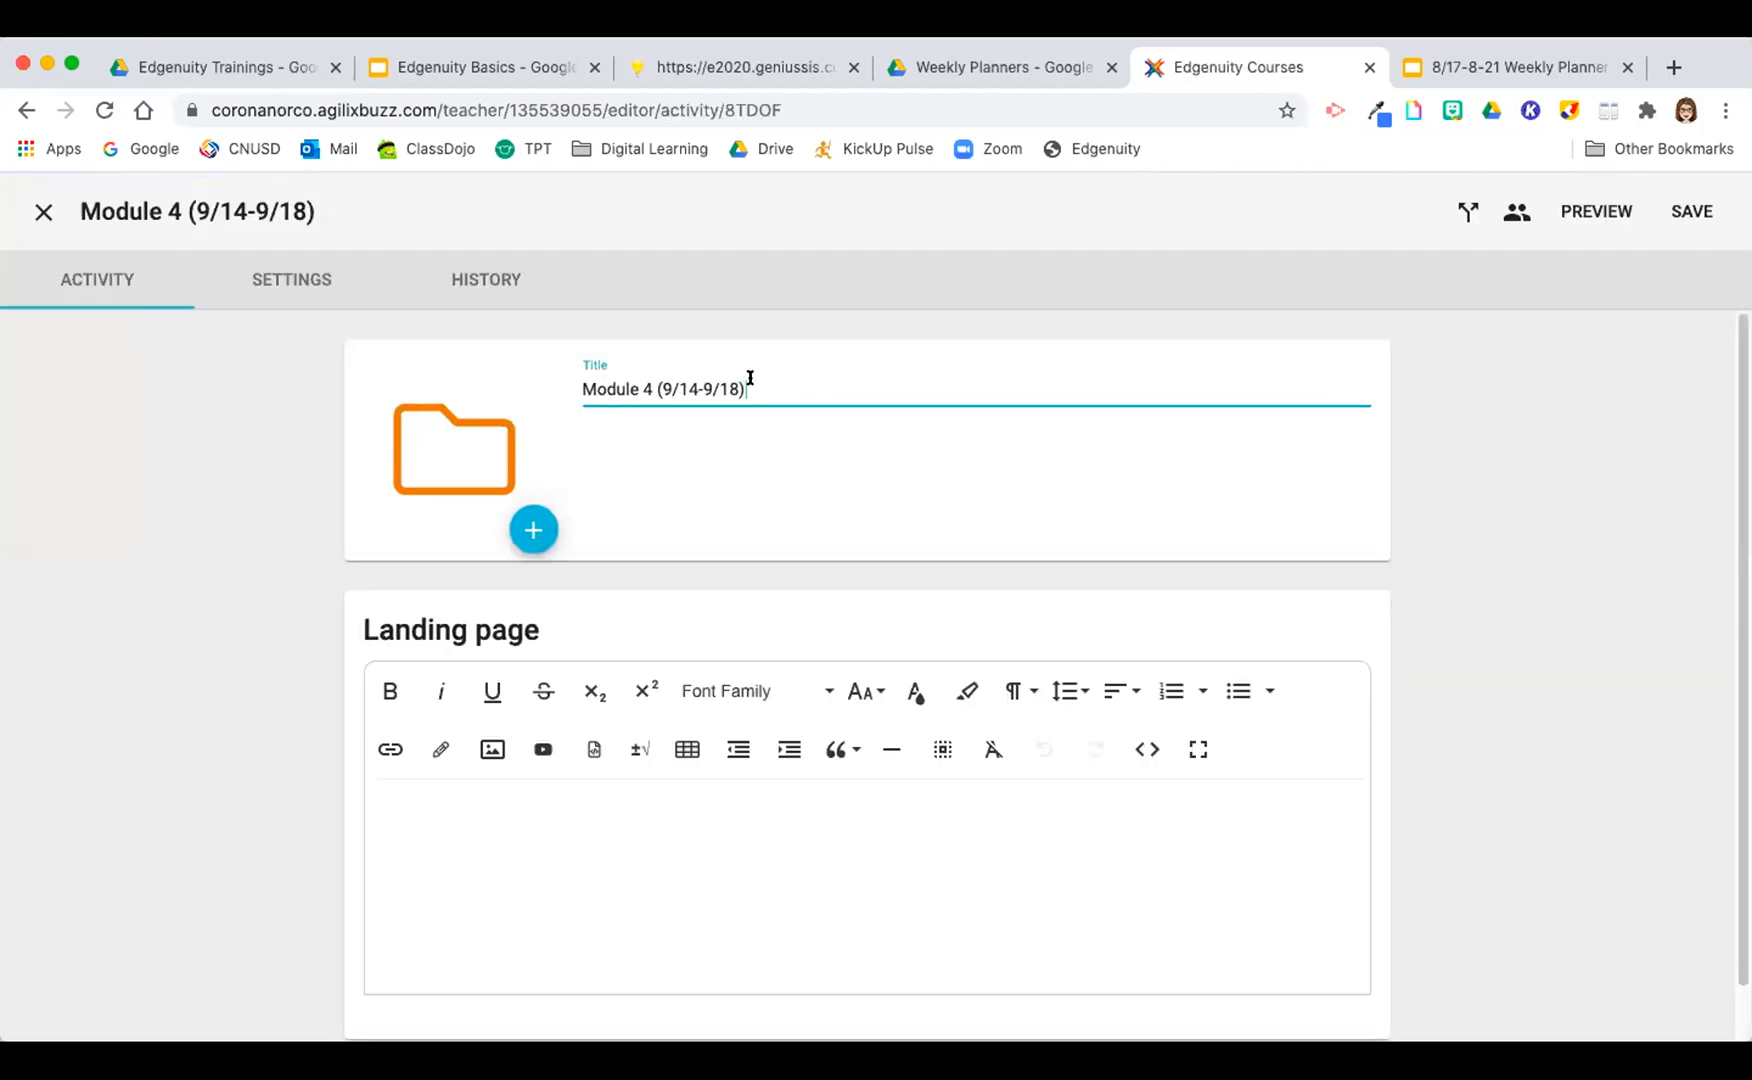
key("BackSpace")
key("BackSpace")
key("BackSpace")
key("BackSpace")
key("BackSpace")
key("BackSpace")
key("BackSpace")
key("BackSpace")
key("BackSpace")
key("BackSpace")
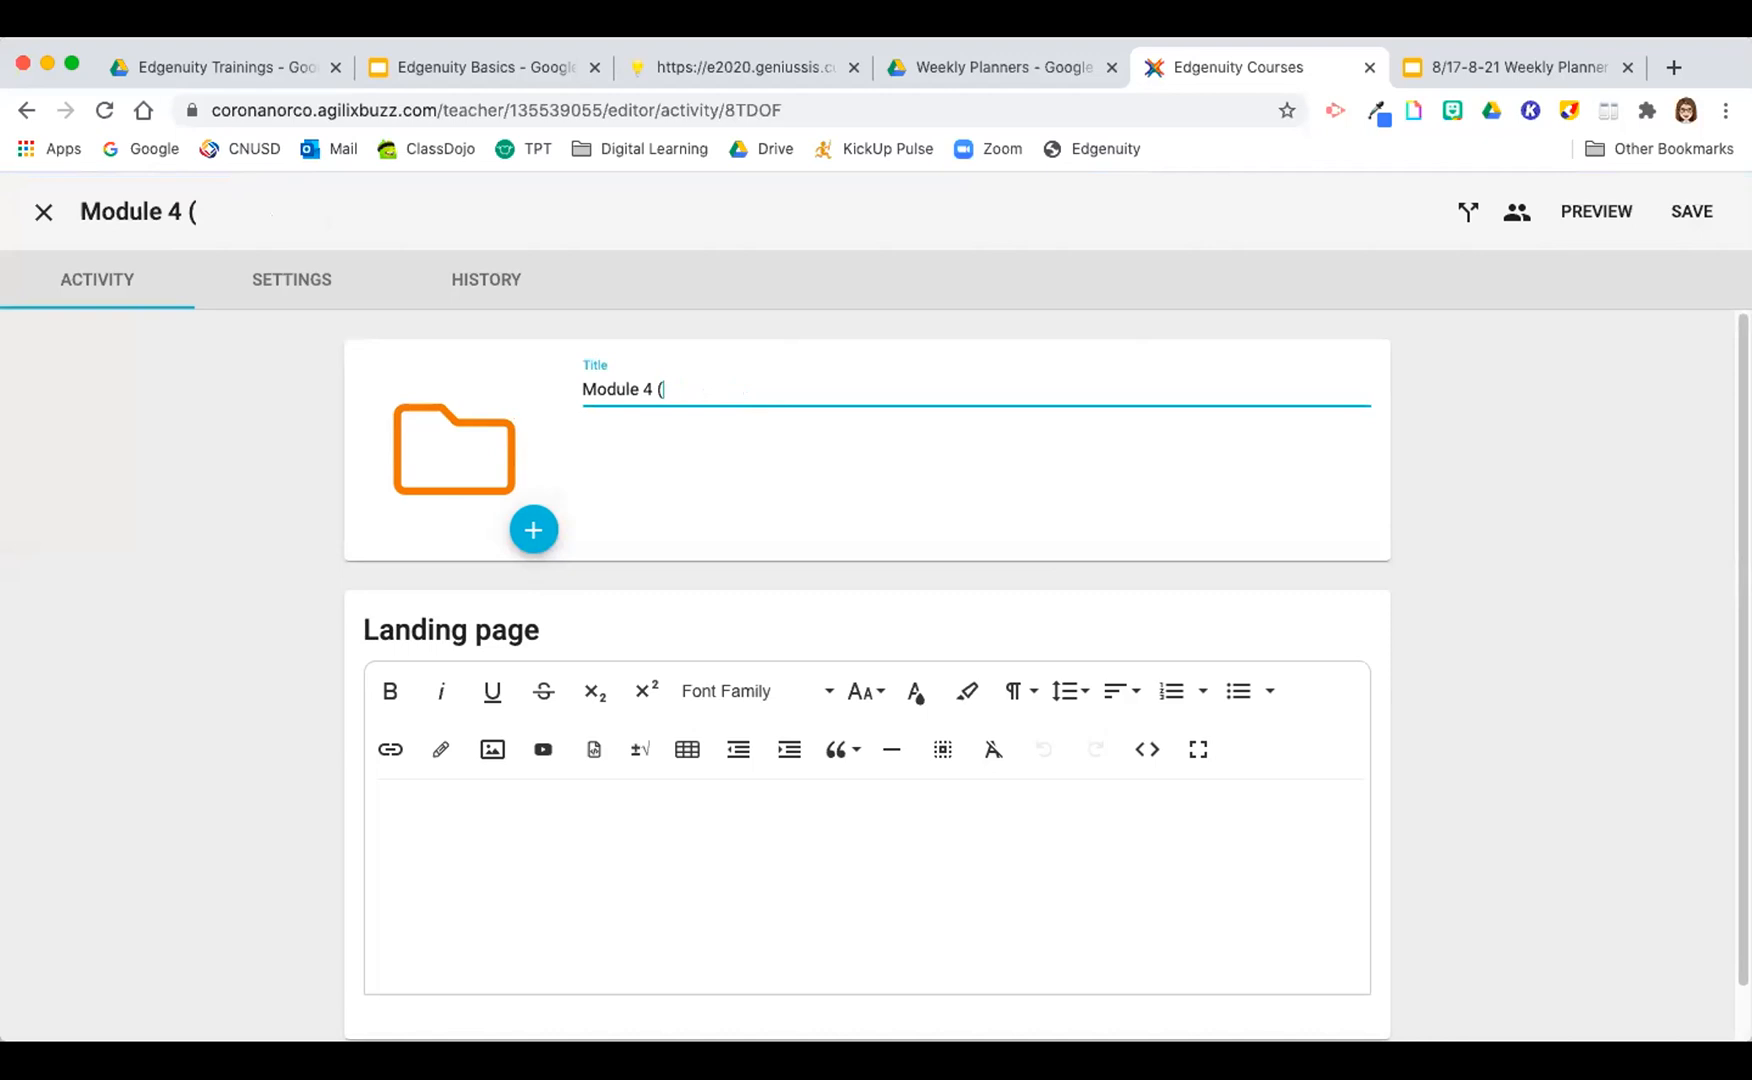
type("9/21-9/24")
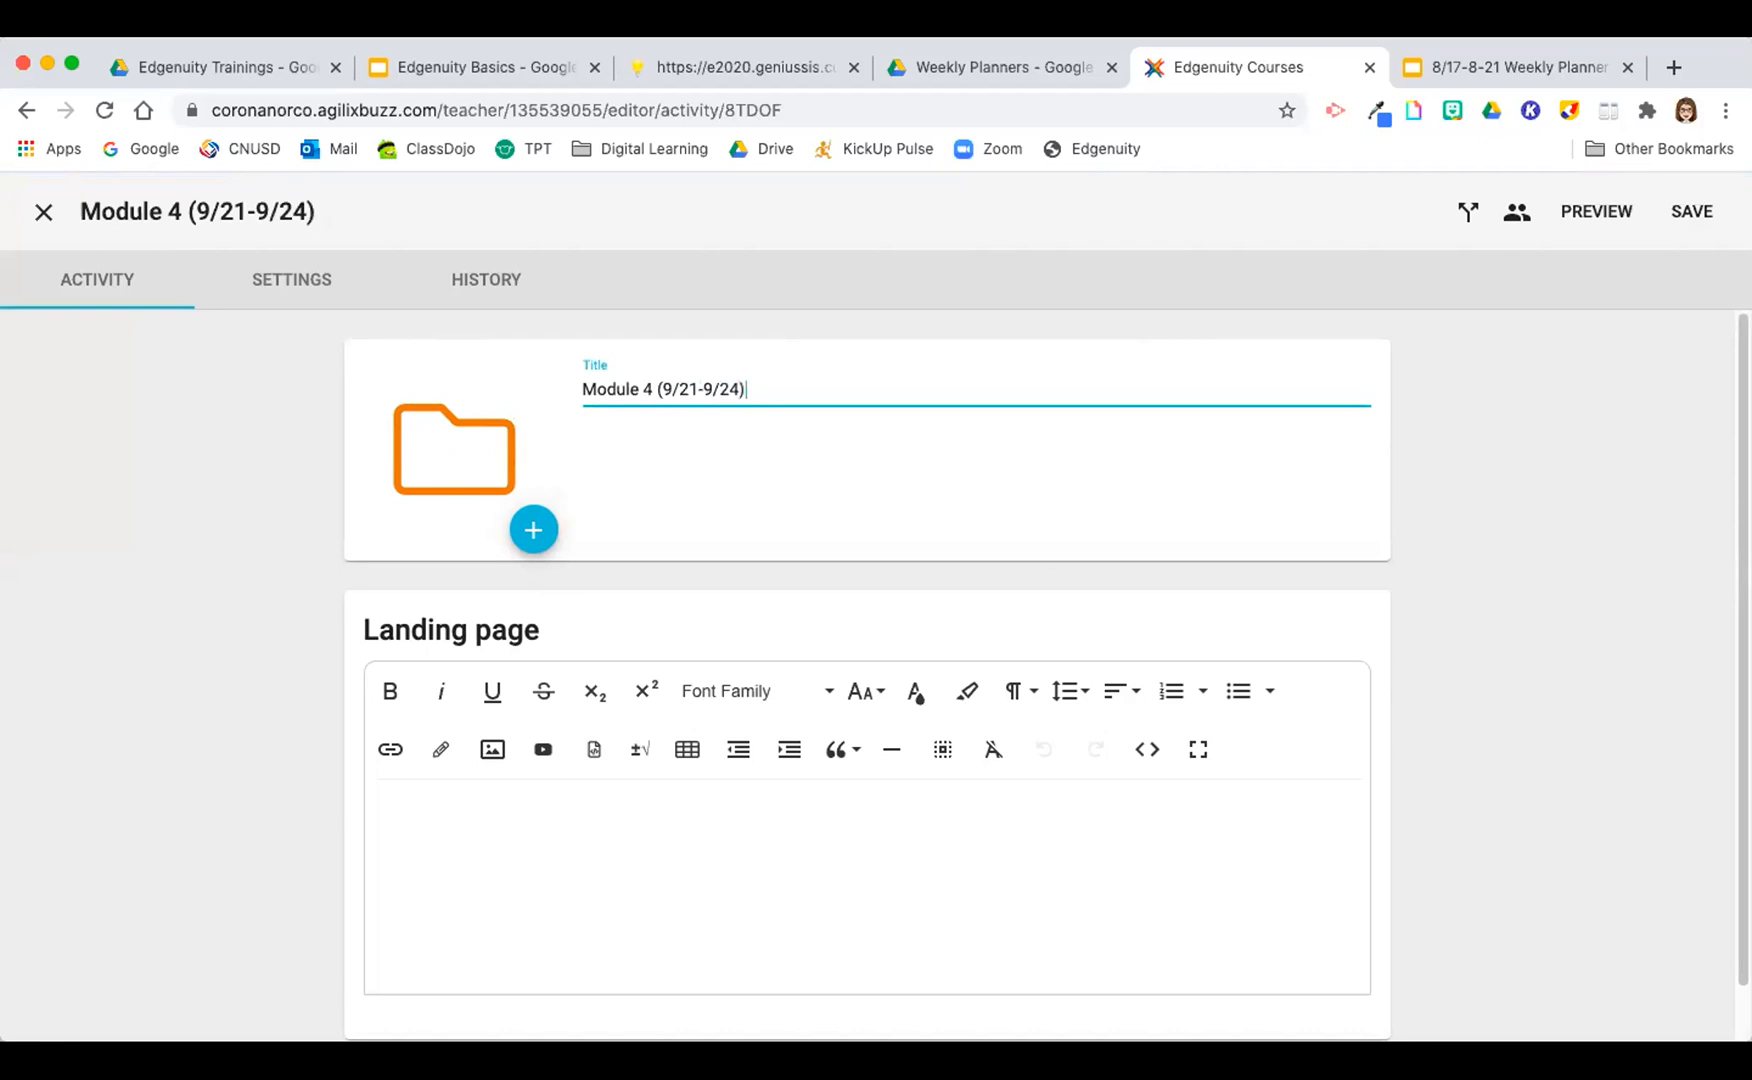
type(")")
left_click(1692, 211)
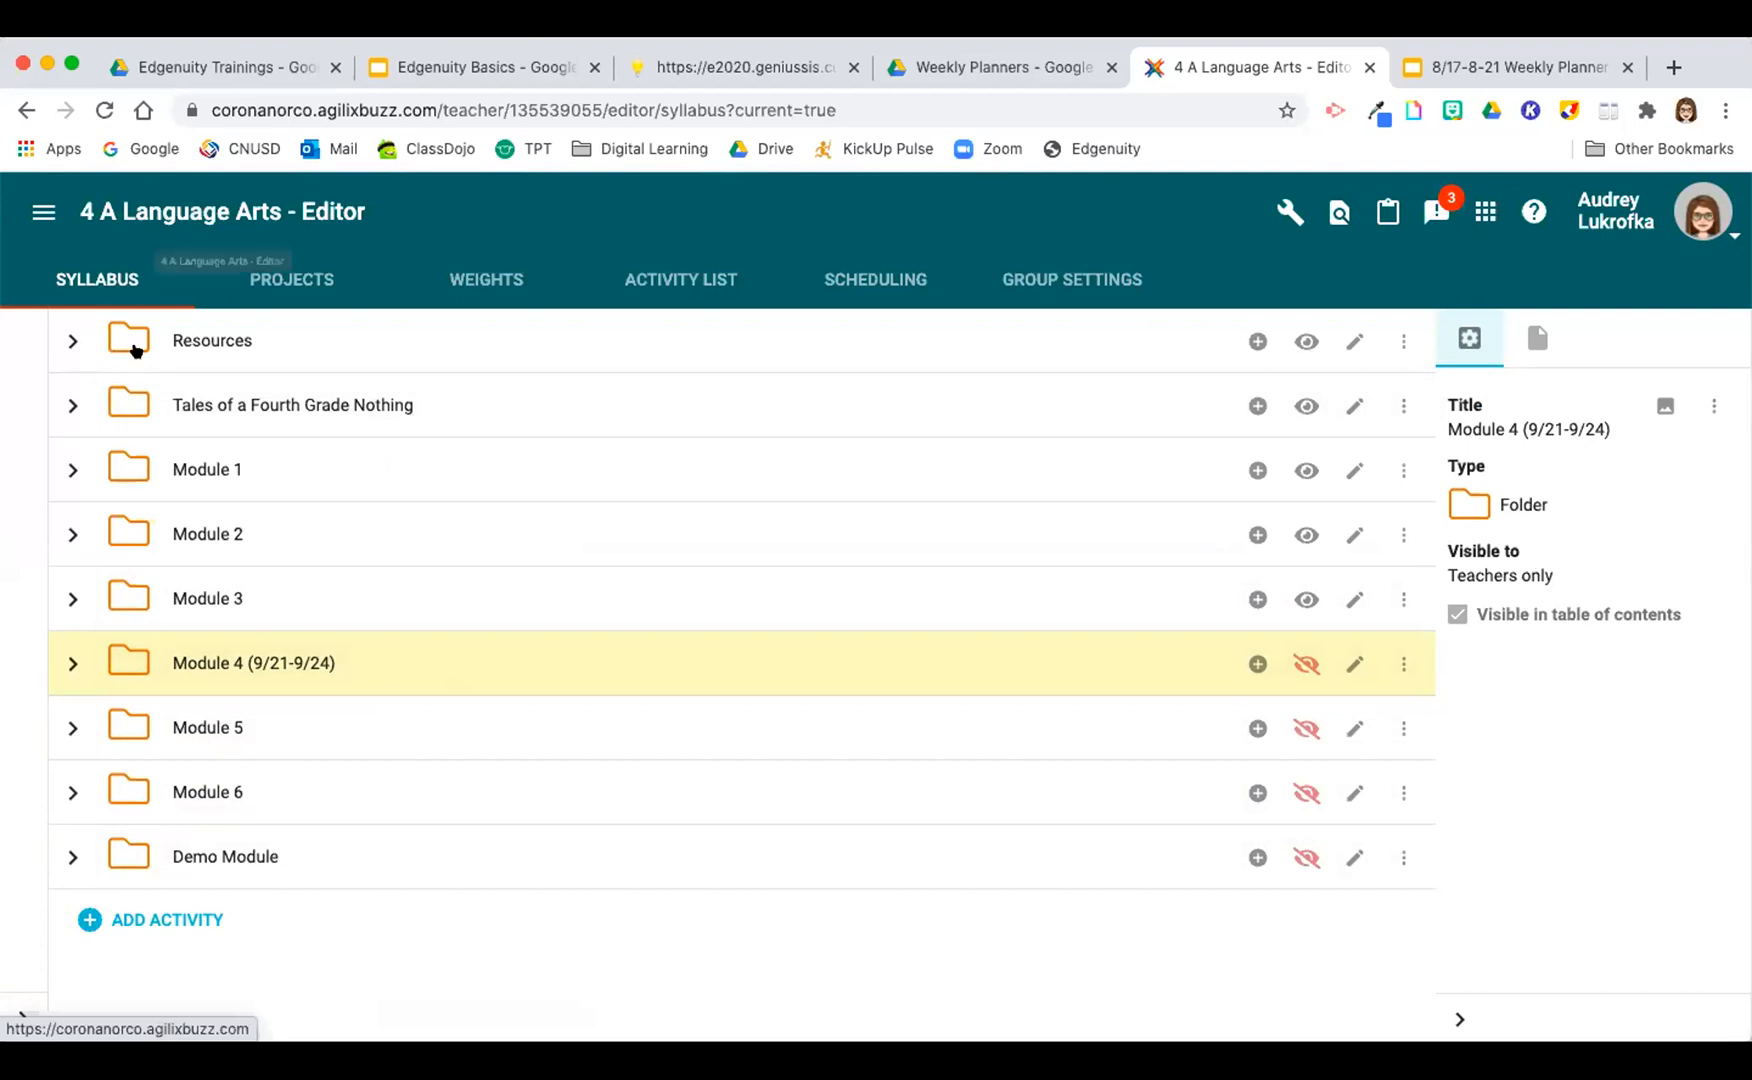
Step: Return to the Test Course editor from the 4 A Language Arts editor
left_click(40, 213)
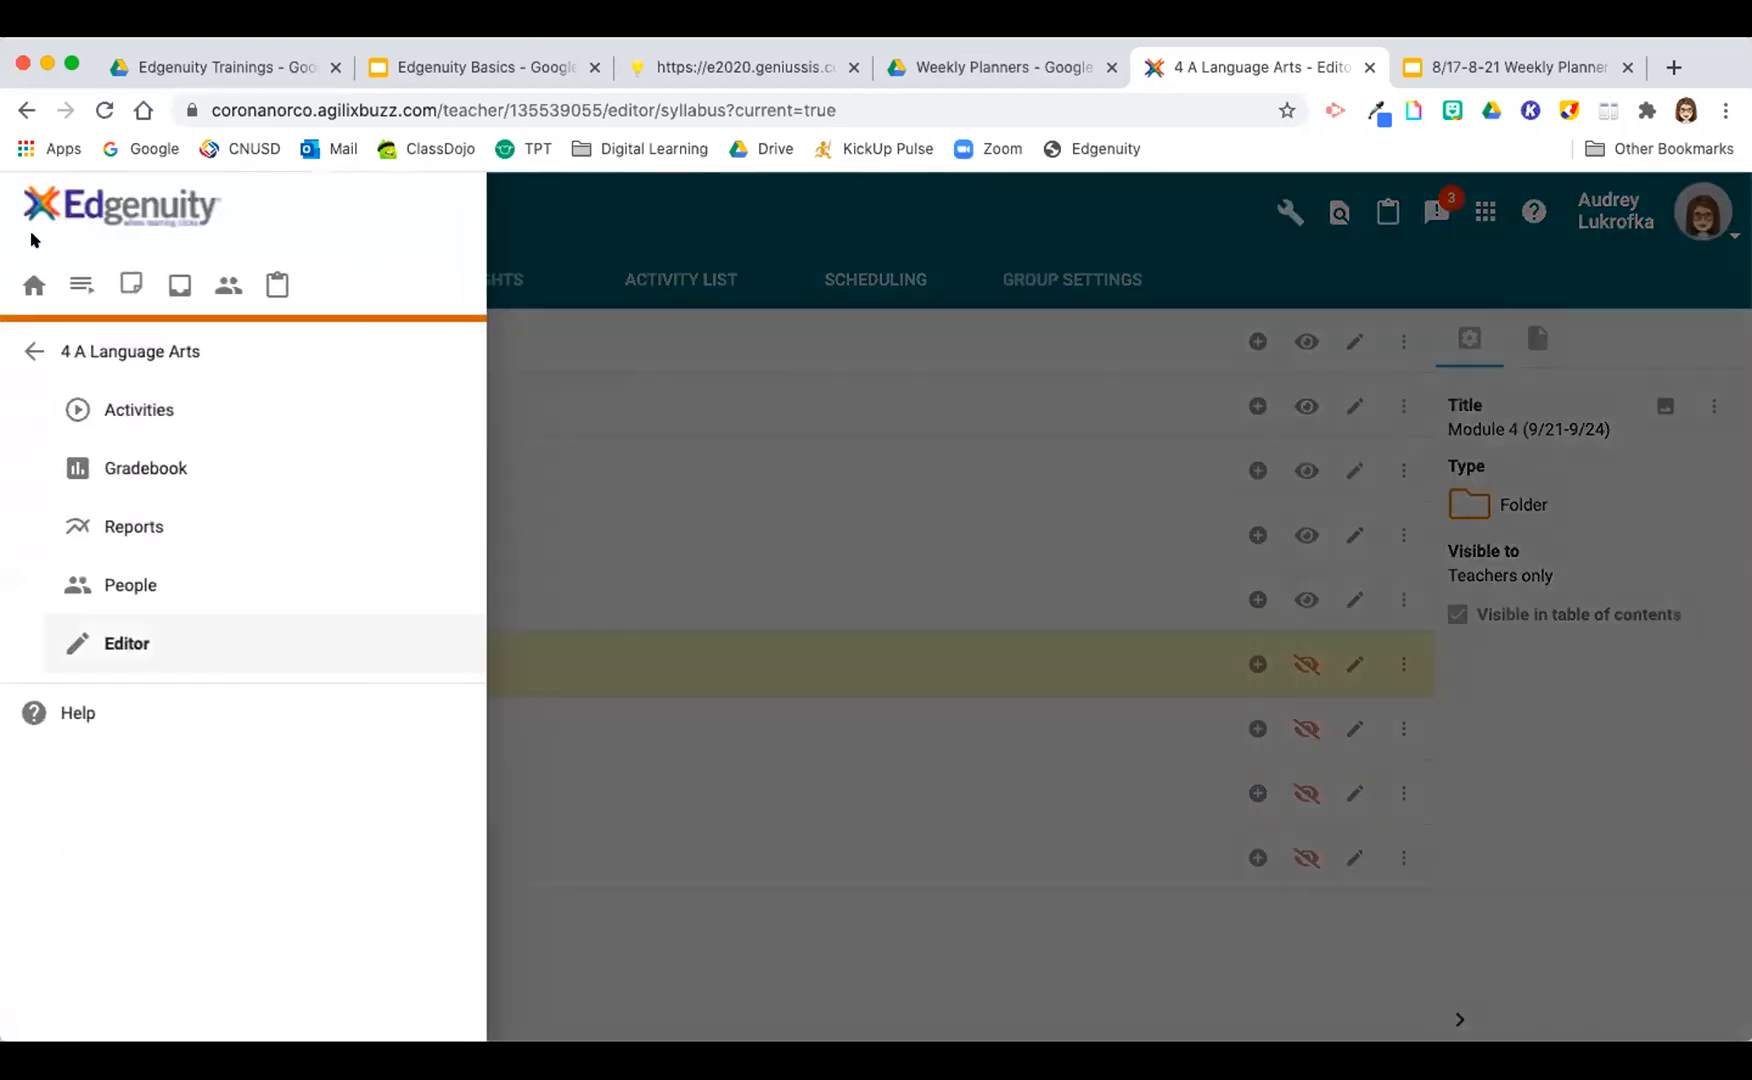
left_click(21, 362)
left_click(40, 213)
left_click(118, 876)
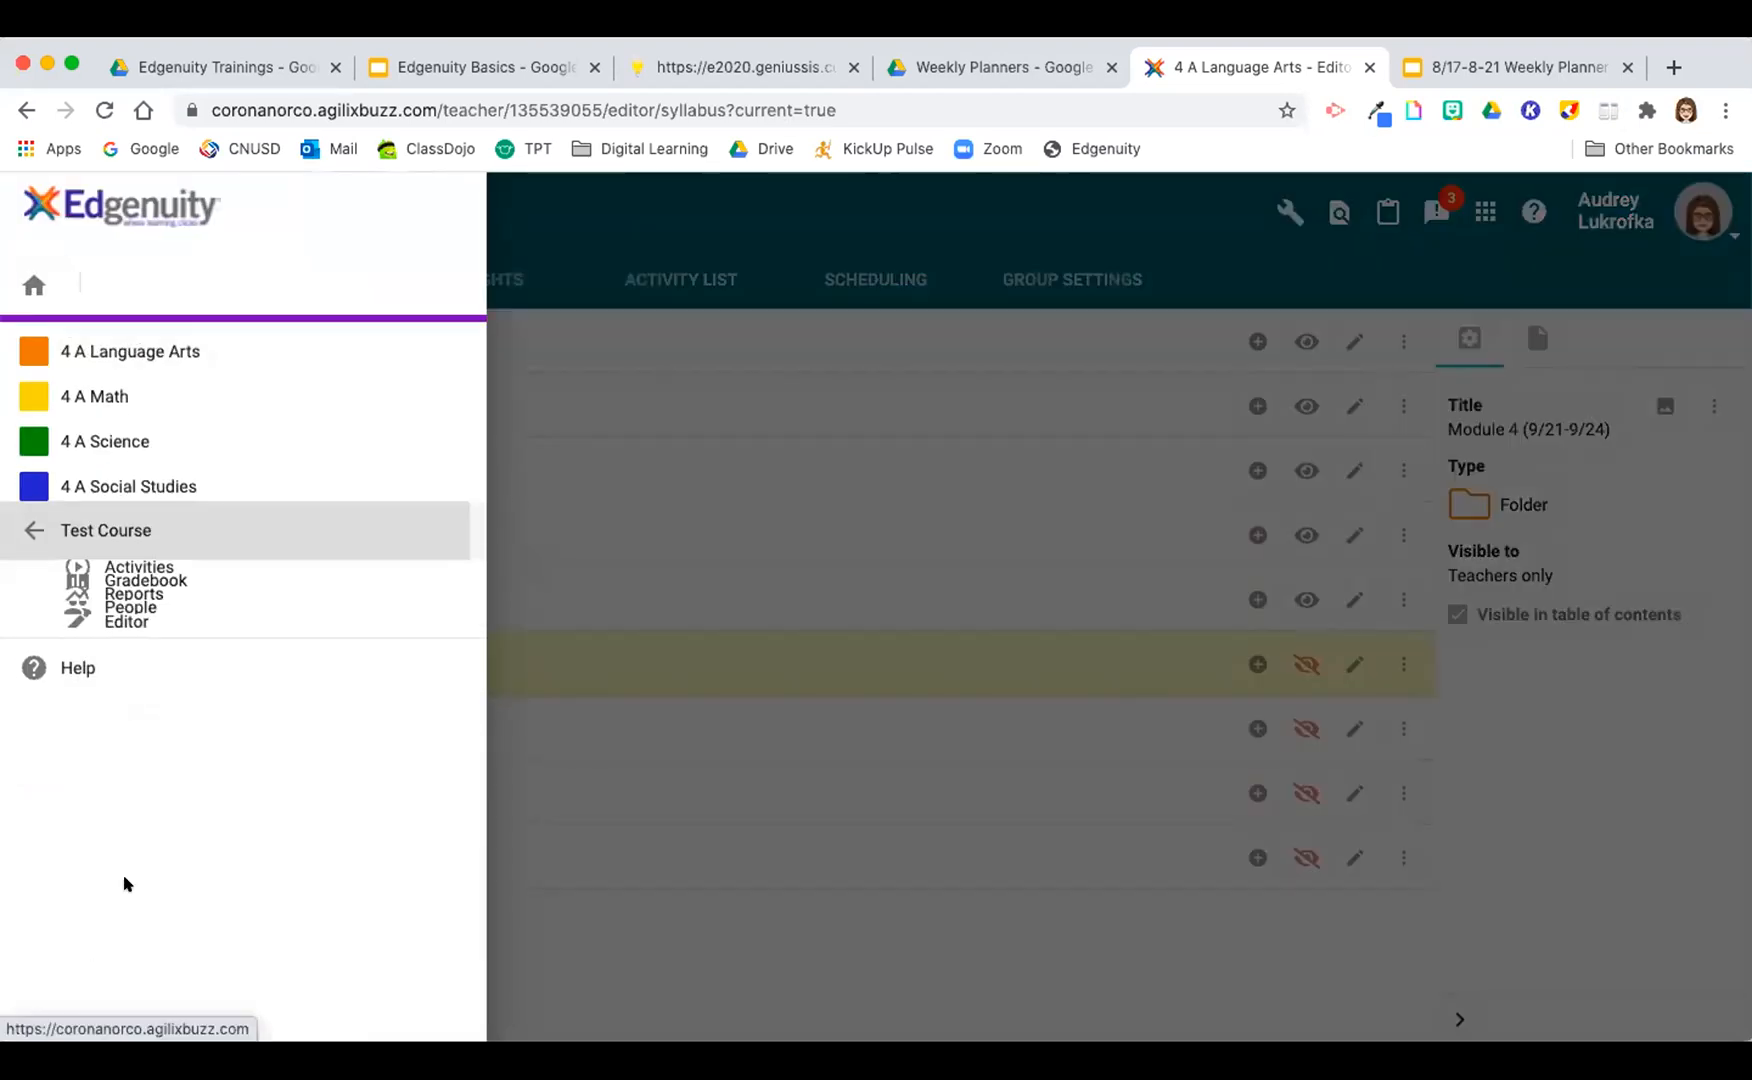
left_click(110, 658)
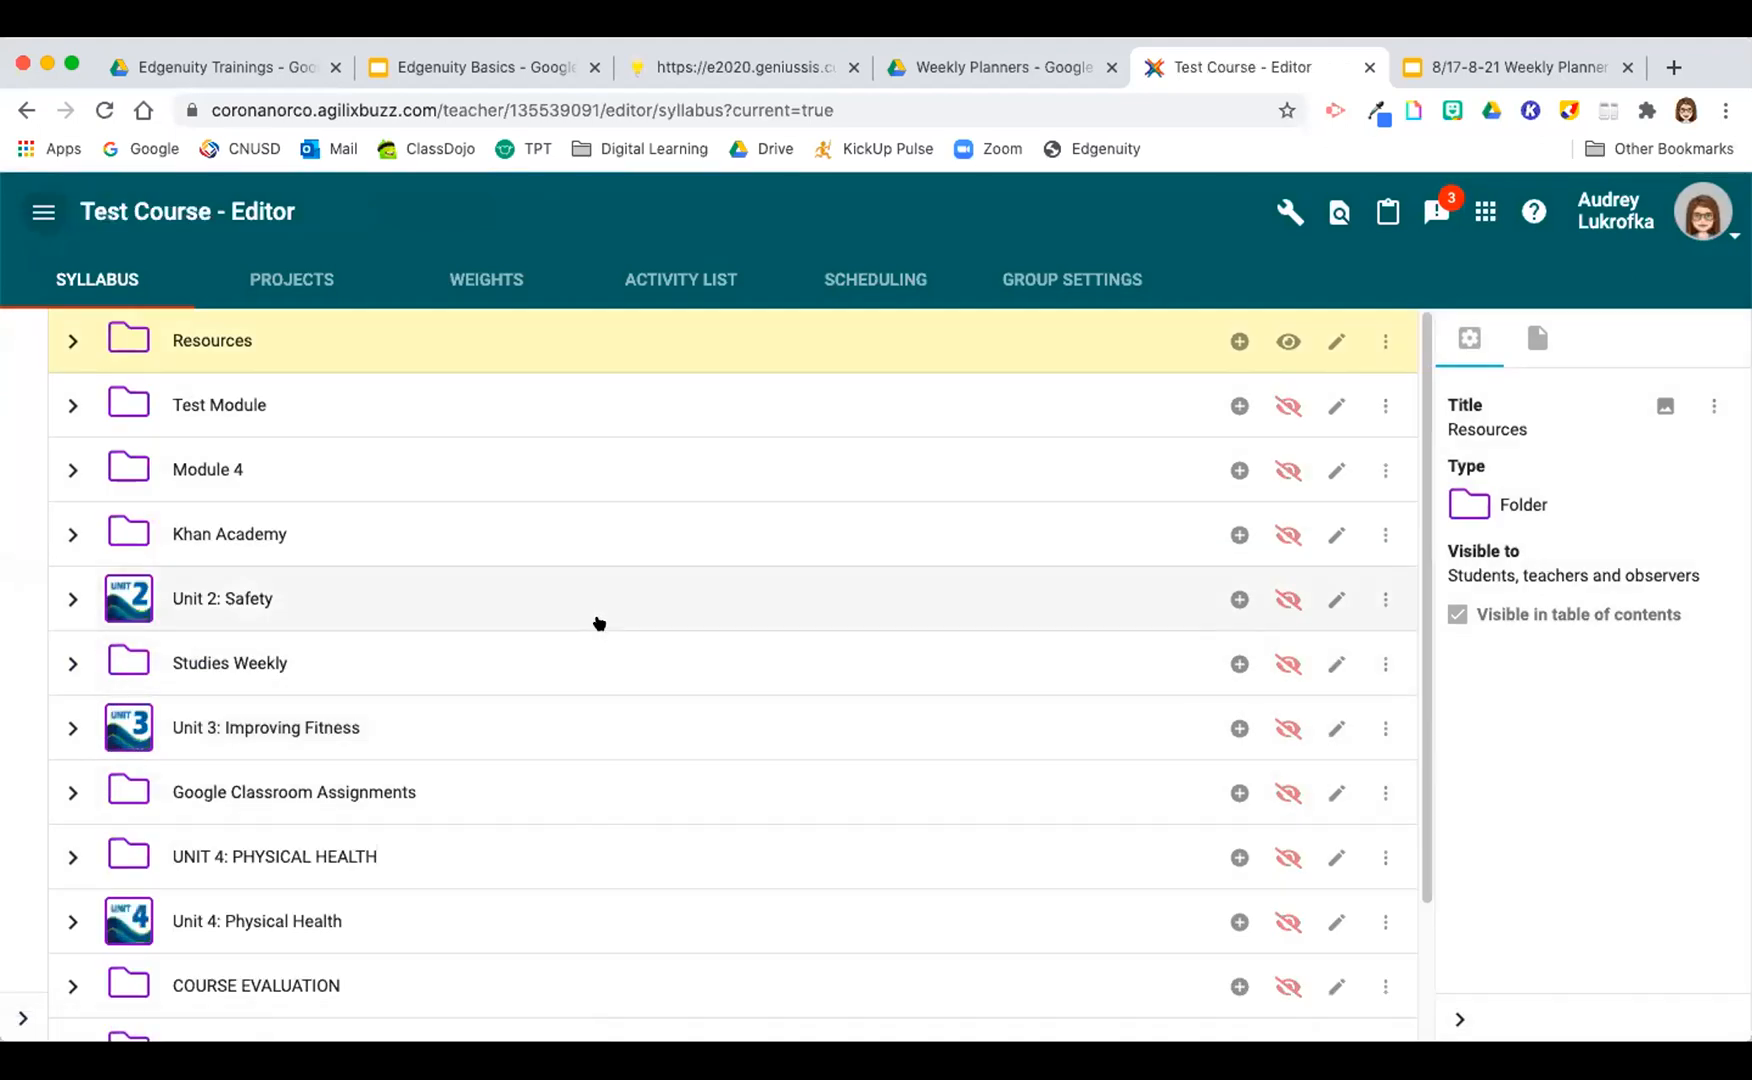
Step: Make the Test Module, Module 4 and Khan Academy folders visible to students
left_click(1284, 408)
left_click(1284, 469)
left_click(1284, 534)
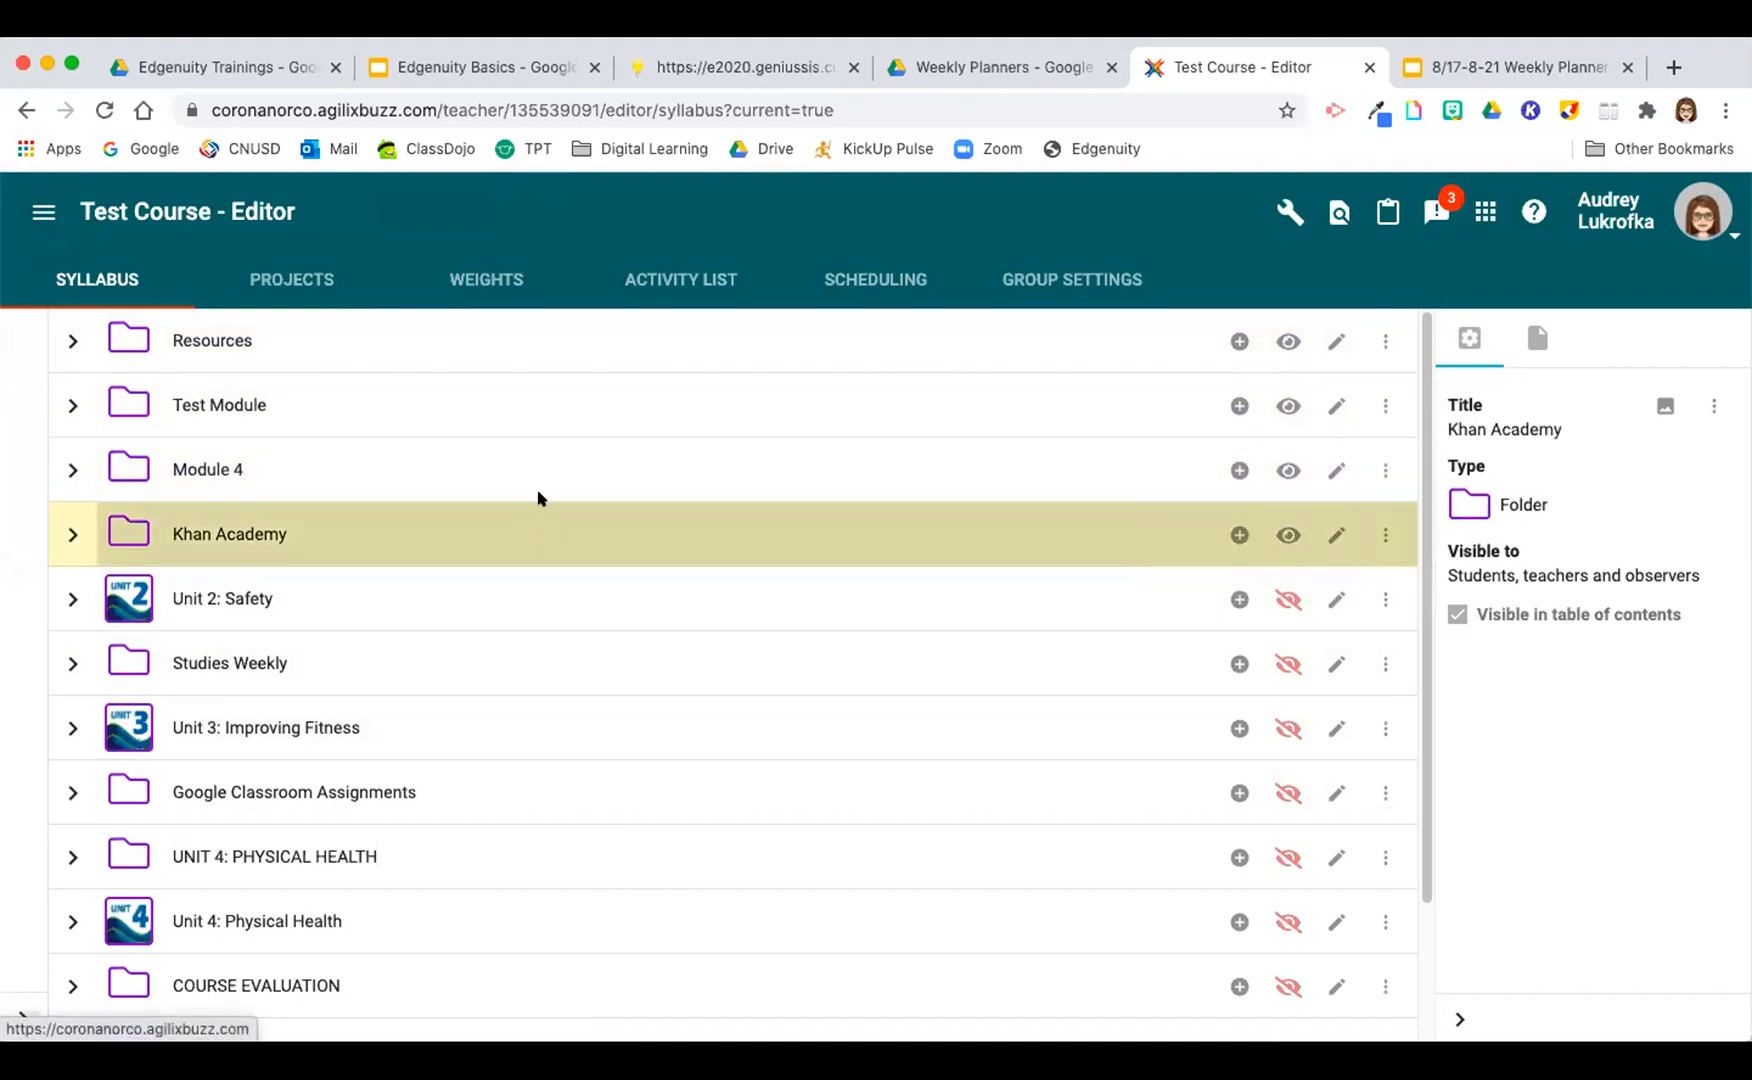
Step: Move the Khan Academy folder above Test Module so that it sits directly below Resources in the syllabus
left_click_drag(546, 459, 536, 379)
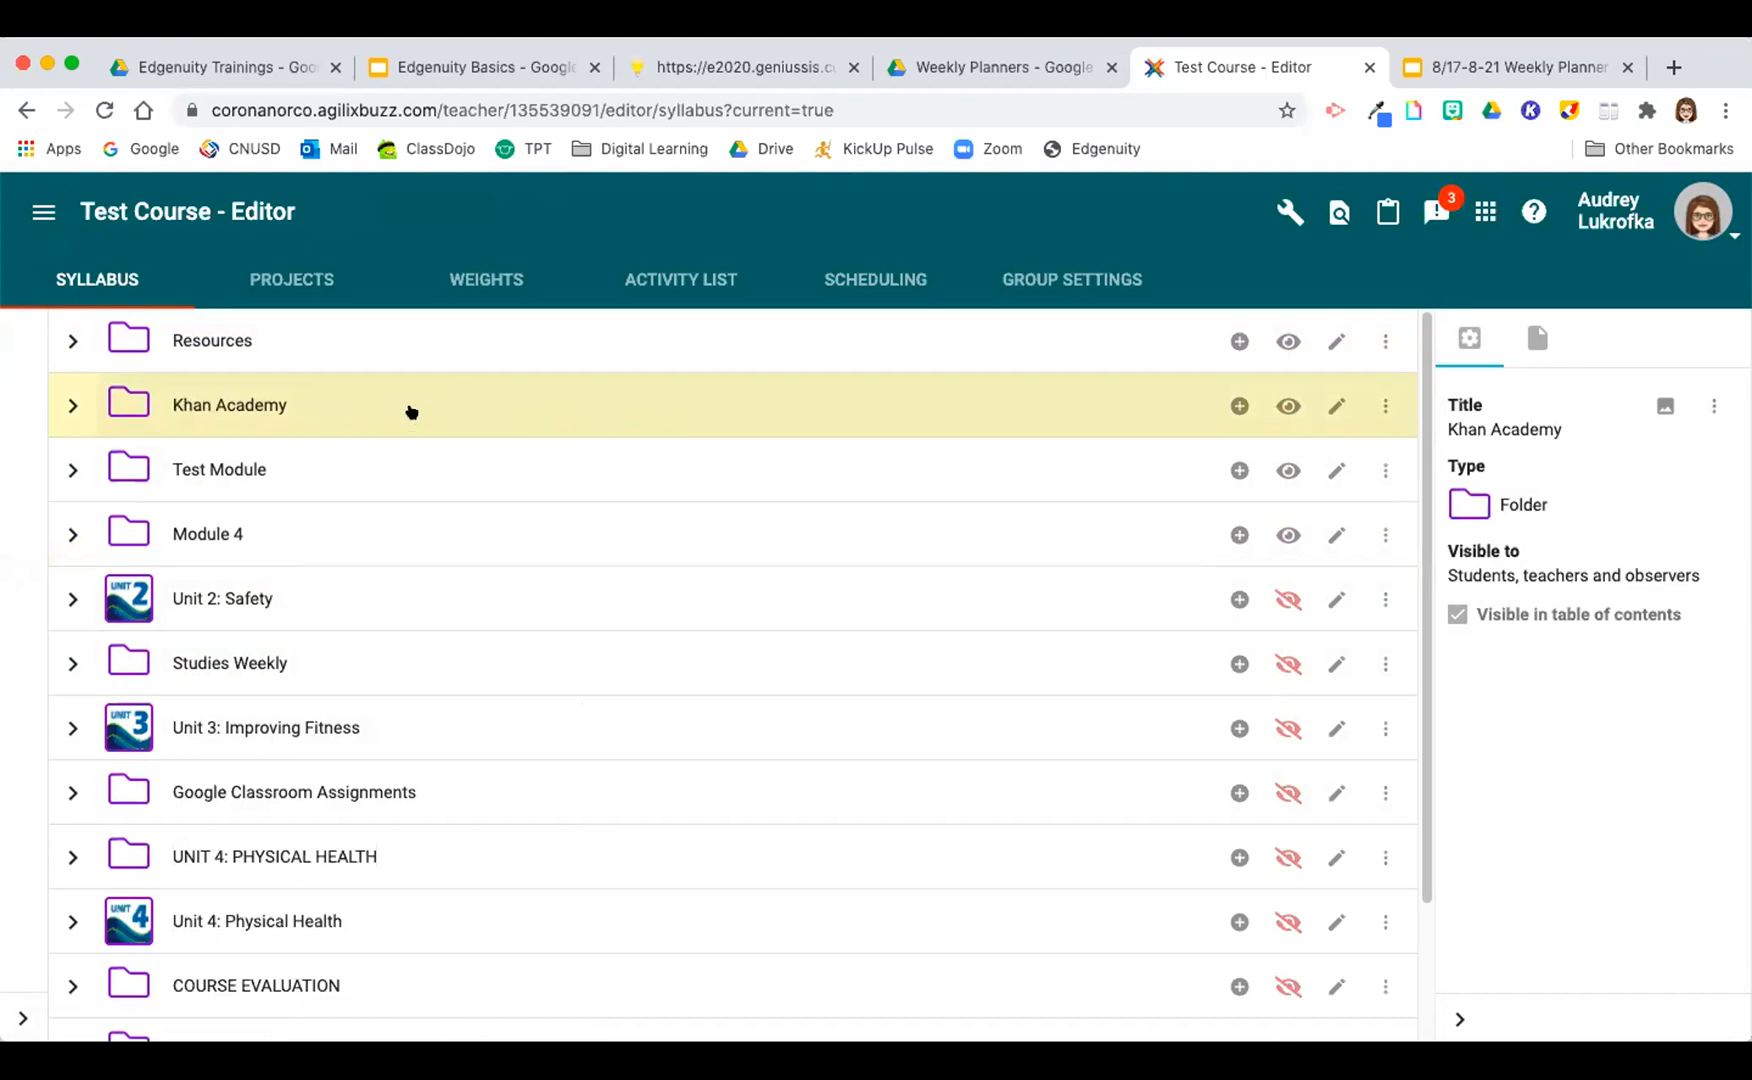
Step: Try moving Section 2.2 above Section 2.1 within Unit 2: Safety, put it back below Section 2.1, and collapse the unit
left_click(72, 598)
scroll(481, 543, "down", 2)
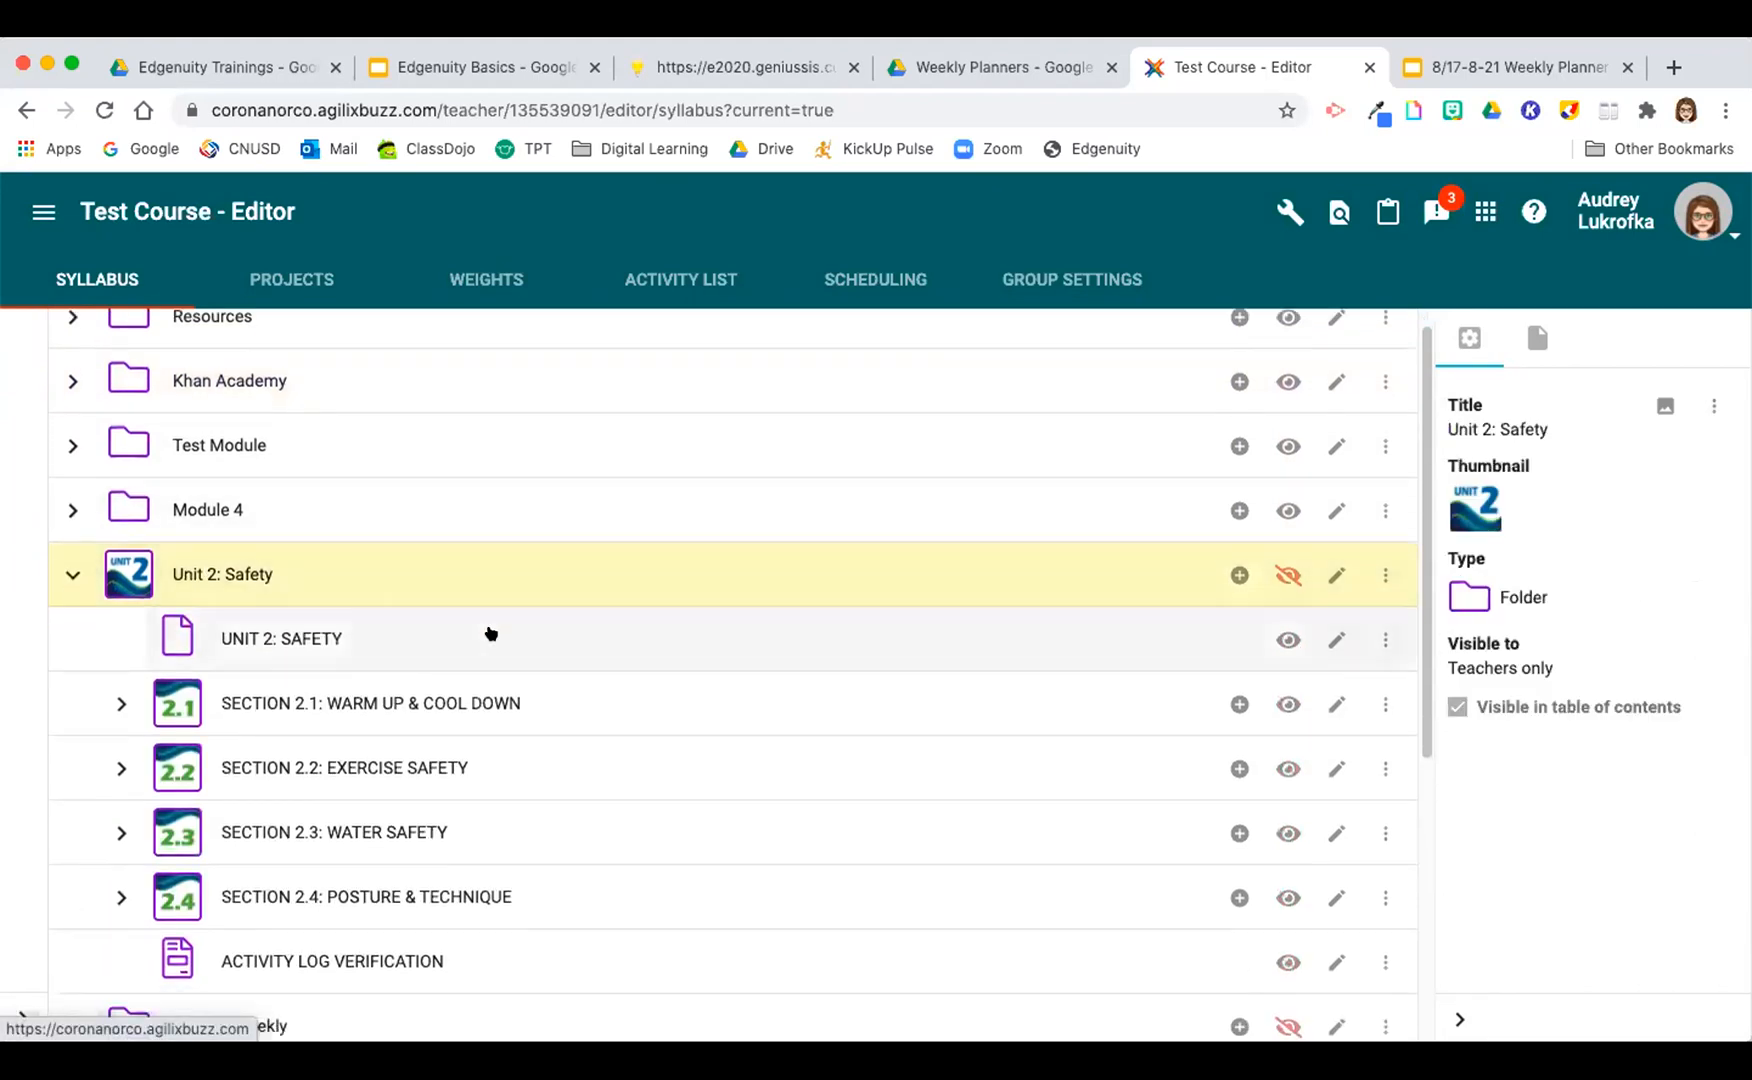
left_click_drag(551, 731, 543, 637)
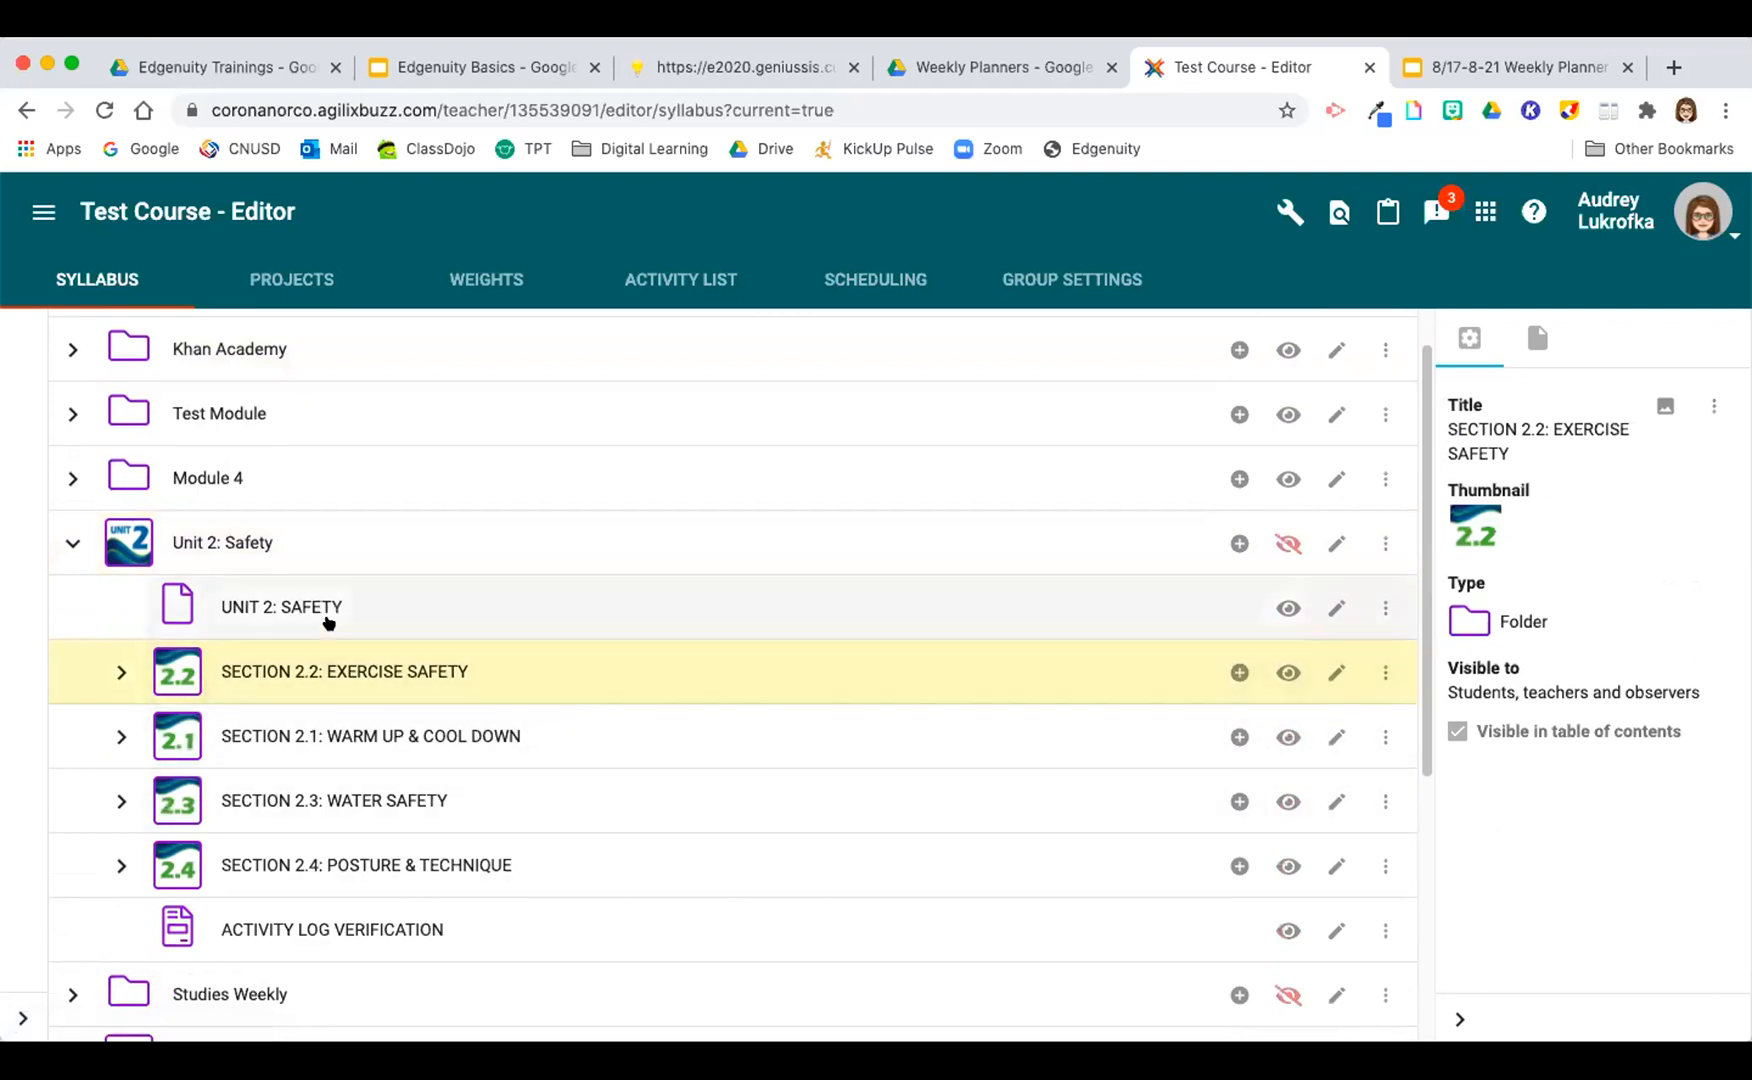
left_click_drag(673, 662, 665, 770)
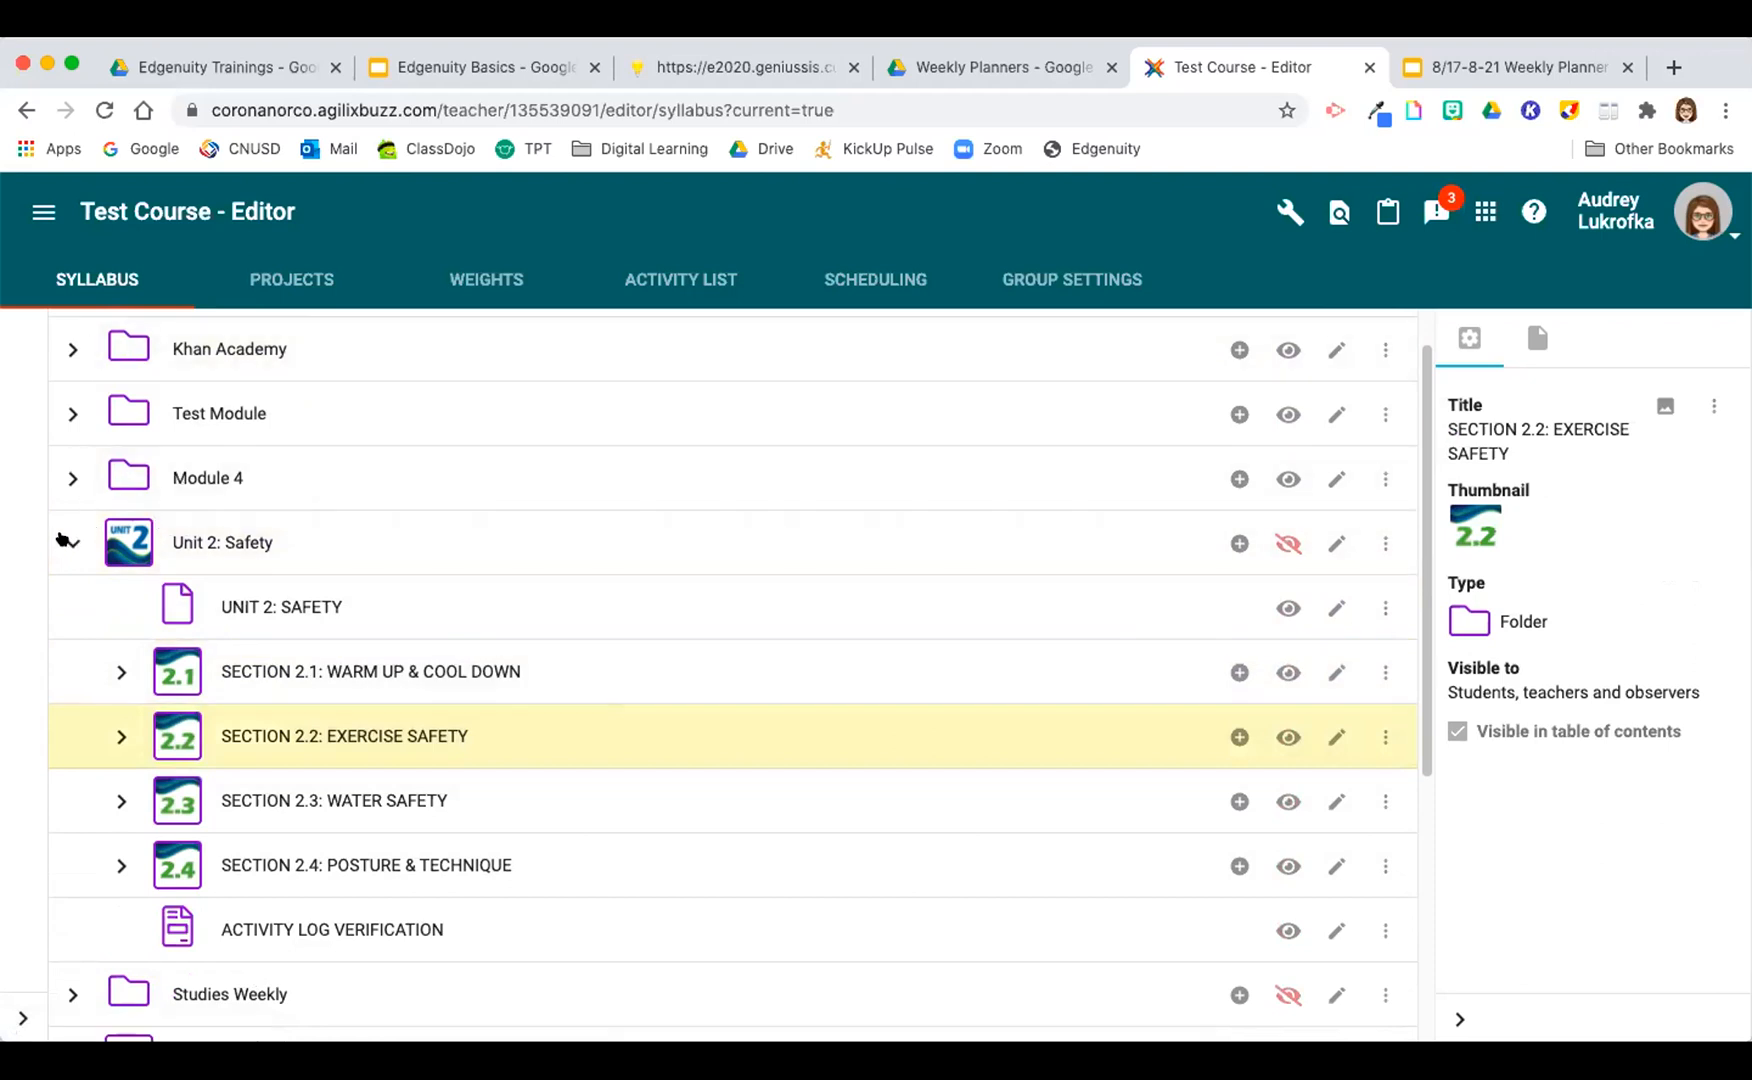
left_click(67, 541)
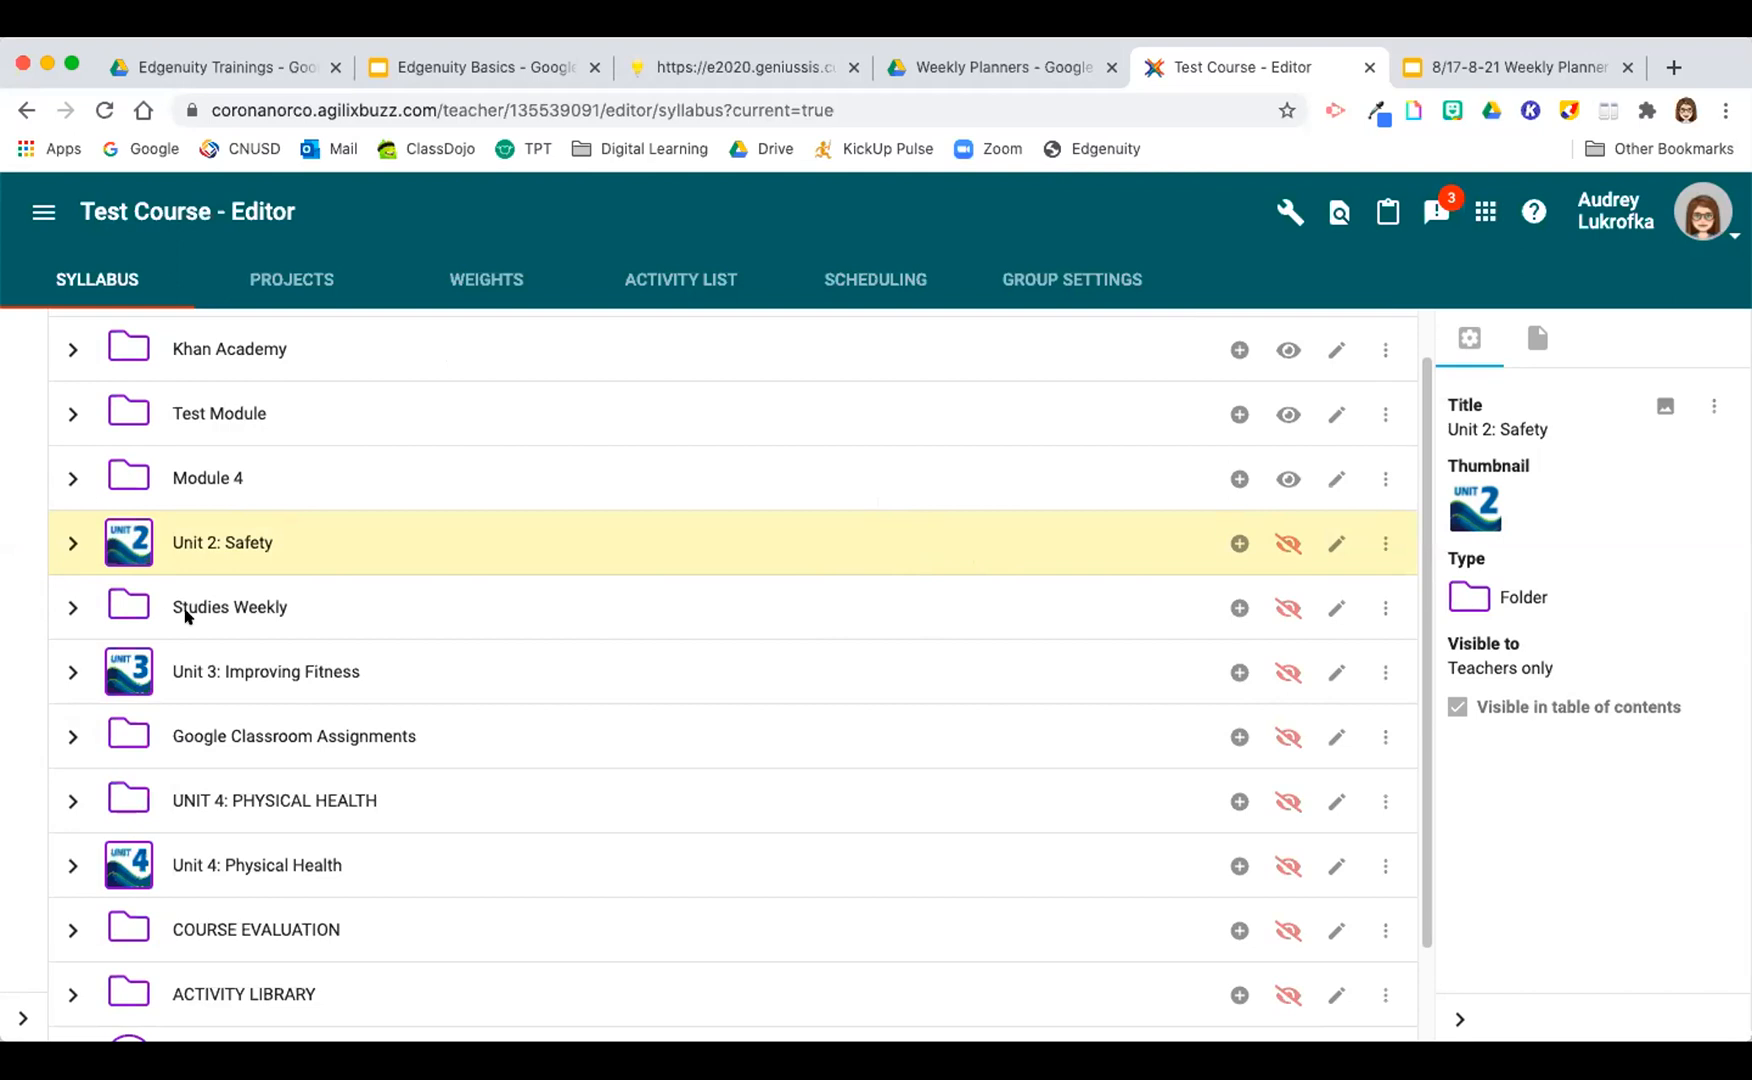
Step: Examine the content types that can be added to the Module 4 folder, without adding any
scroll(187, 615, "up", 1)
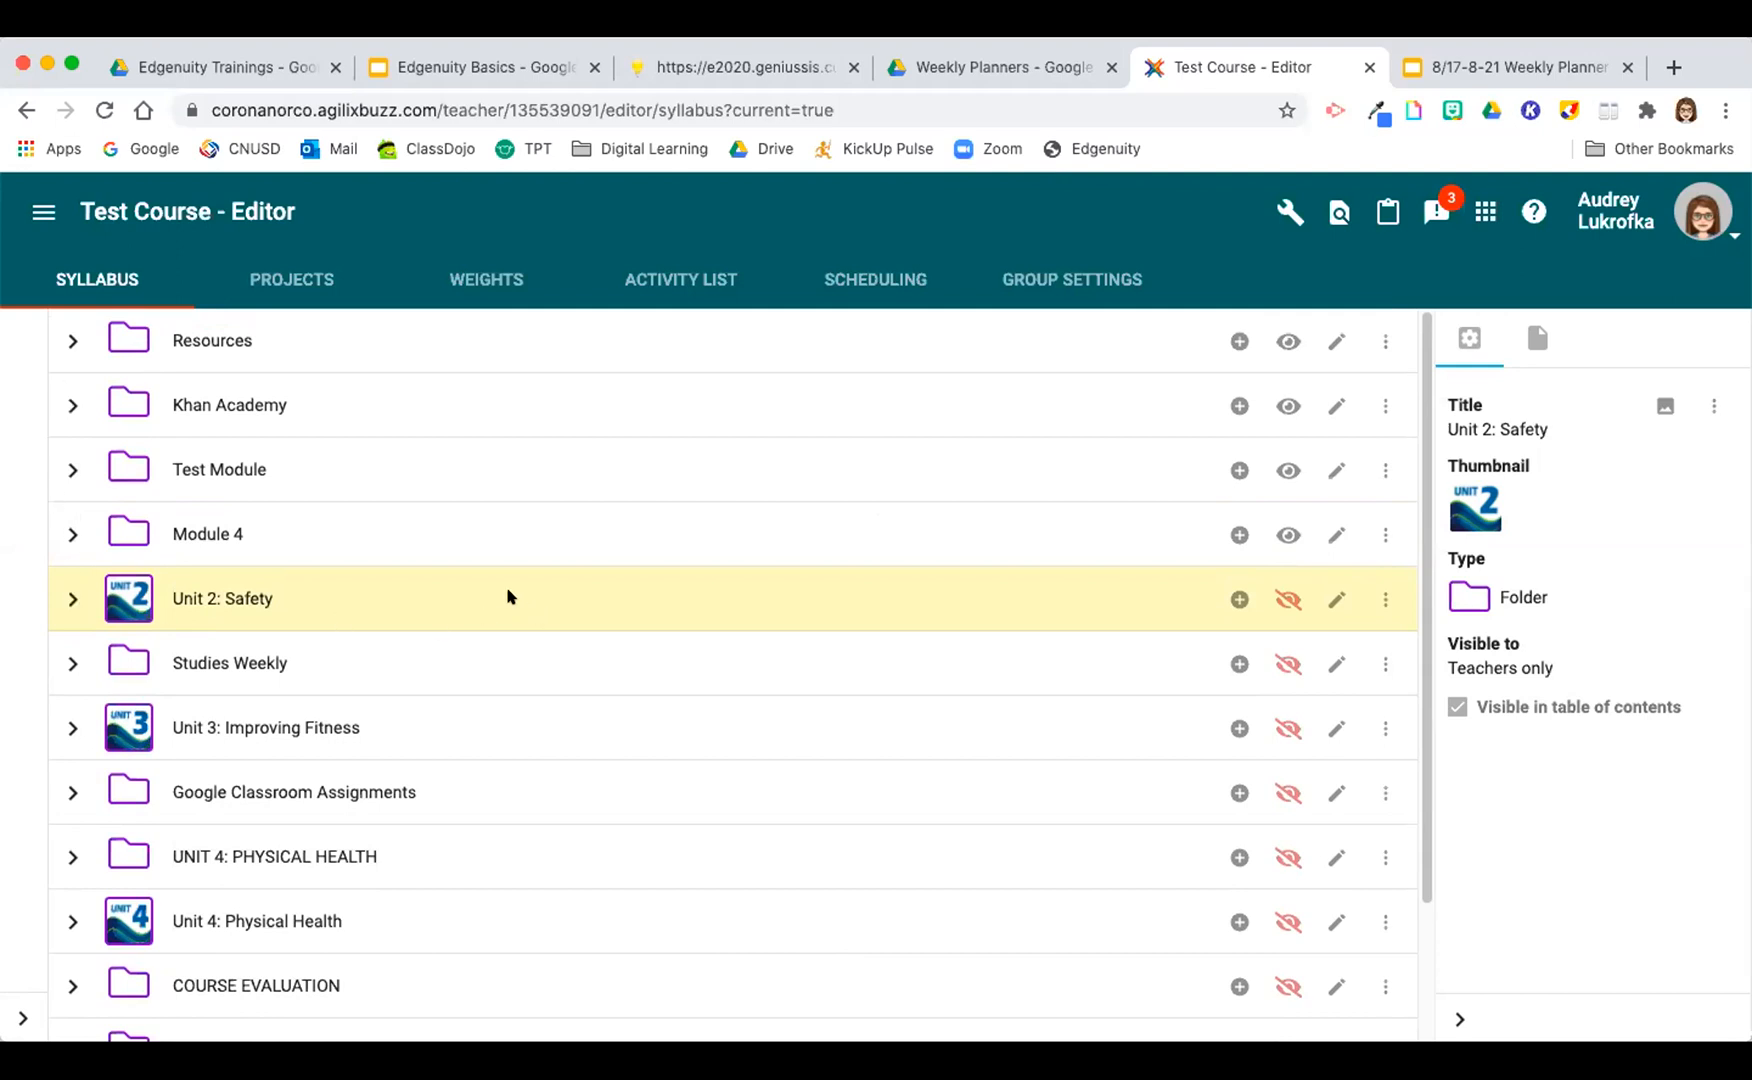
left_click(412, 533)
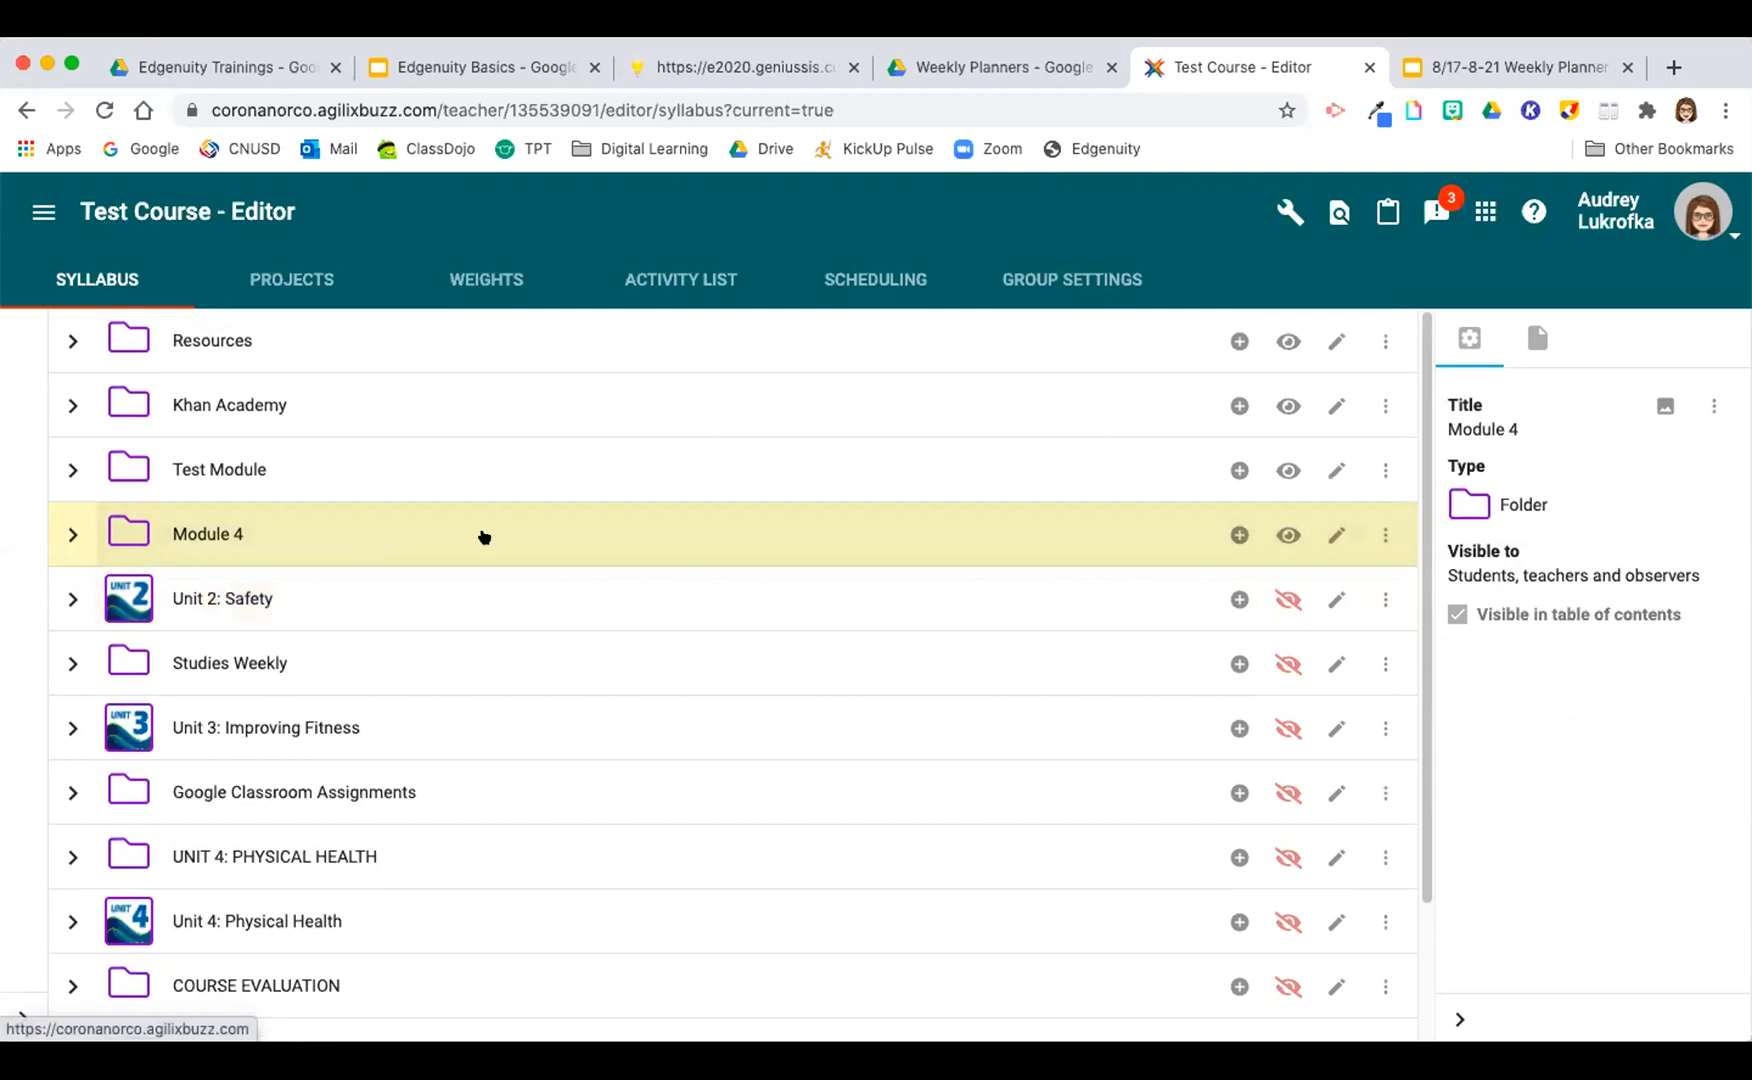
left_click(1236, 539)
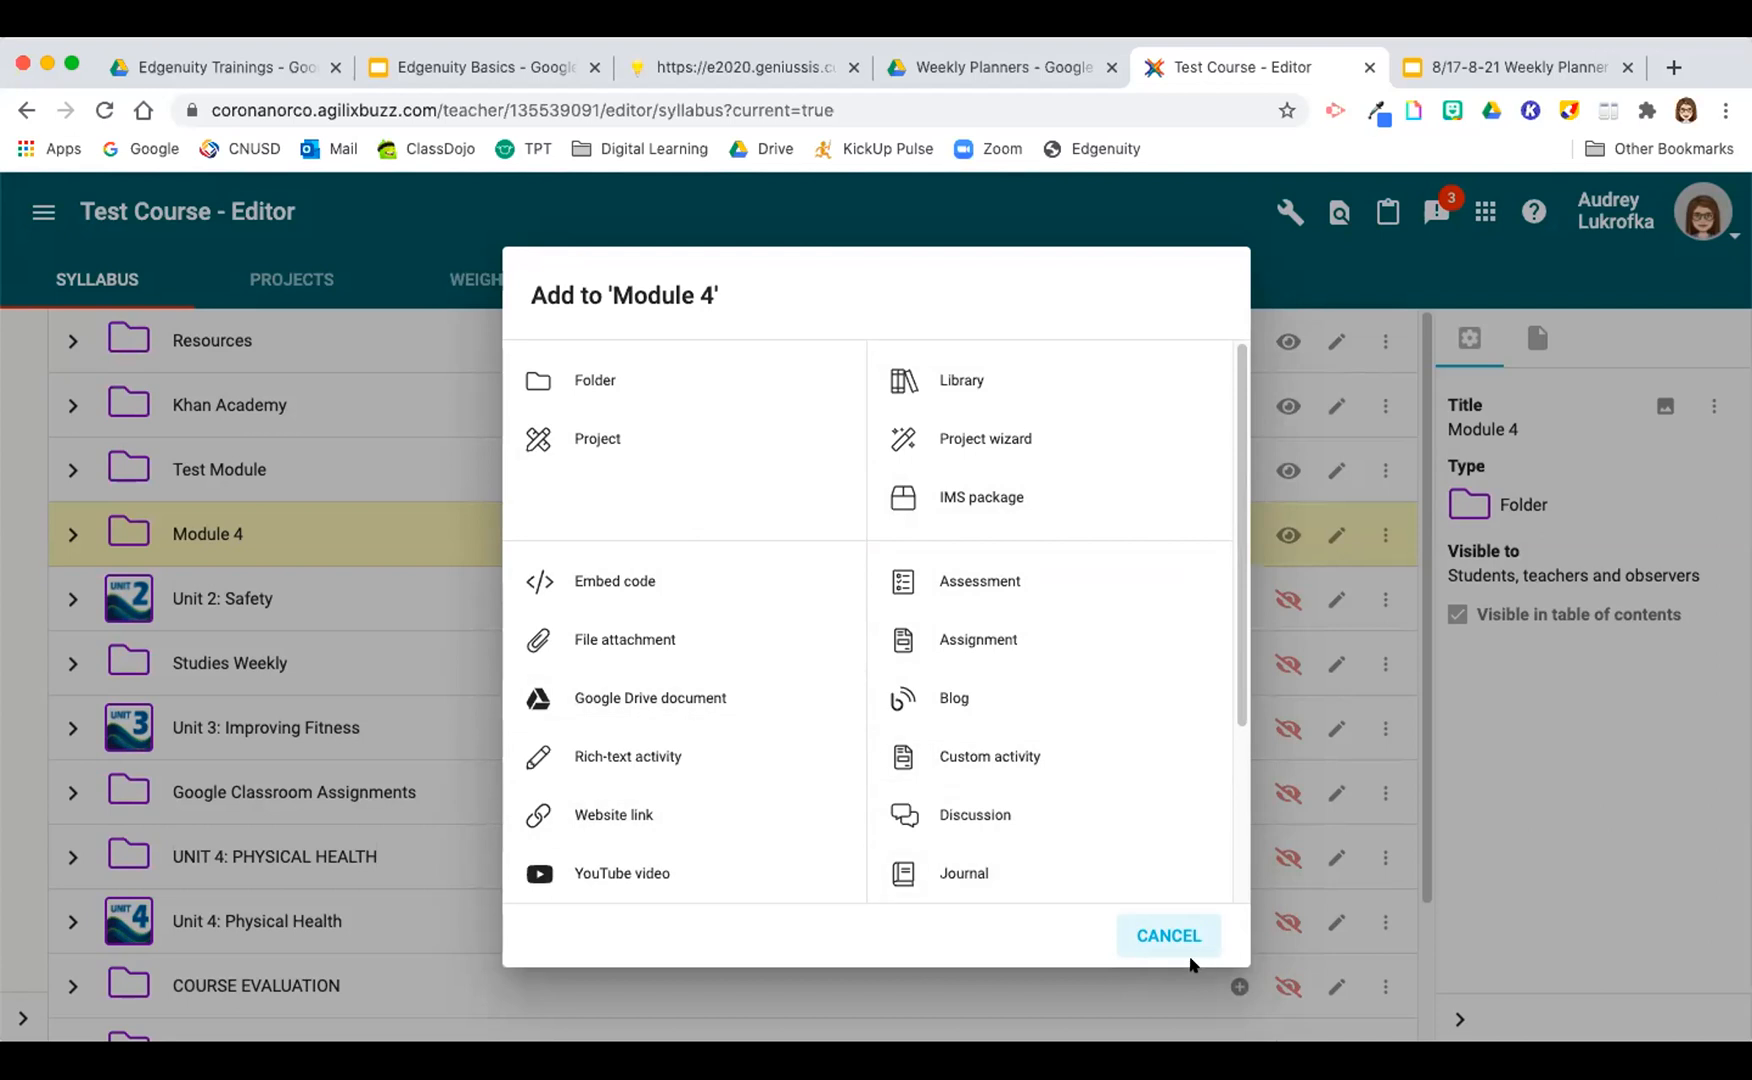
left_click(1160, 935)
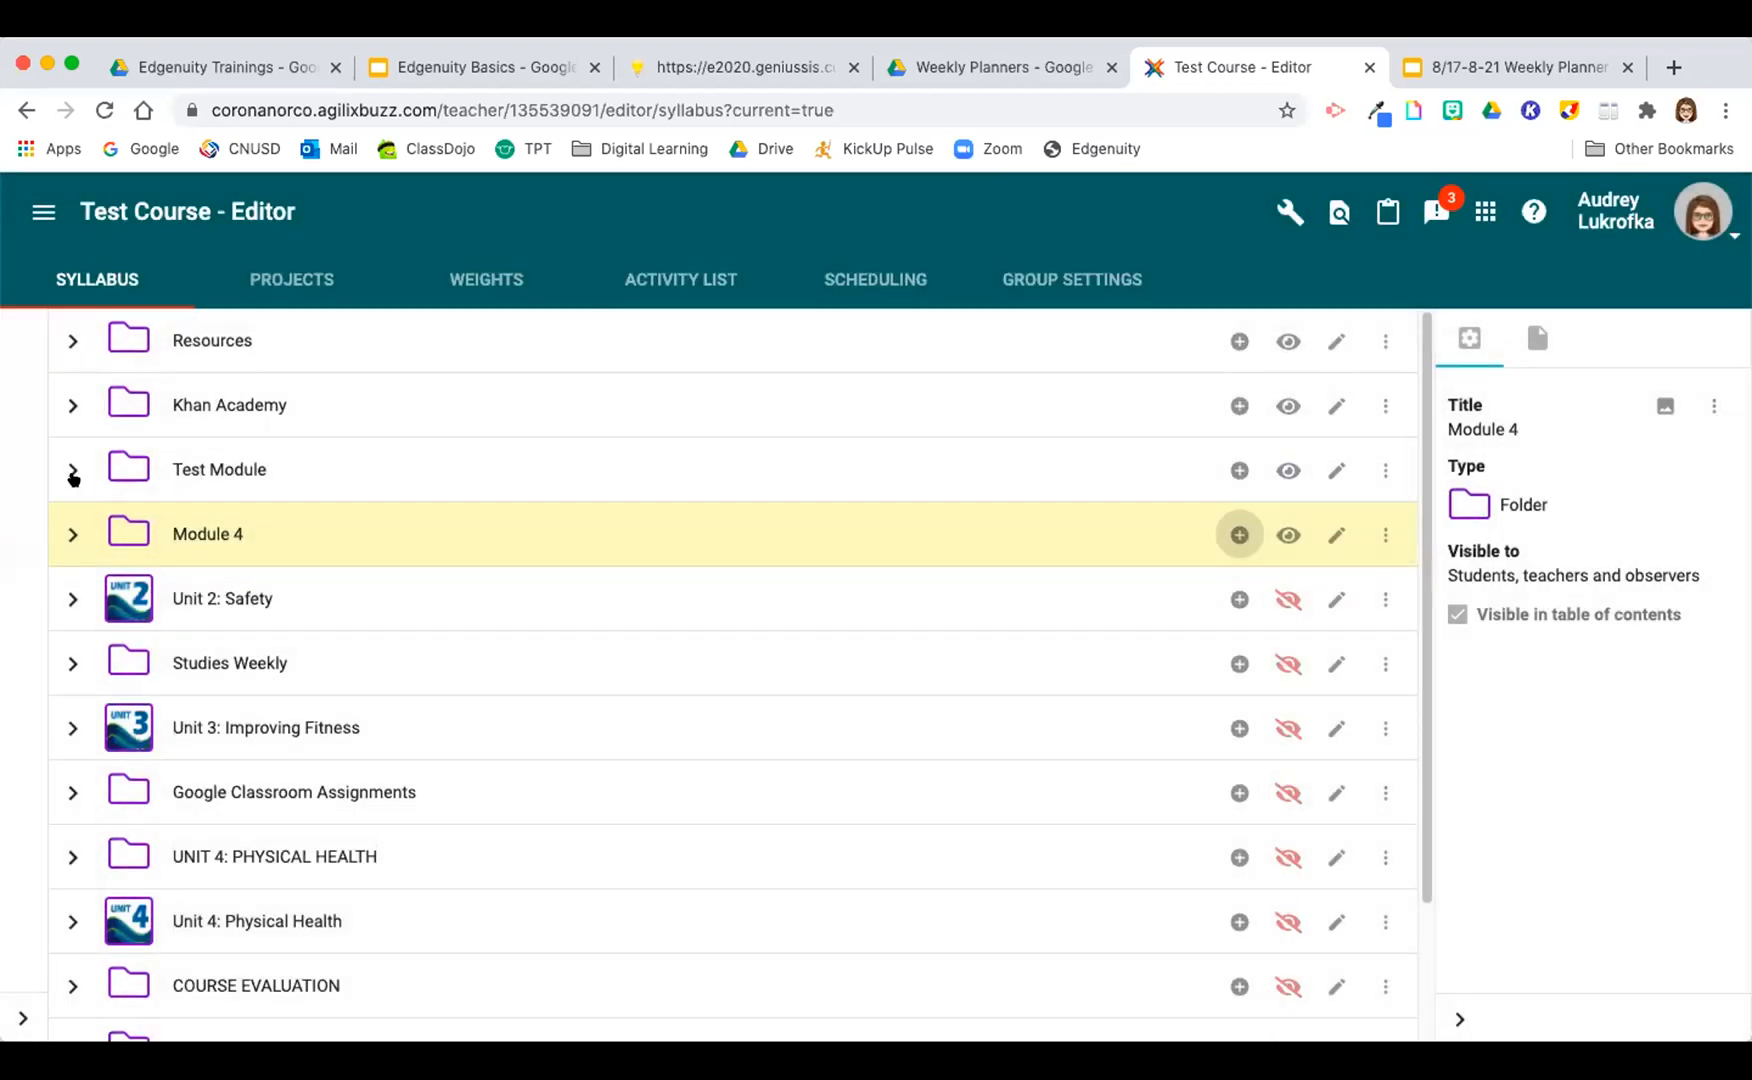
Step: Delete the Test Module folder from the syllabus and confirm the deletion
left_click(465, 455)
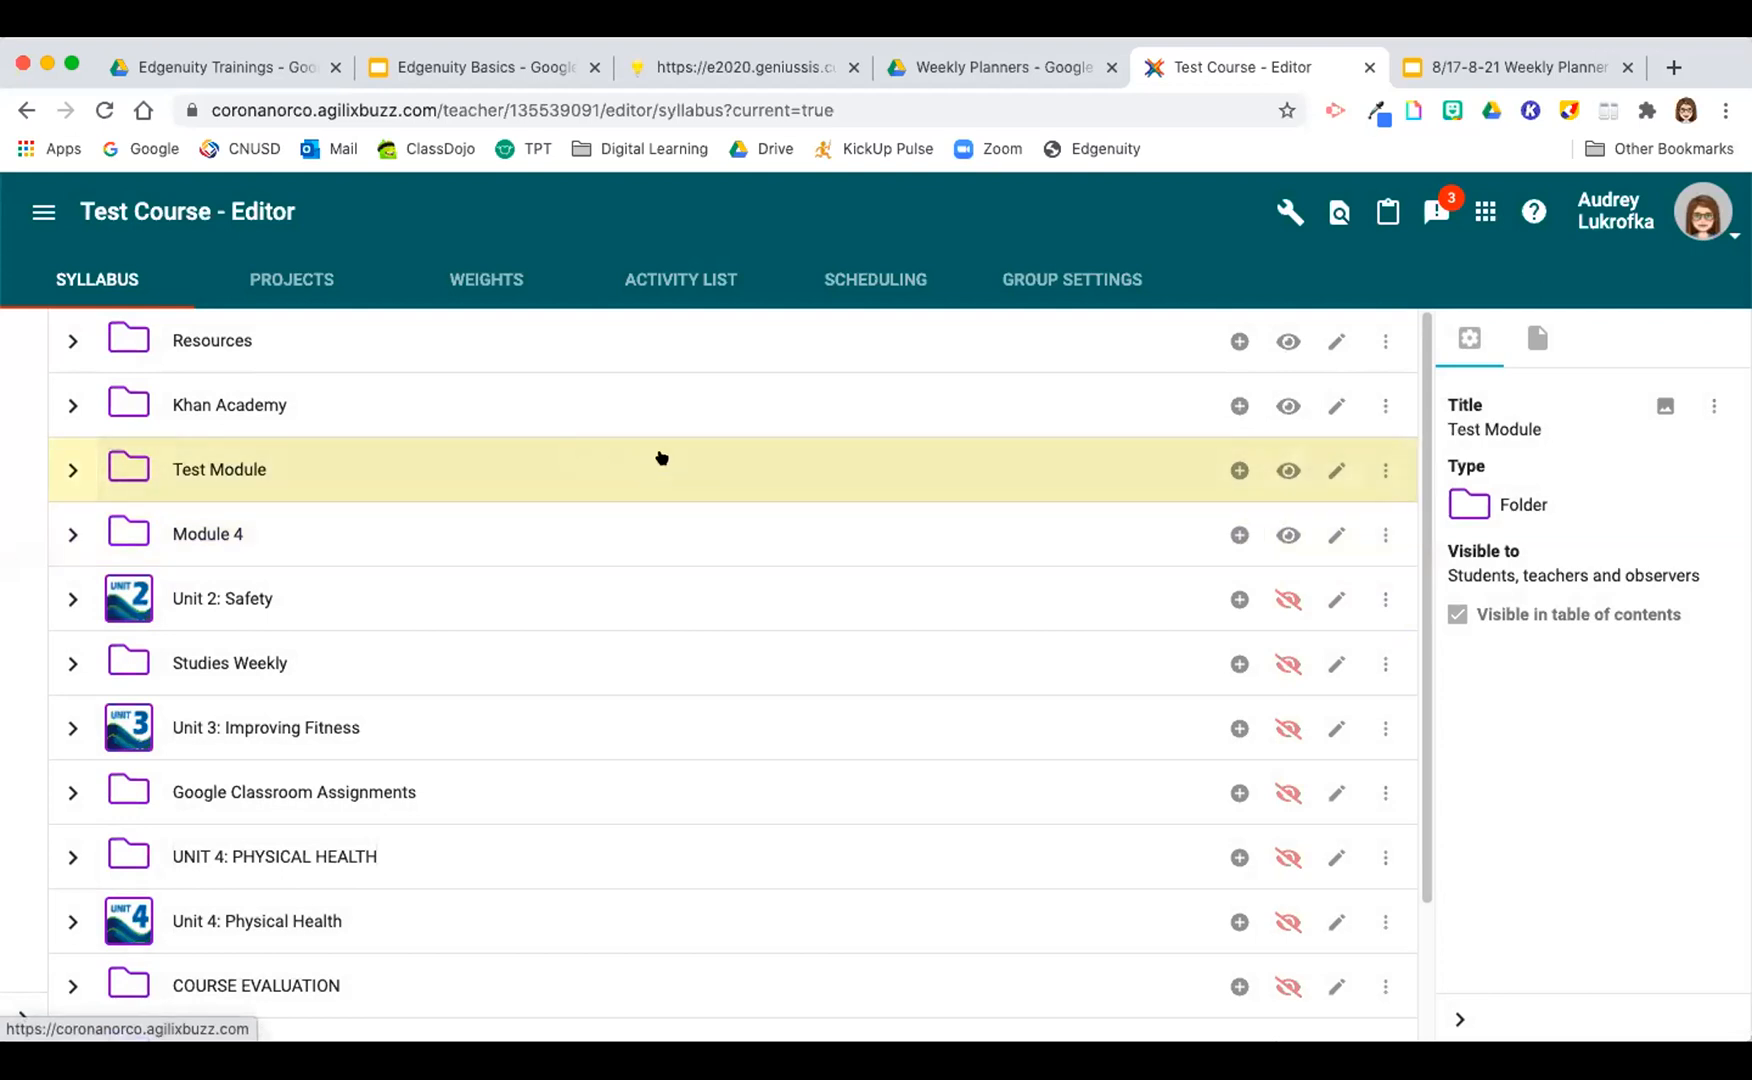
left_click(1378, 476)
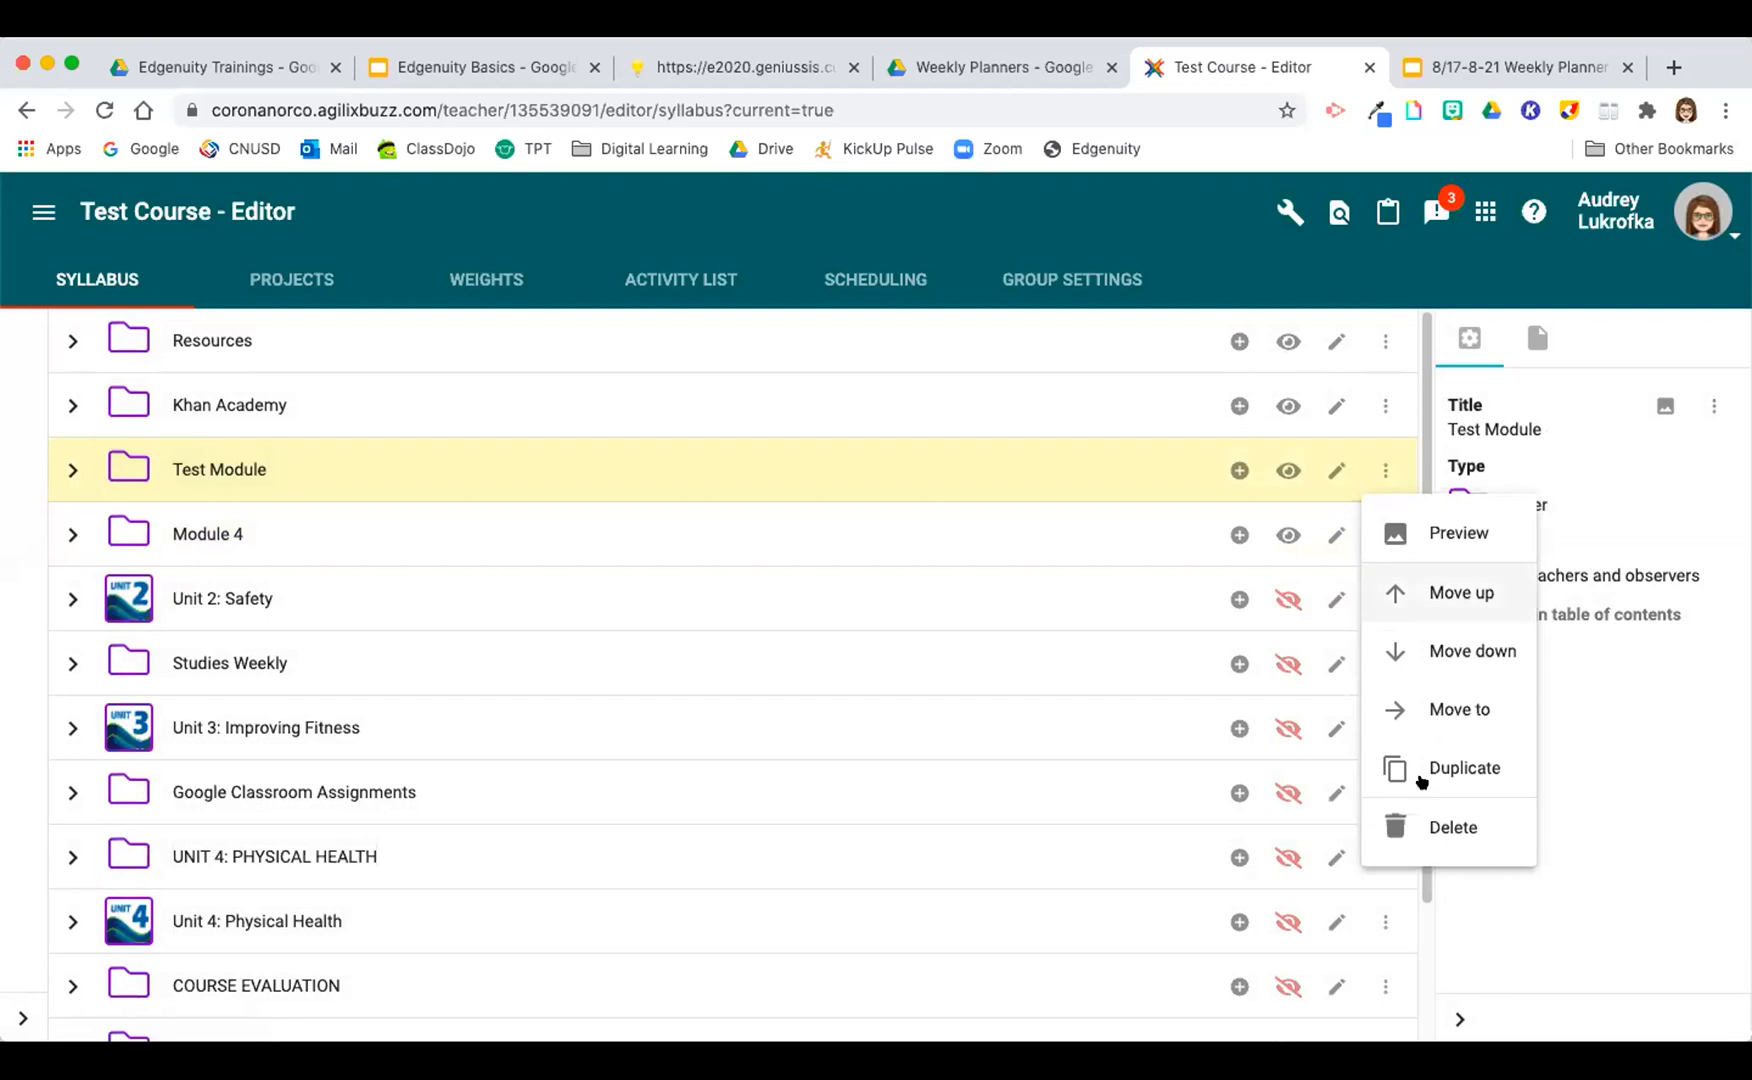
left_click(1431, 832)
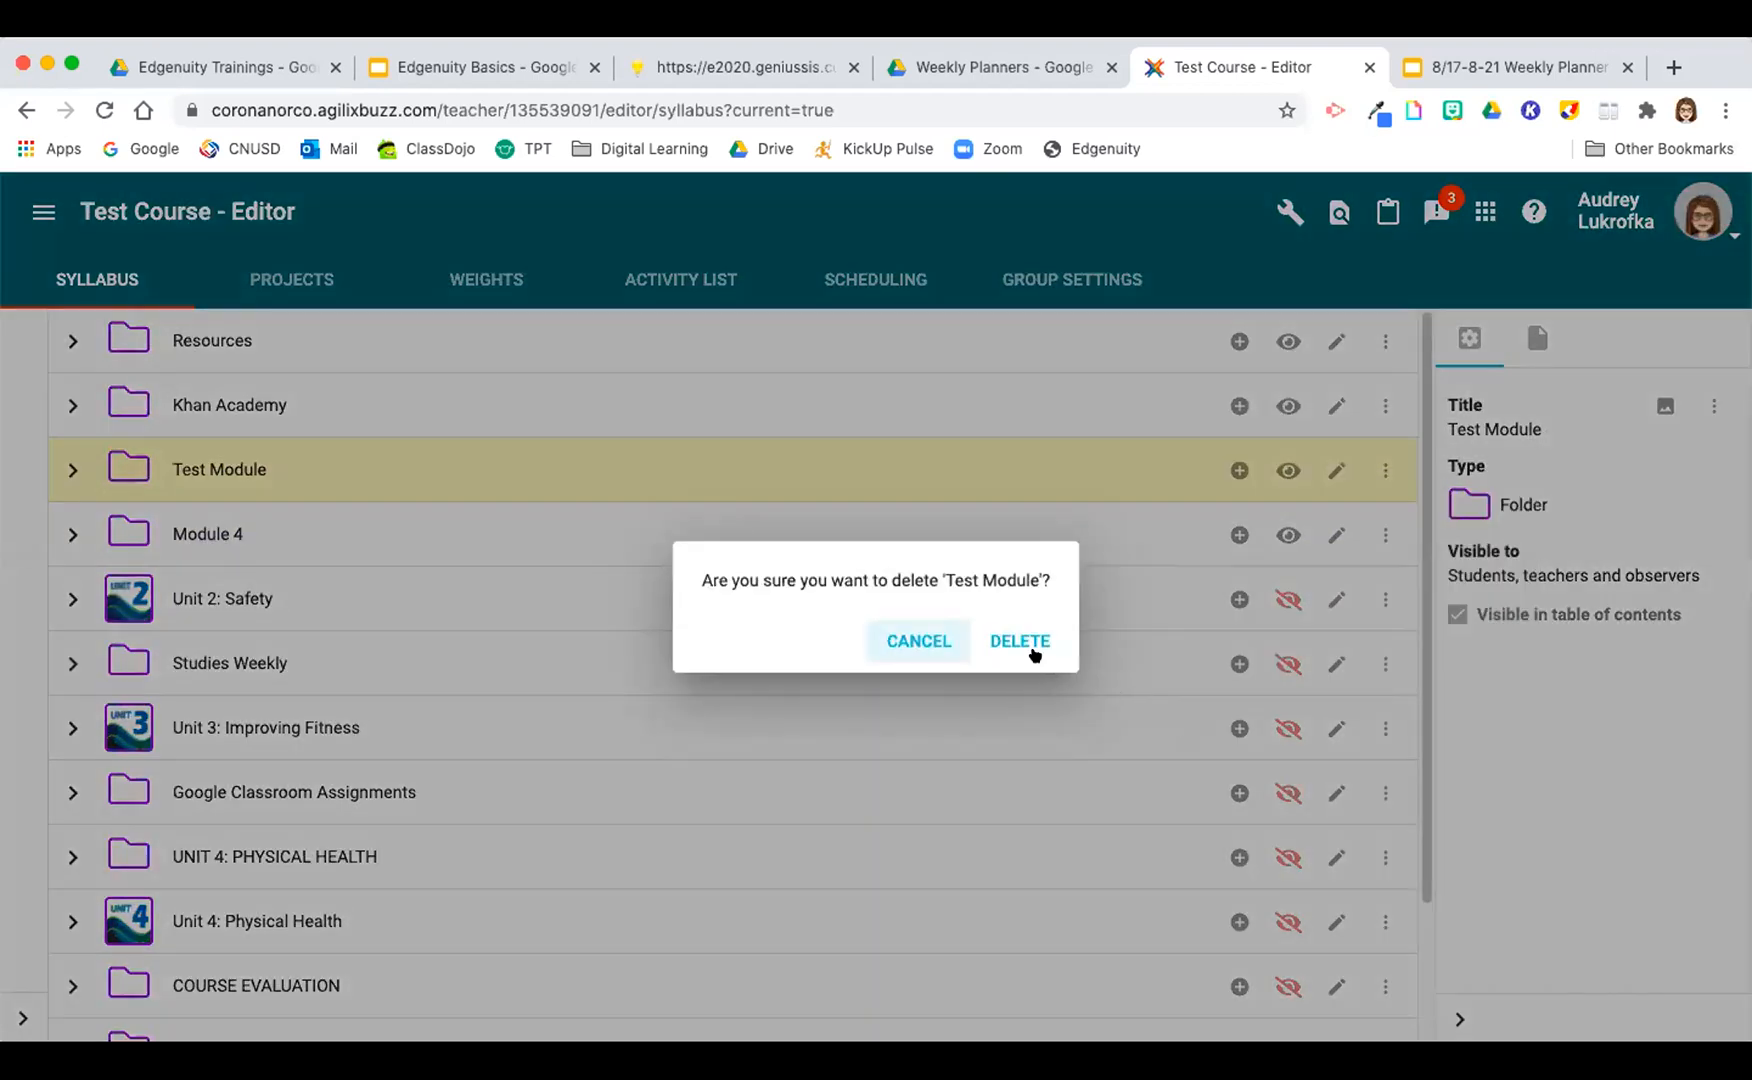
left_click(1032, 650)
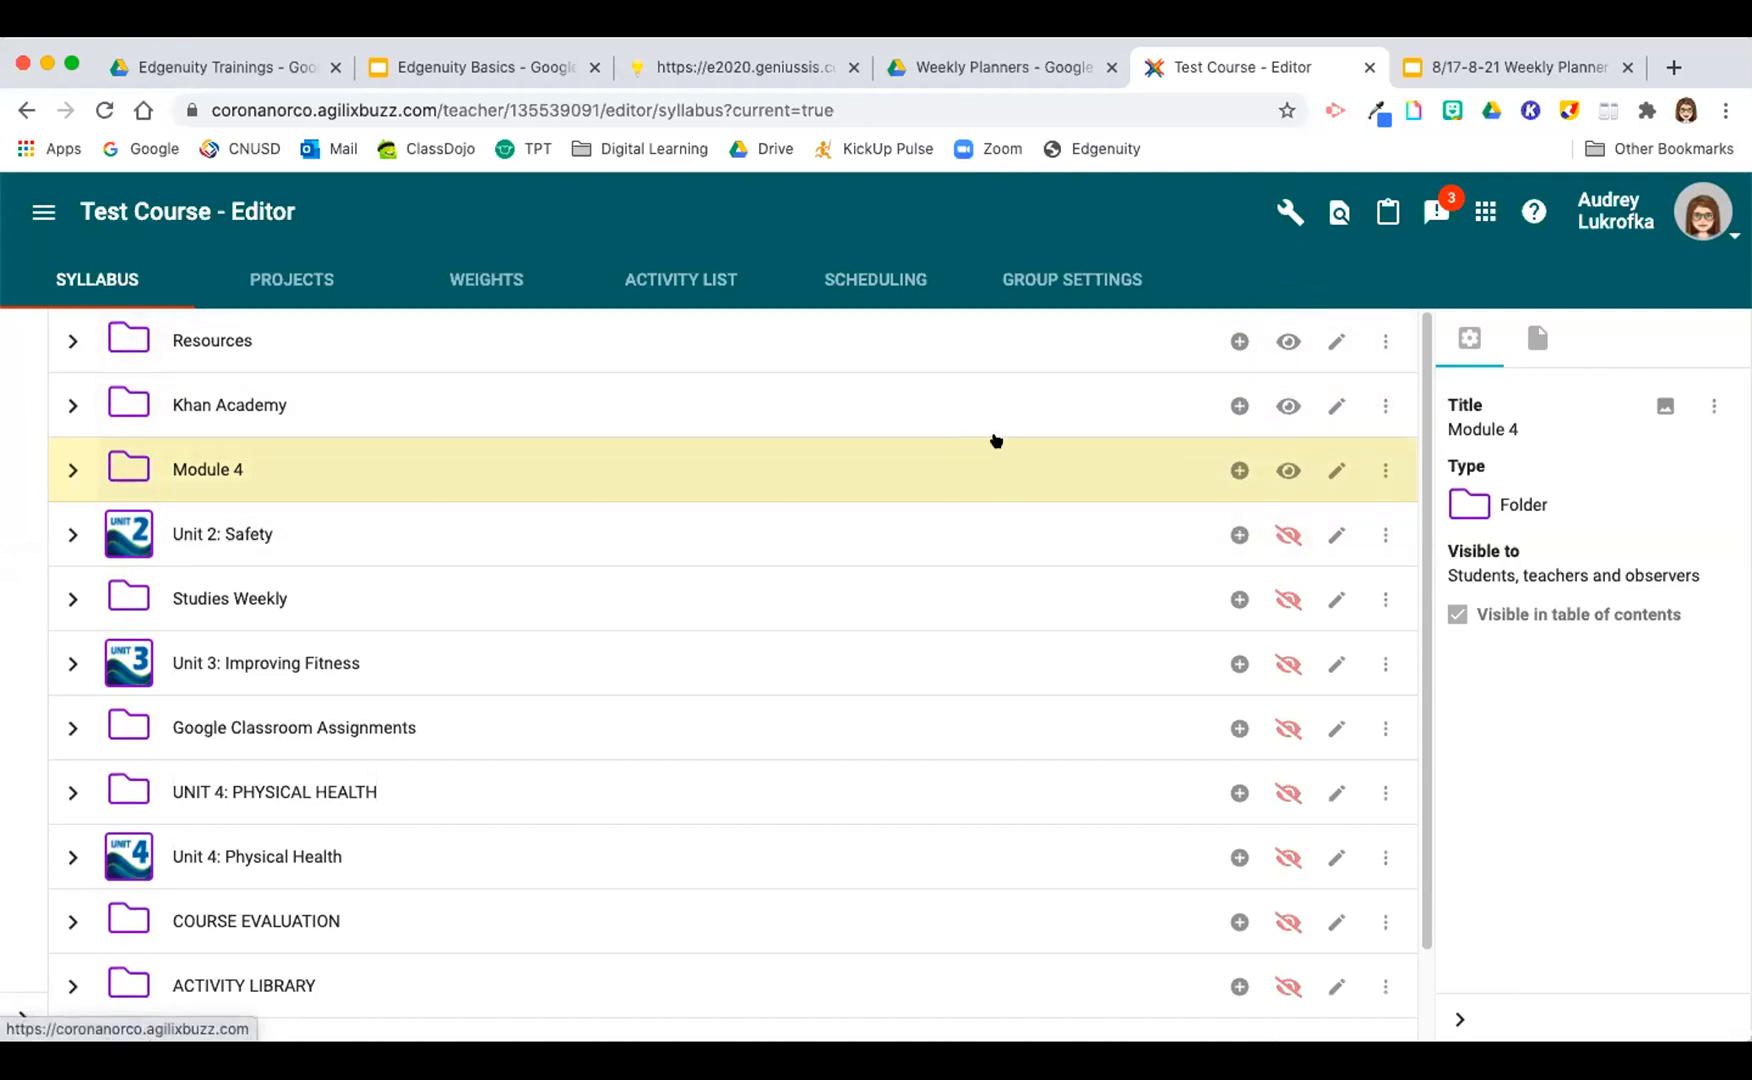
Step: Restore the deleted Test Module from the course's recycle bin
left_click(1281, 221)
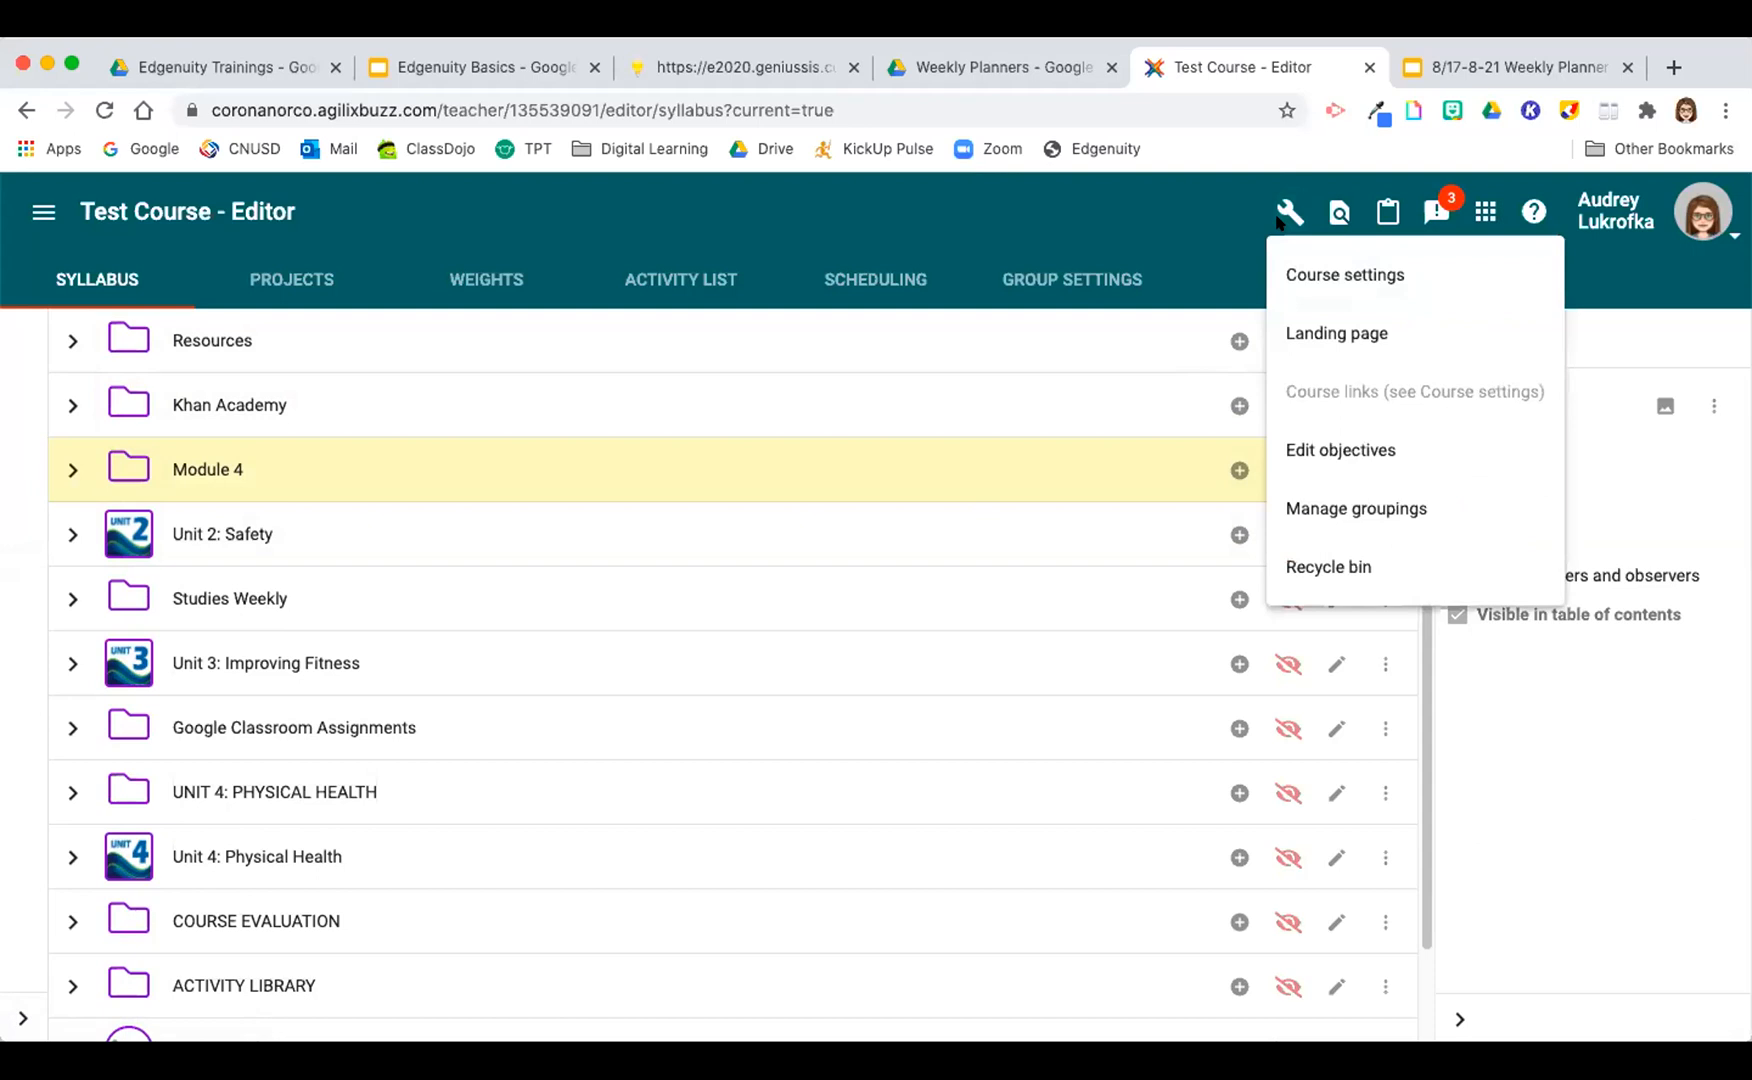
left_click(1344, 564)
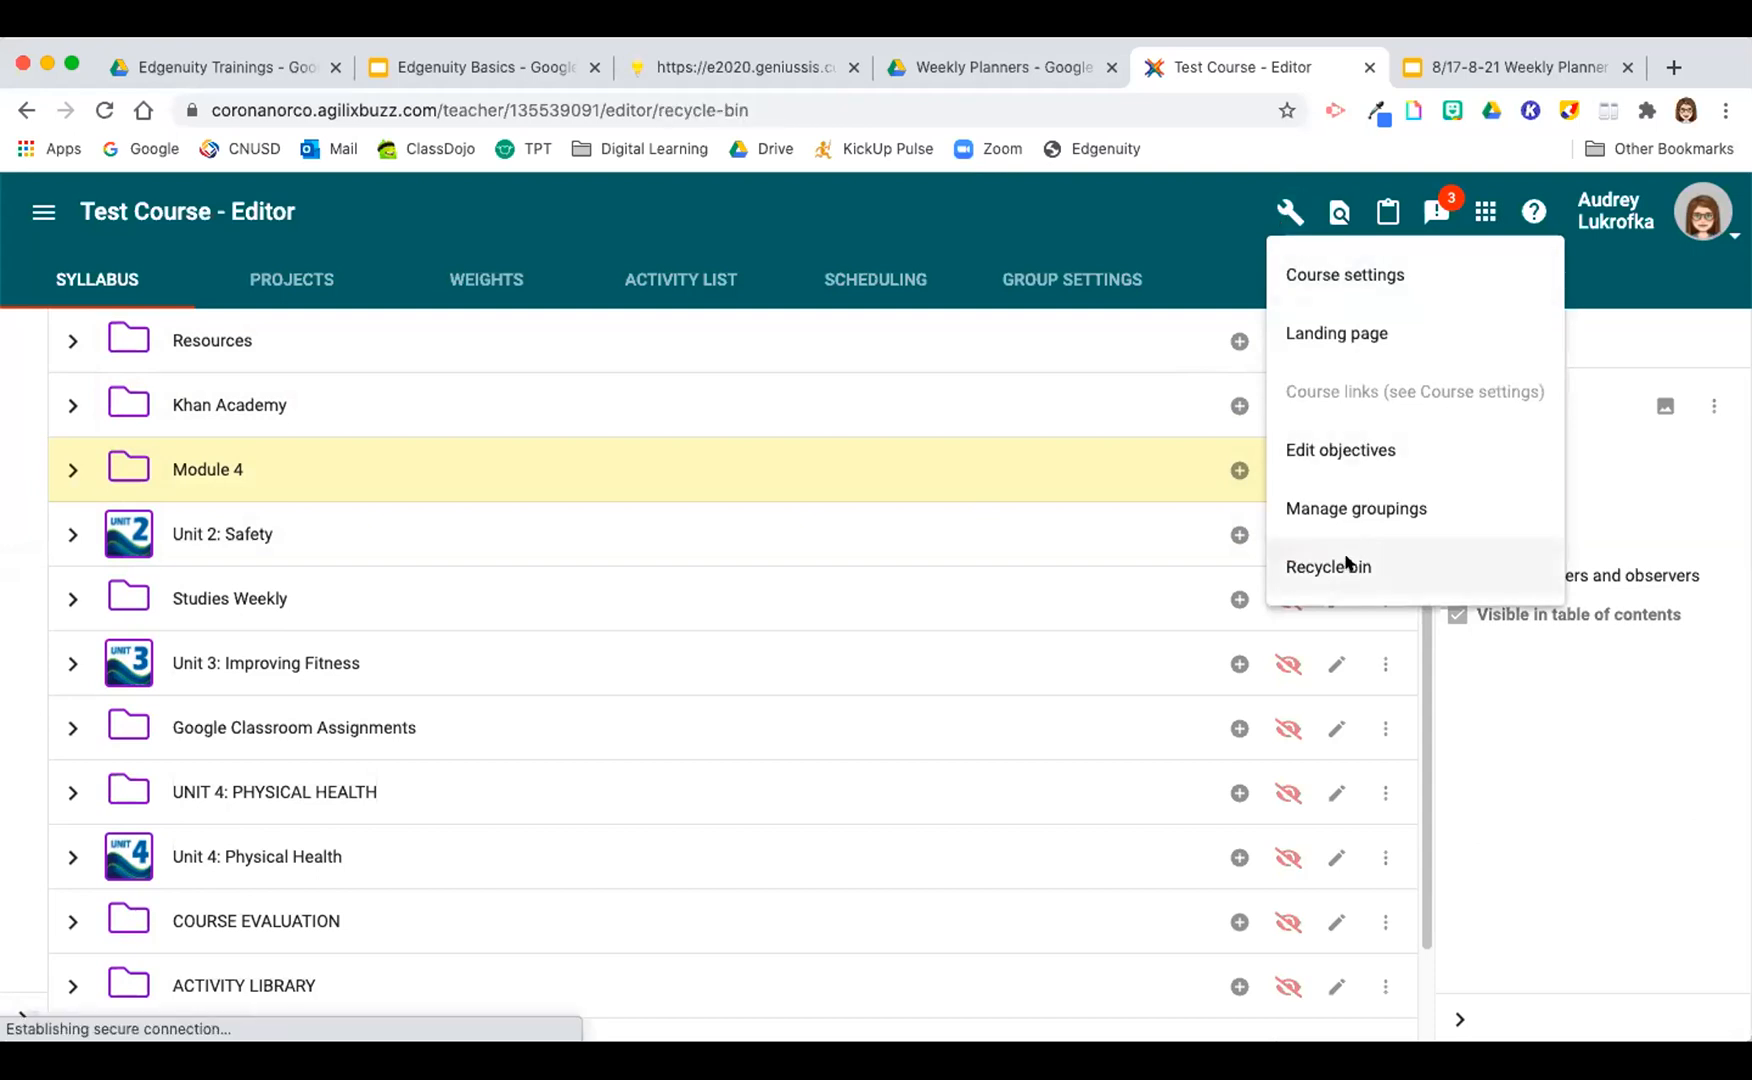
left_click(30, 350)
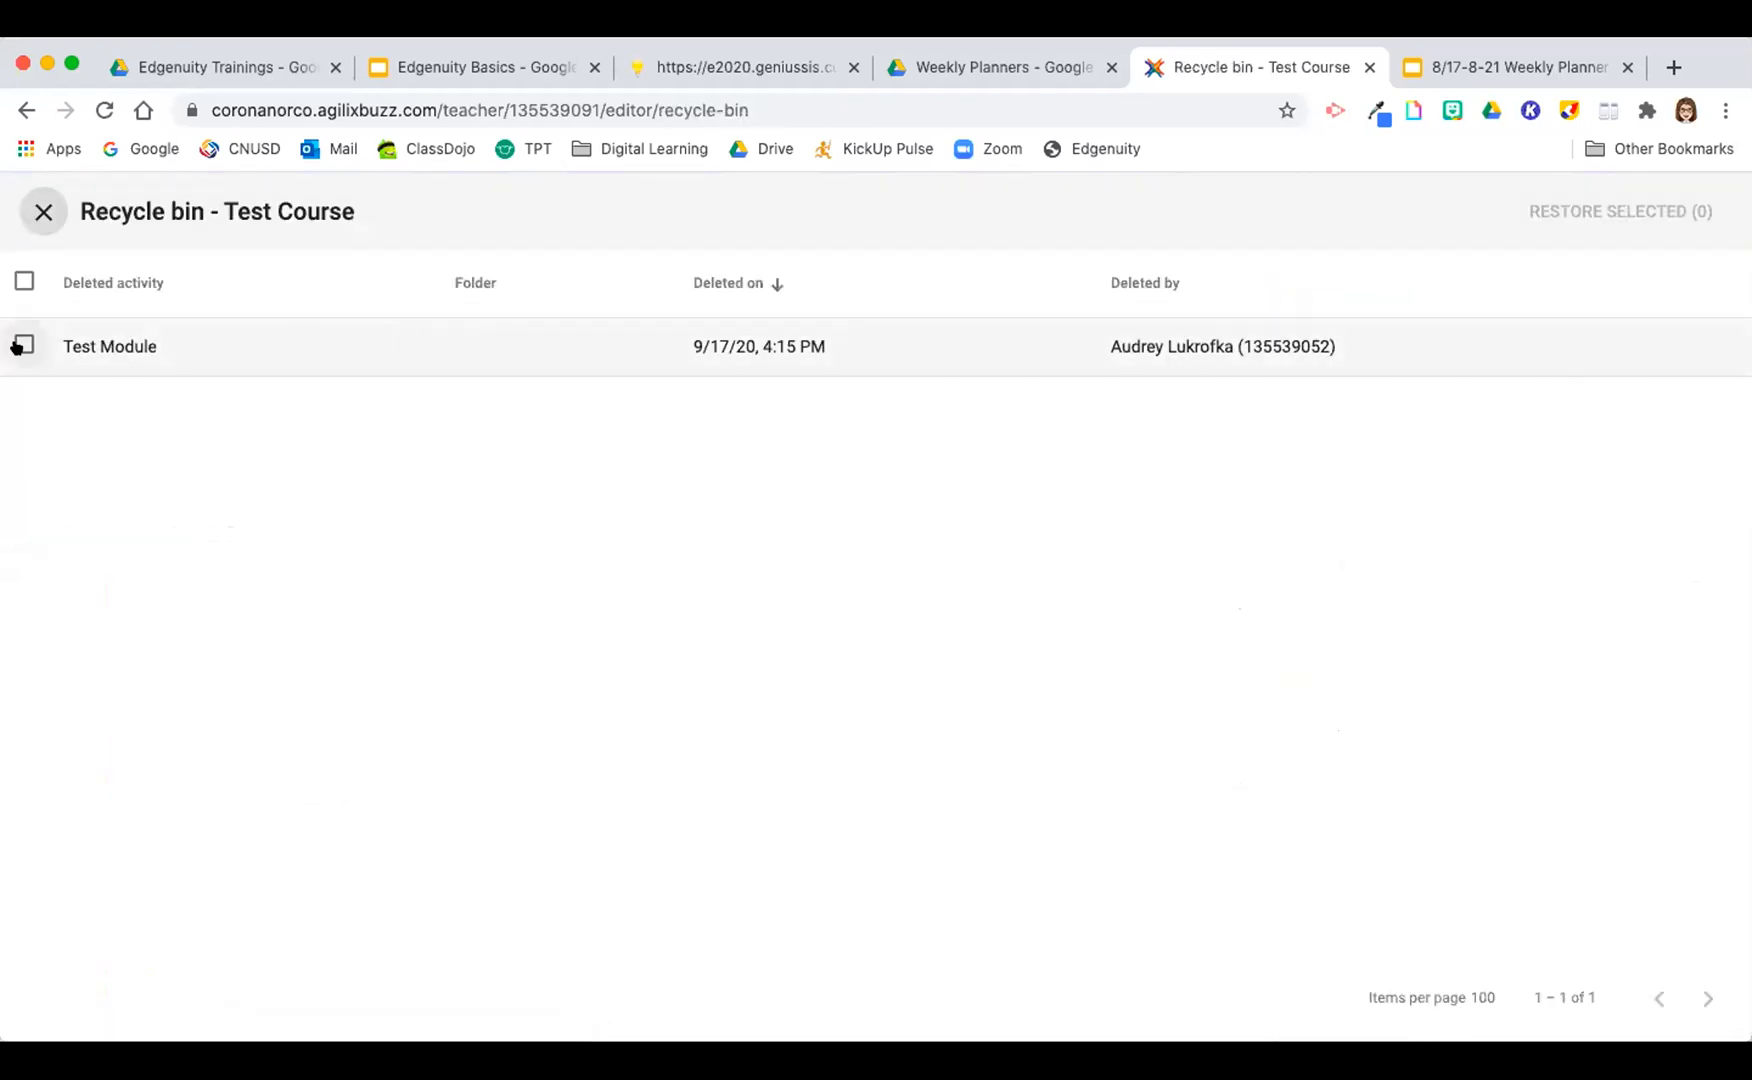
left_click(1624, 210)
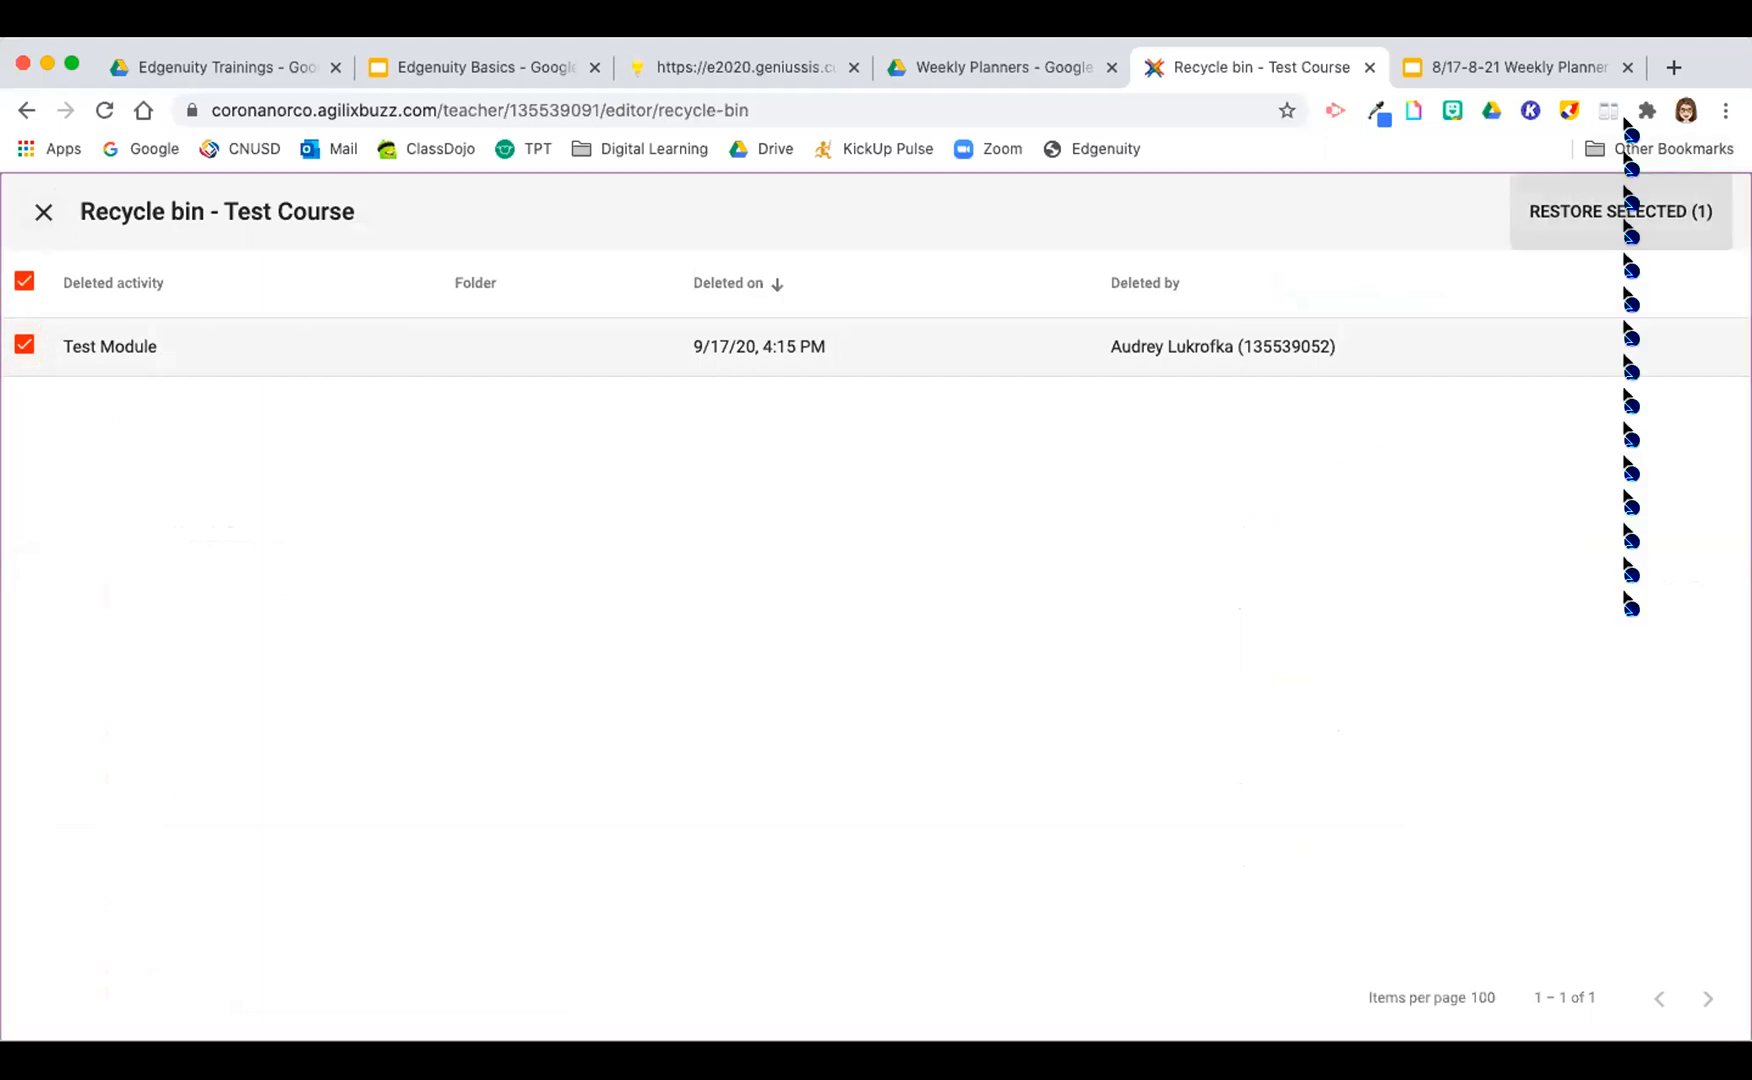